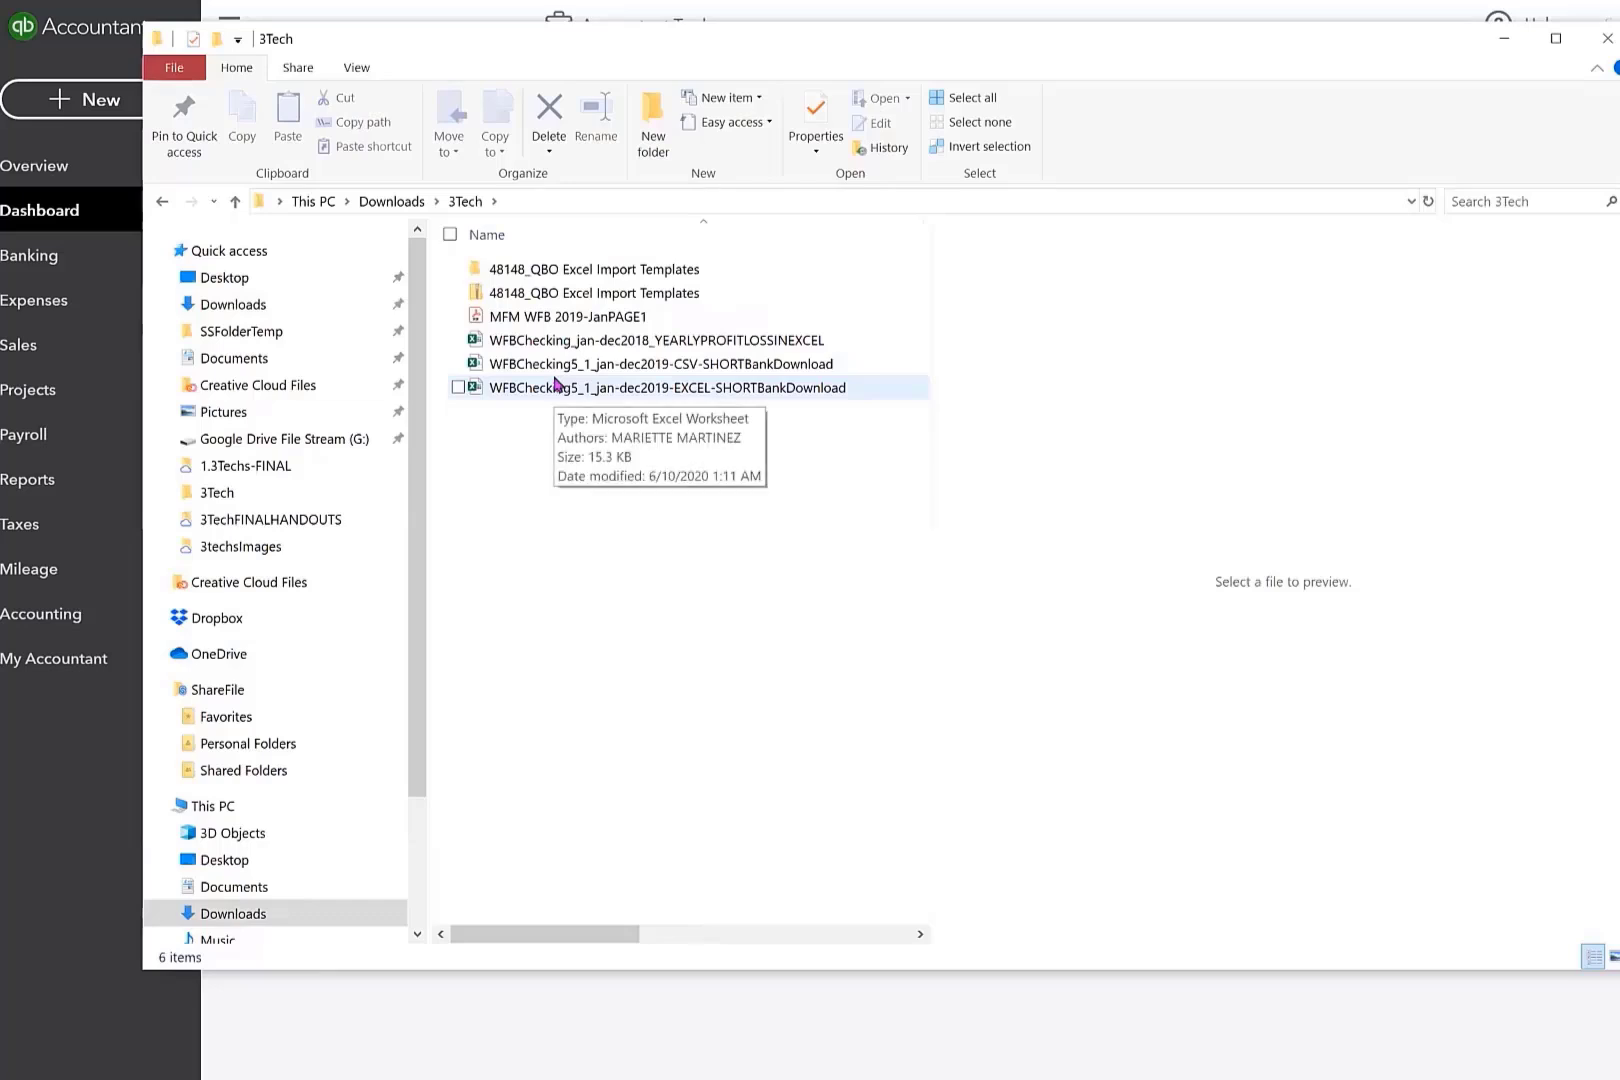
Open the WFBChecking5_1_jan-dec2019-CSV-SHORTBankDownload file from the 3Tech folder in Excel and maximize its window.
click(688, 370)
double_click(688, 366)
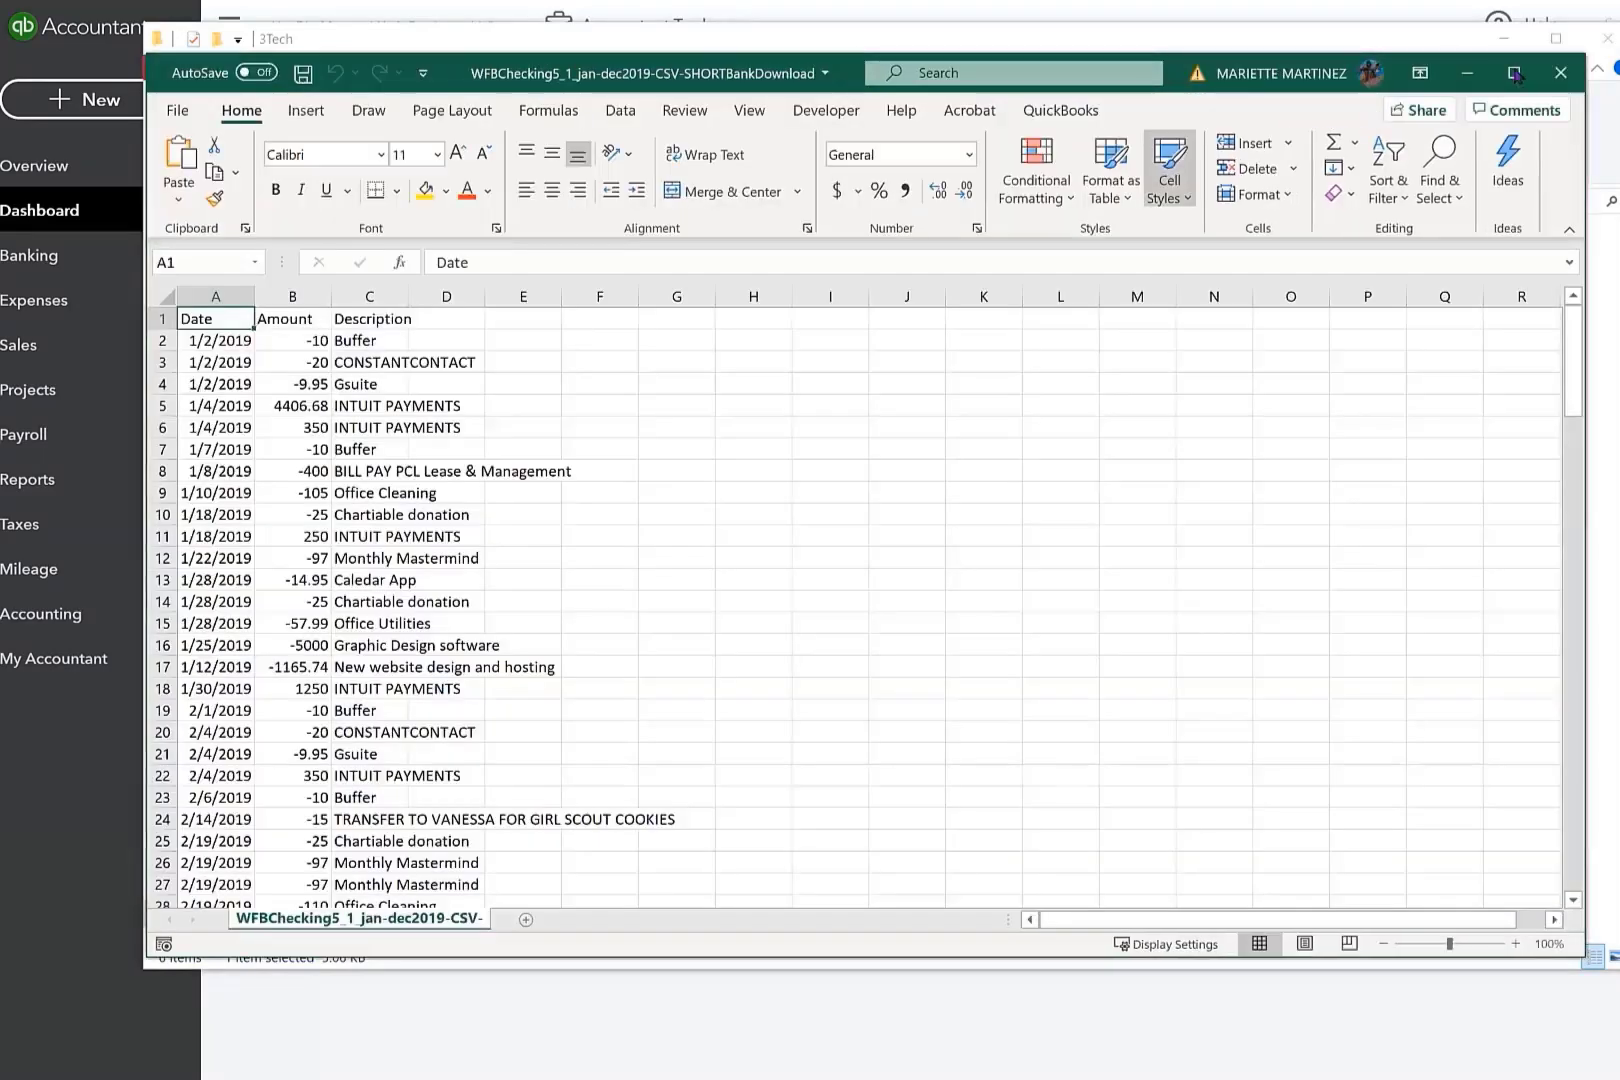
click(1514, 73)
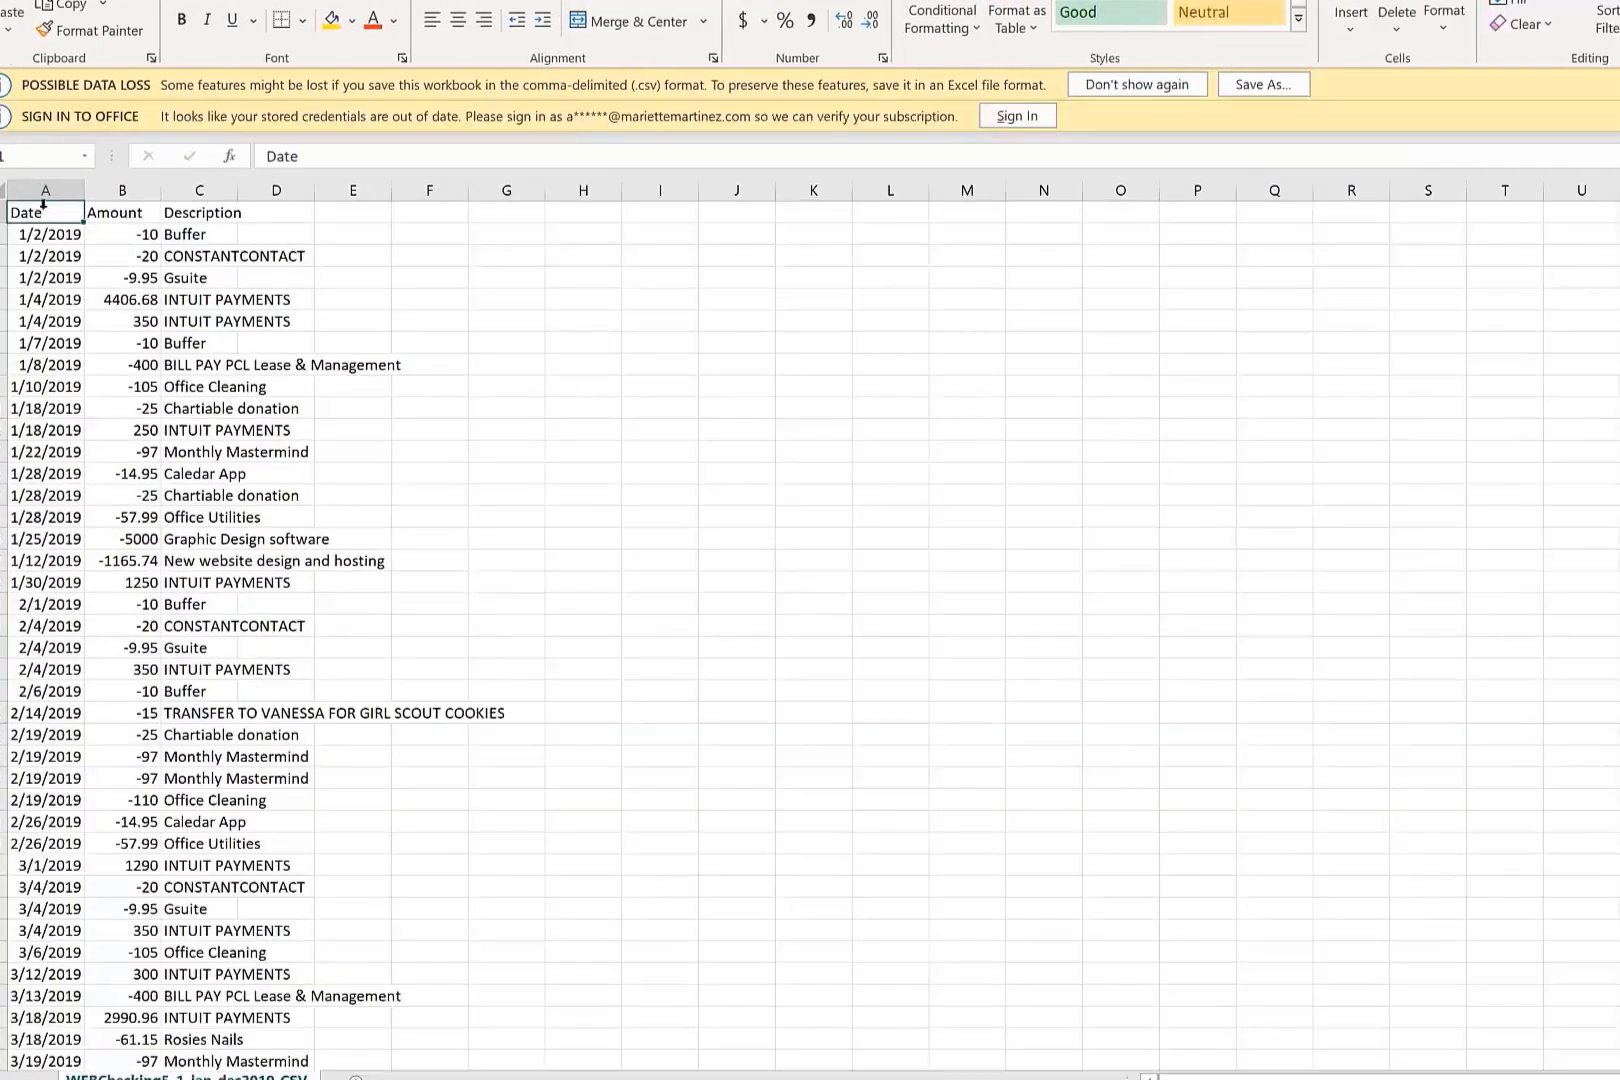
Autofit the width of all columns in the bank download sheet to their contents.
click(4, 189)
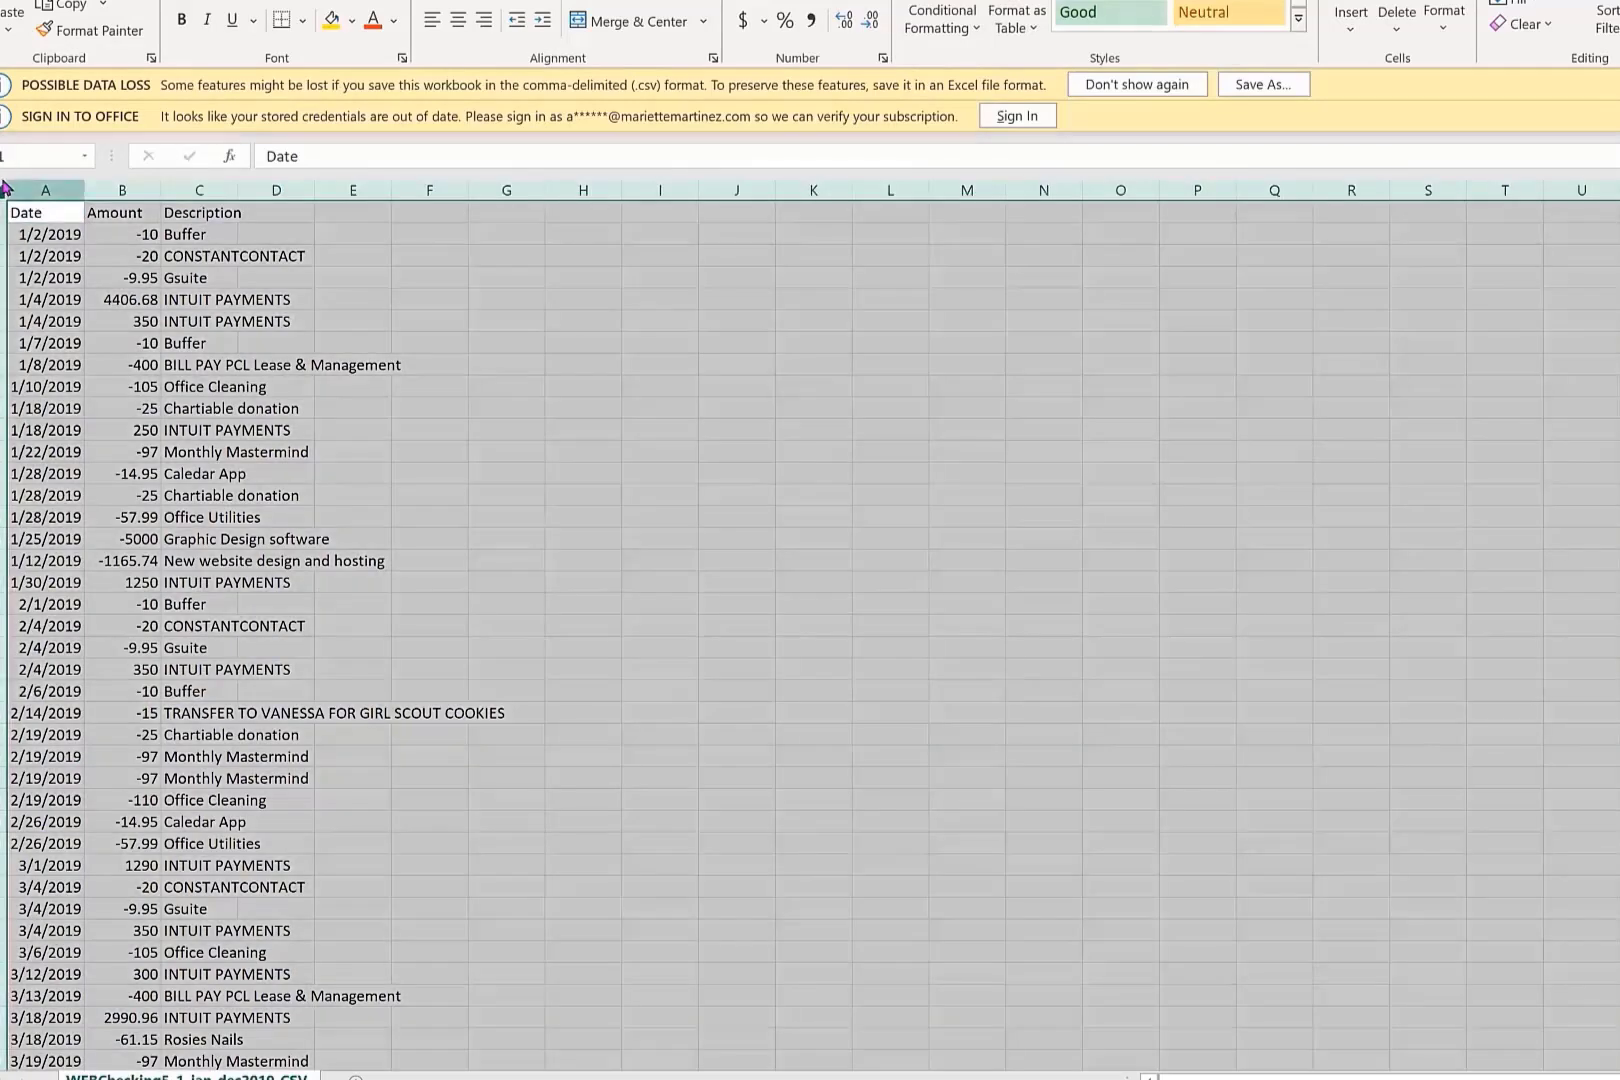
double_click(84, 190)
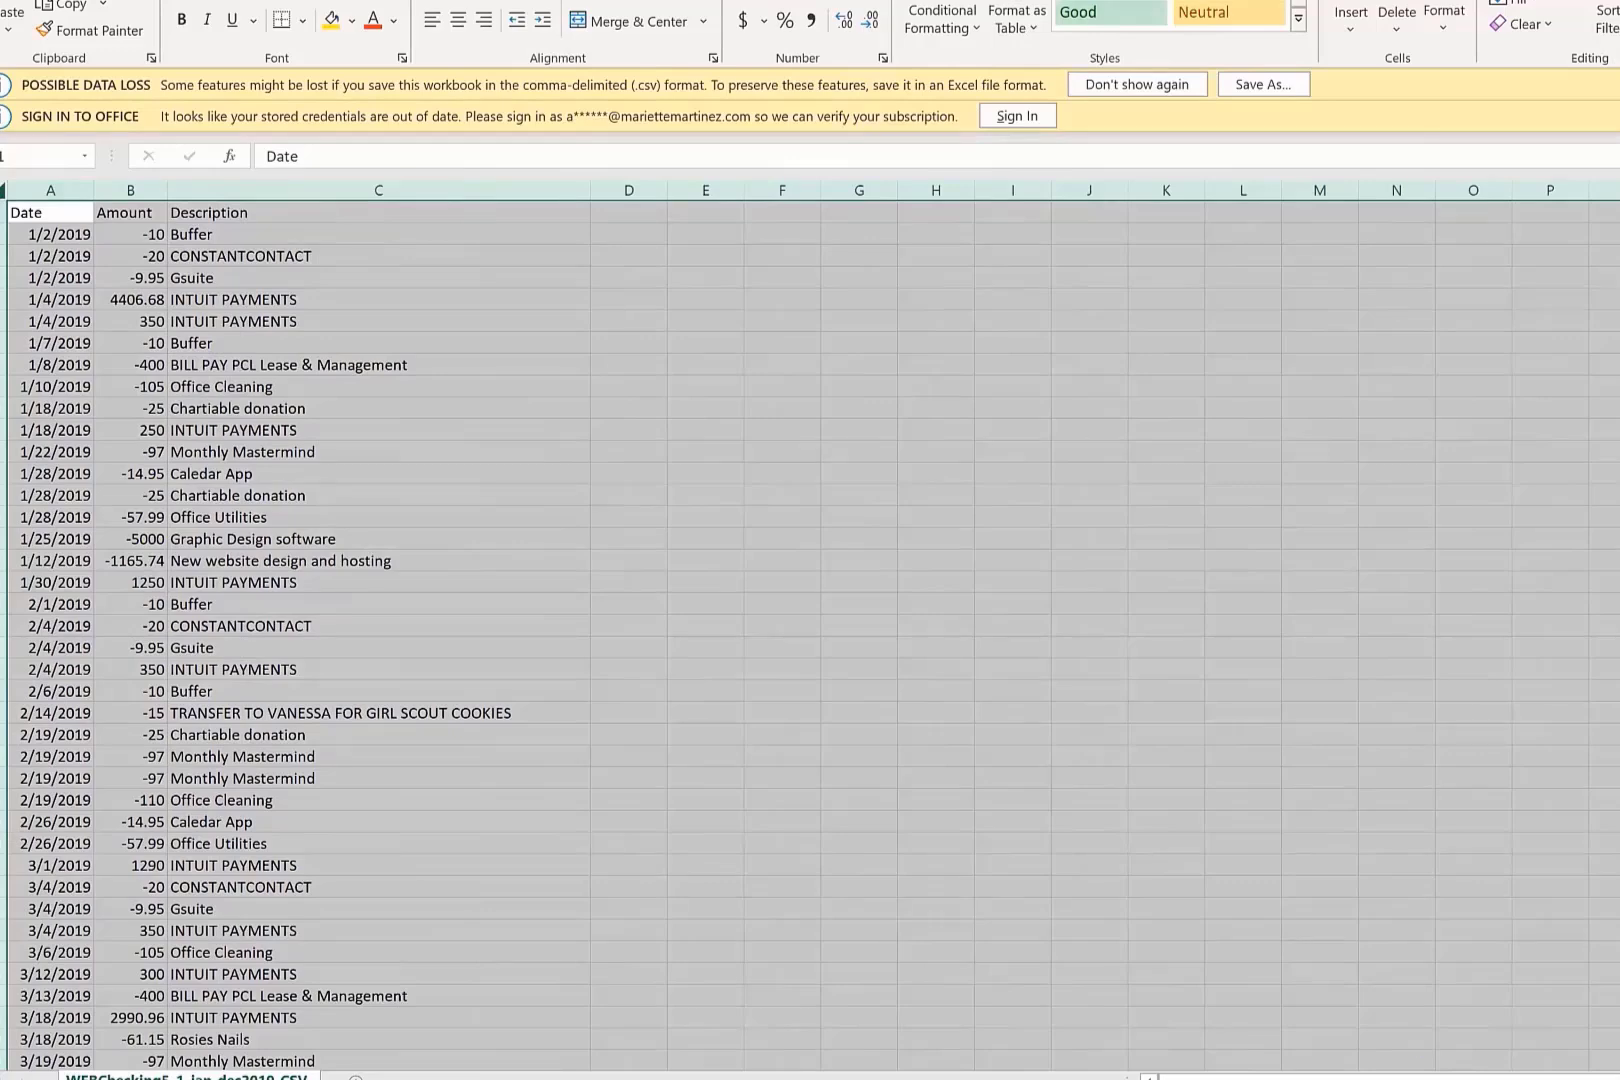
drag(1530, 1079, 1568, 1079)
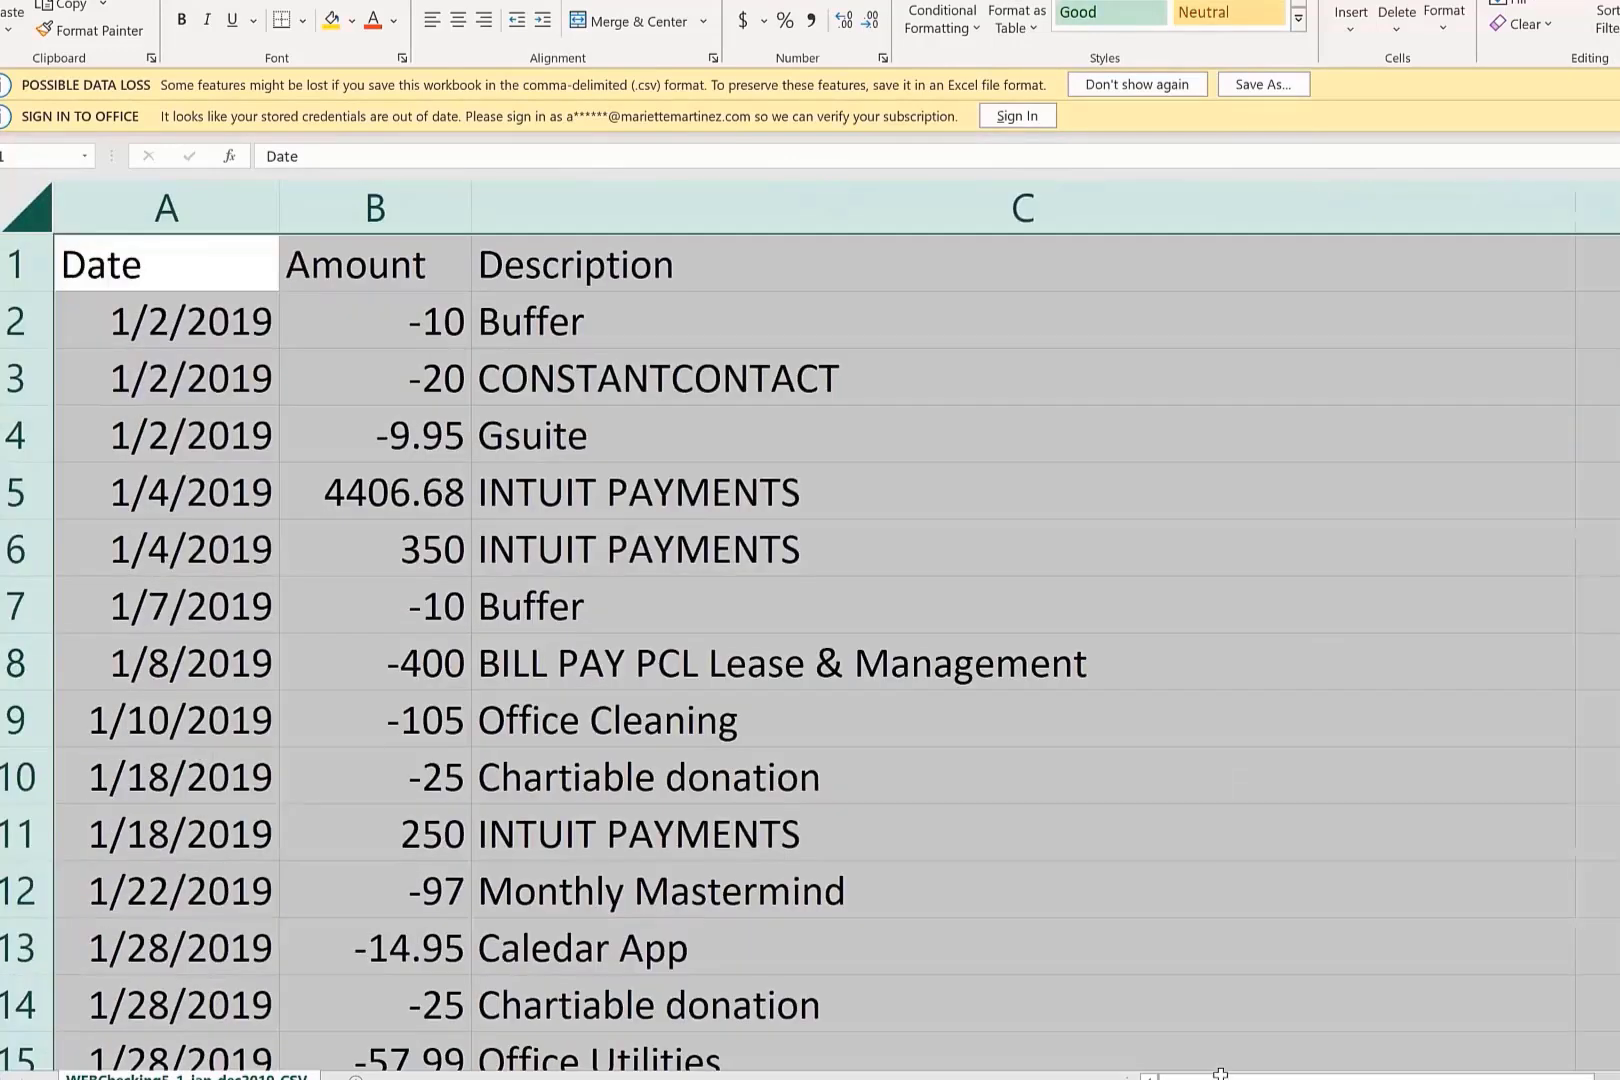
click(810, 716)
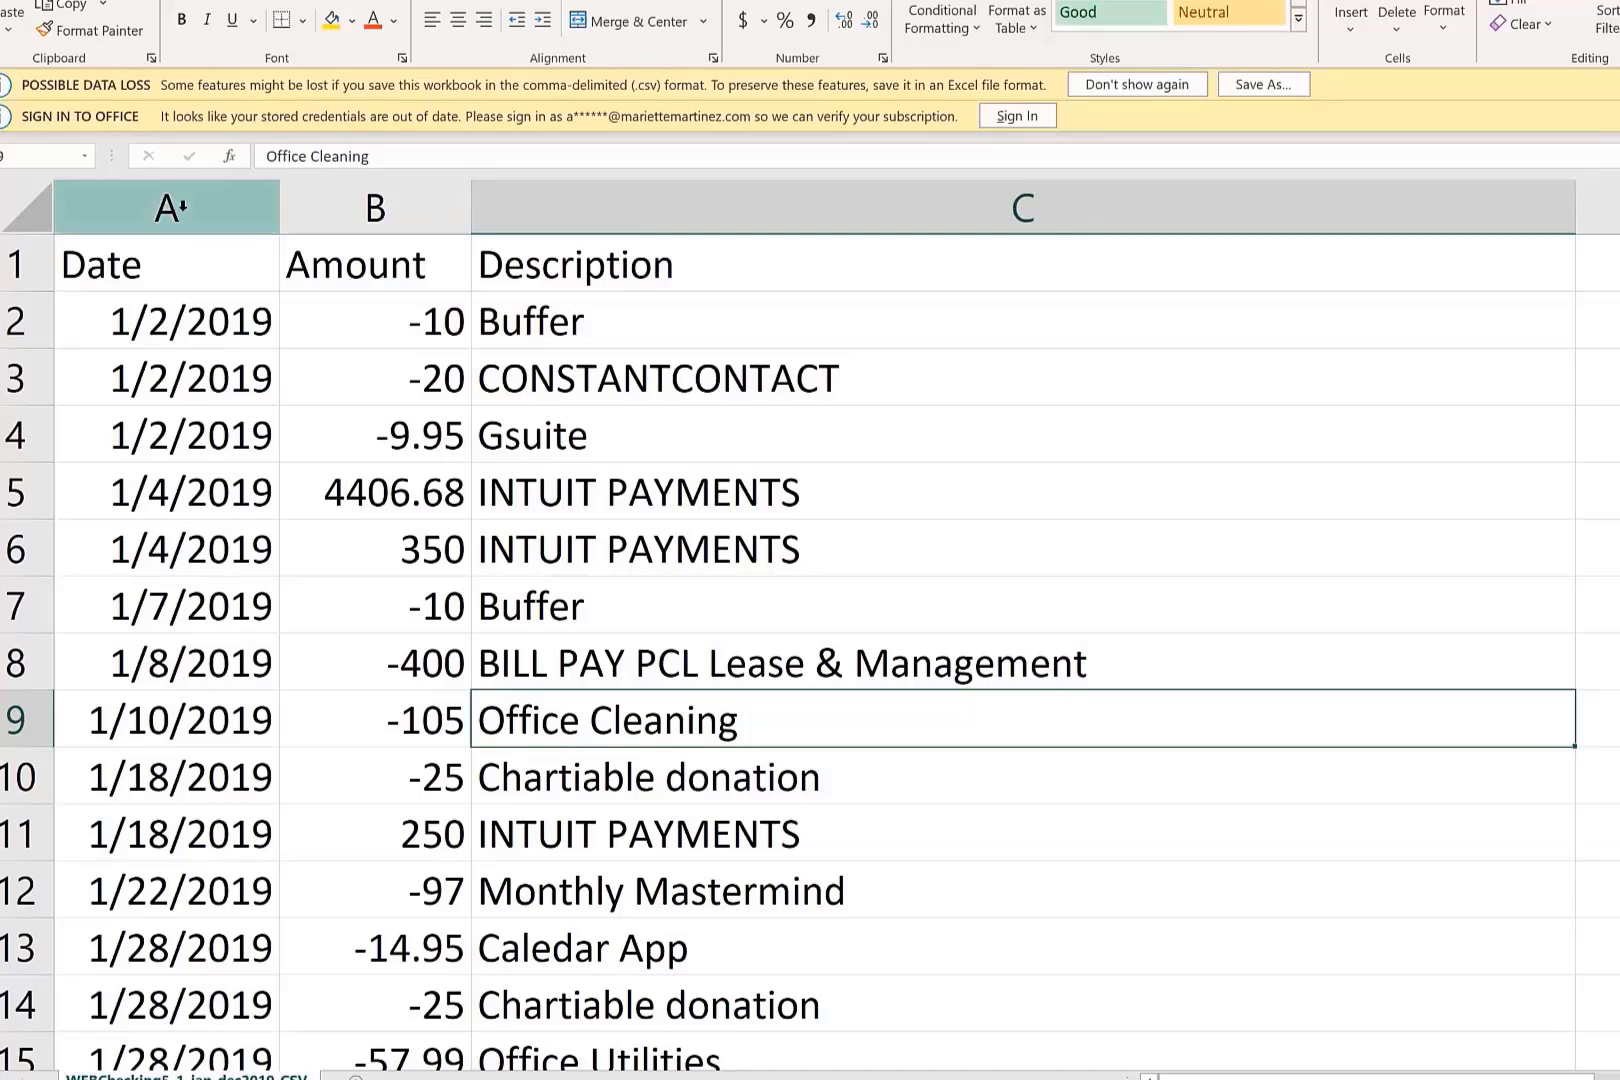
Examine the layout of the bank download's three columns: Date, Amount and Description.
click(182, 207)
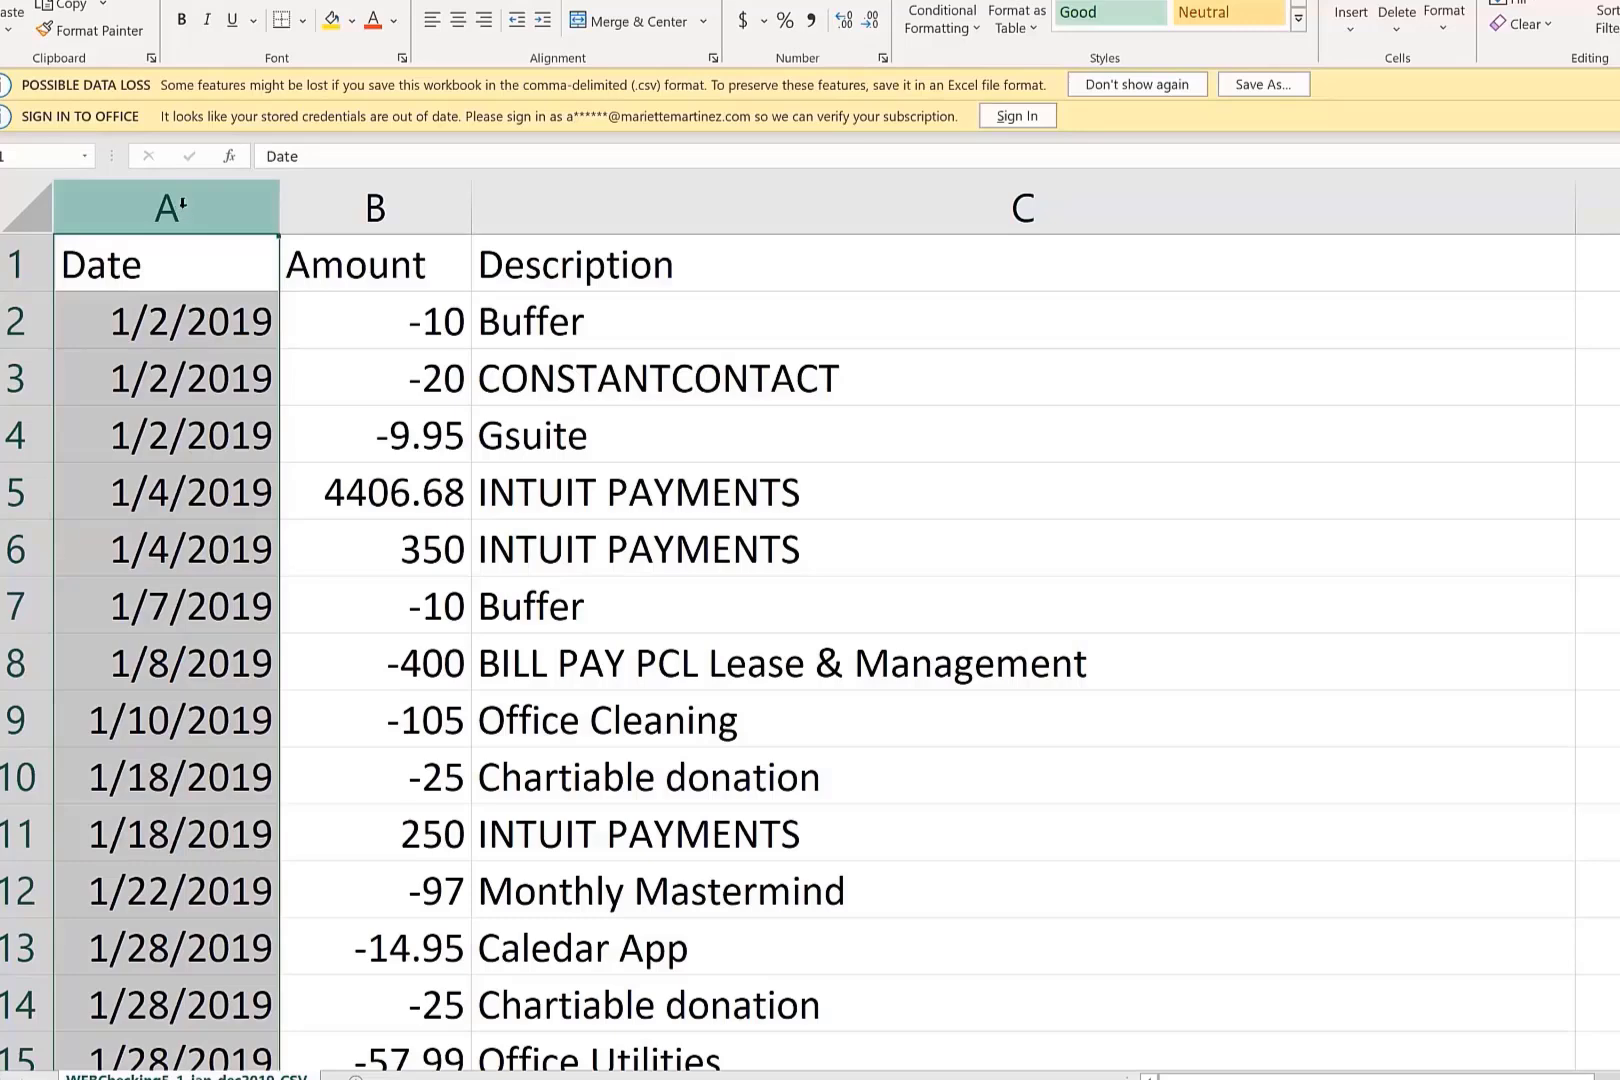
click(364, 203)
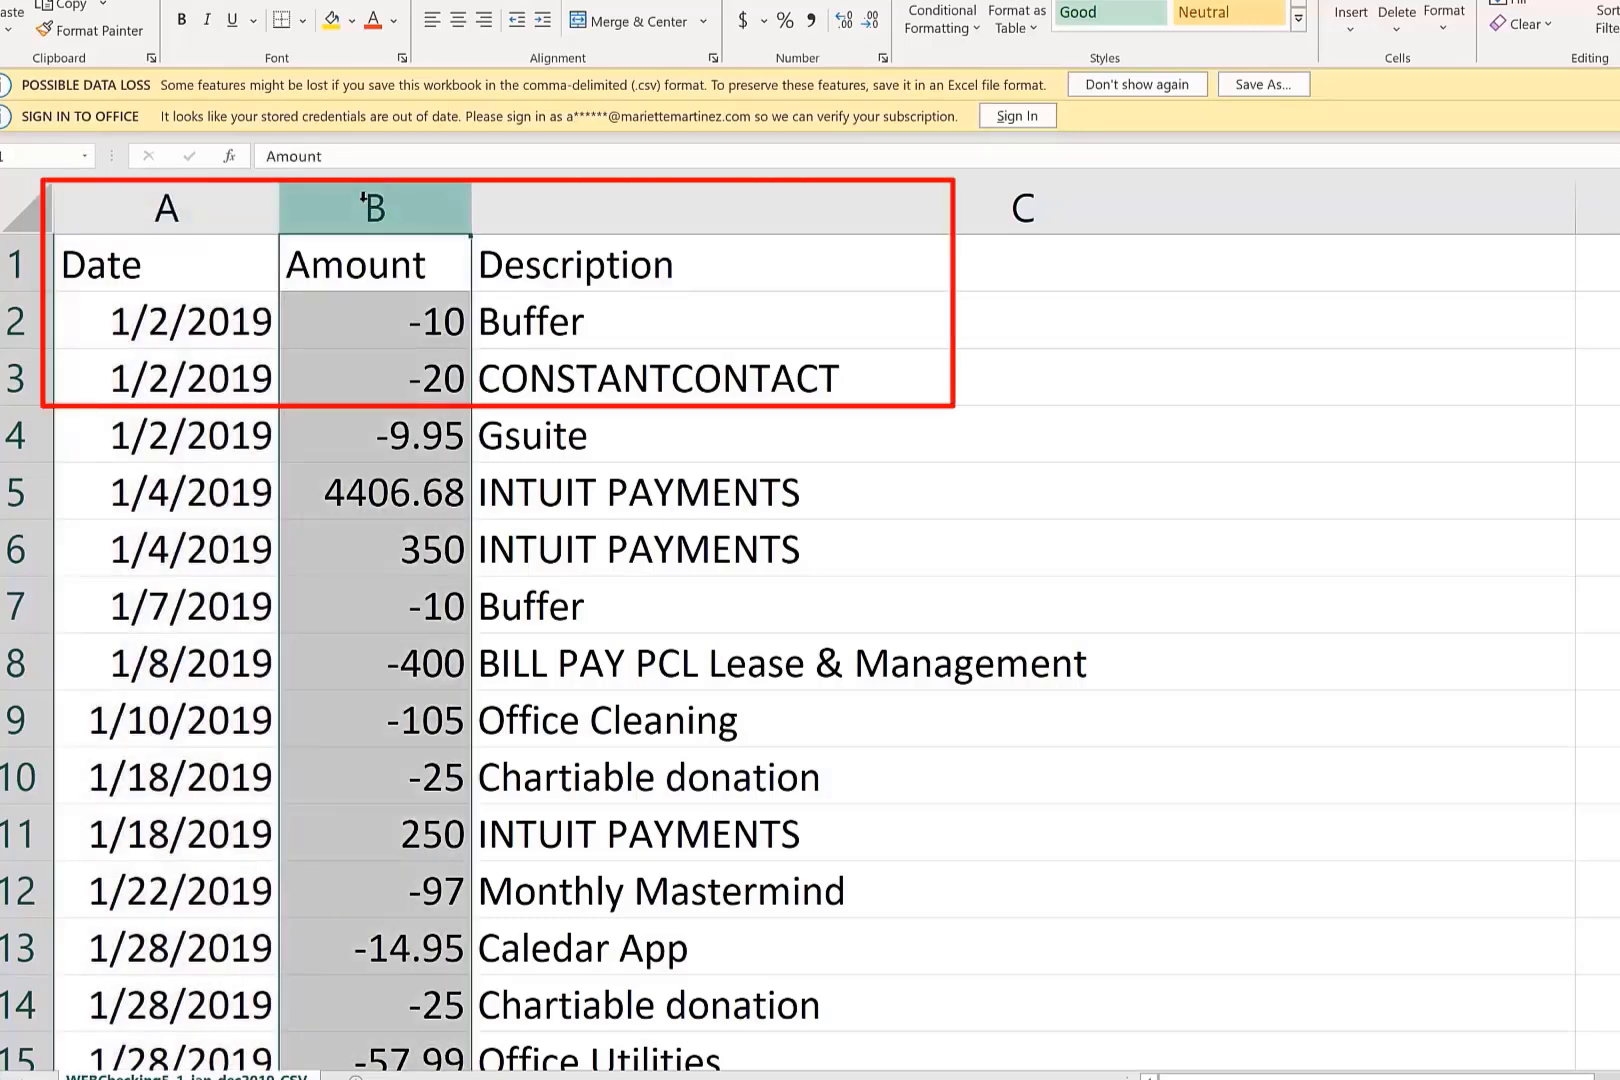
click(563, 204)
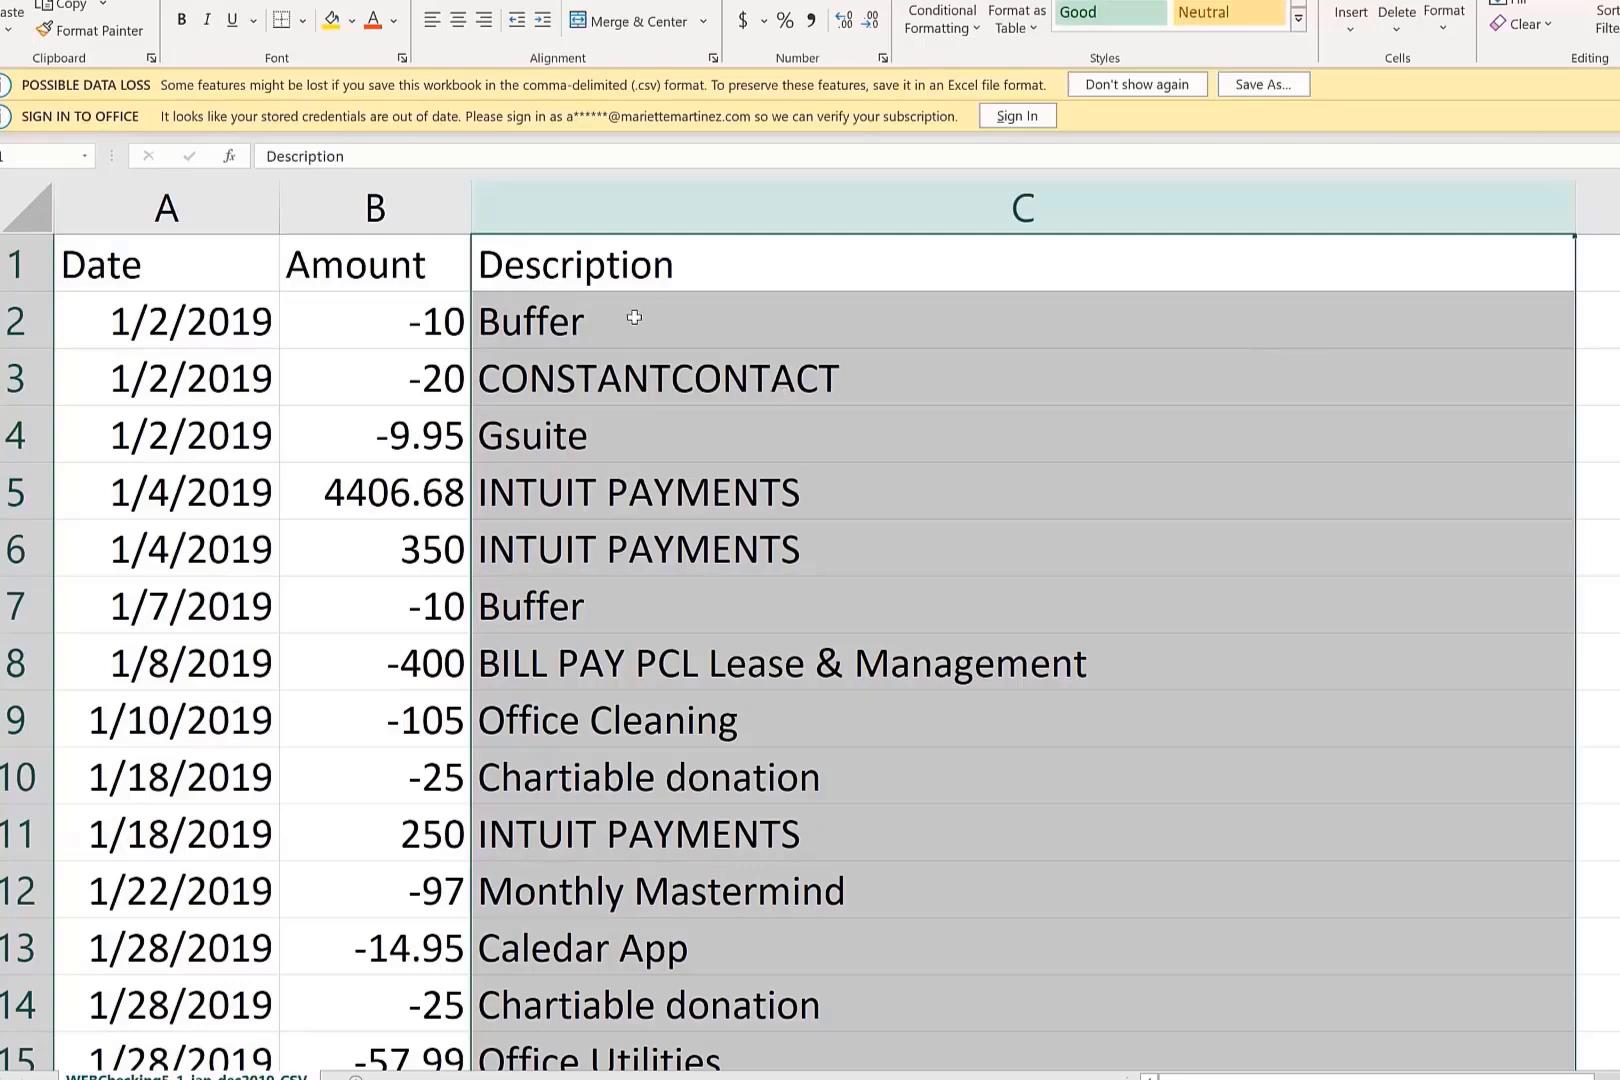
click(657, 518)
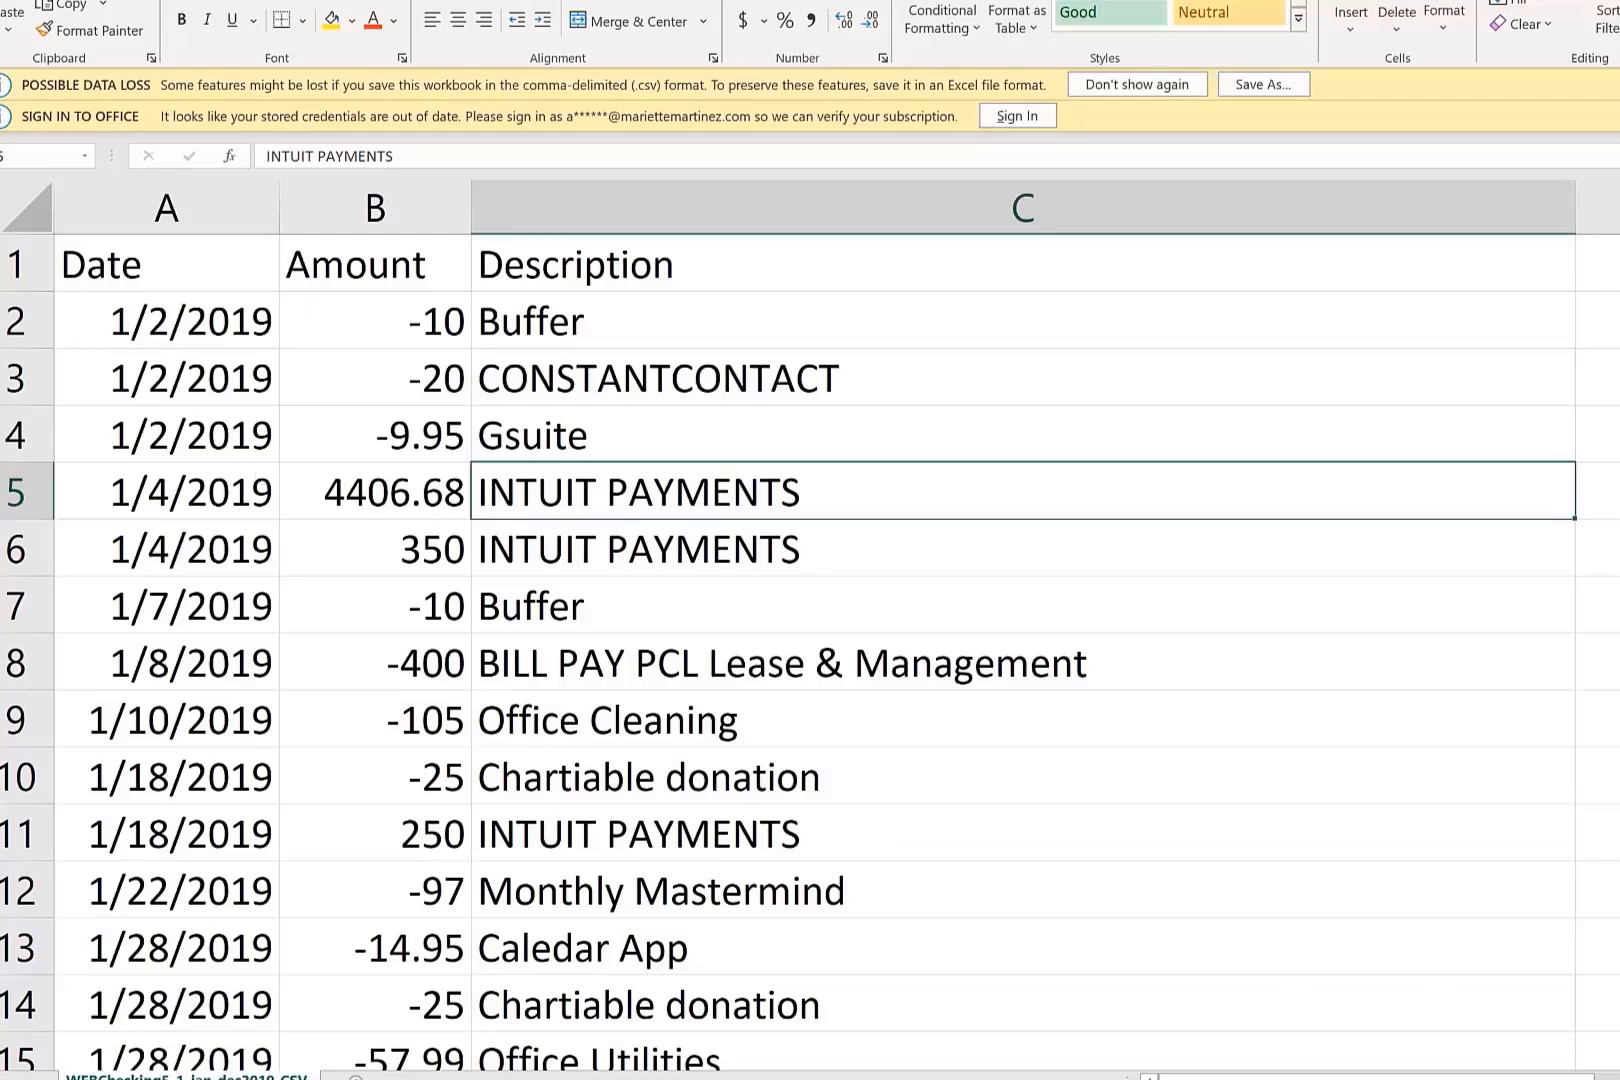
ctrl+scroll(325, 432, down, 10)
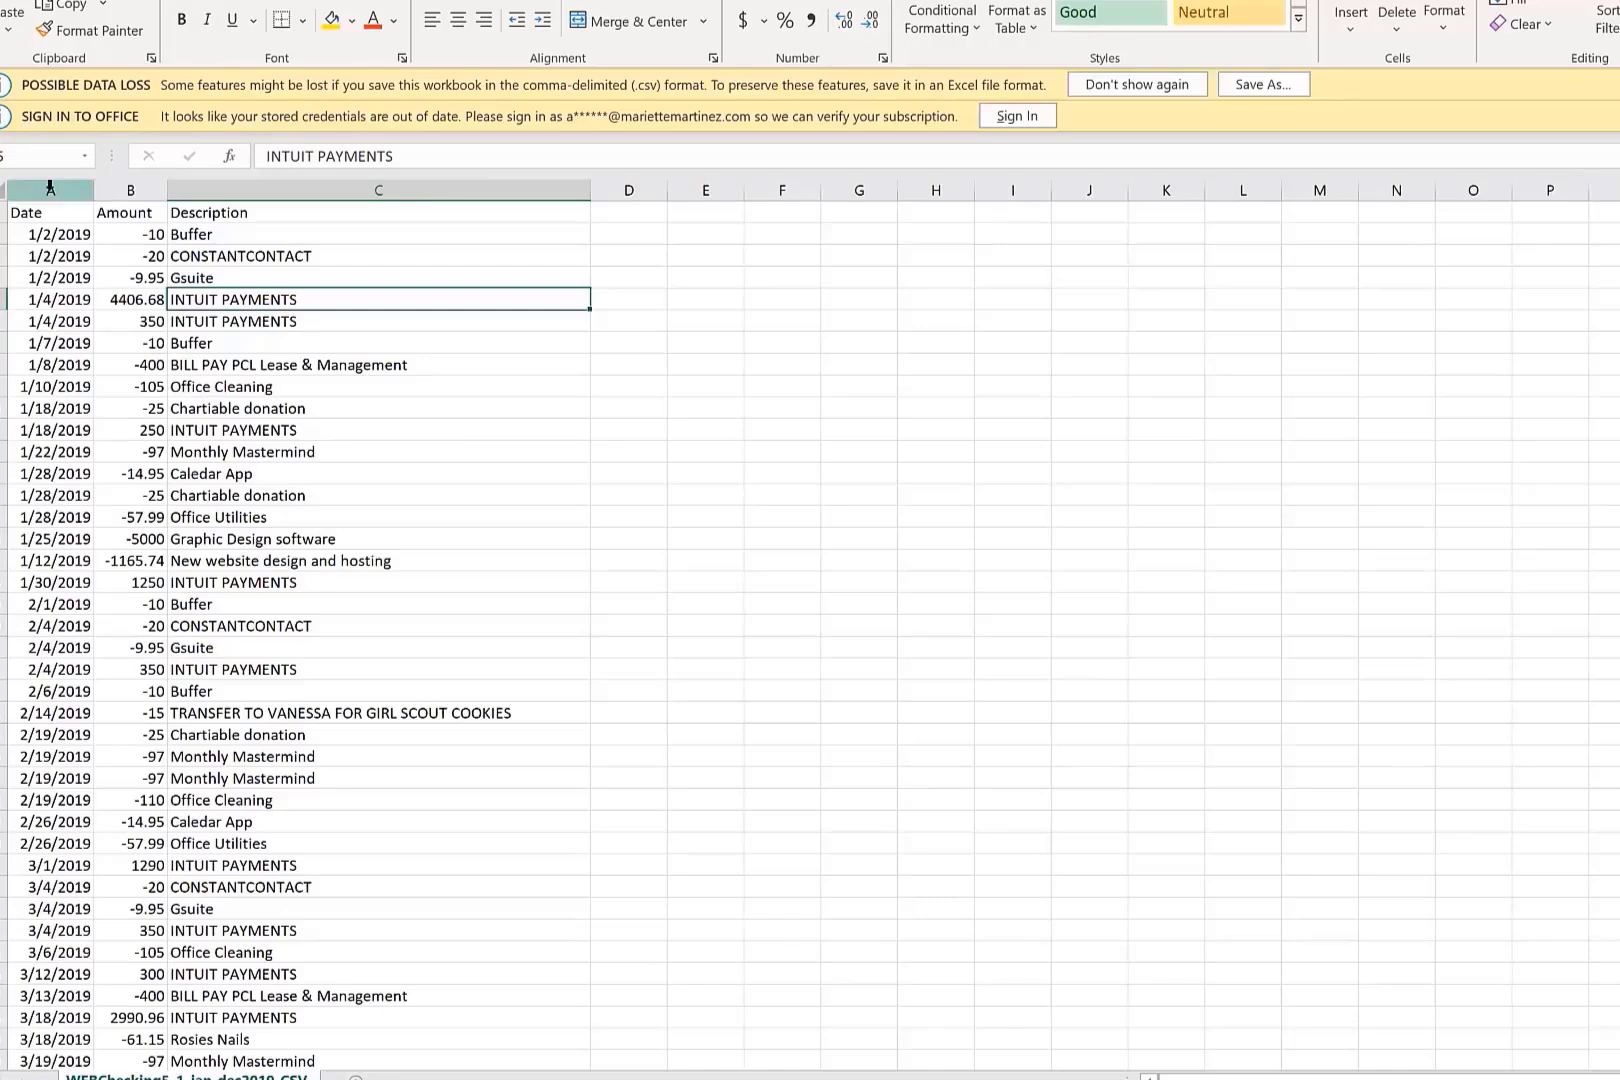
click(50, 188)
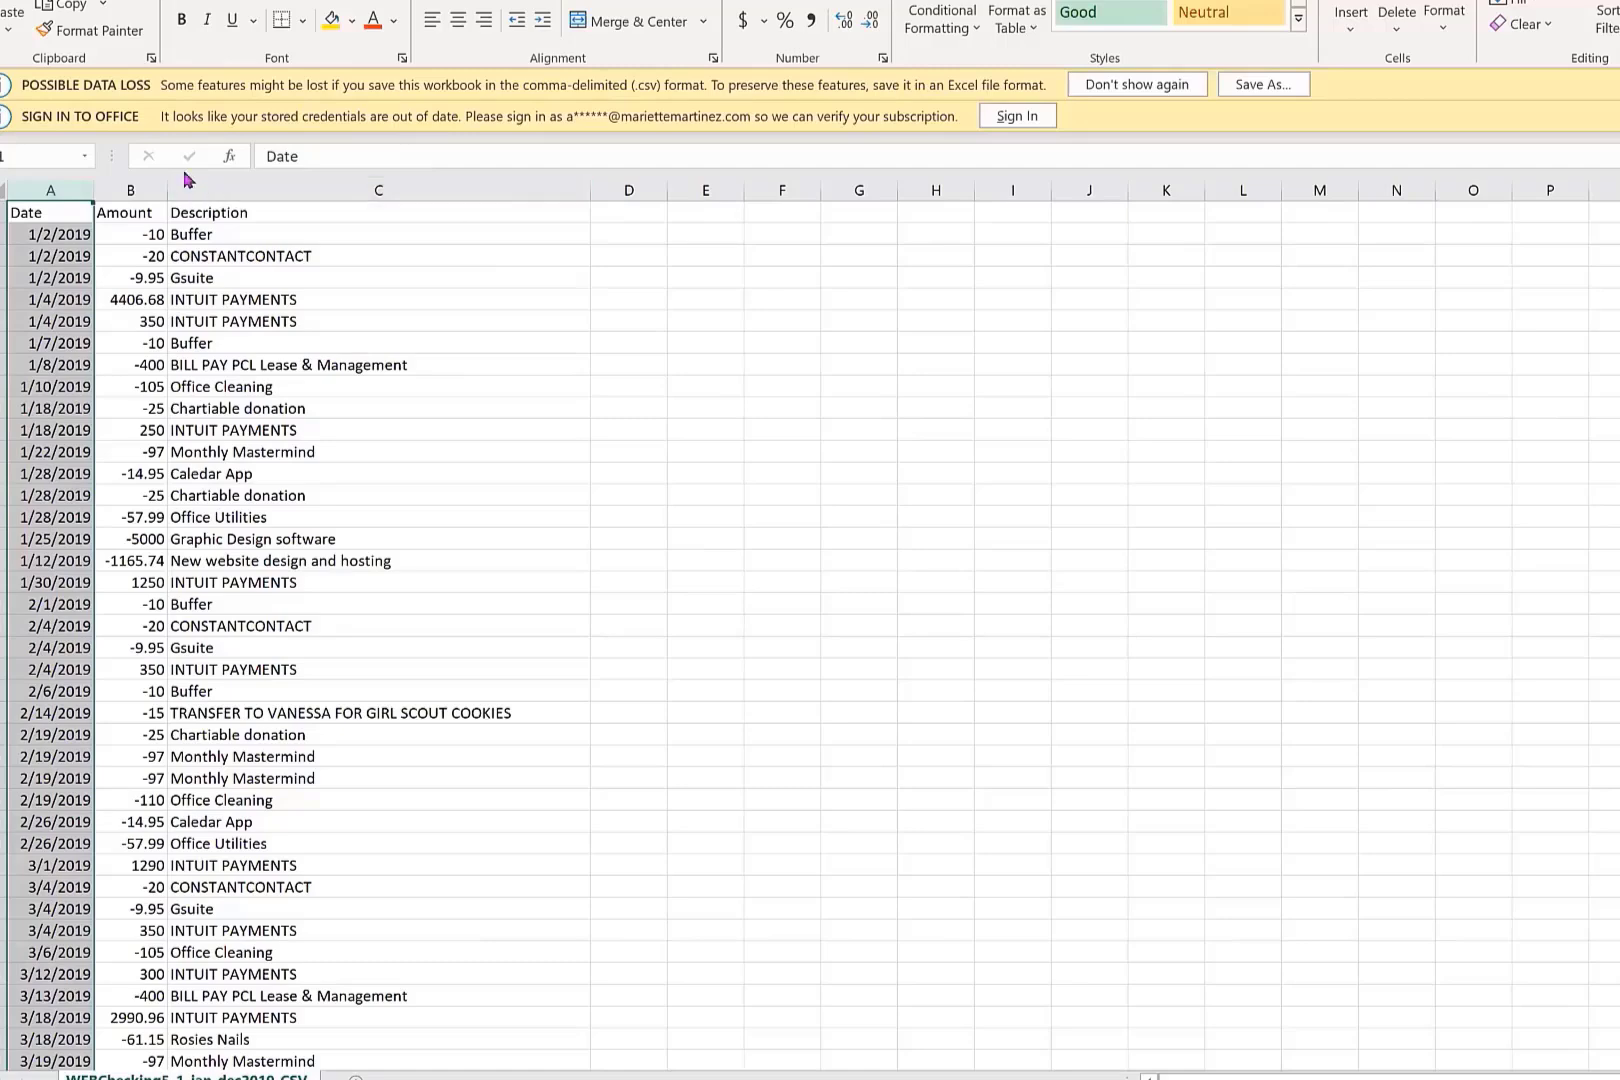
click(127, 191)
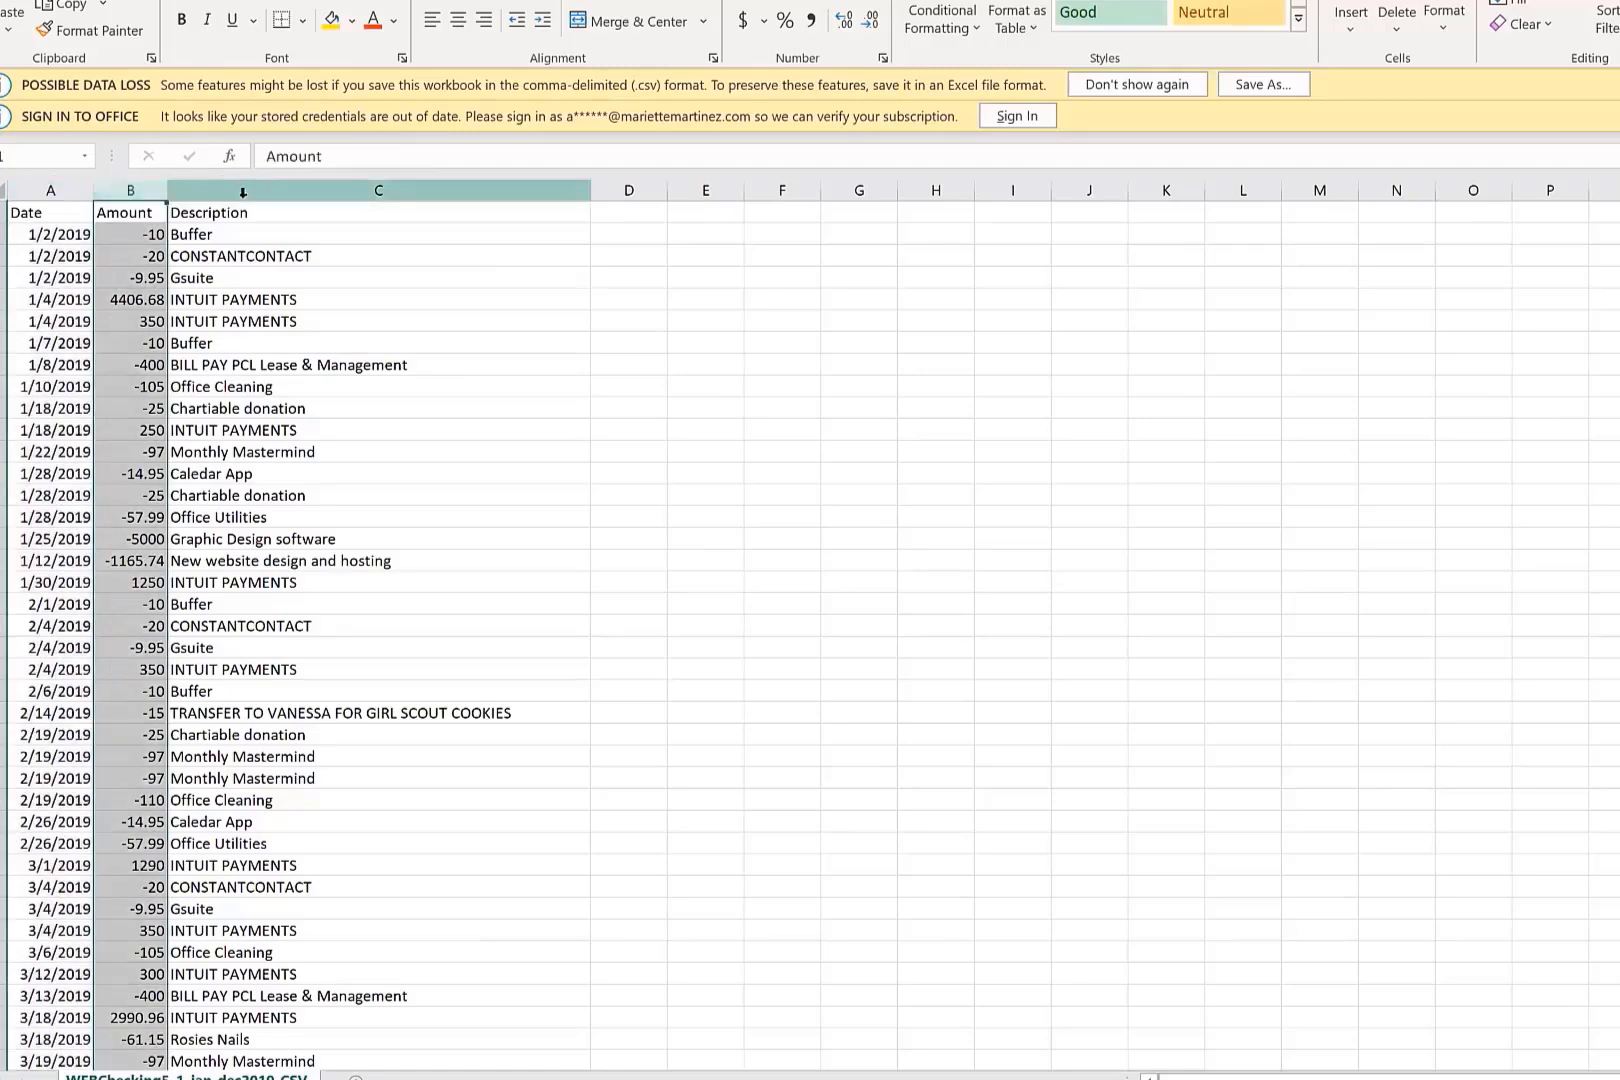
click(257, 193)
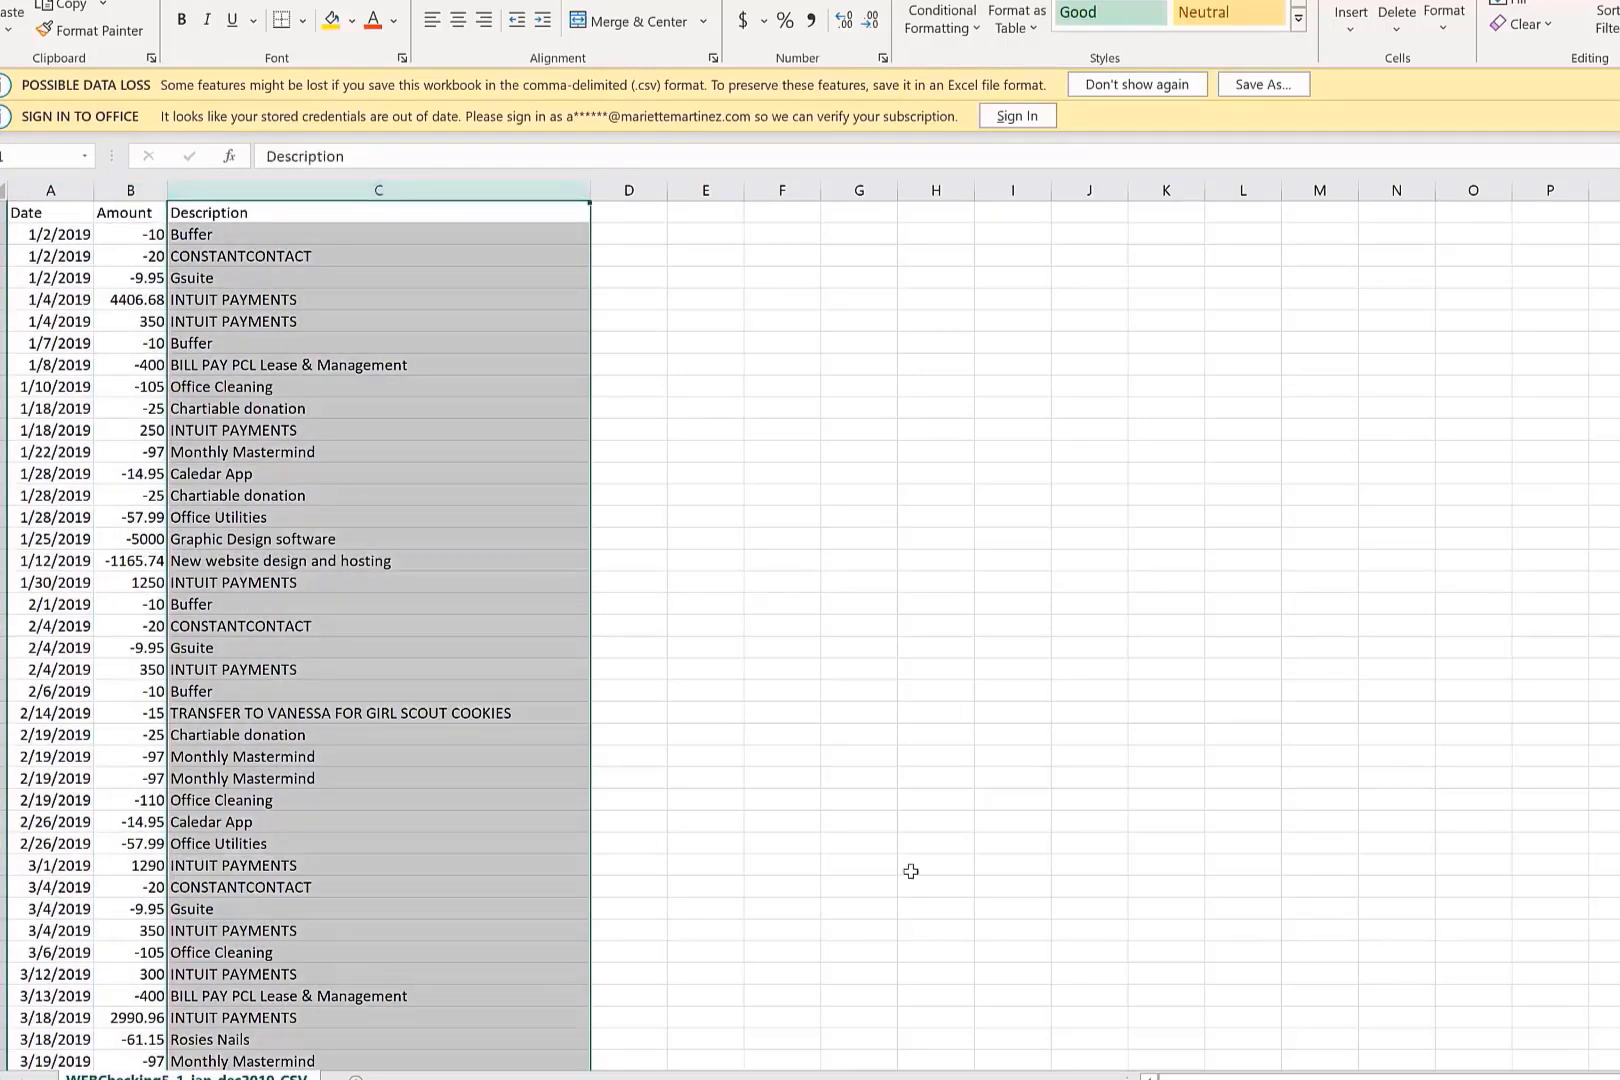
scroll(717, 628, up, 10)
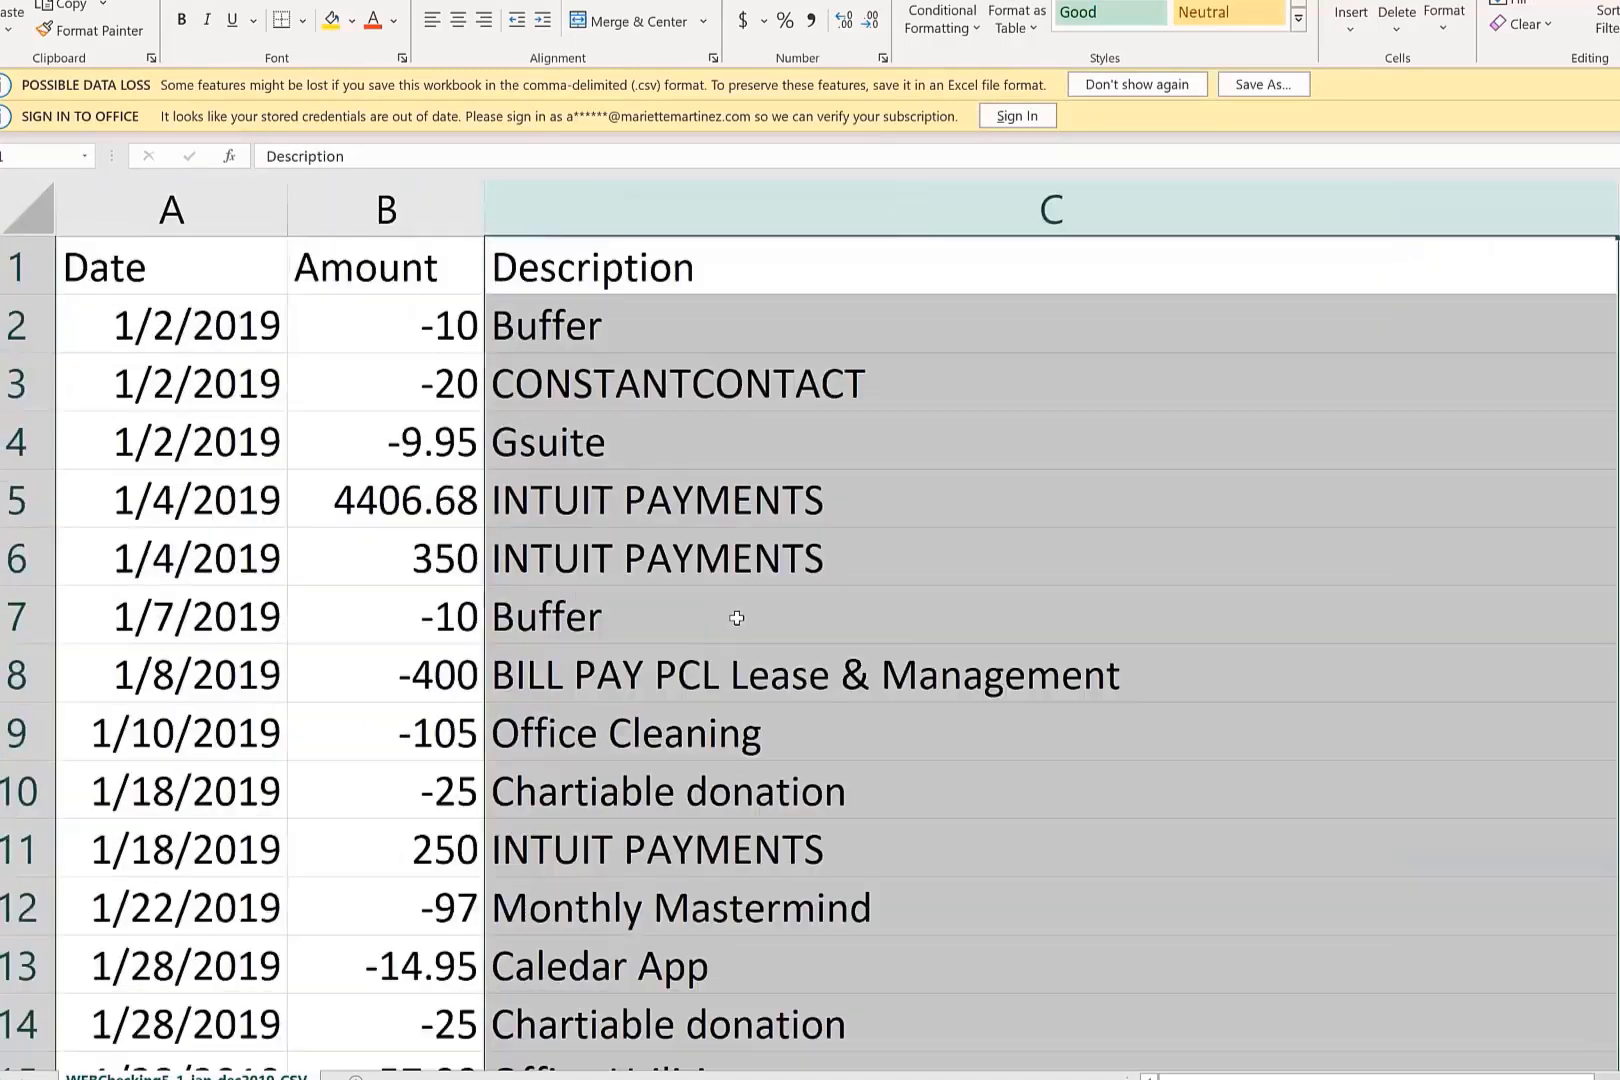
click(737, 620)
click(141, 231)
click(366, 200)
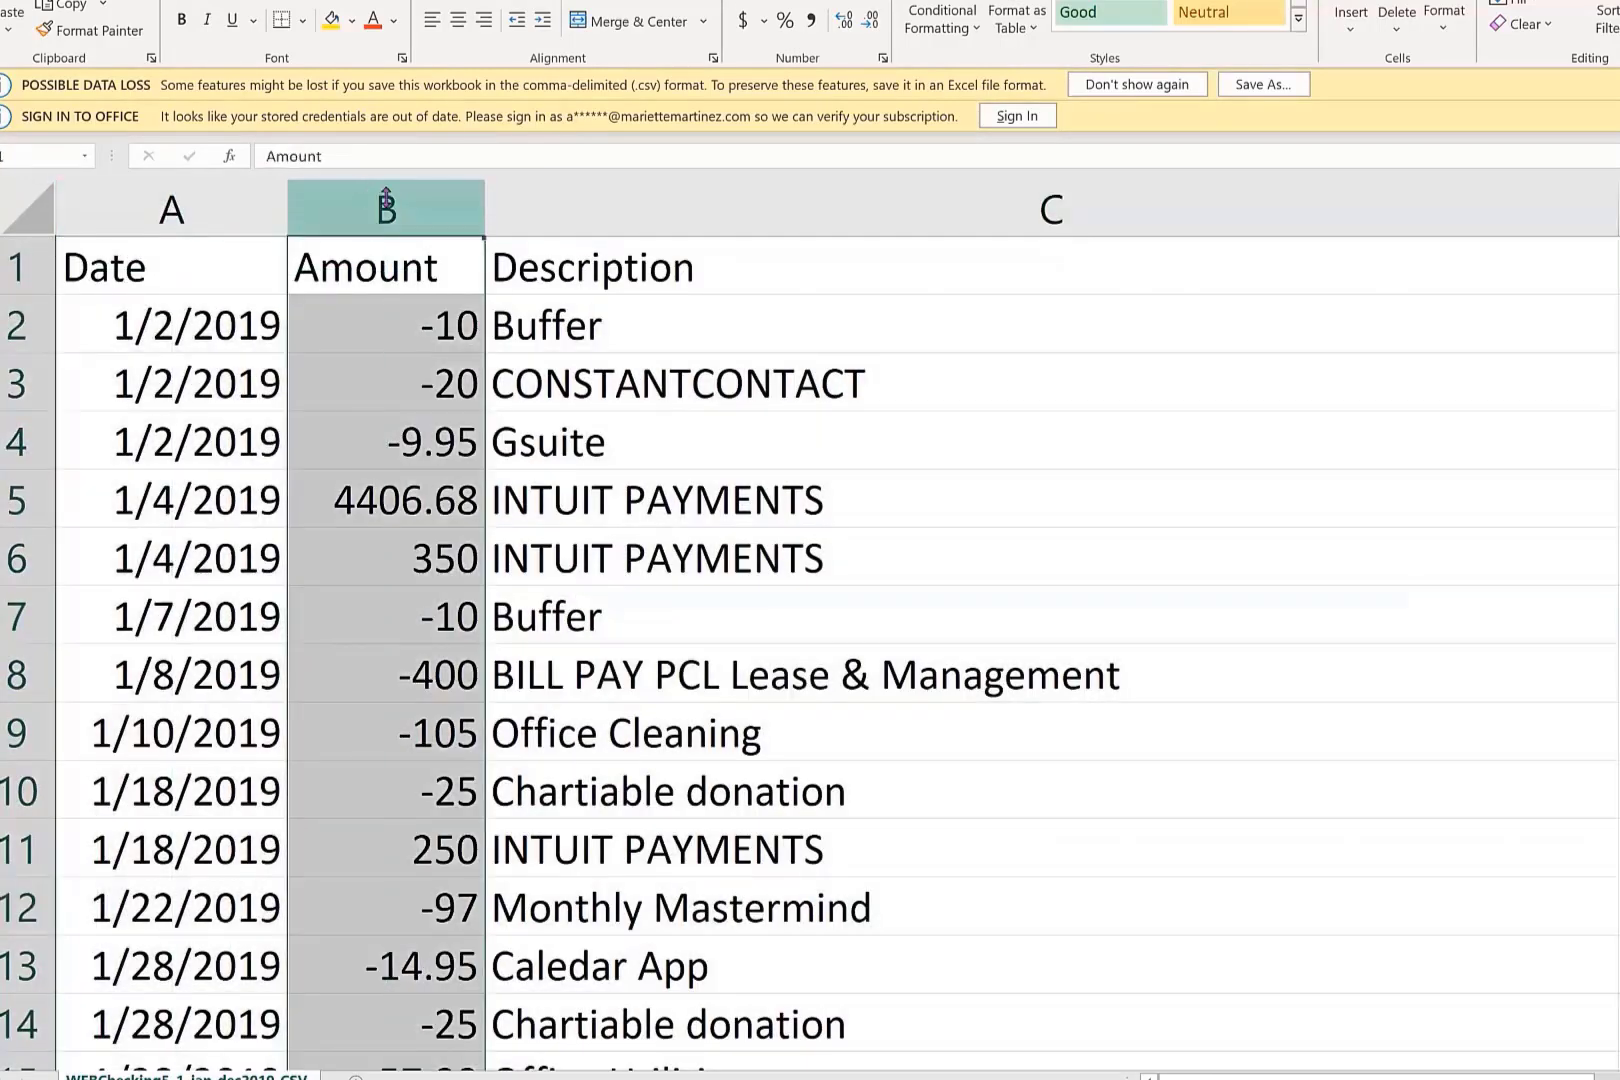
click(587, 211)
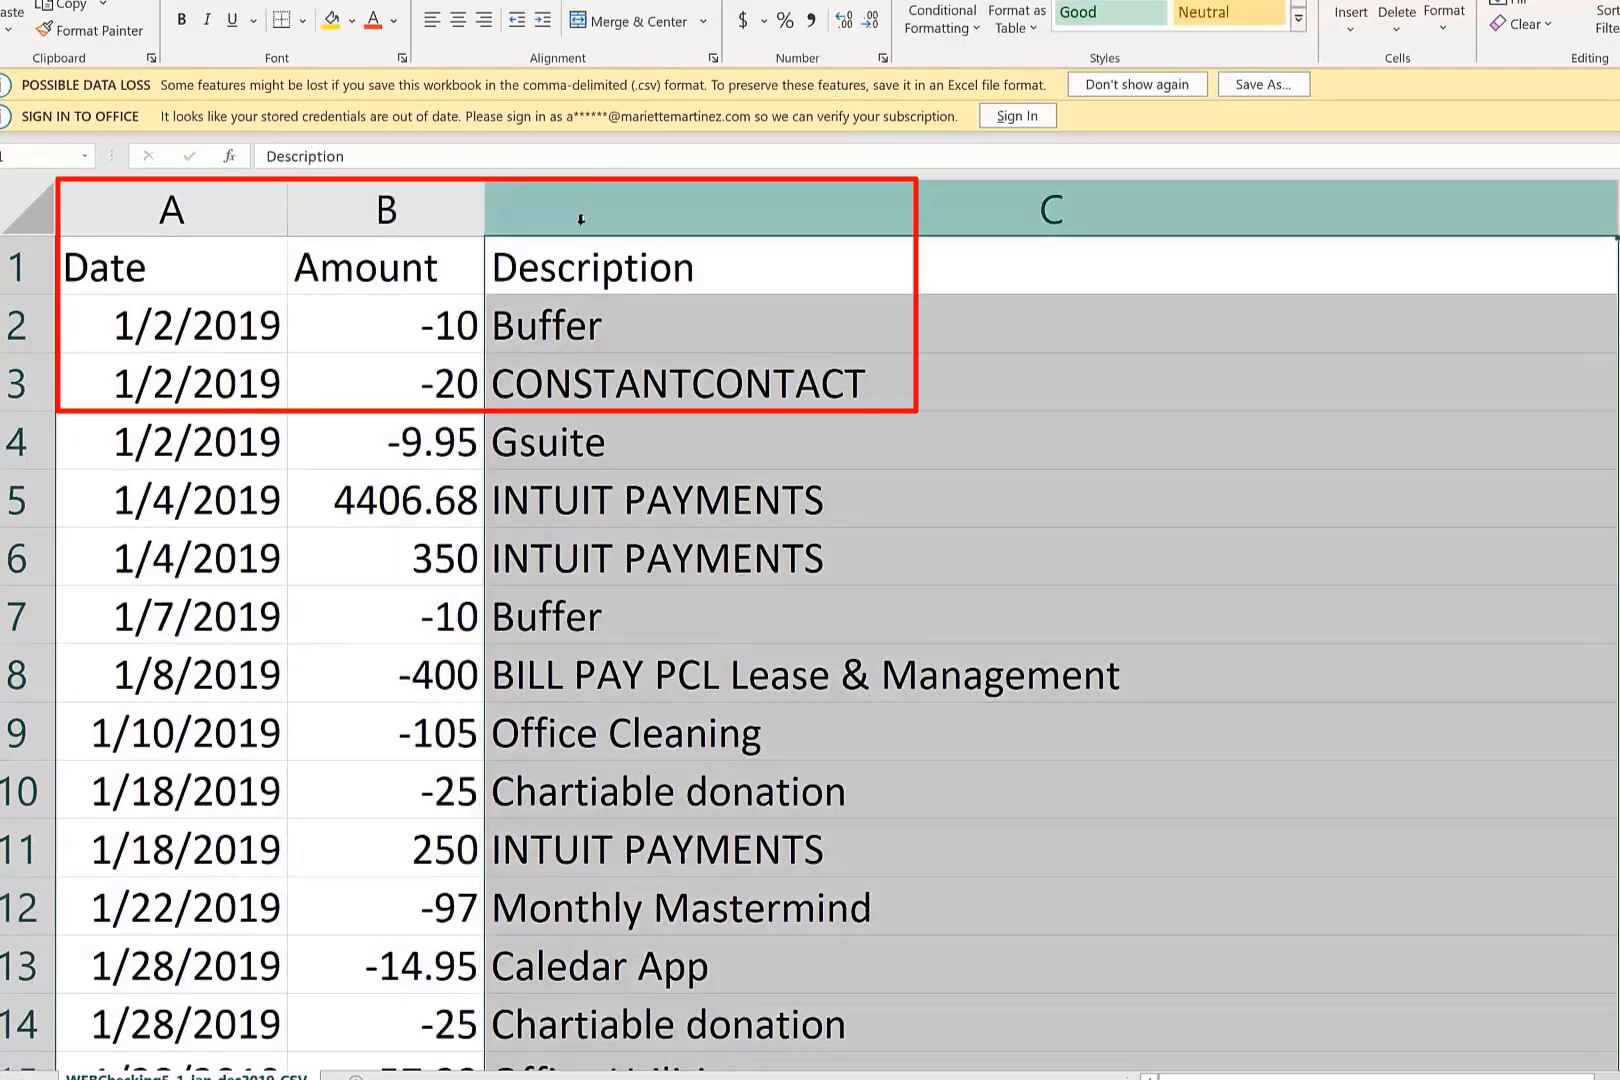
click(601, 457)
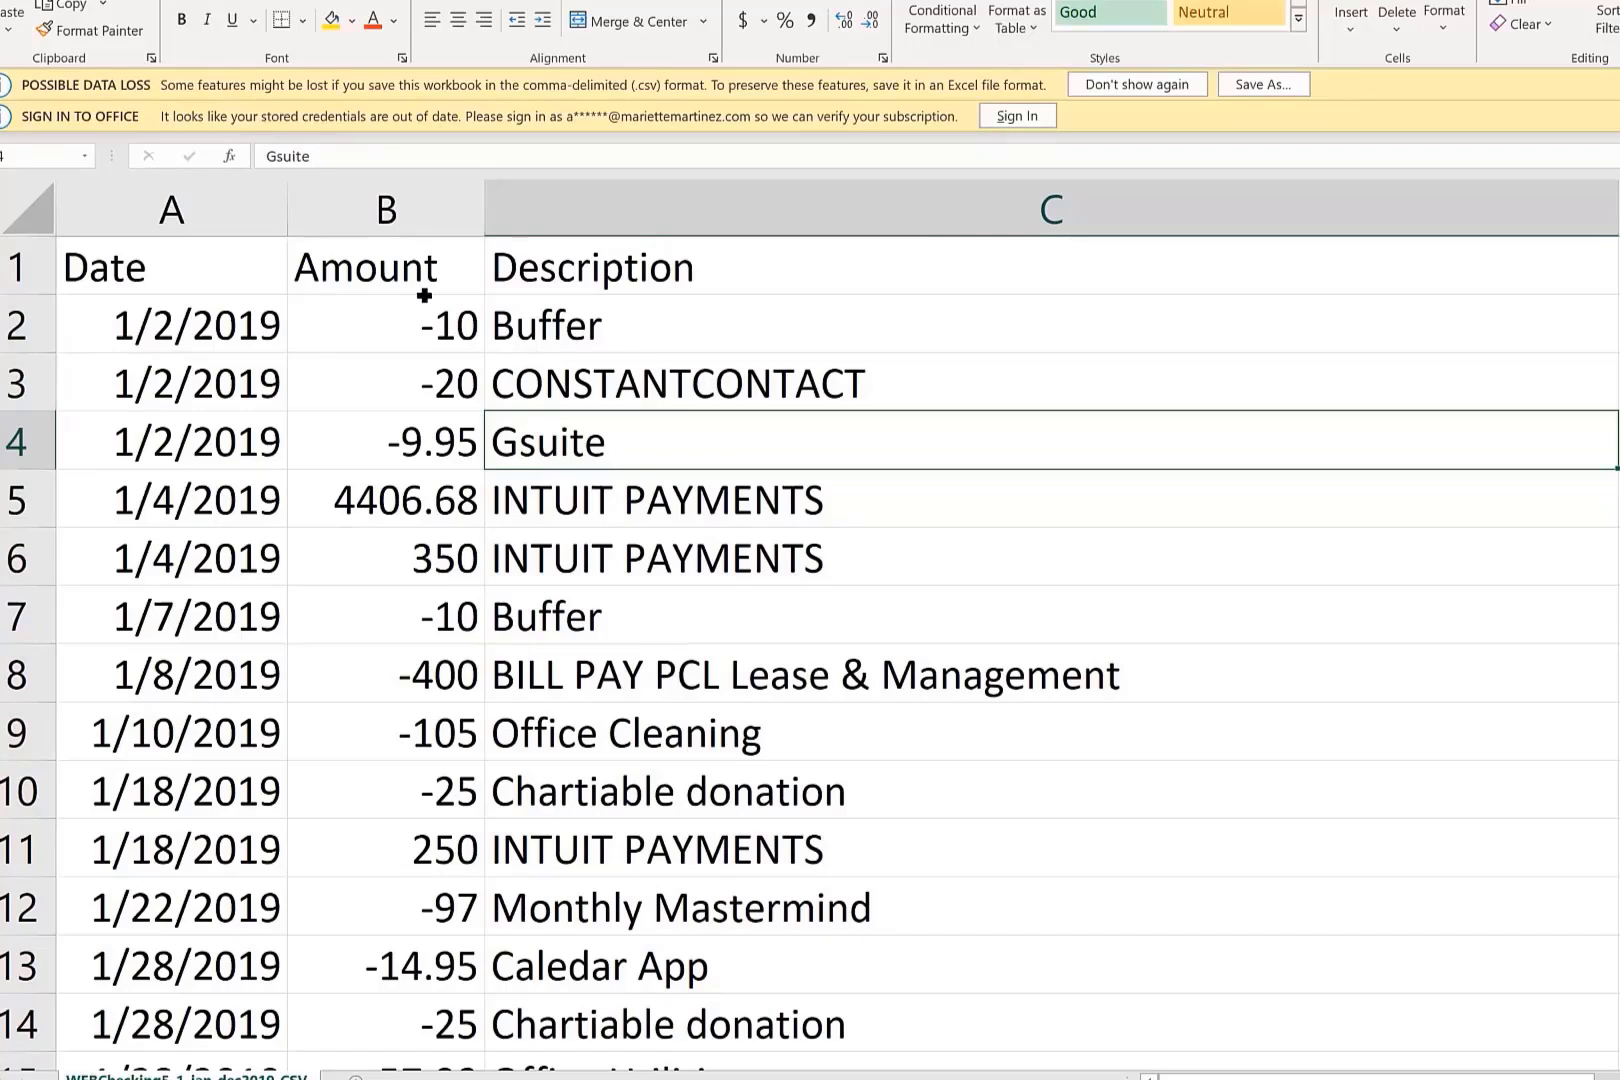
Compare the positive and negative entries in the Amount column with their descriptions, such as Buffer and INTUIT PAYMENTS.
click(372, 207)
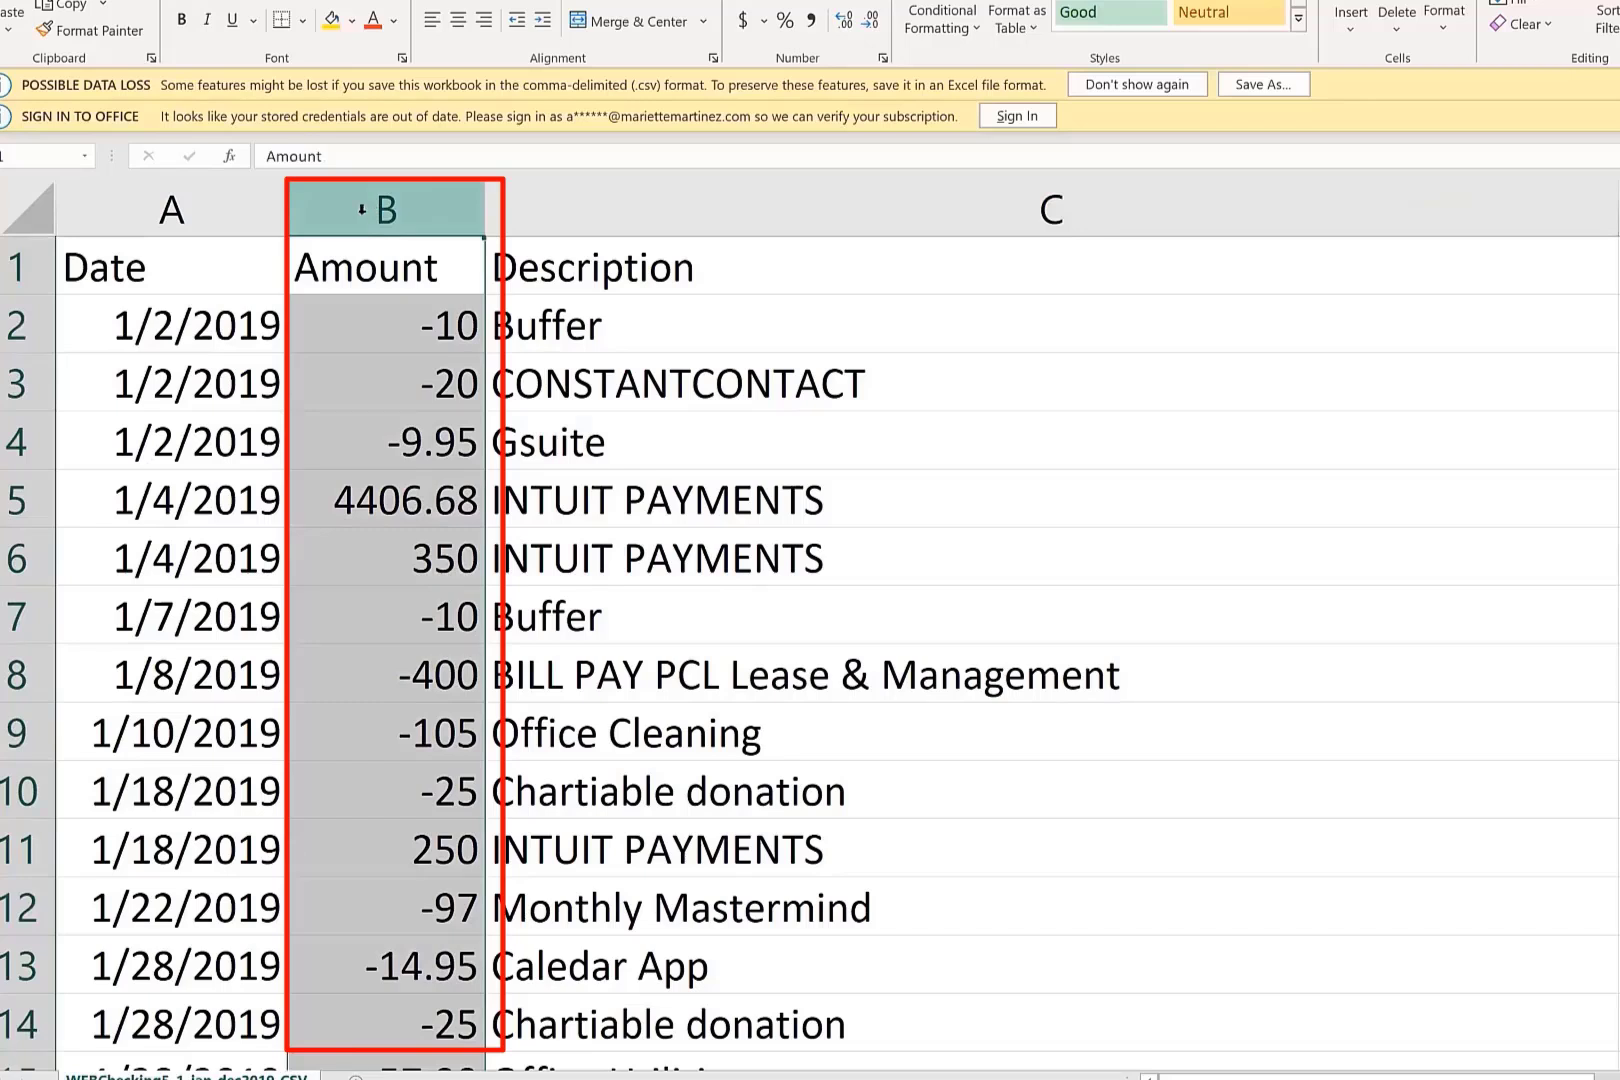
click(392, 362)
click(540, 328)
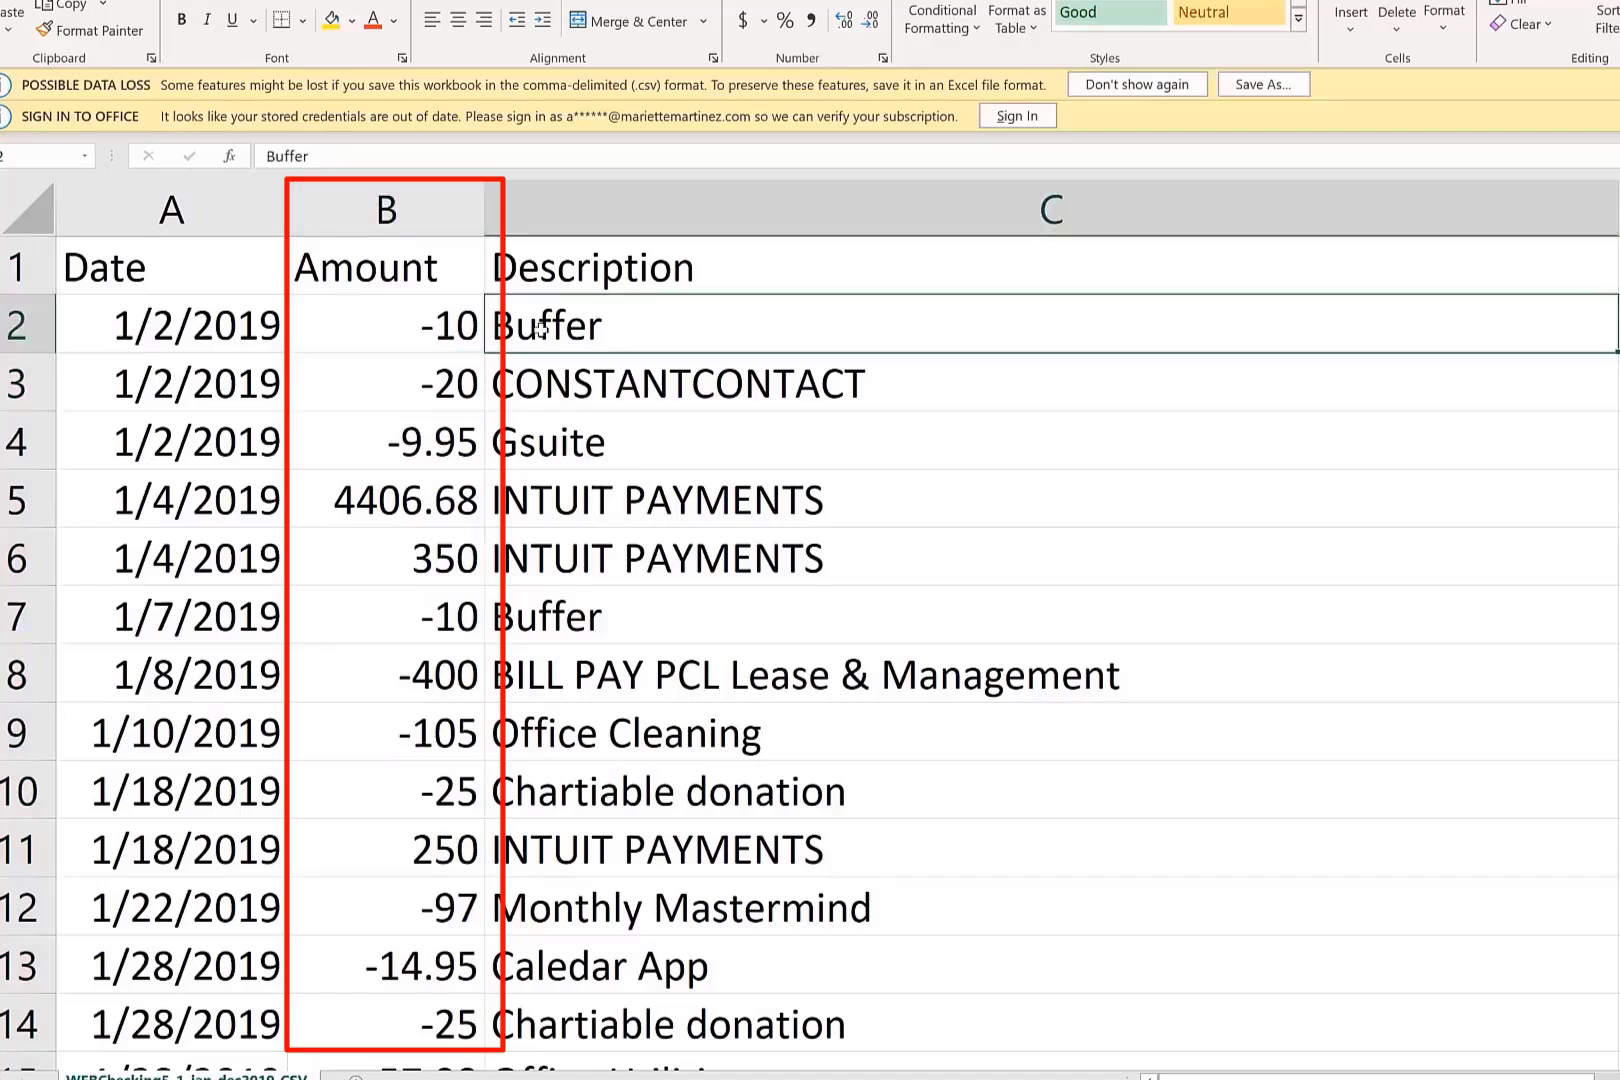
click(376, 502)
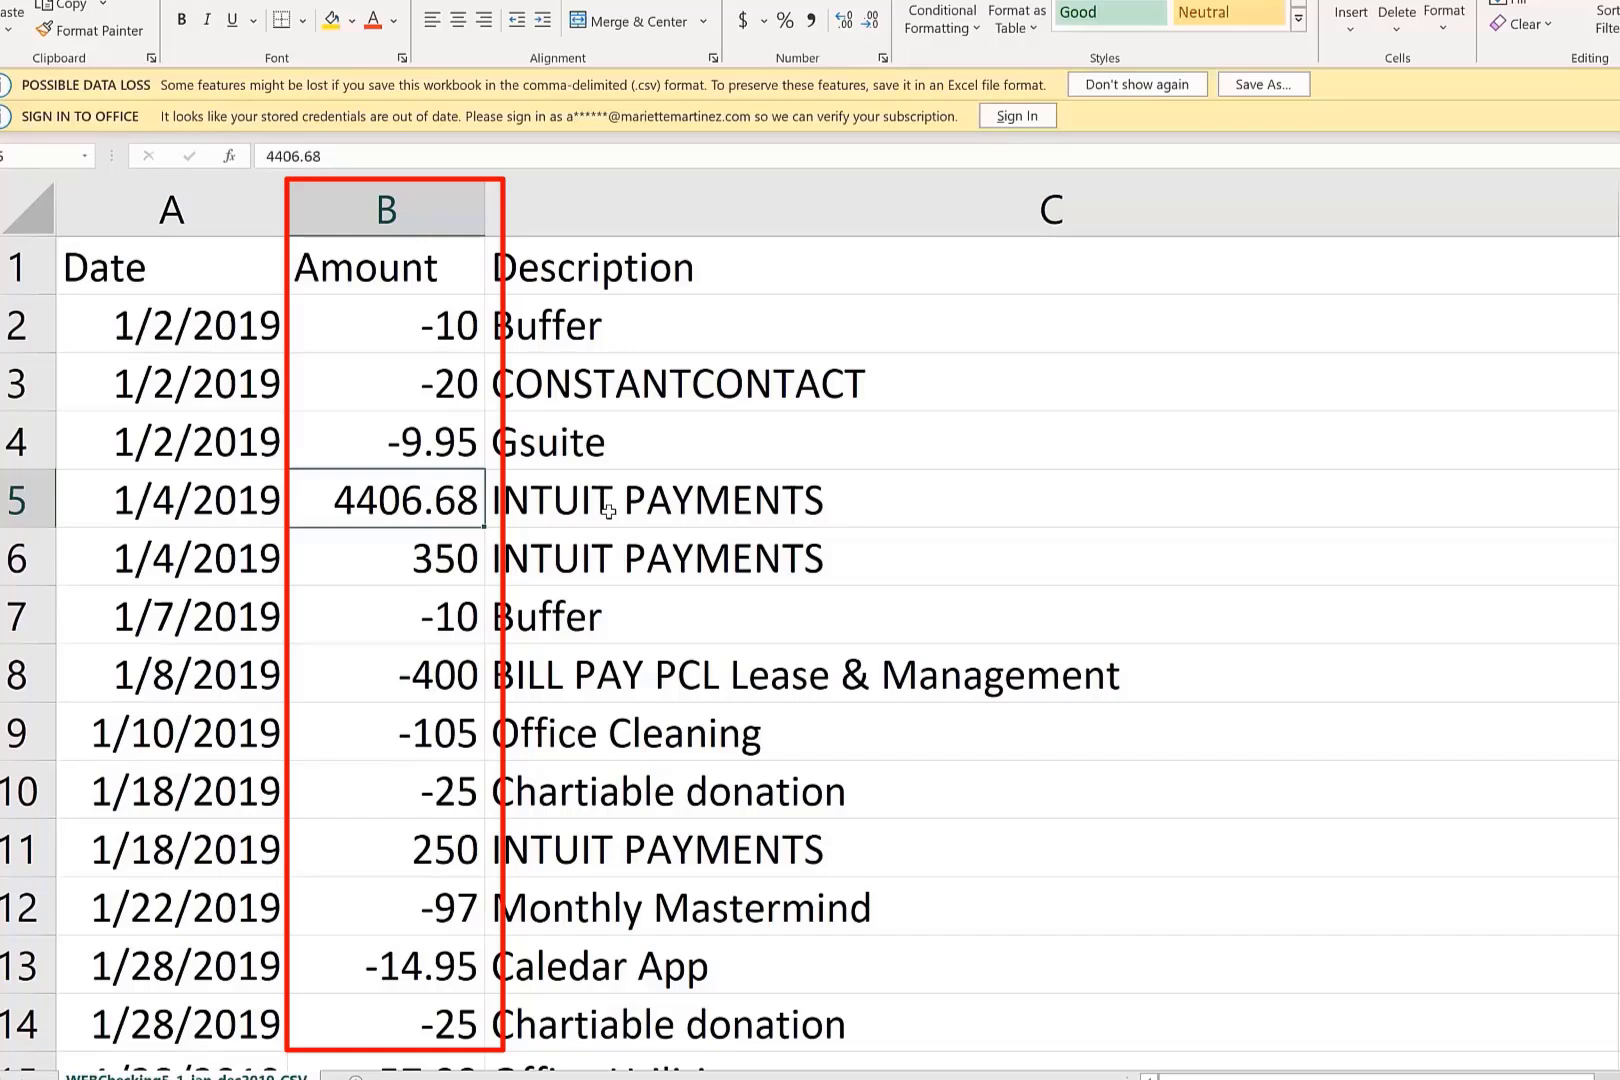
click(415, 560)
click(397, 512)
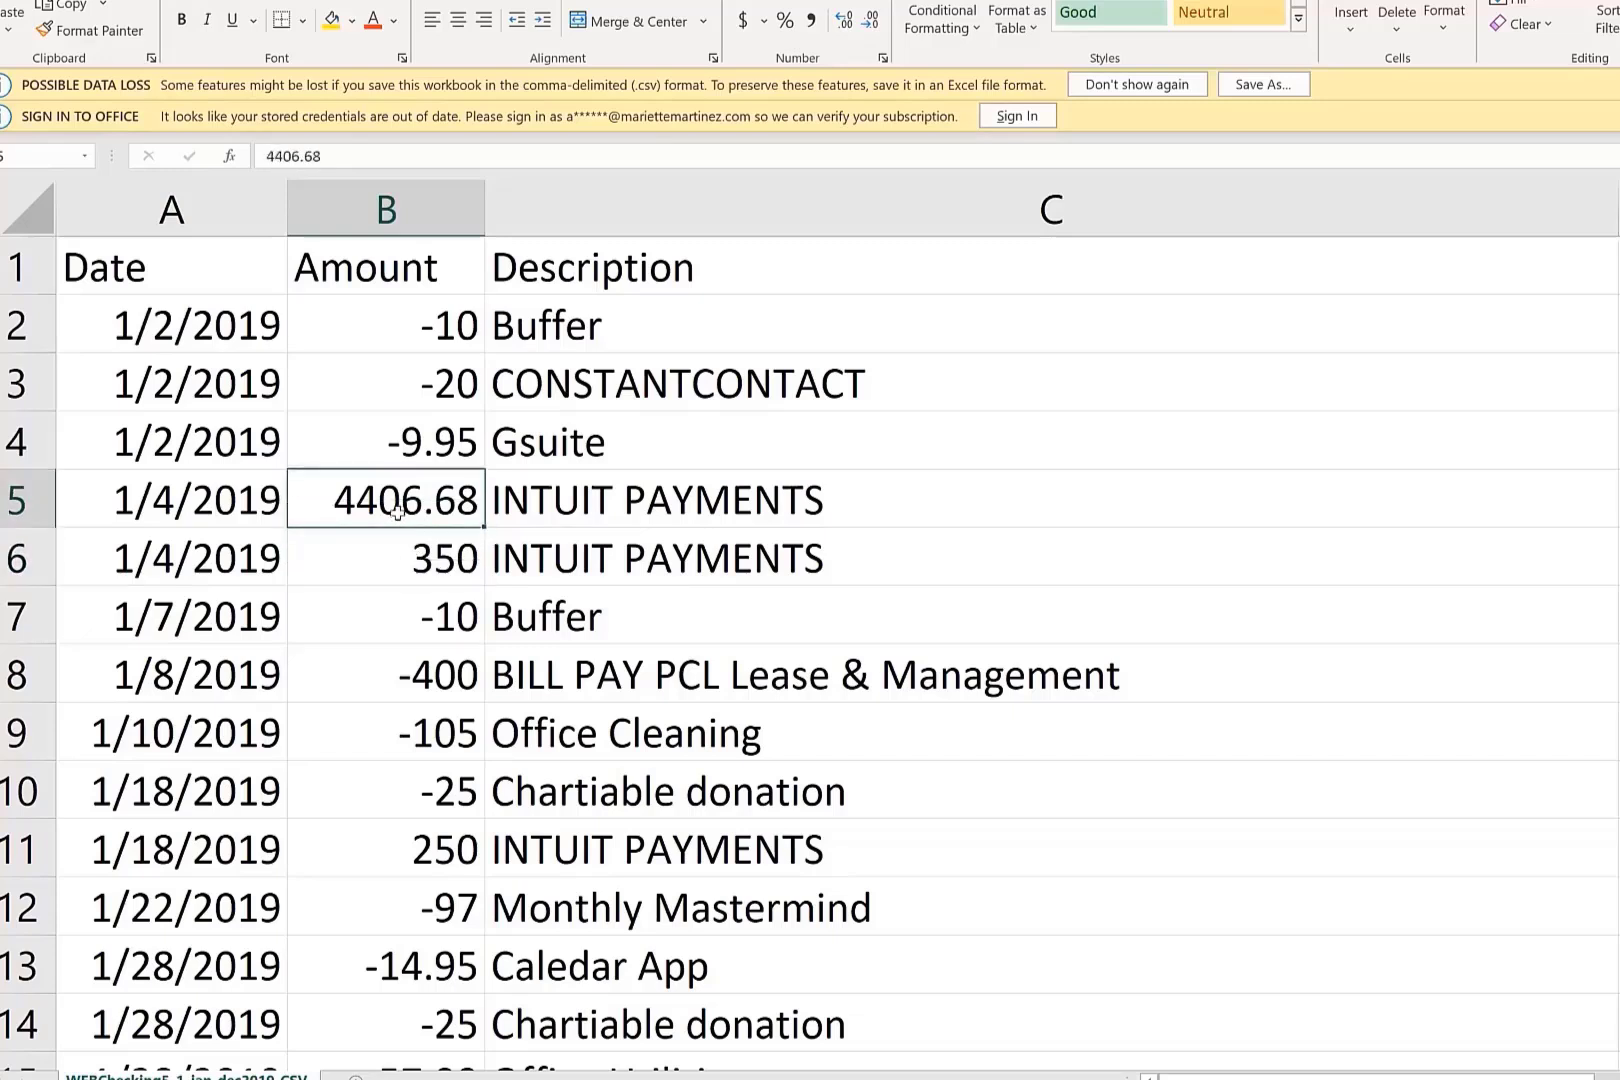
click(391, 555)
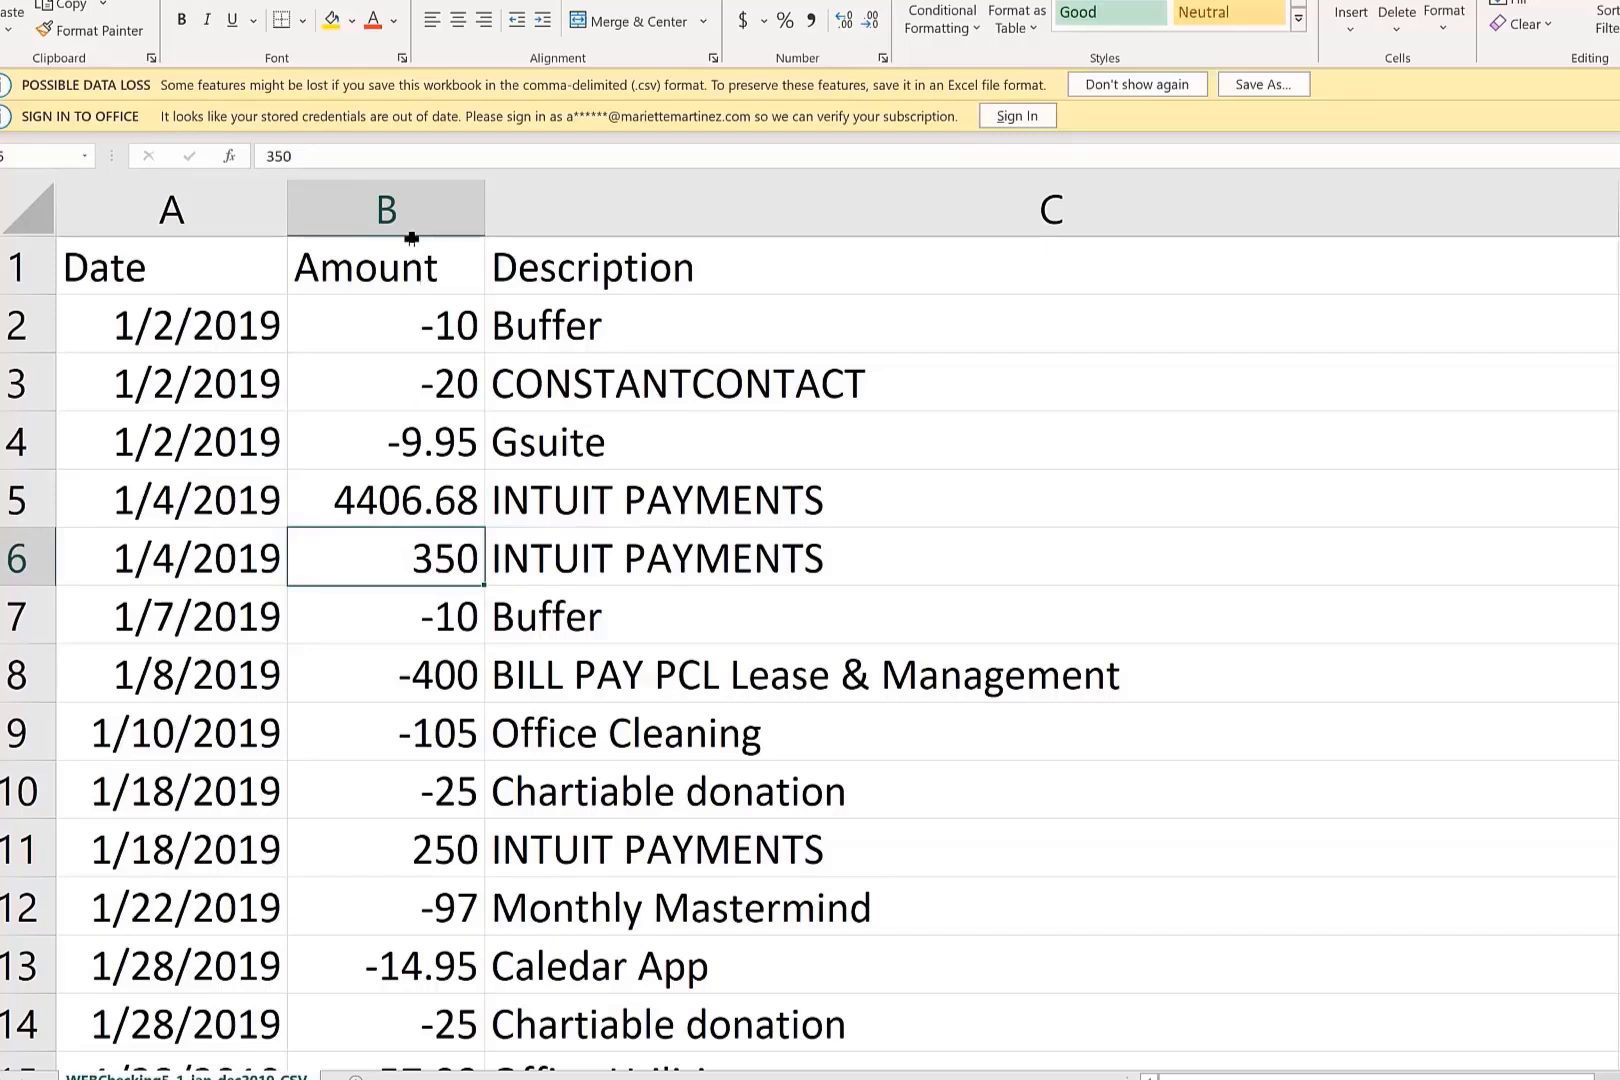
click(388, 211)
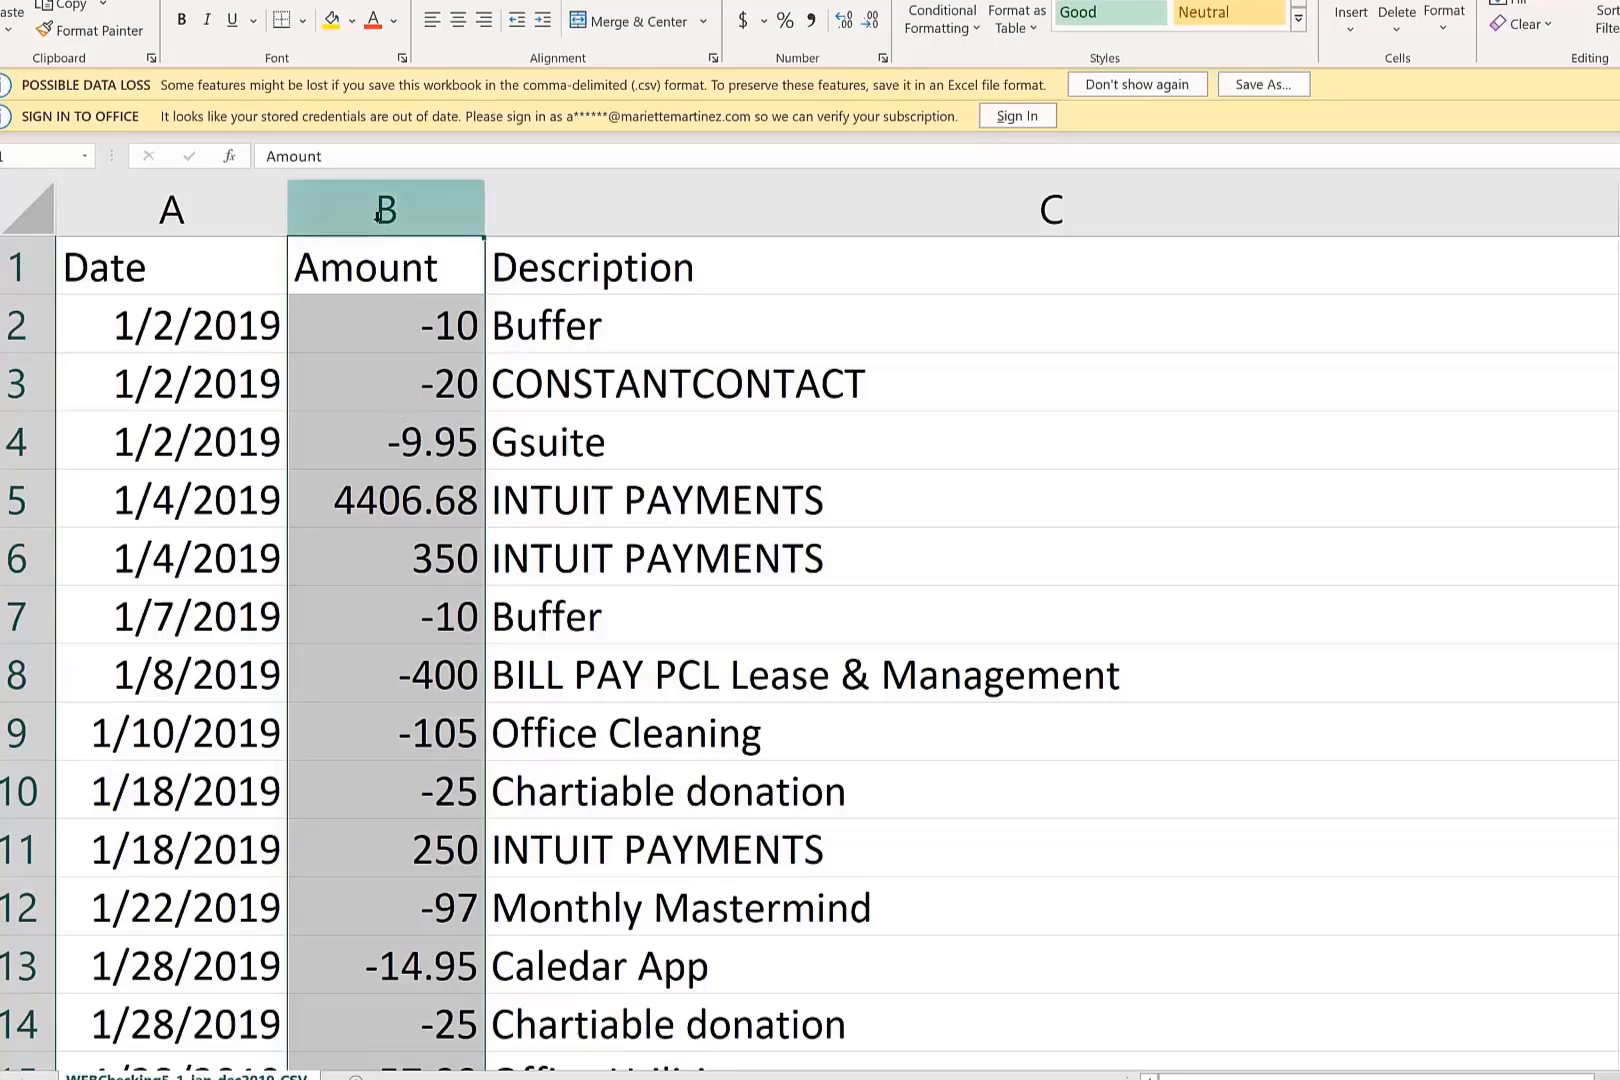
click(544, 213)
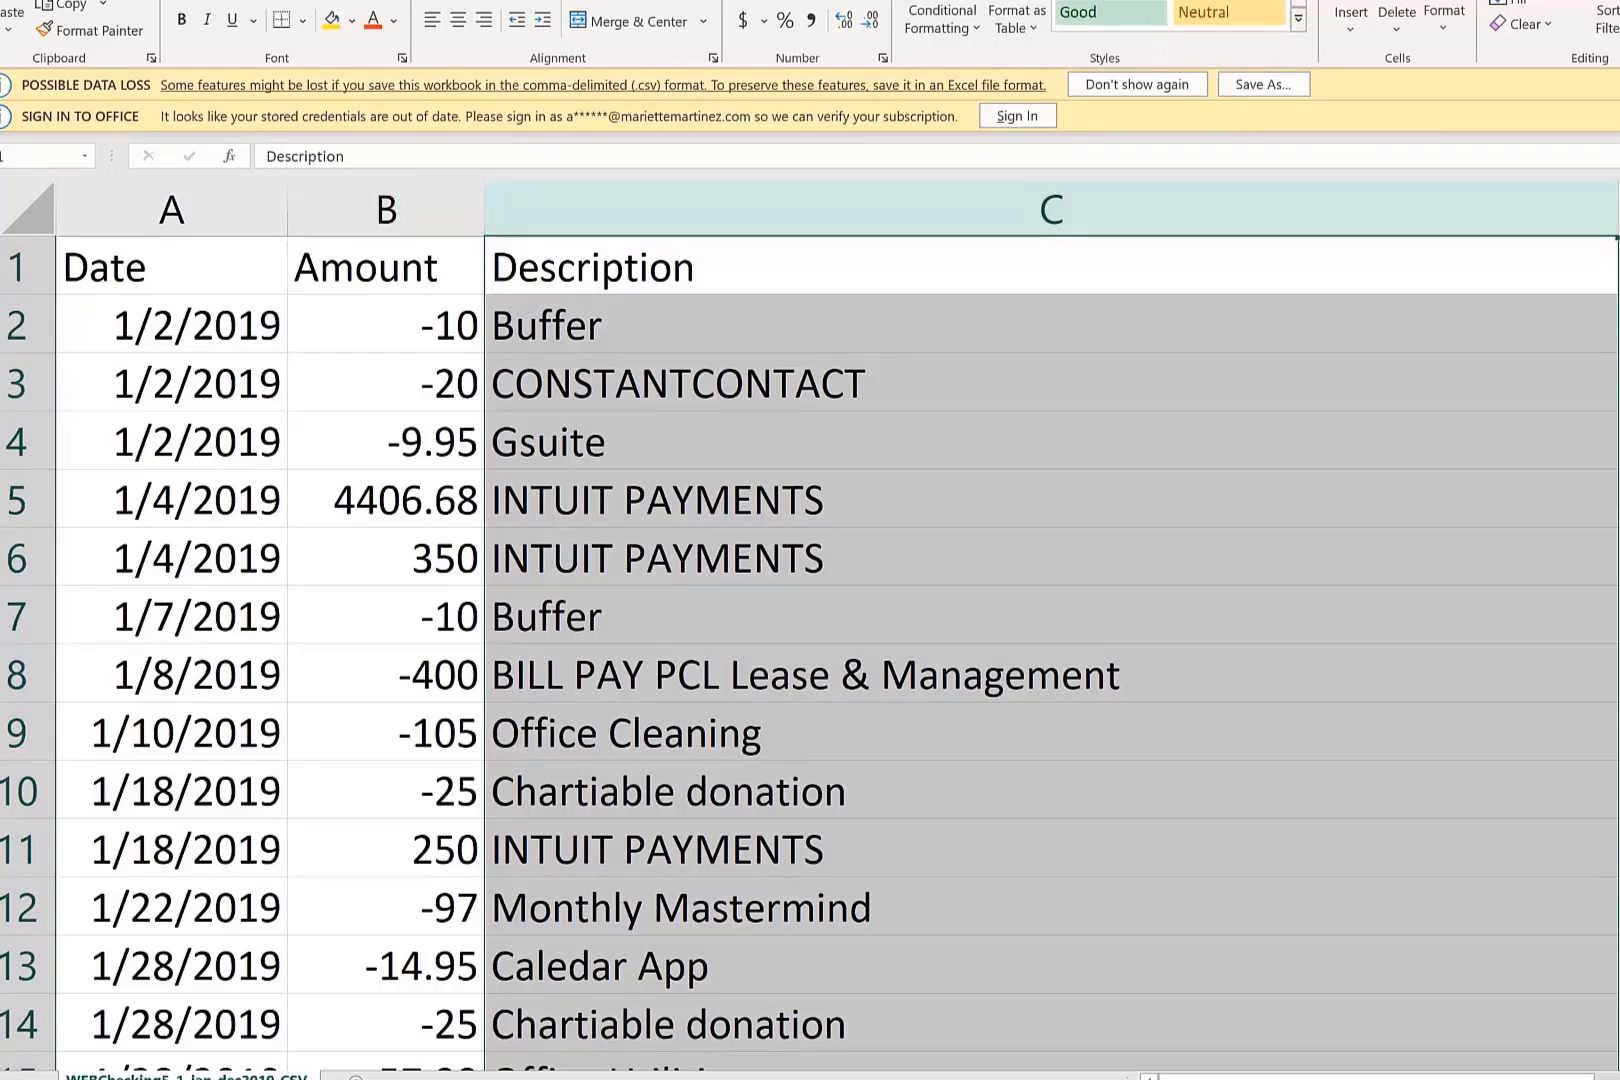
Close the CSV file without saving changes and minimize the 3Tech folder window to return to QuickBooks Online.
key(ctrl+w)
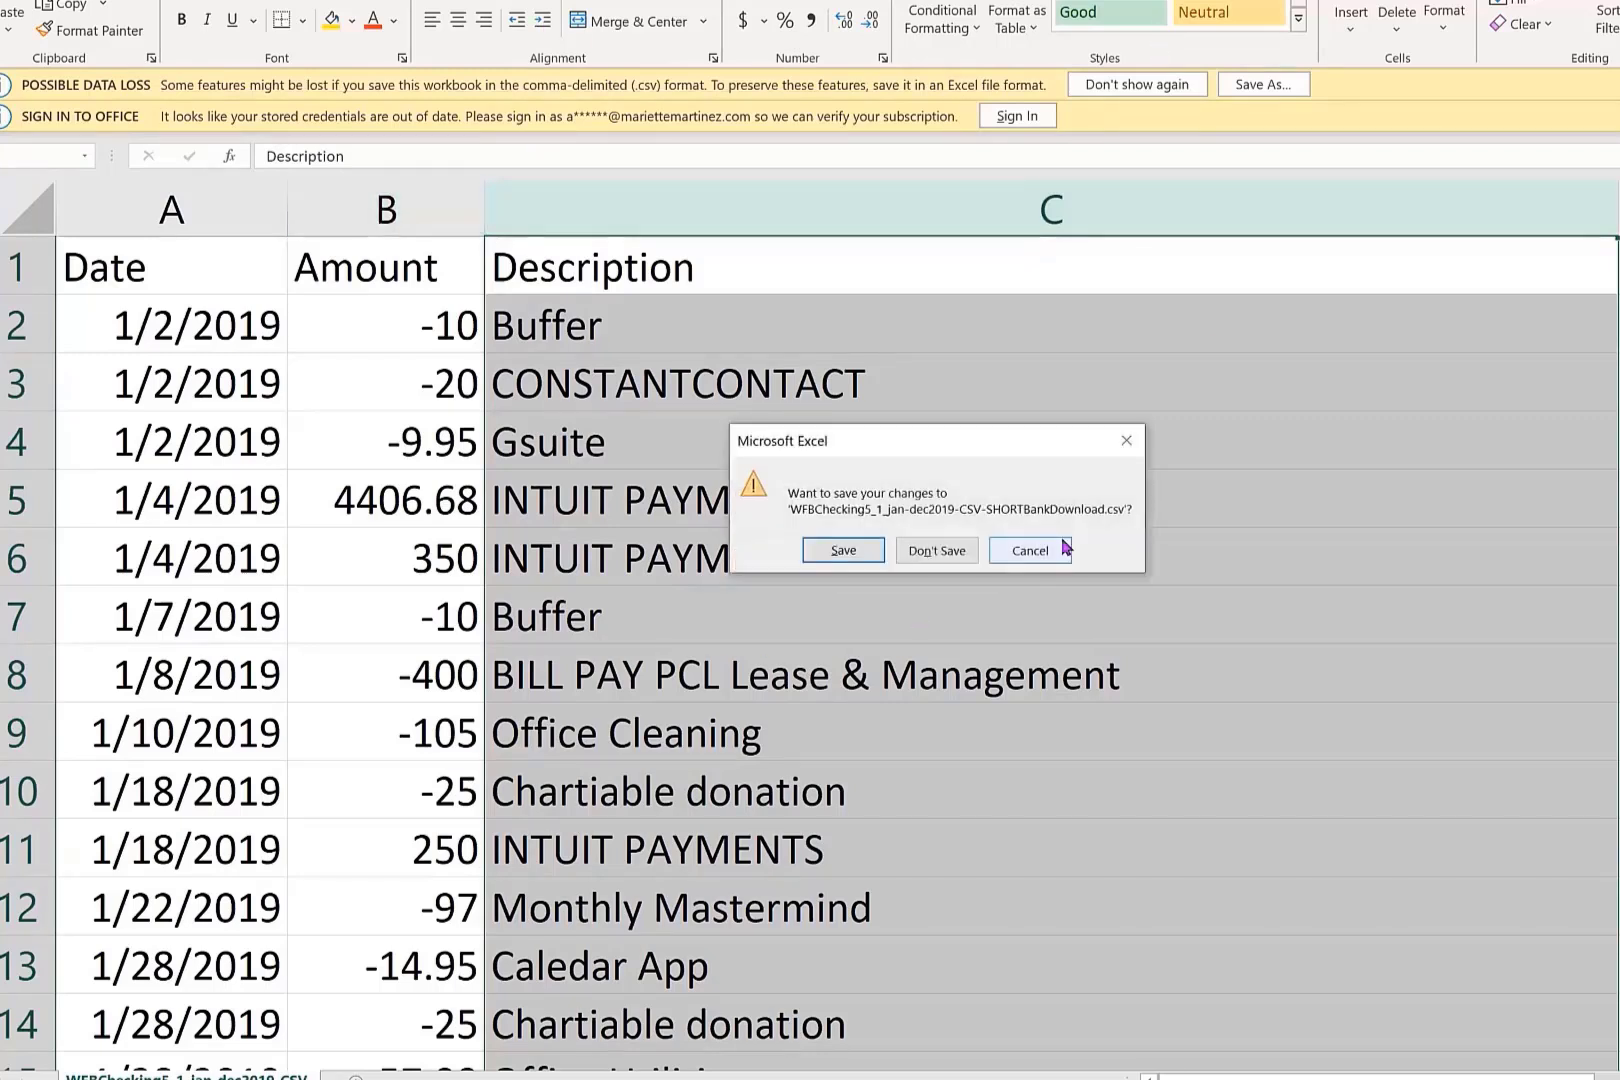
click(949, 554)
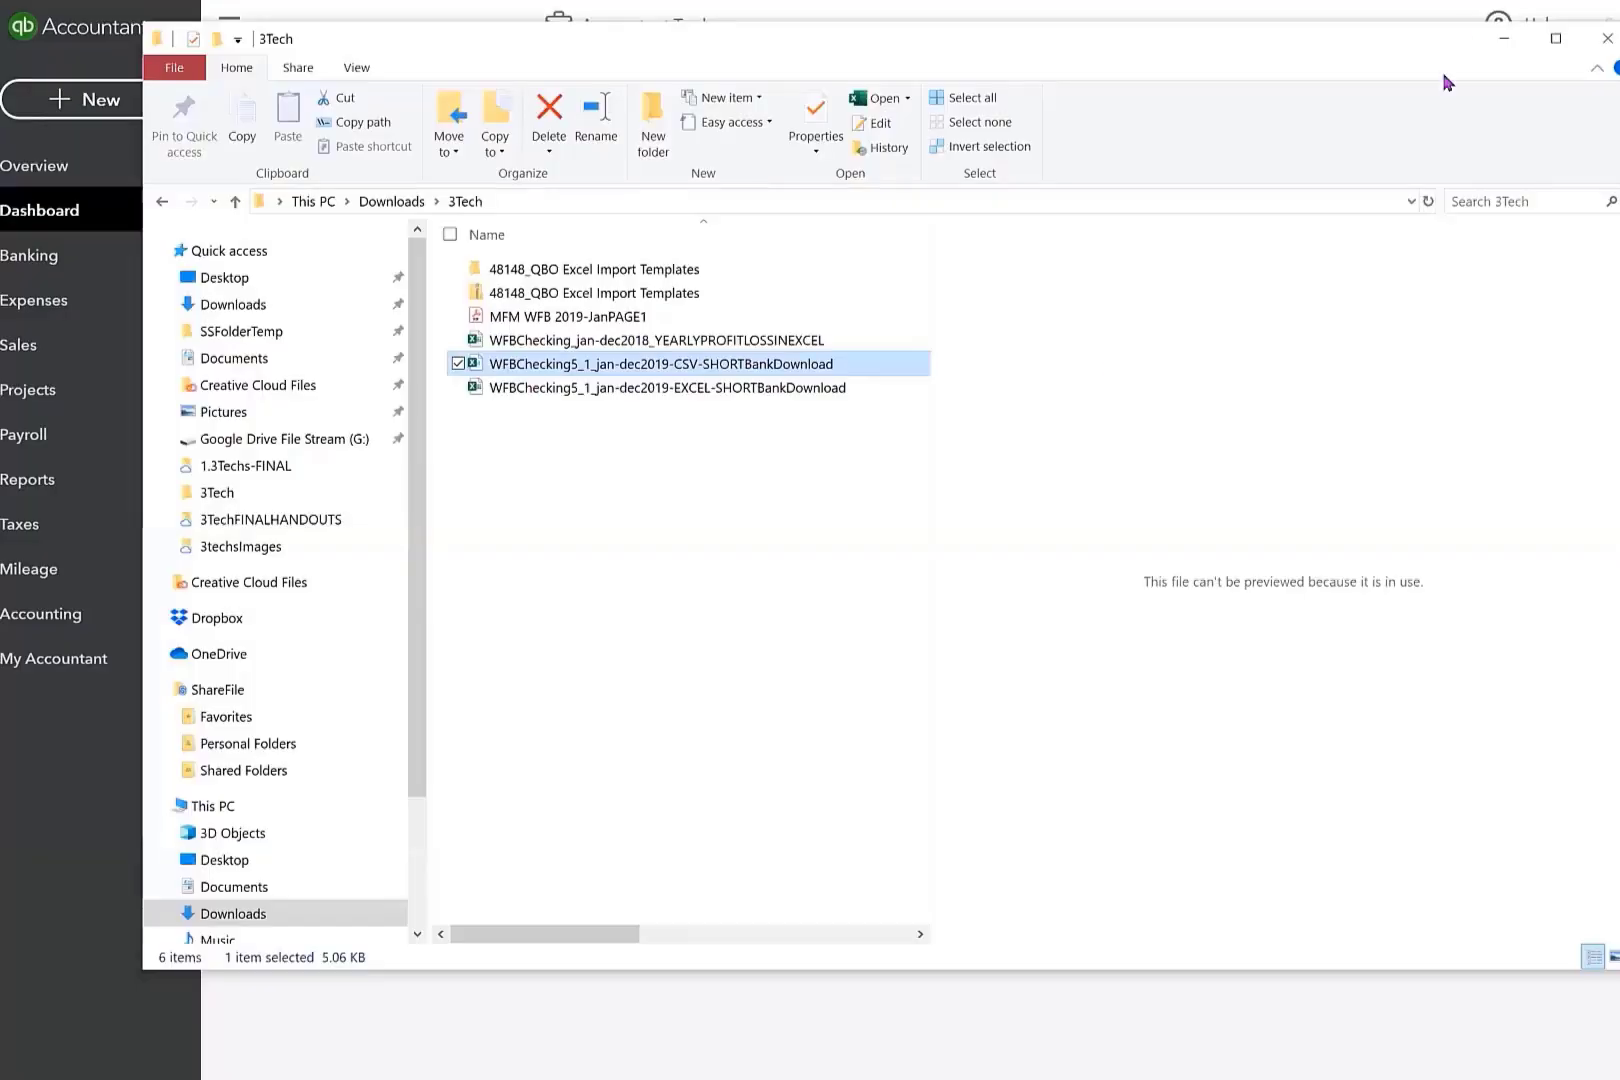
click(1505, 43)
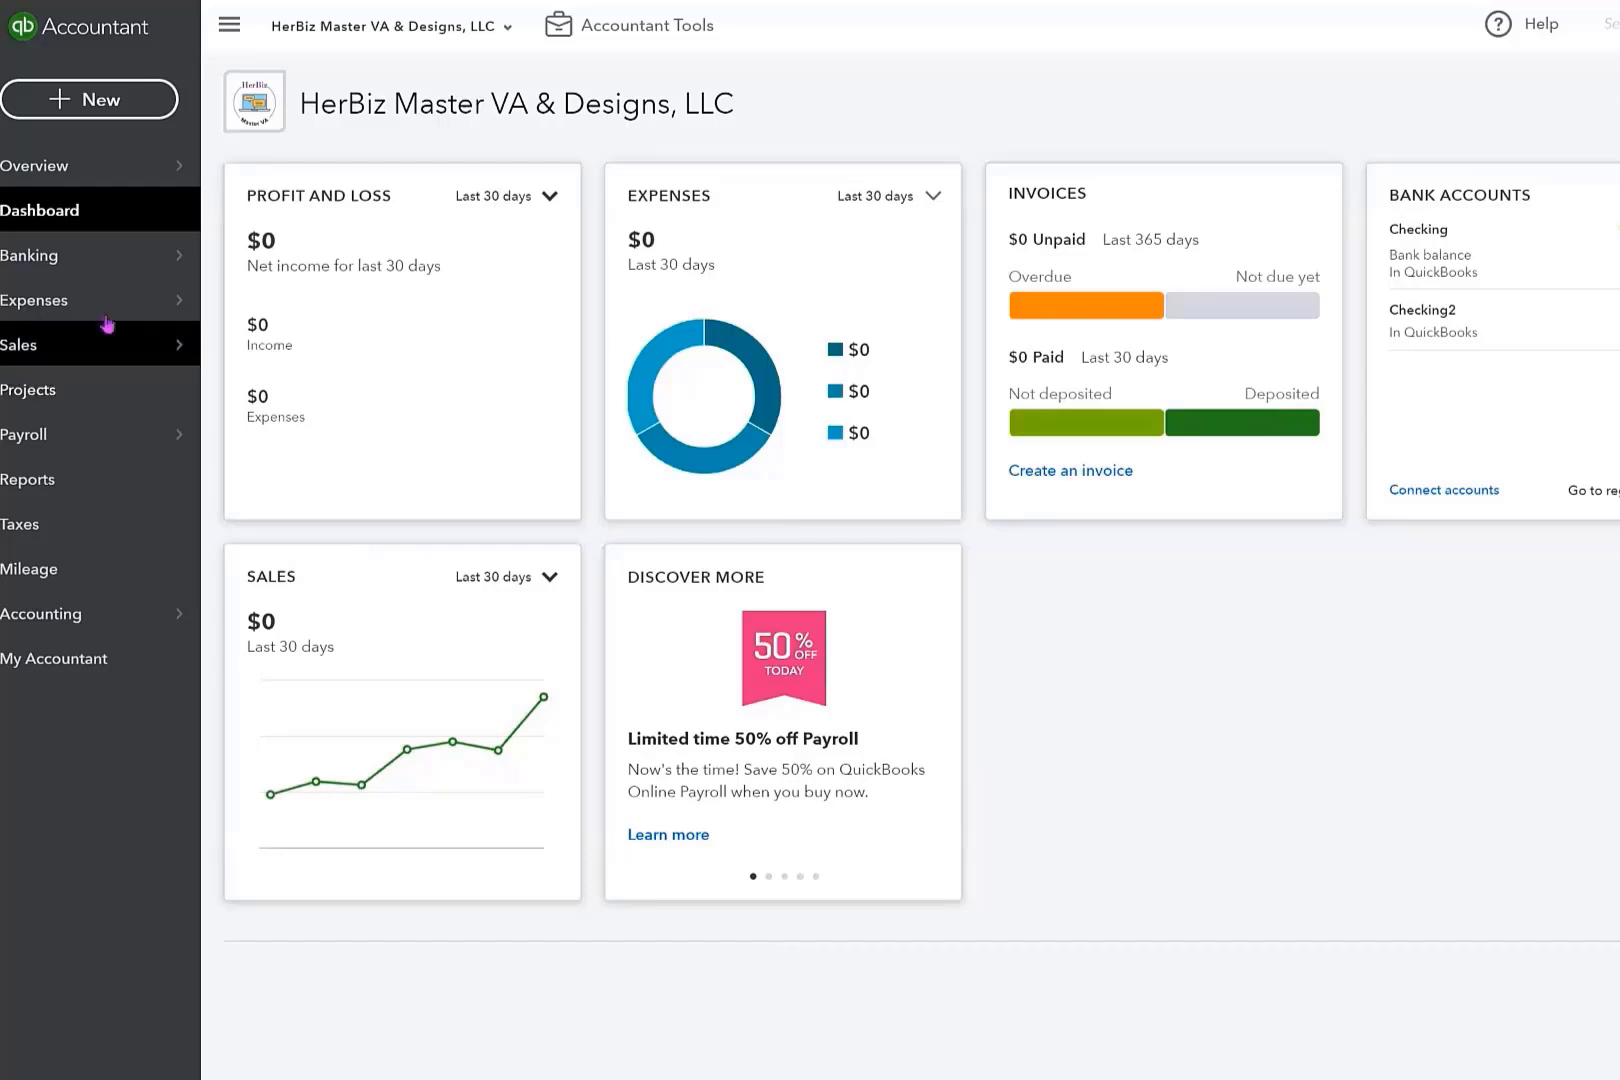
Open the Banking page and view the Checking account's bank feed.
mouse_move(68, 232)
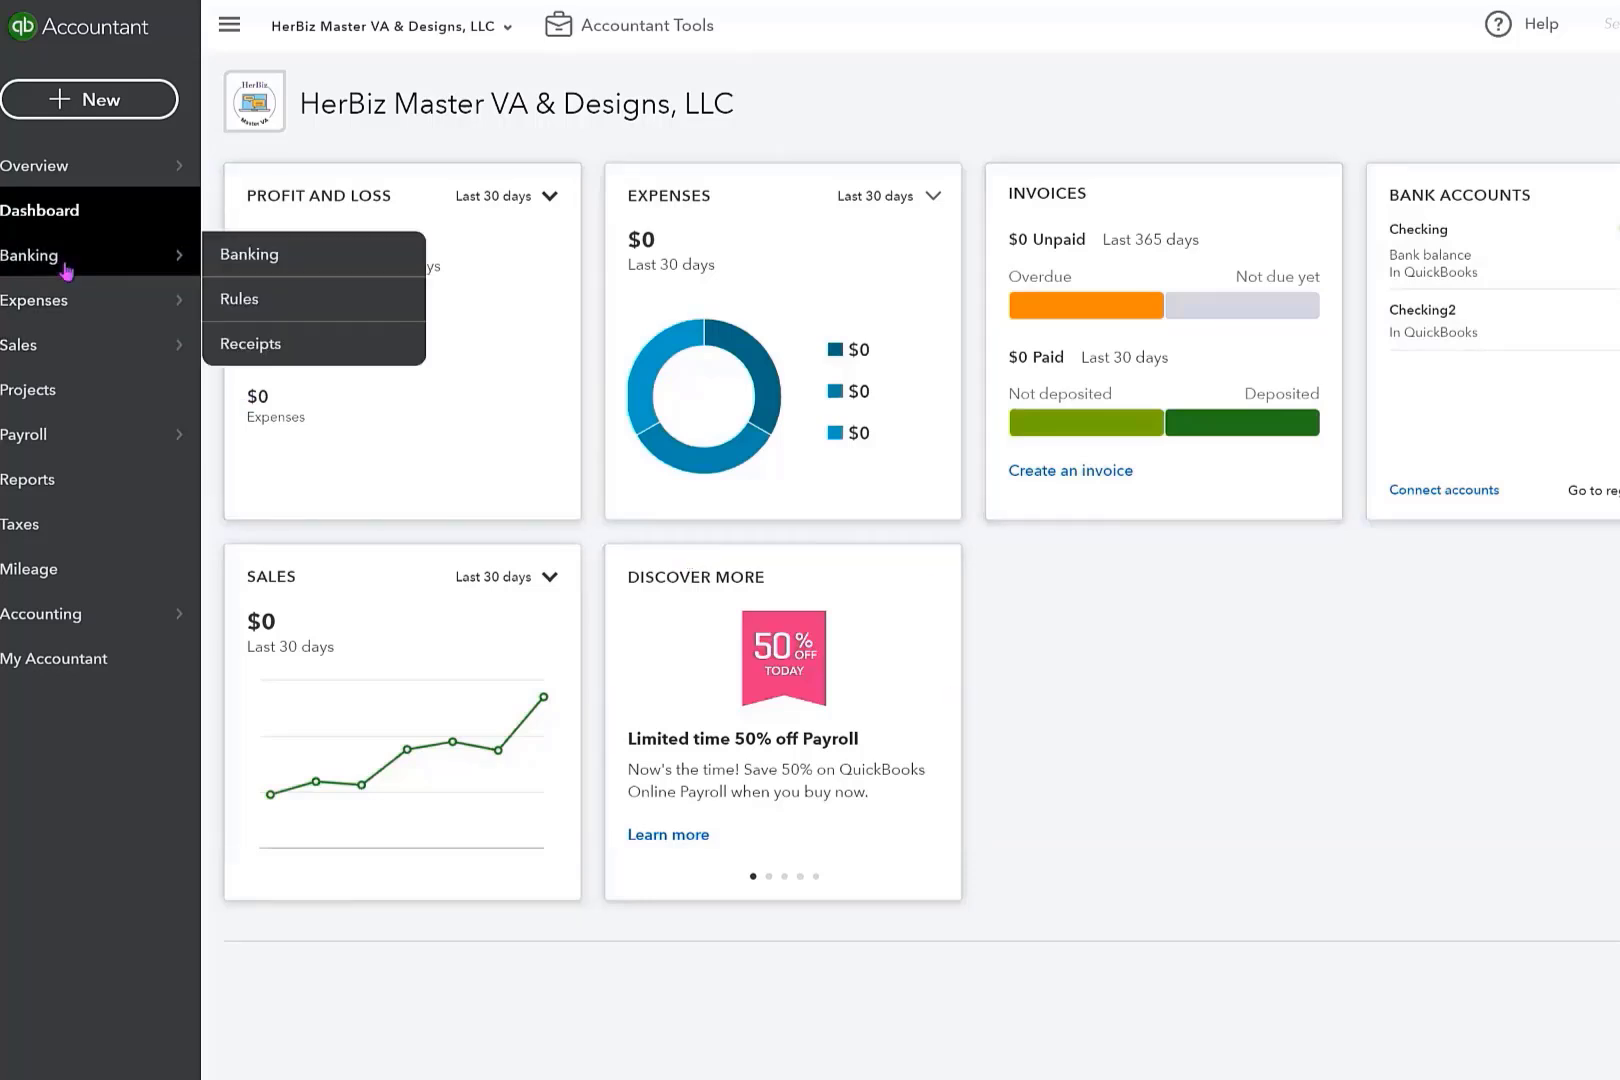
click(66, 270)
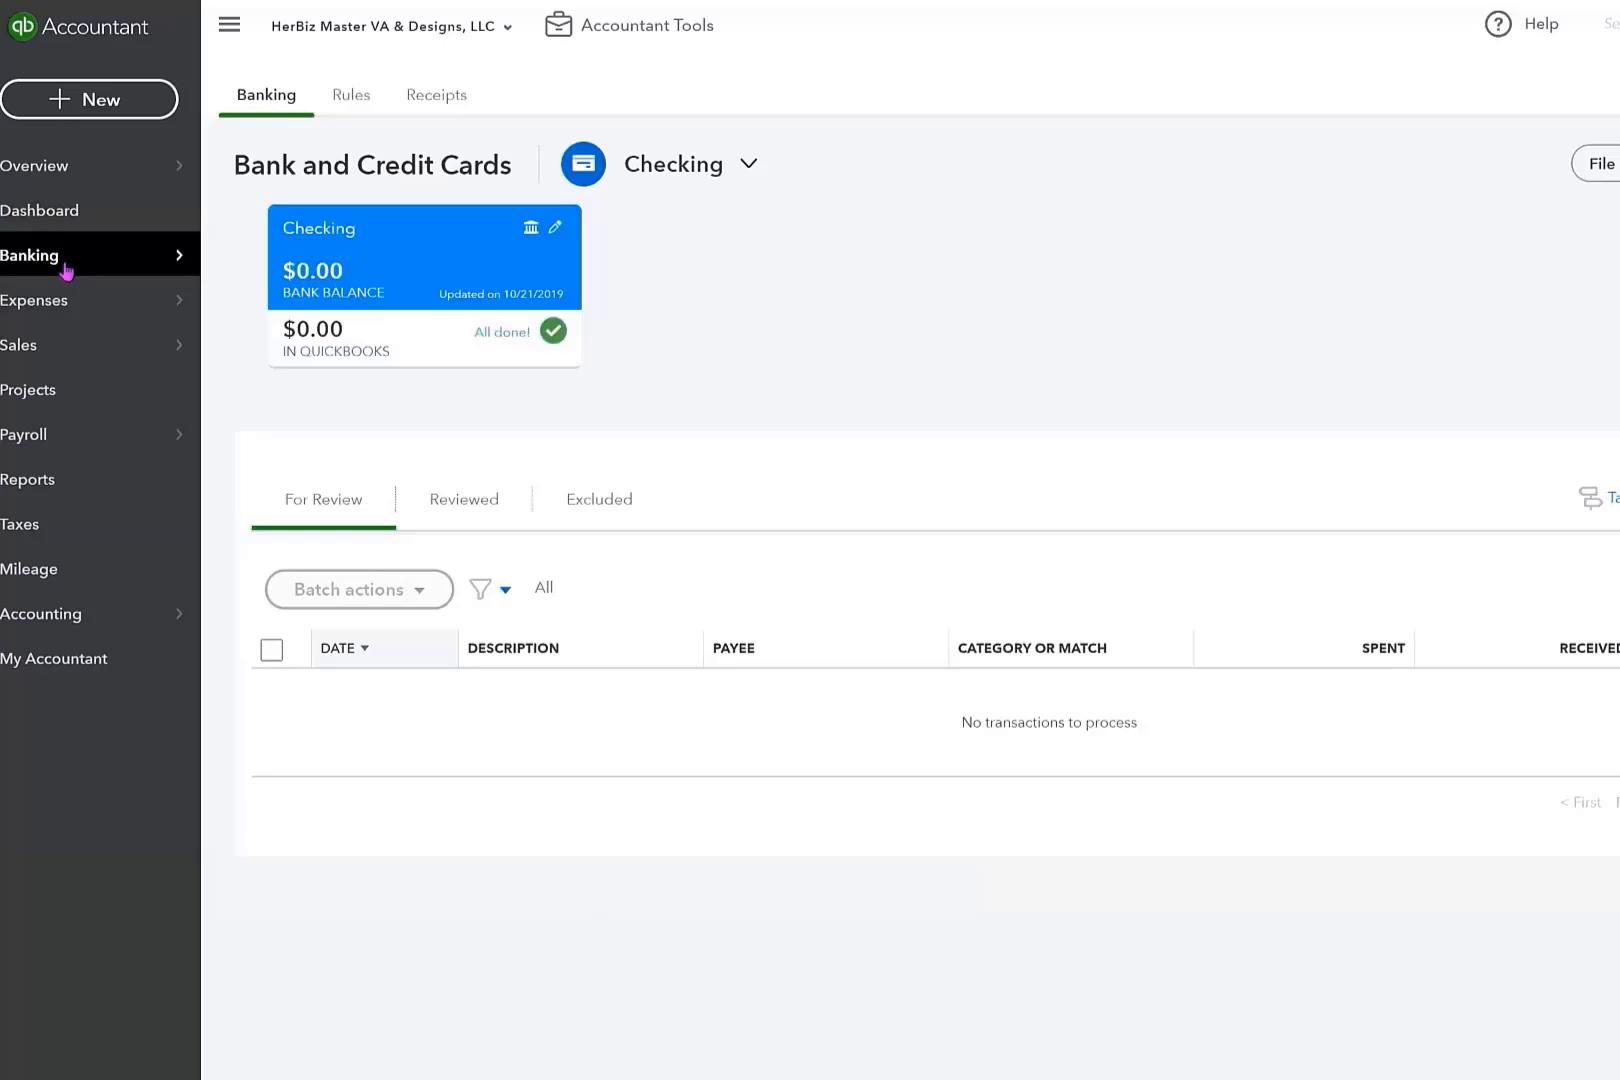
click(360, 271)
Run the Profit and Loss report for Last Year, 01/01/2019 to 12/31/2019.
click(68, 490)
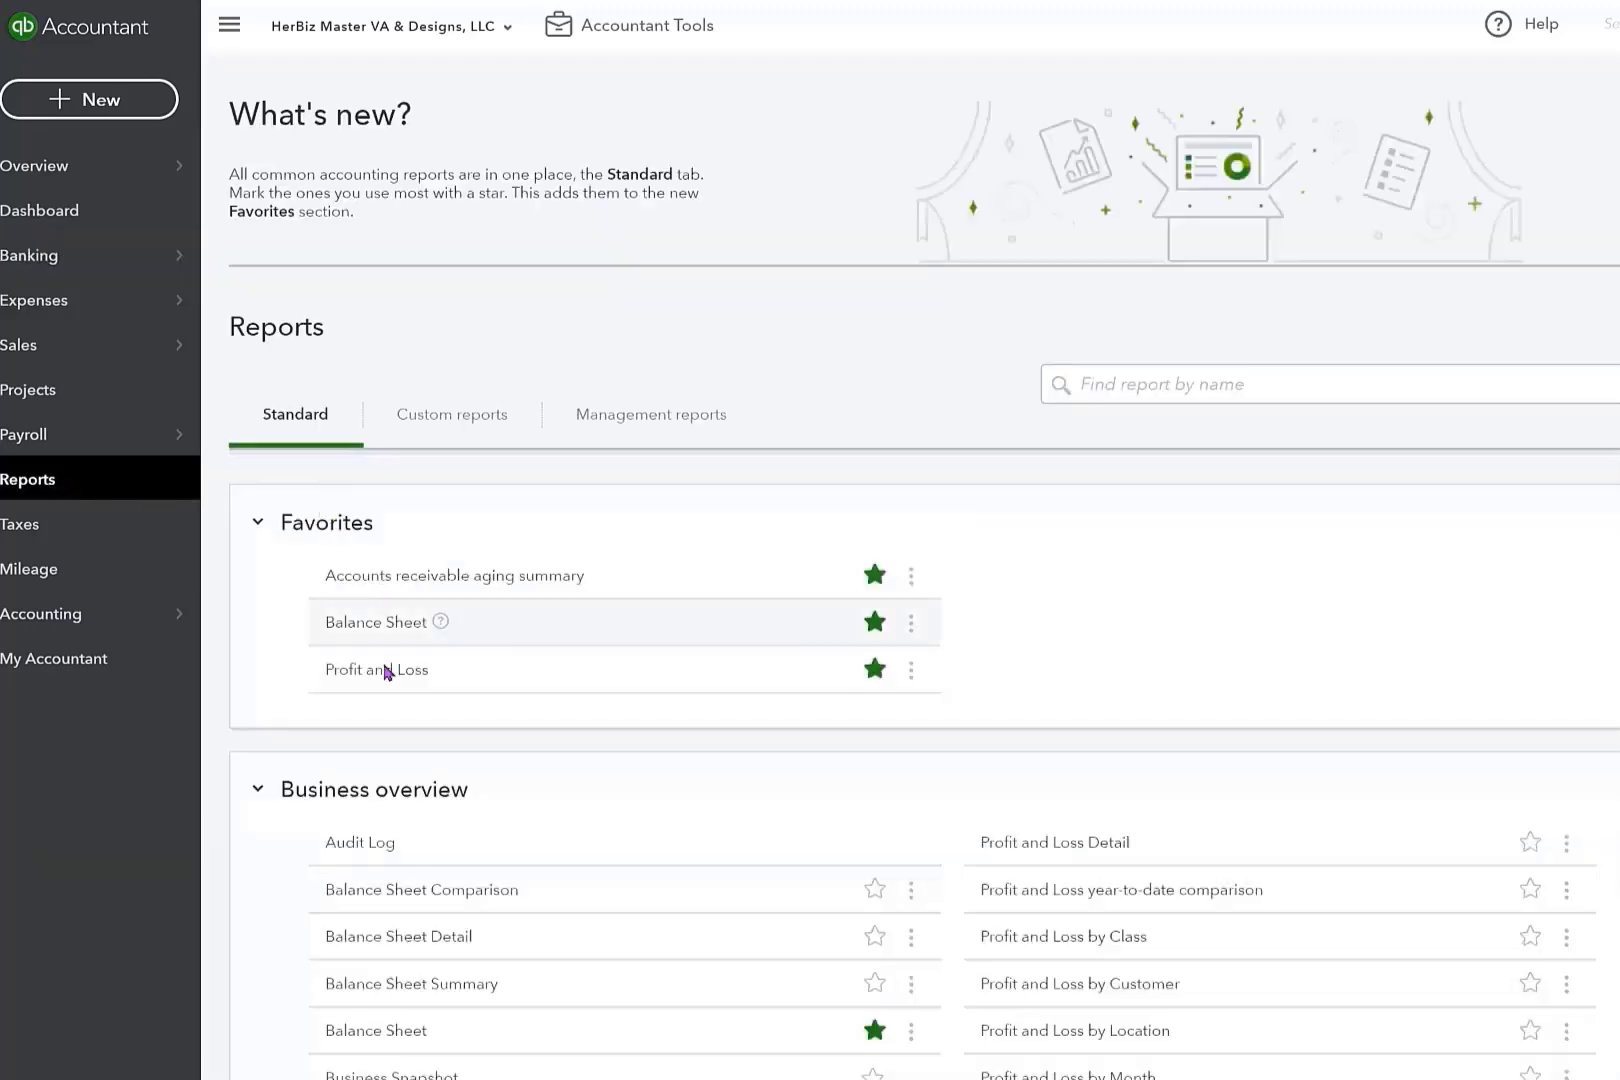
click(375, 675)
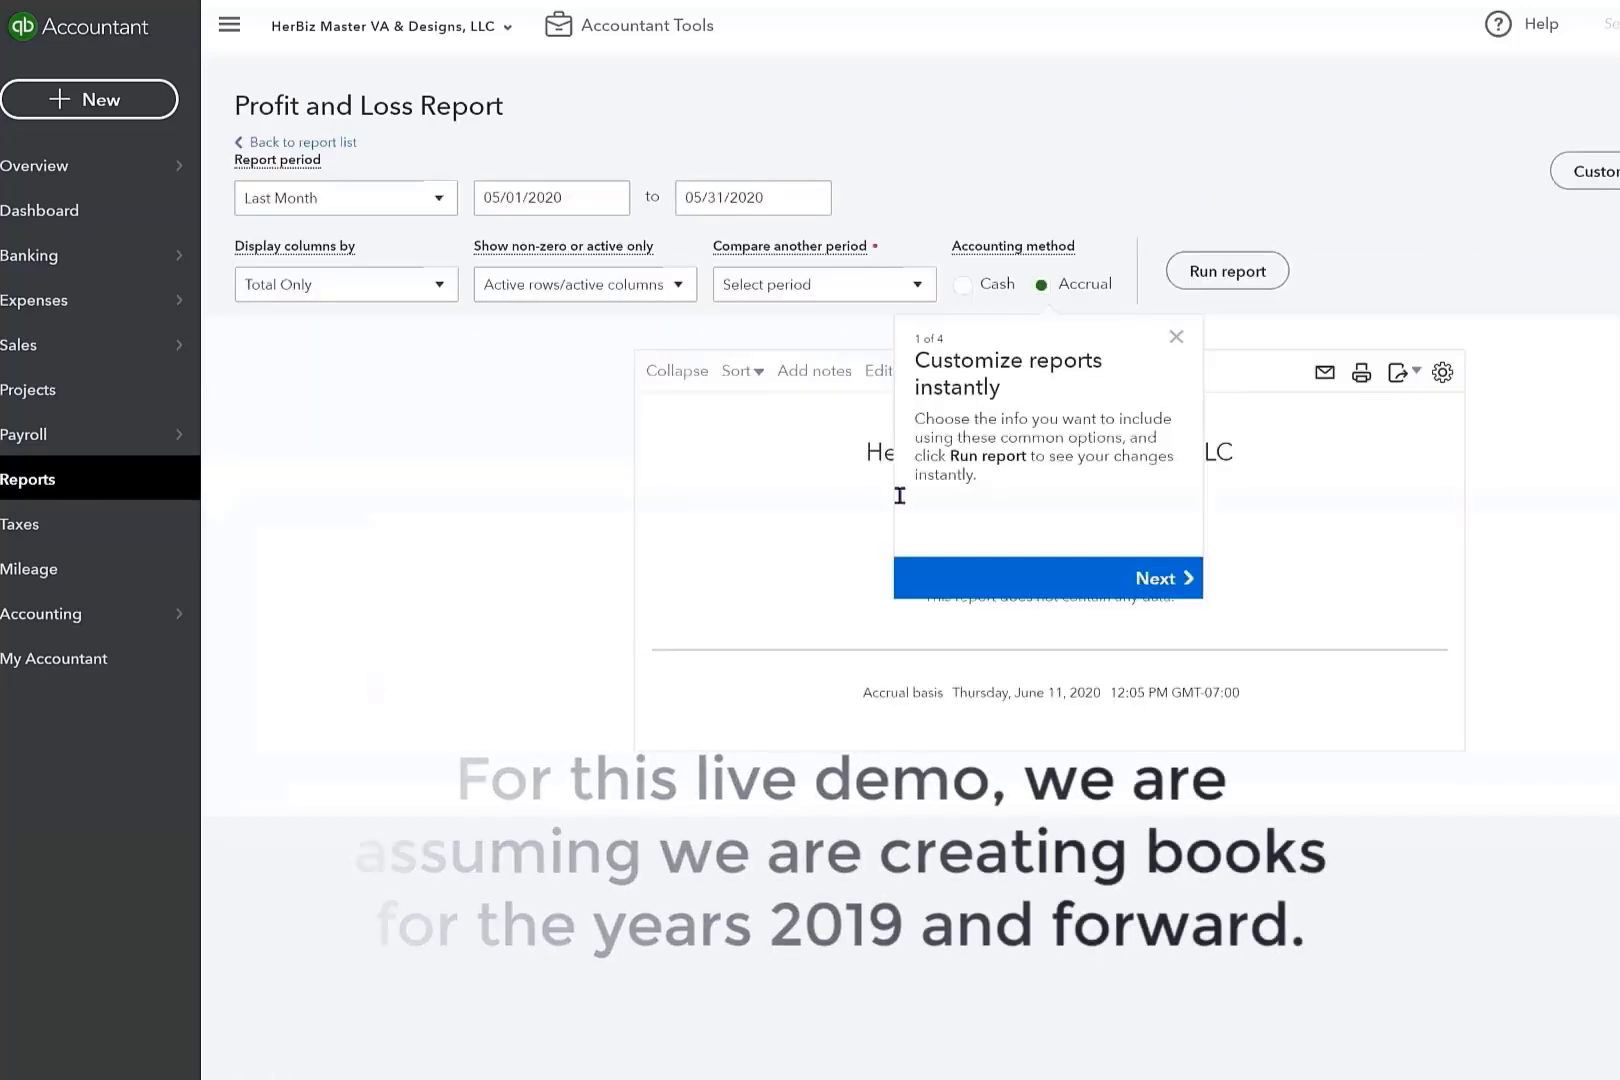
click(1176, 337)
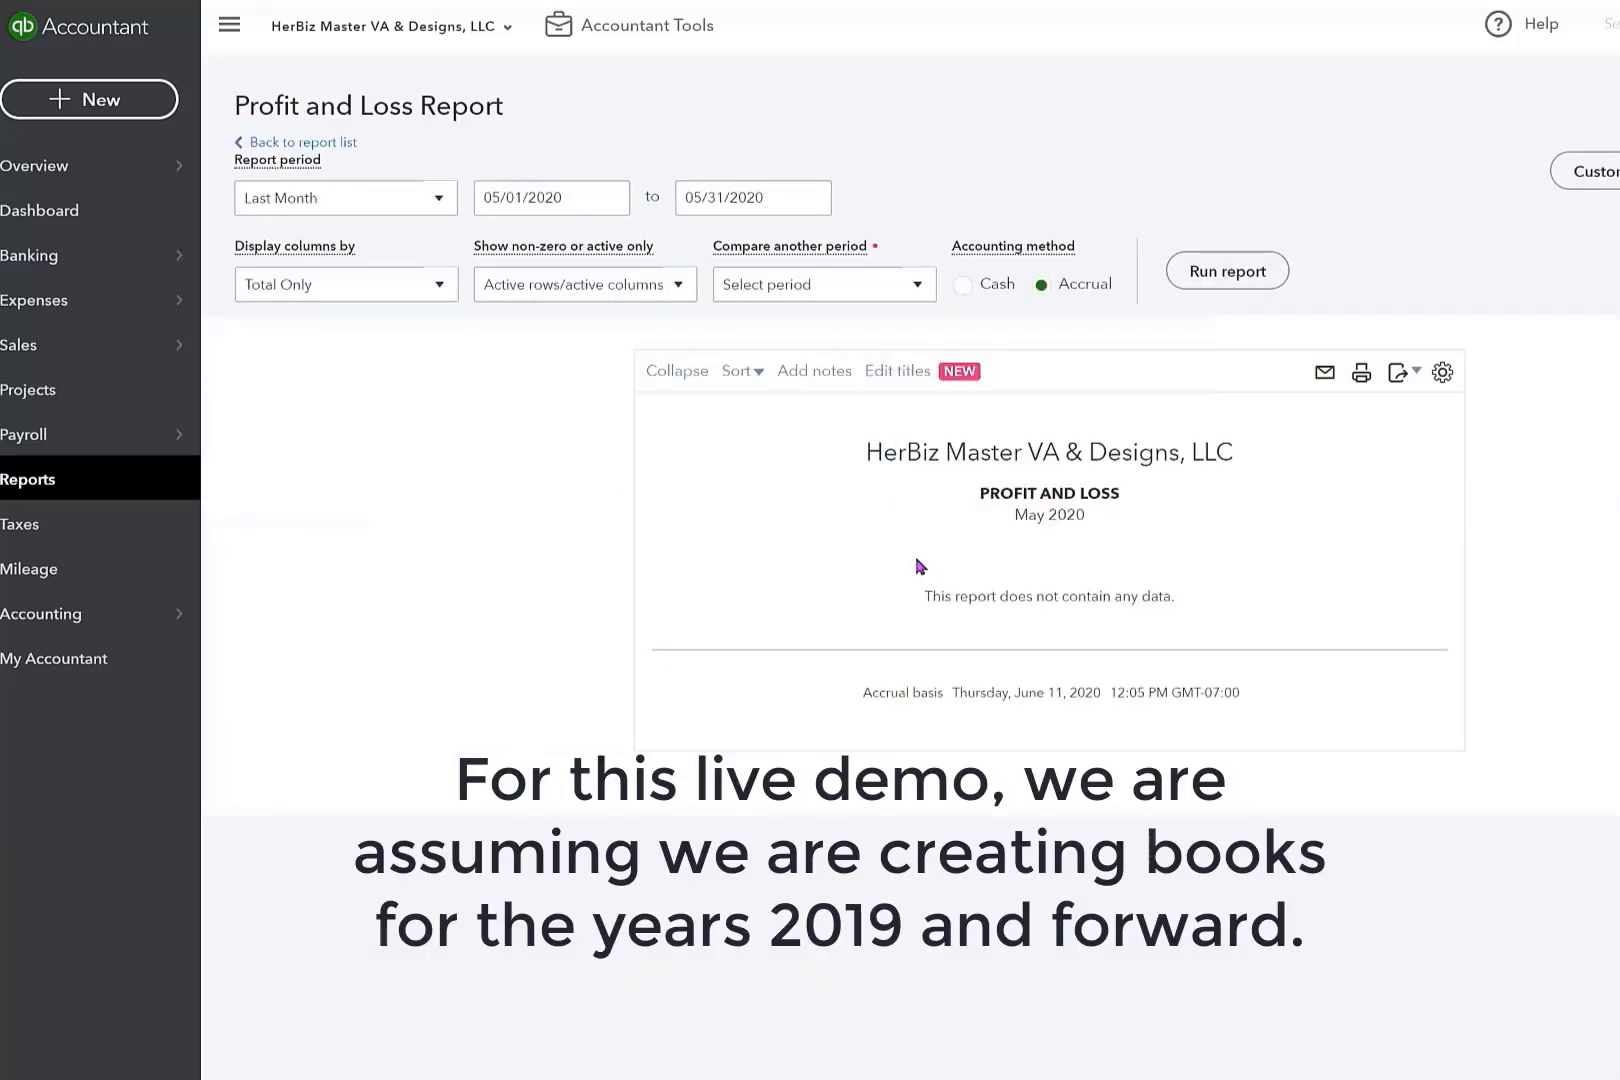
click(440, 200)
click(300, 537)
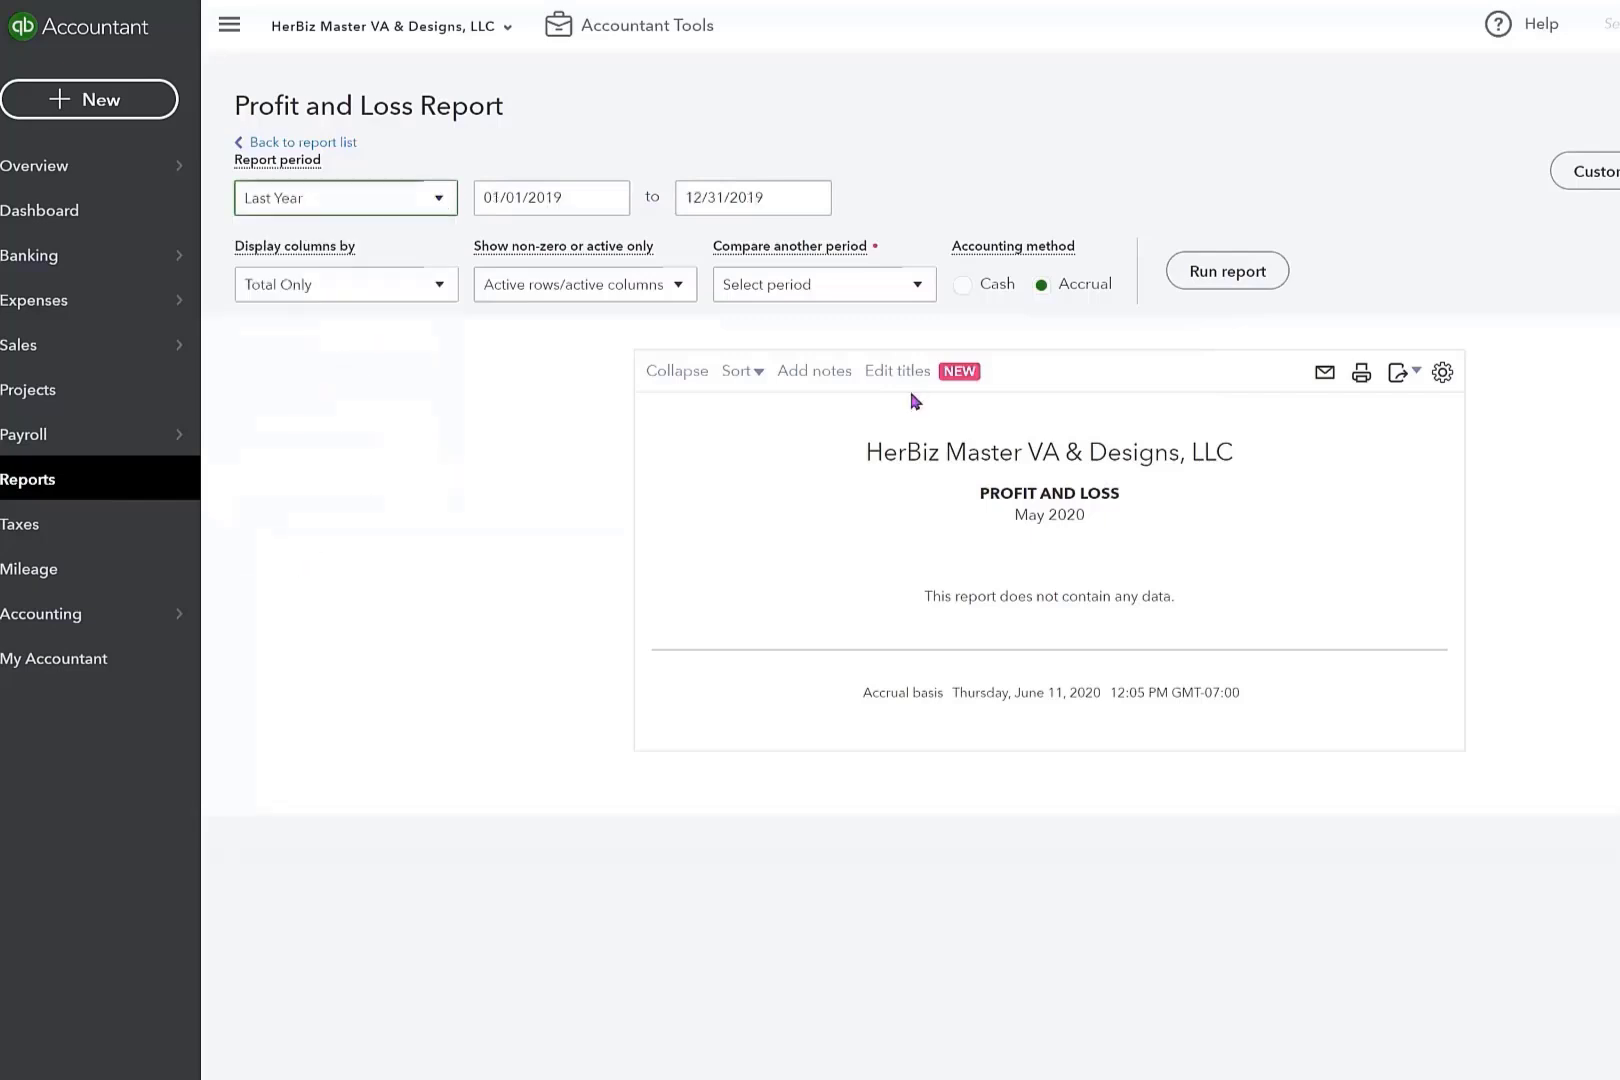
click(1225, 282)
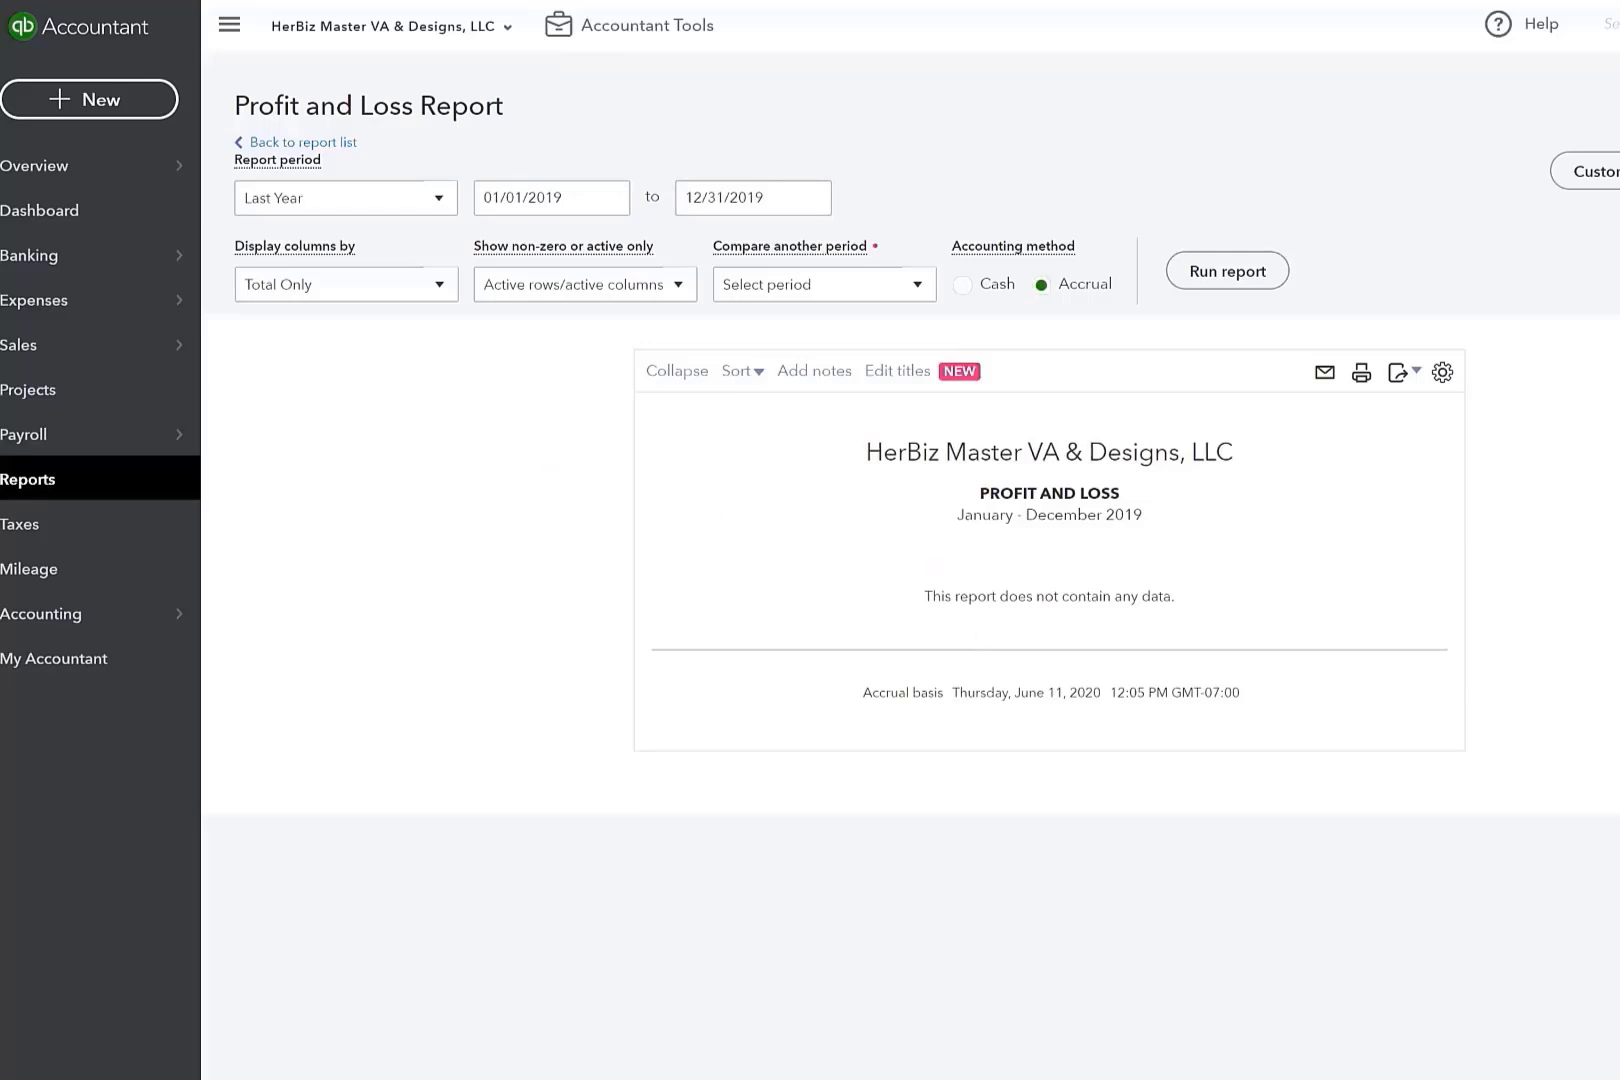
Return to the Banking page and view the bank options for connecting an account, closing them without connecting.
click(9, 262)
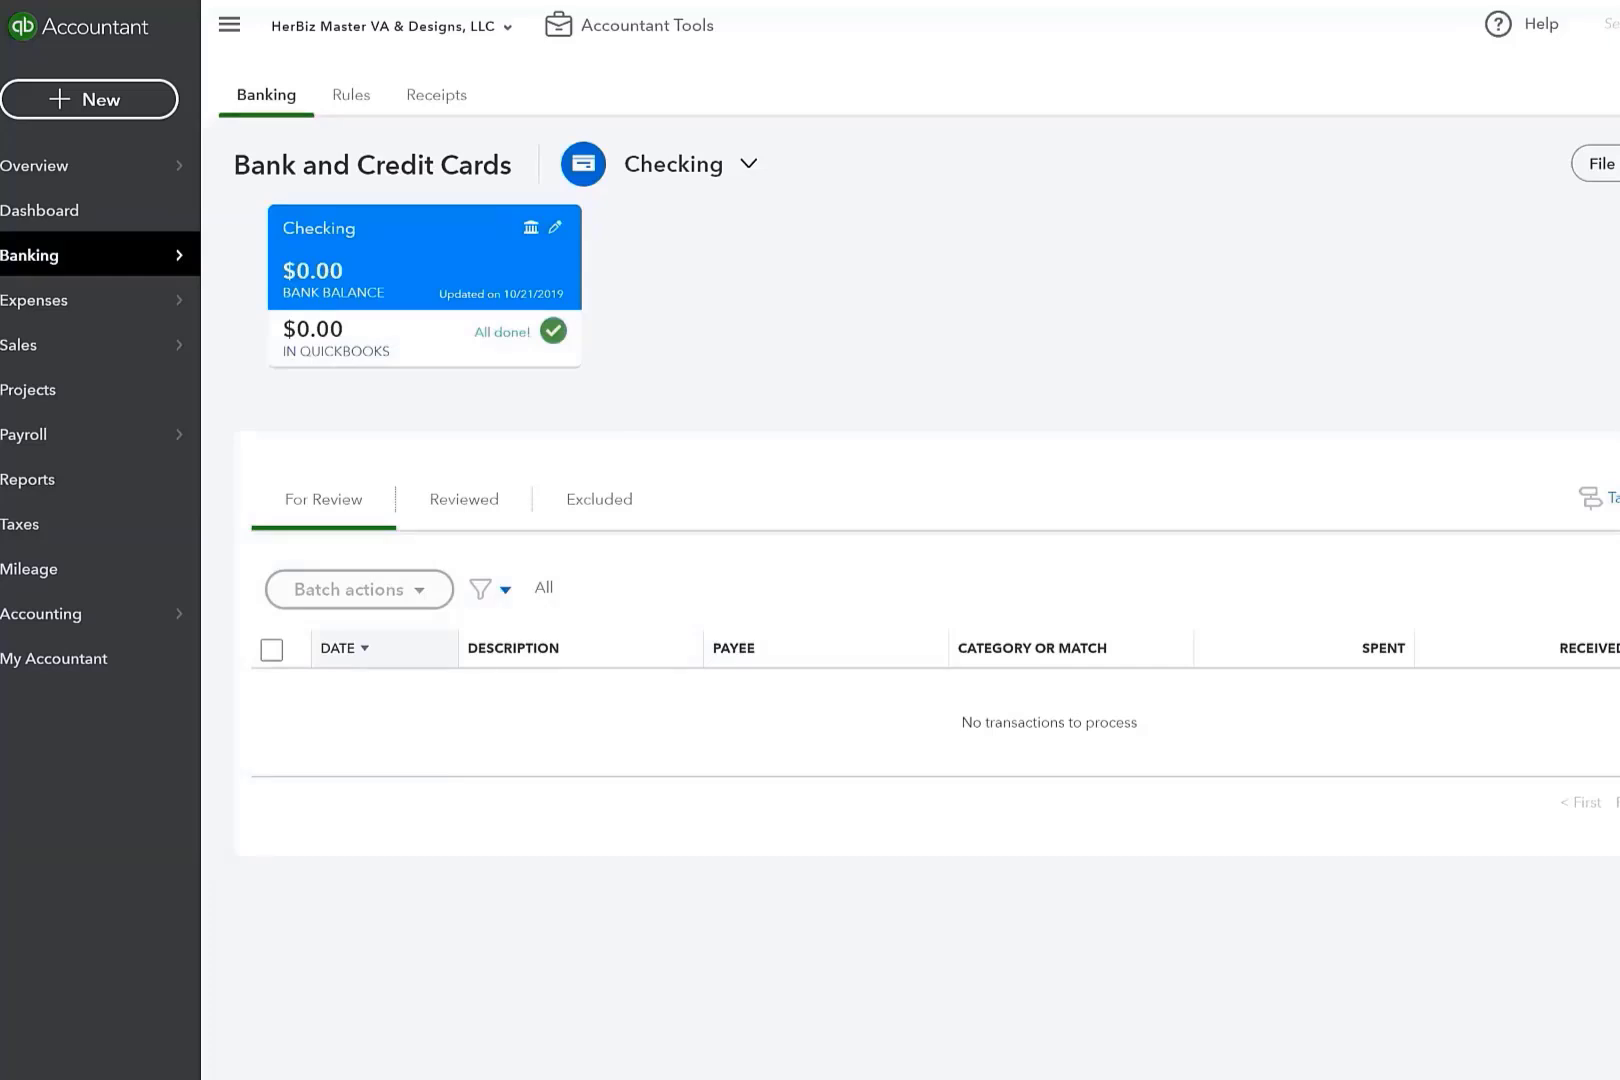
click(1619, 163)
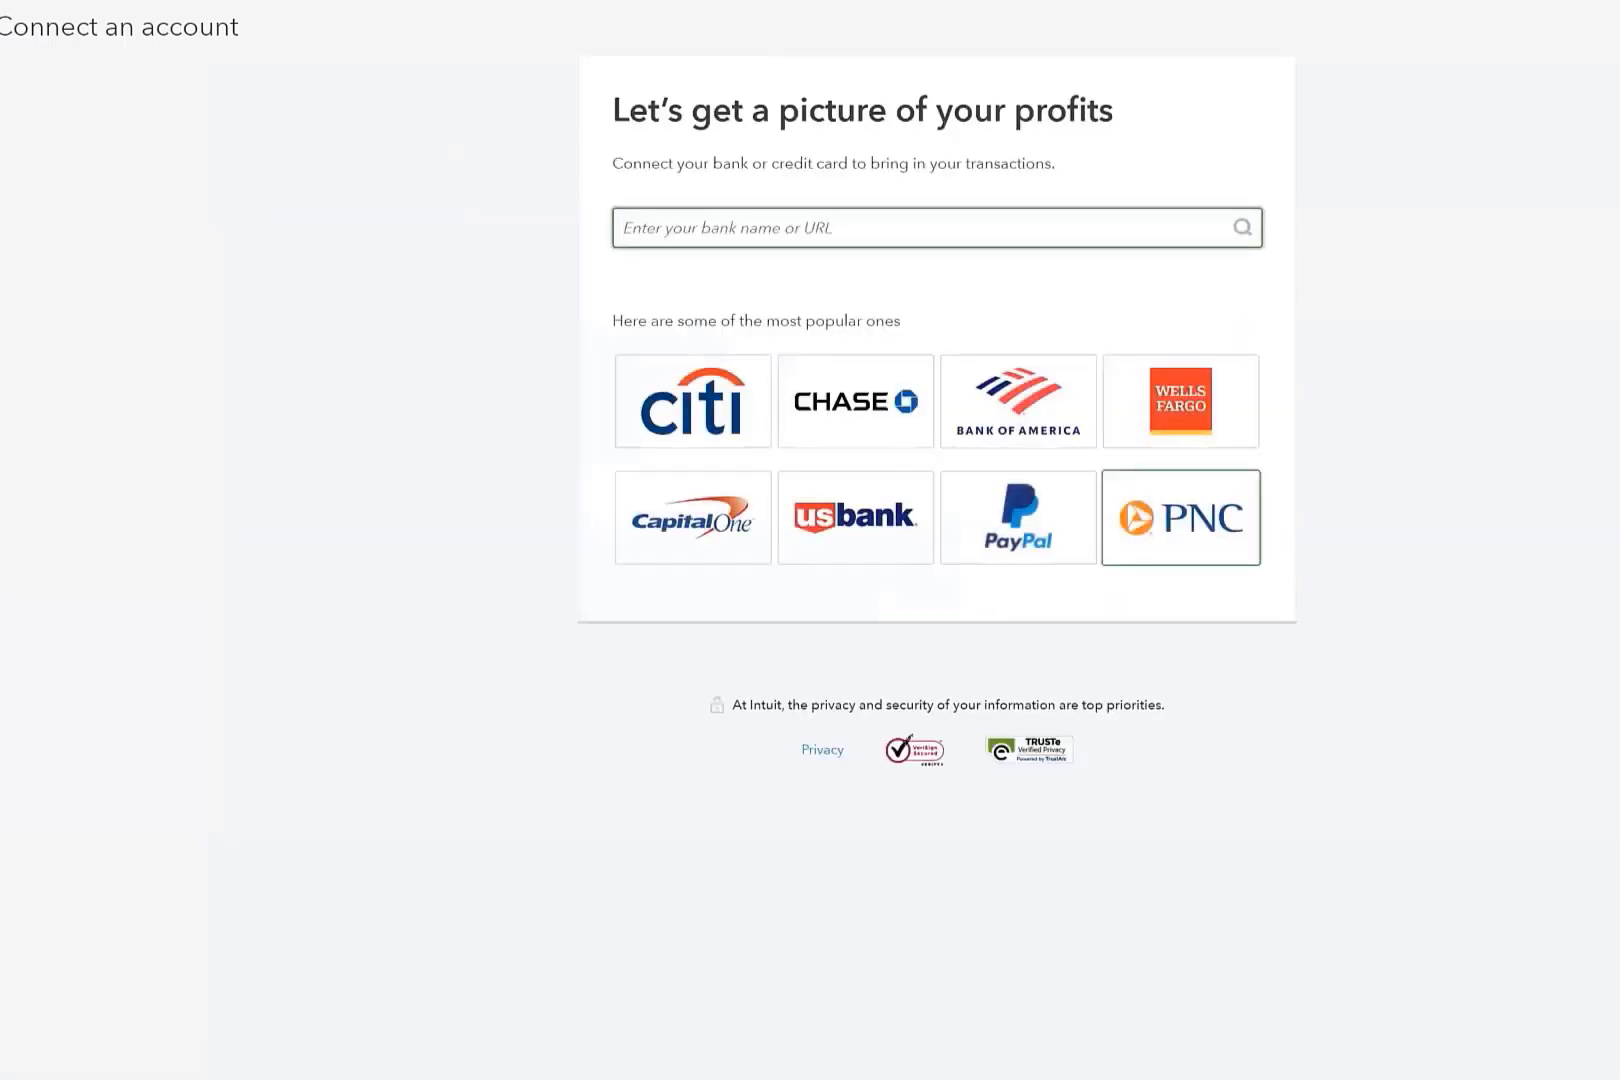
click(1619, 27)
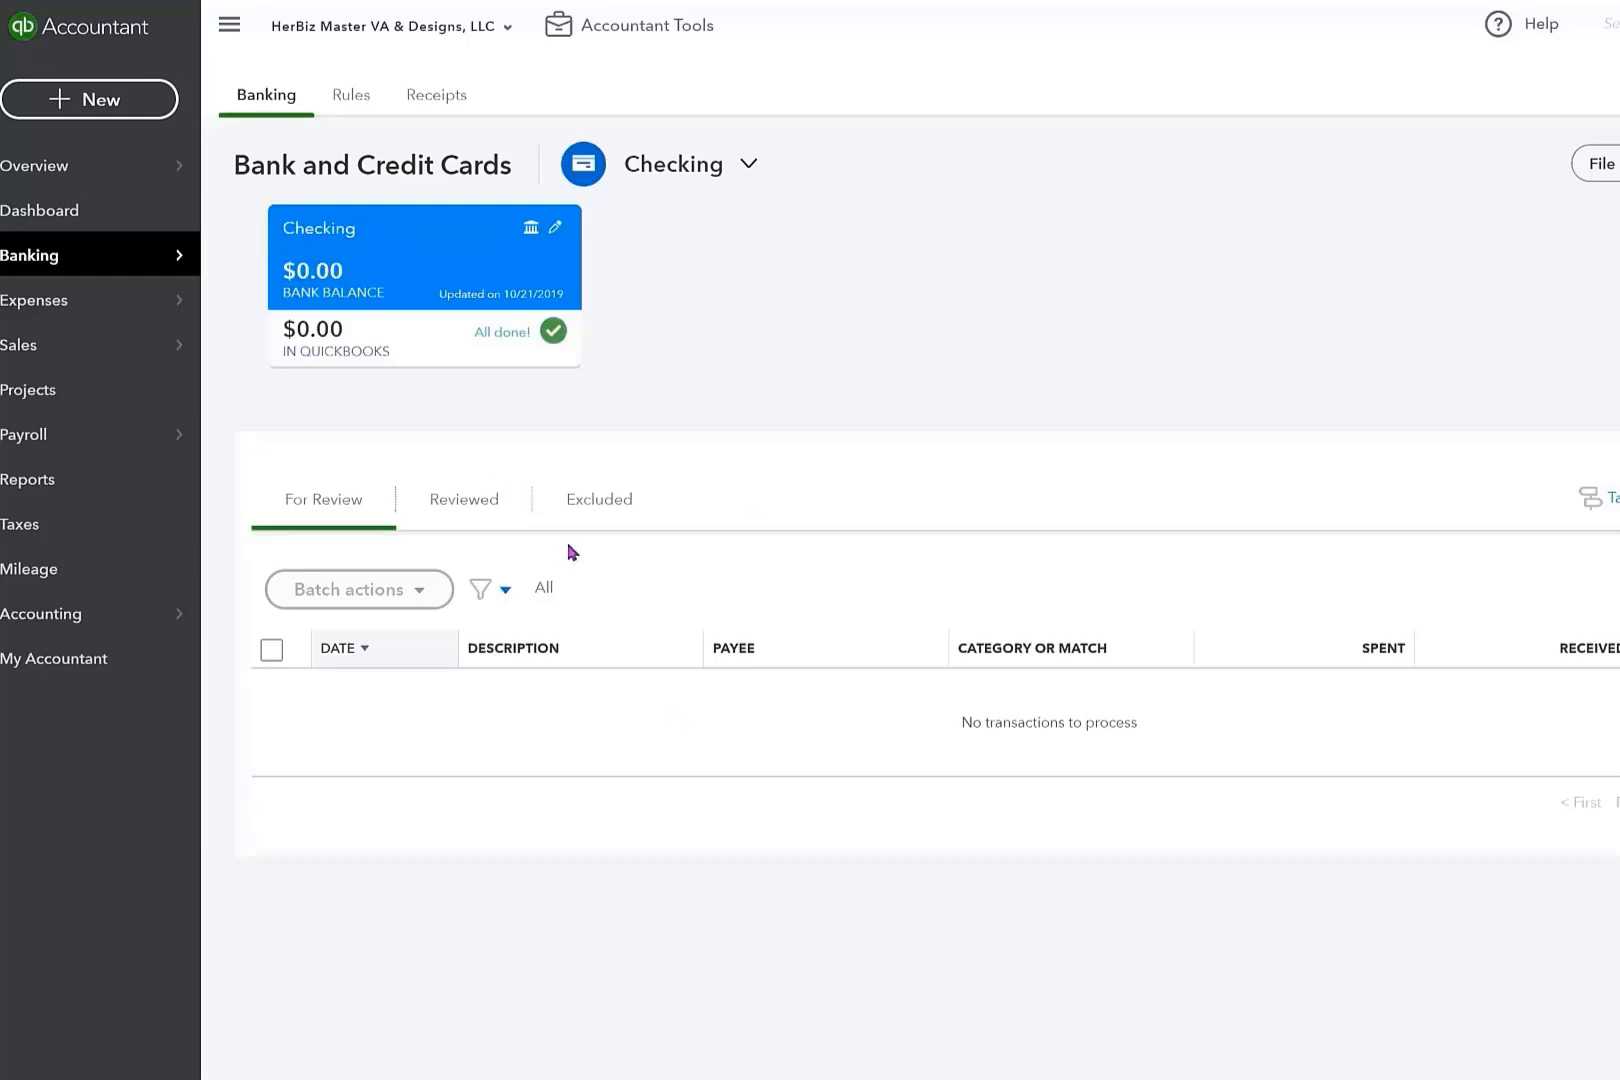
Open the bank file upload page and check the available files and the accepted download formats.
click(1609, 173)
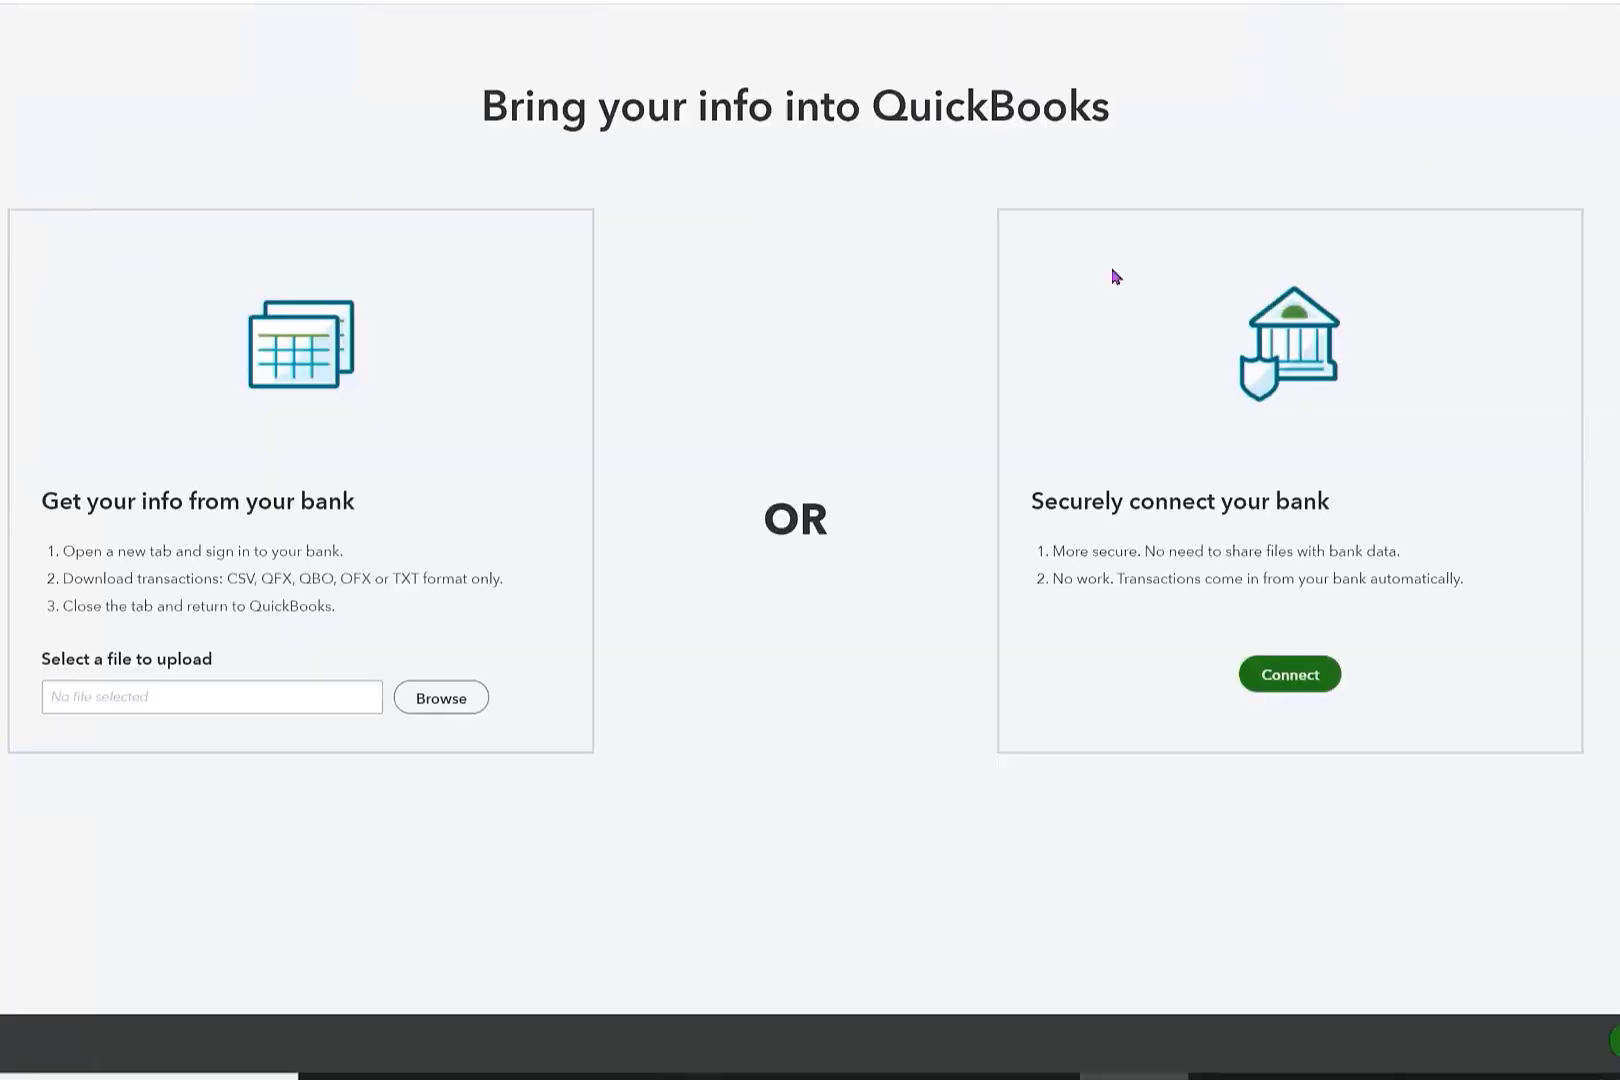
click(431, 700)
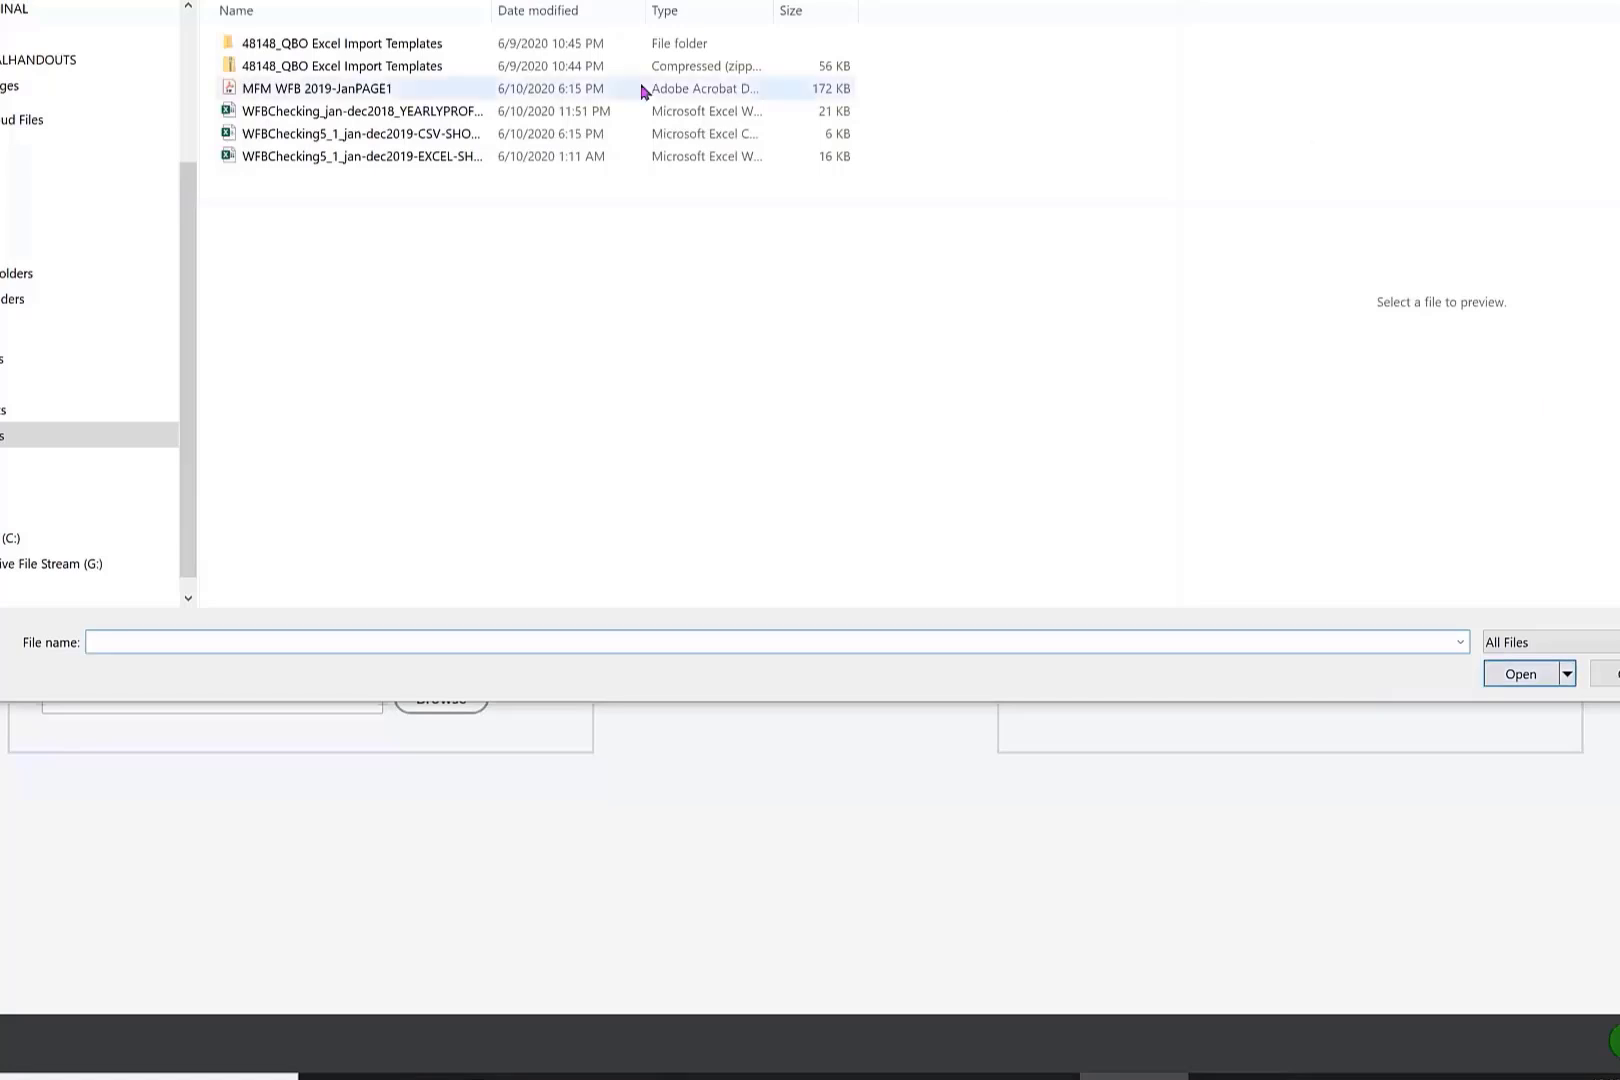
drag(493, 8, 634, 10)
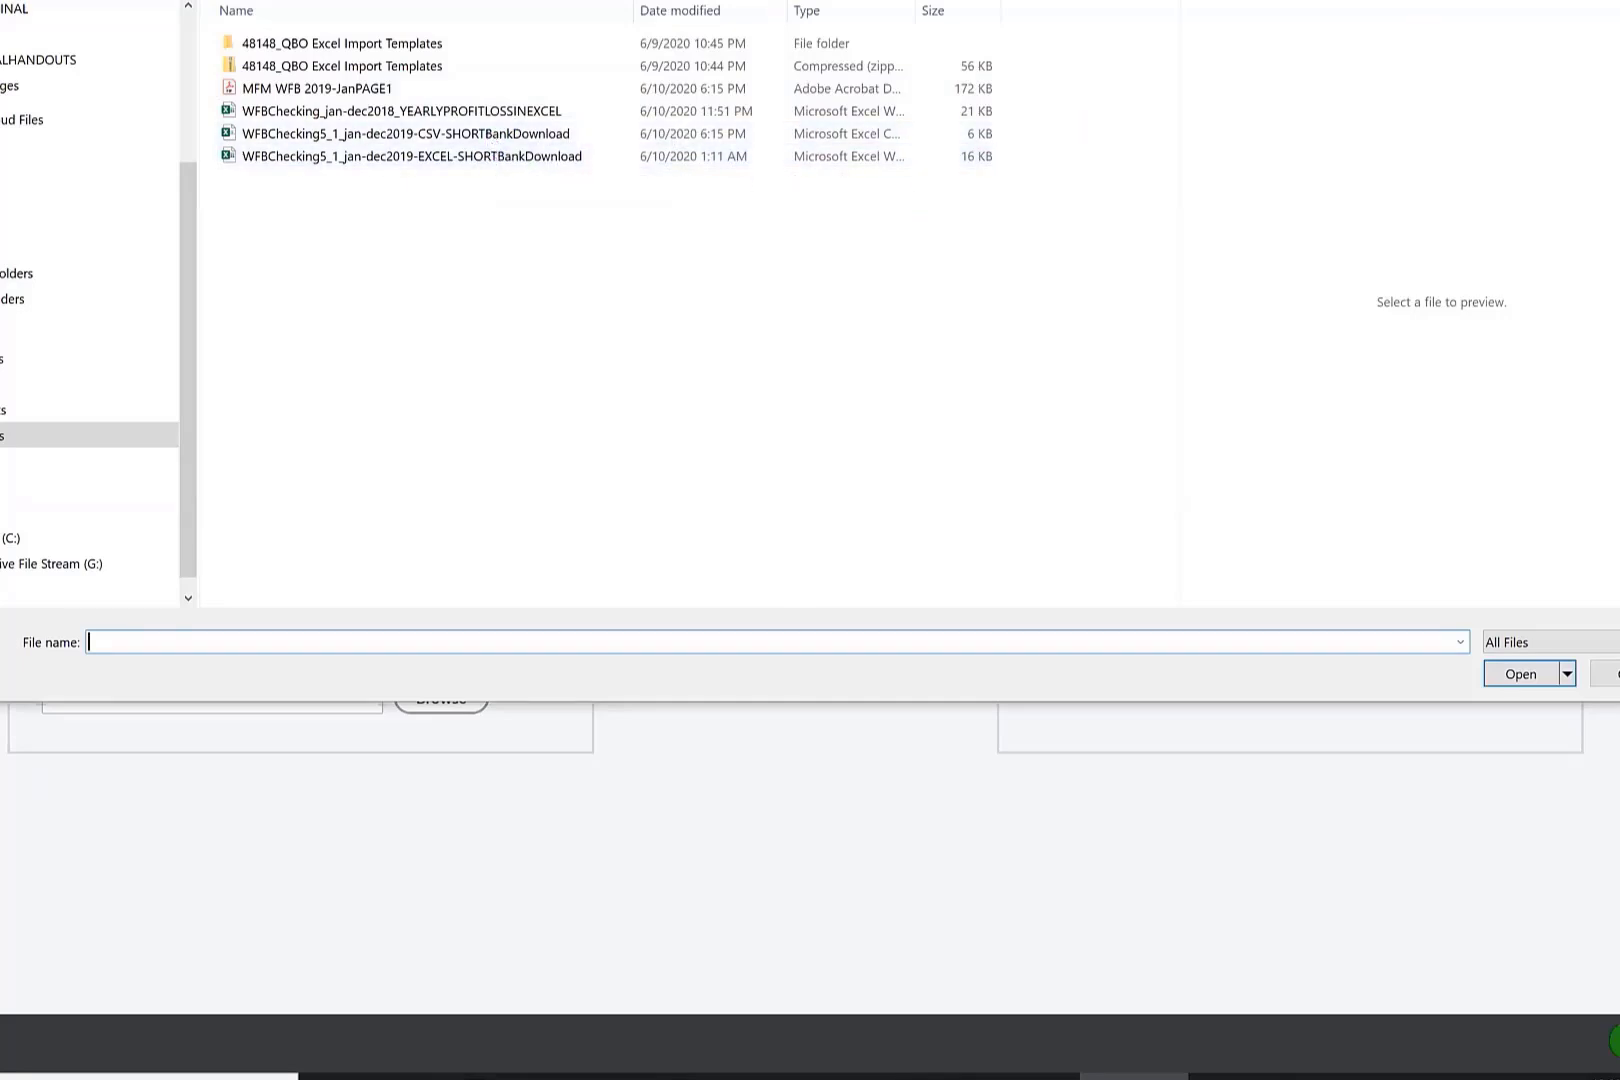
key(Escape)
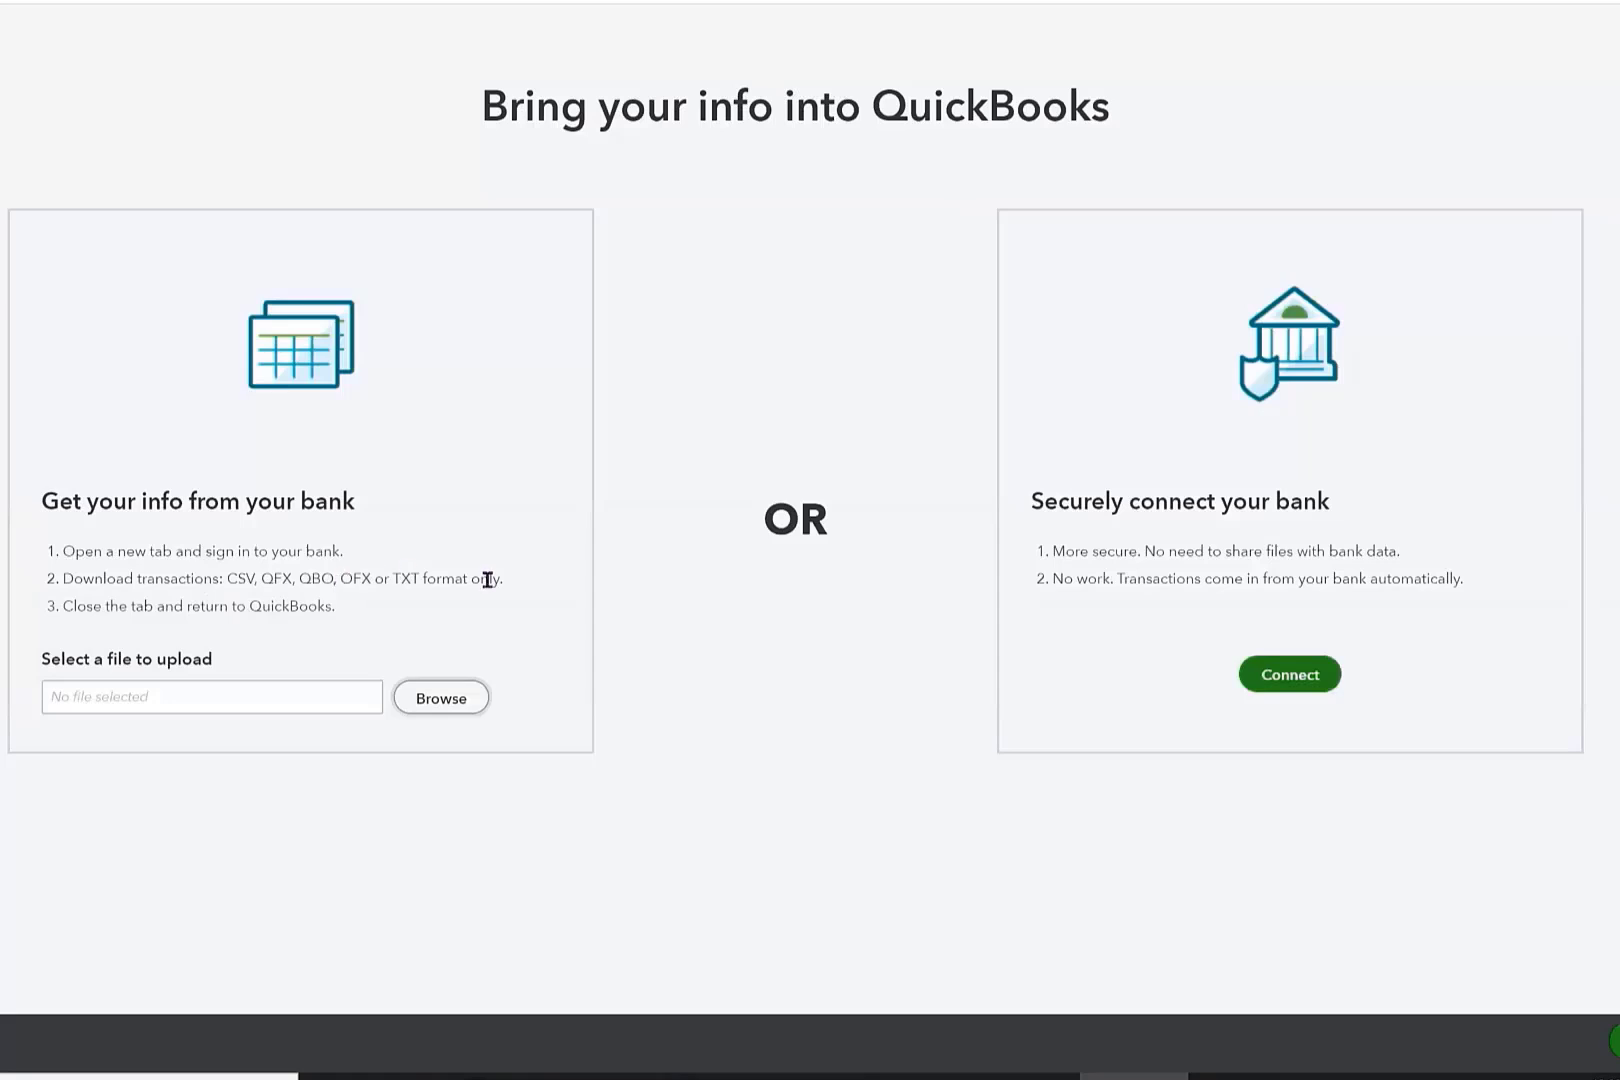
drag(506, 579, 66, 583)
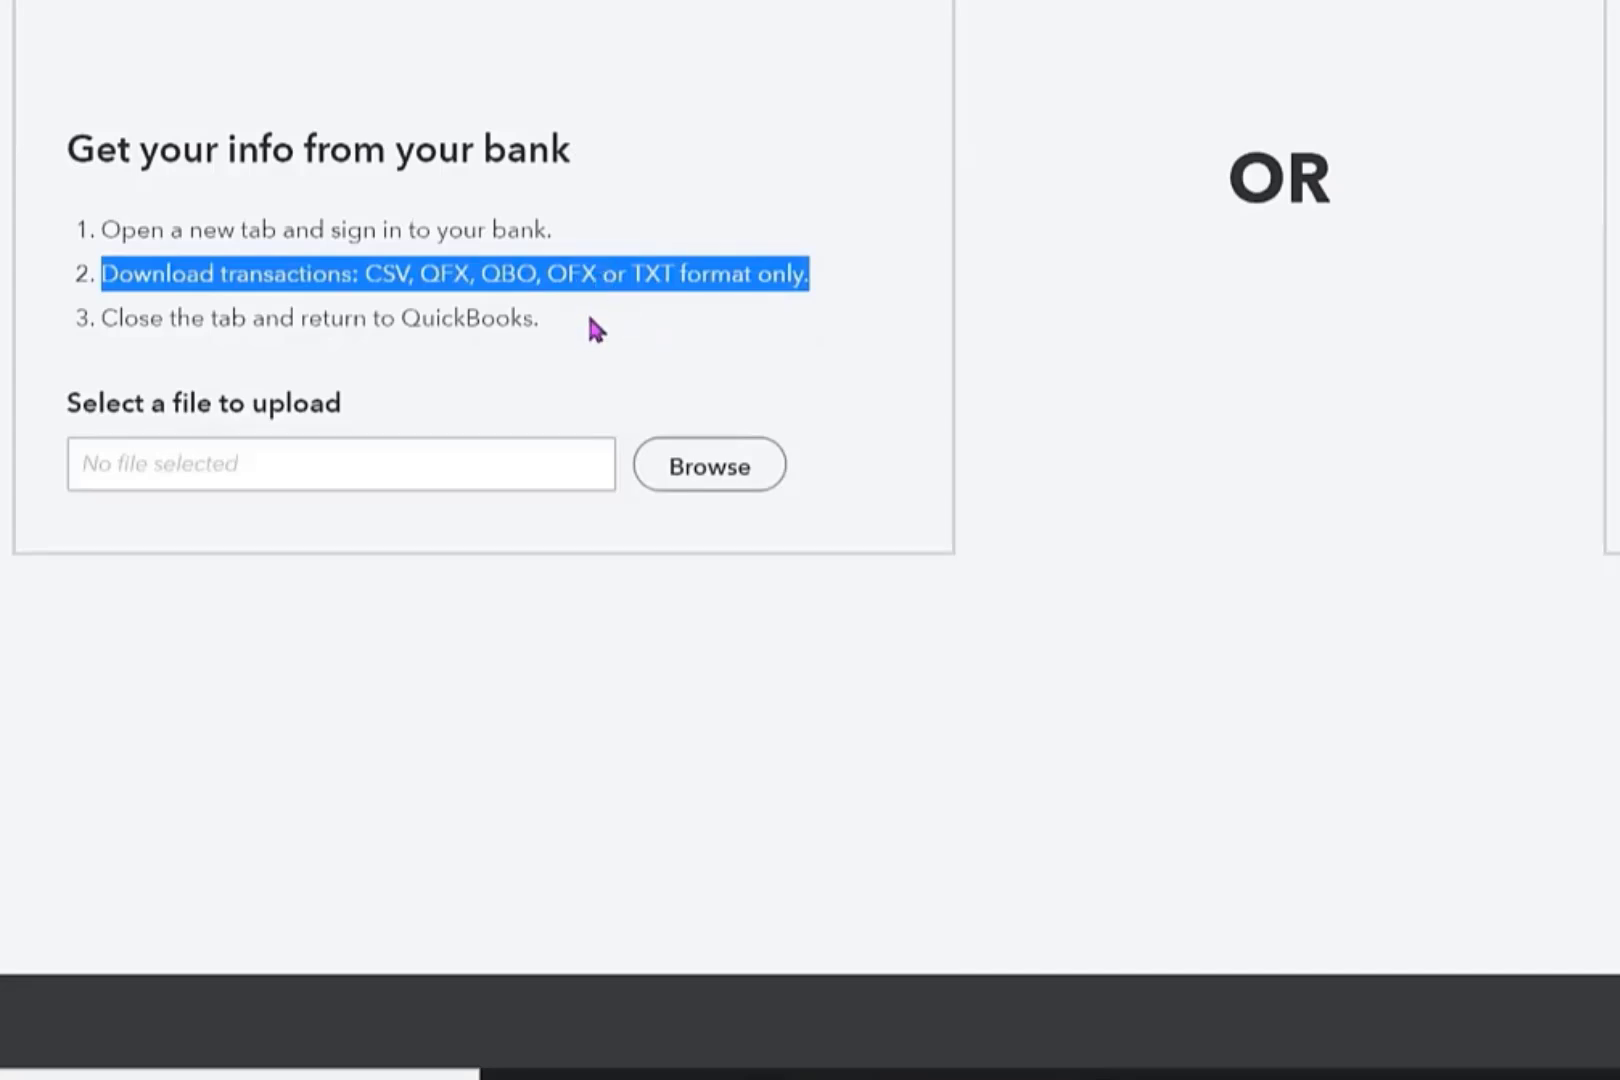
click(387, 300)
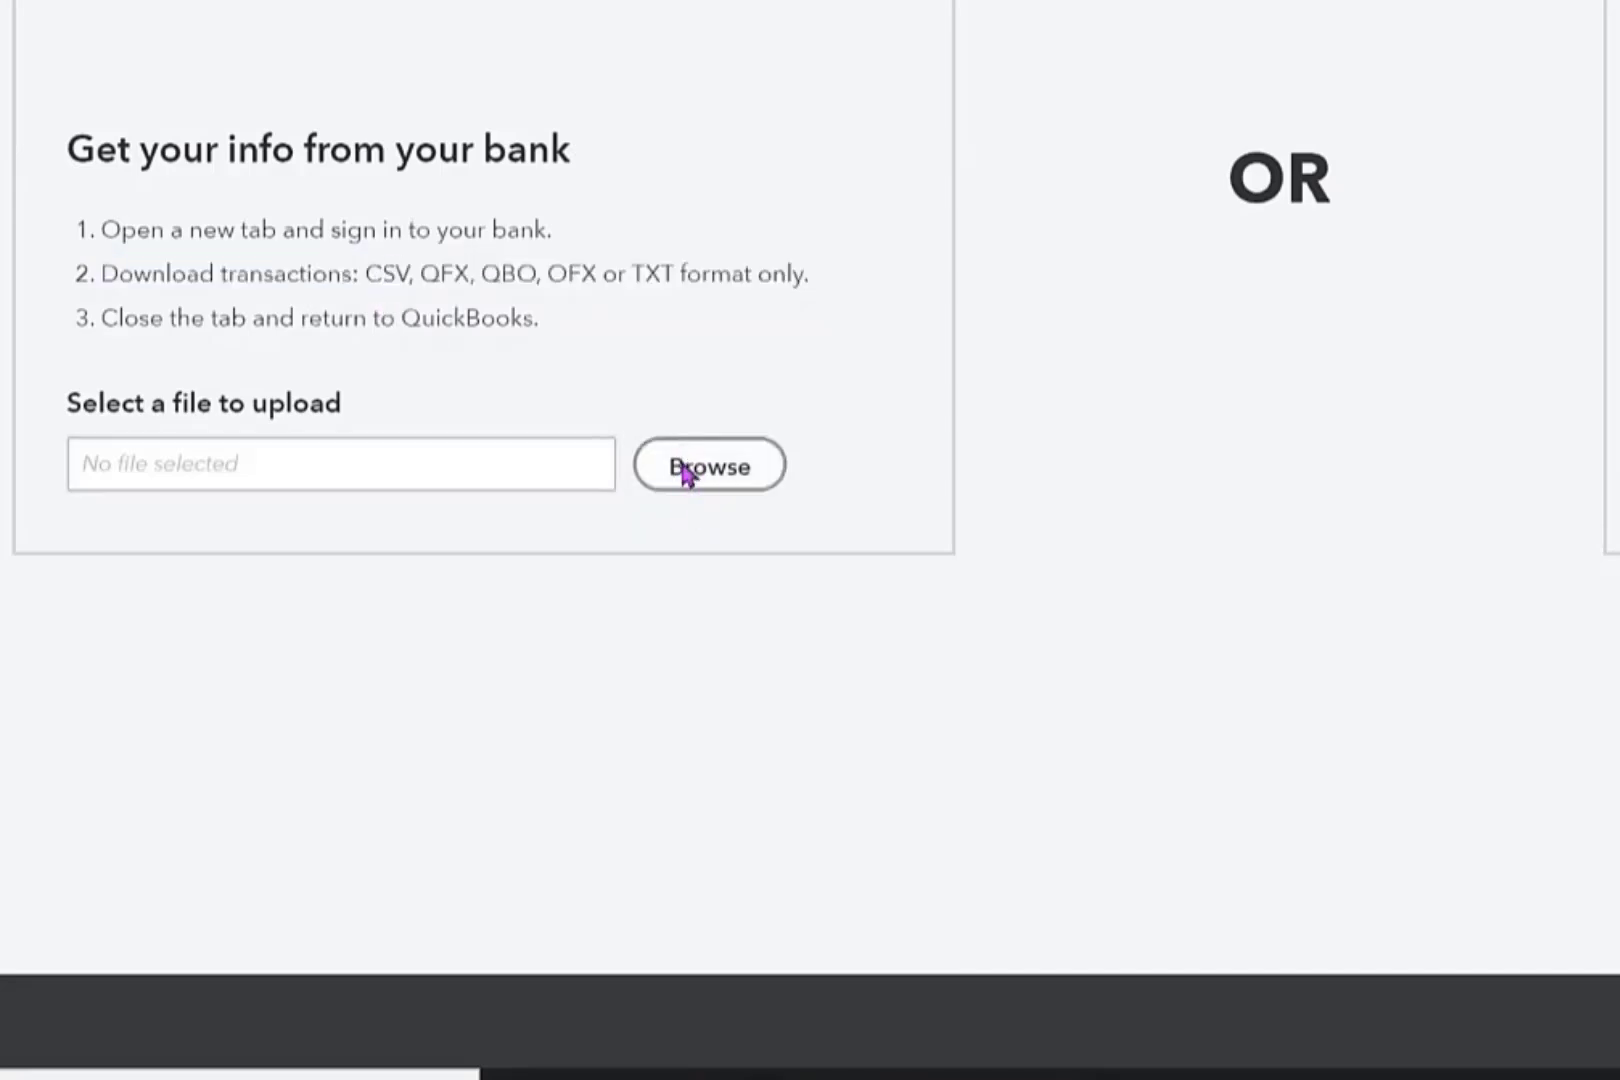
Choose WFBChecking5_1_jan-dec2019-CSV-SHORTBankDownload, the comma separated values file, for upload and continue to the account selection.
click(686, 474)
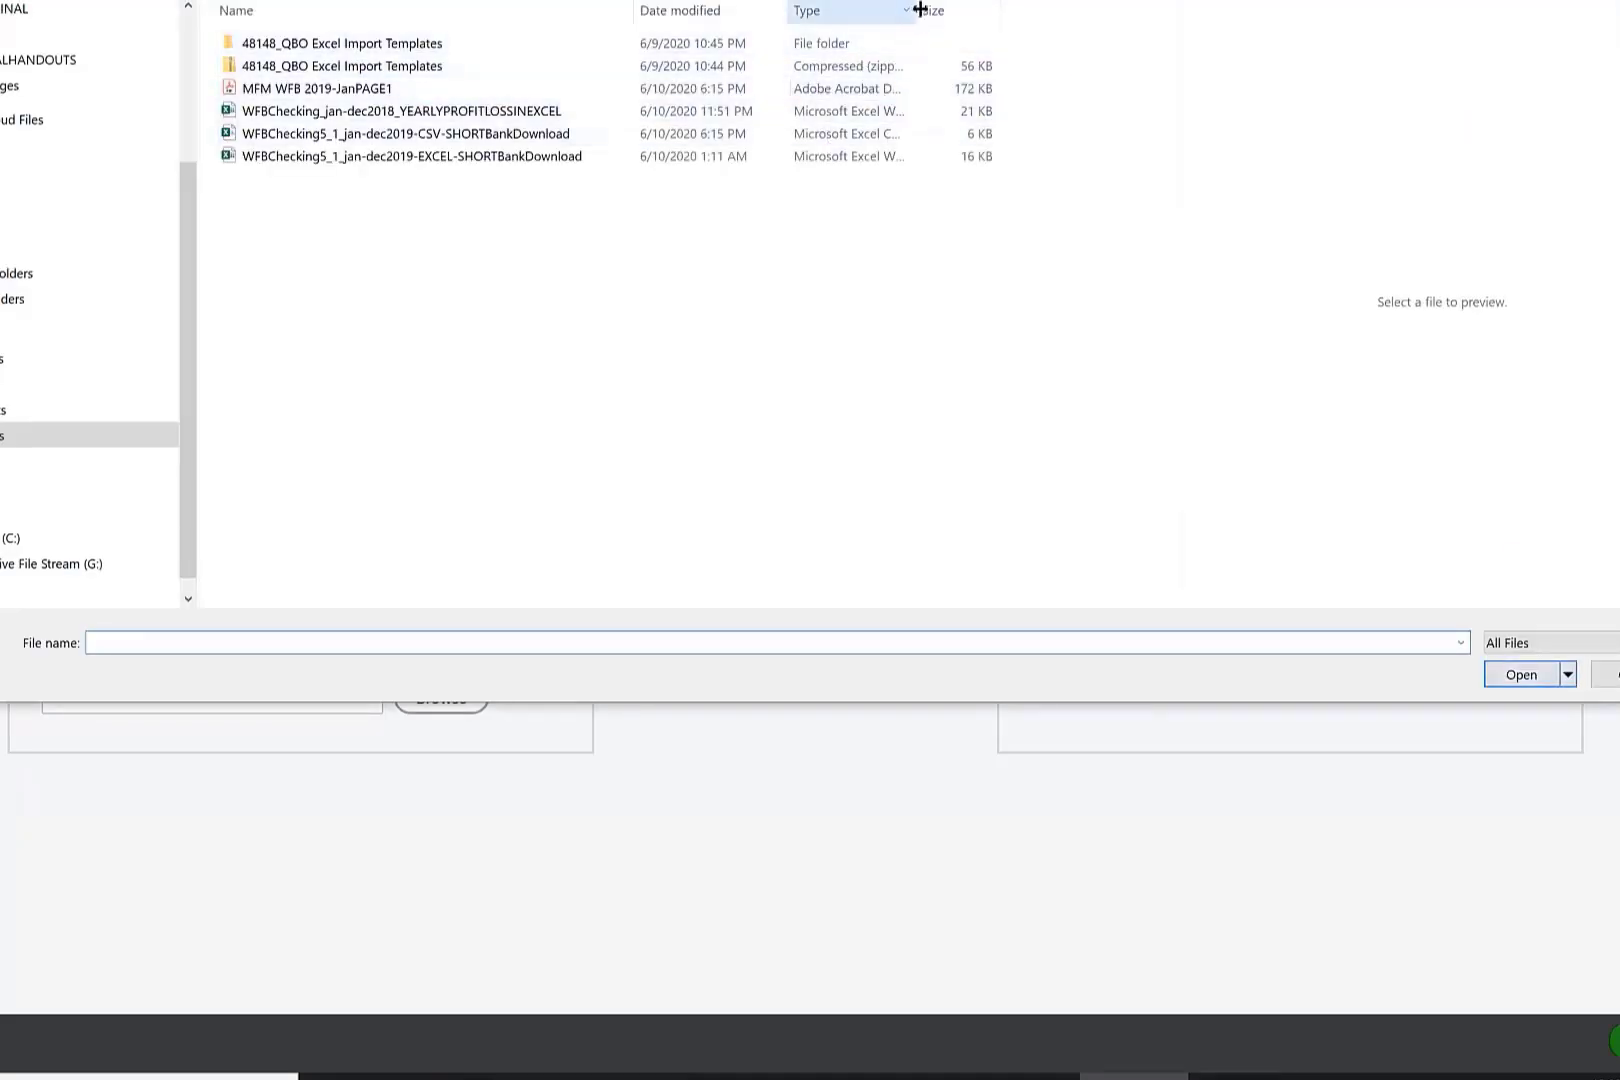
drag(919, 10, 1153, 10)
click(929, 148)
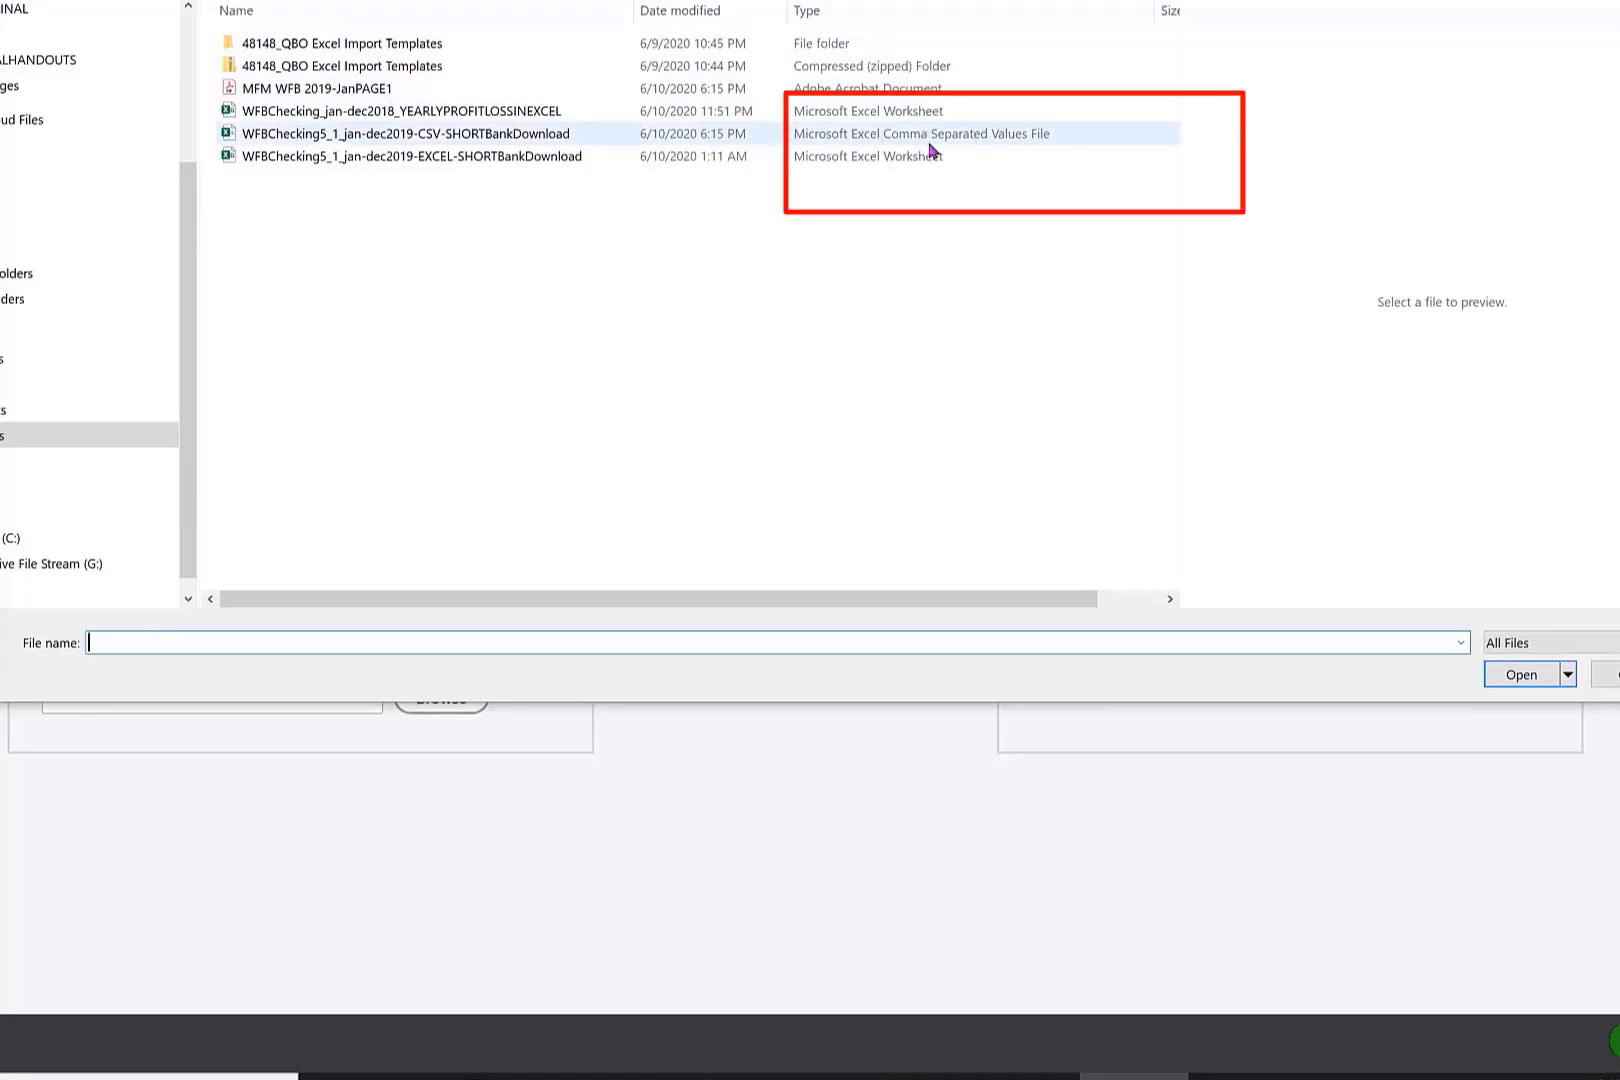
click(500, 138)
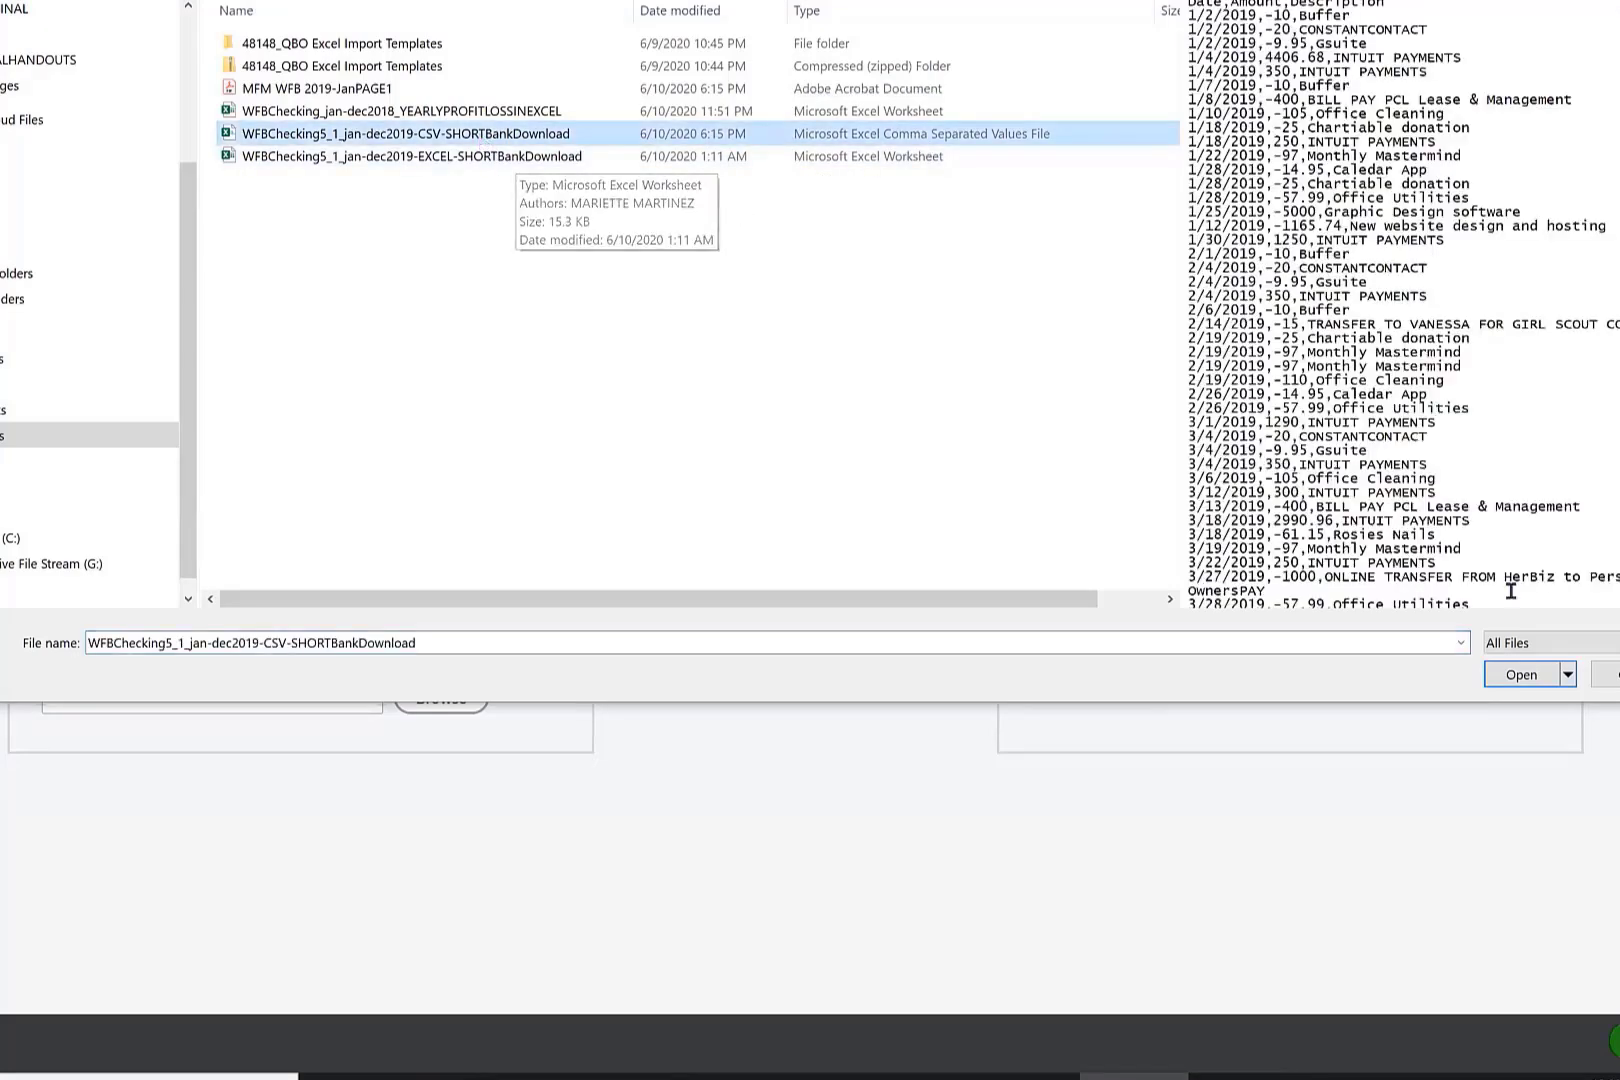
click(1521, 674)
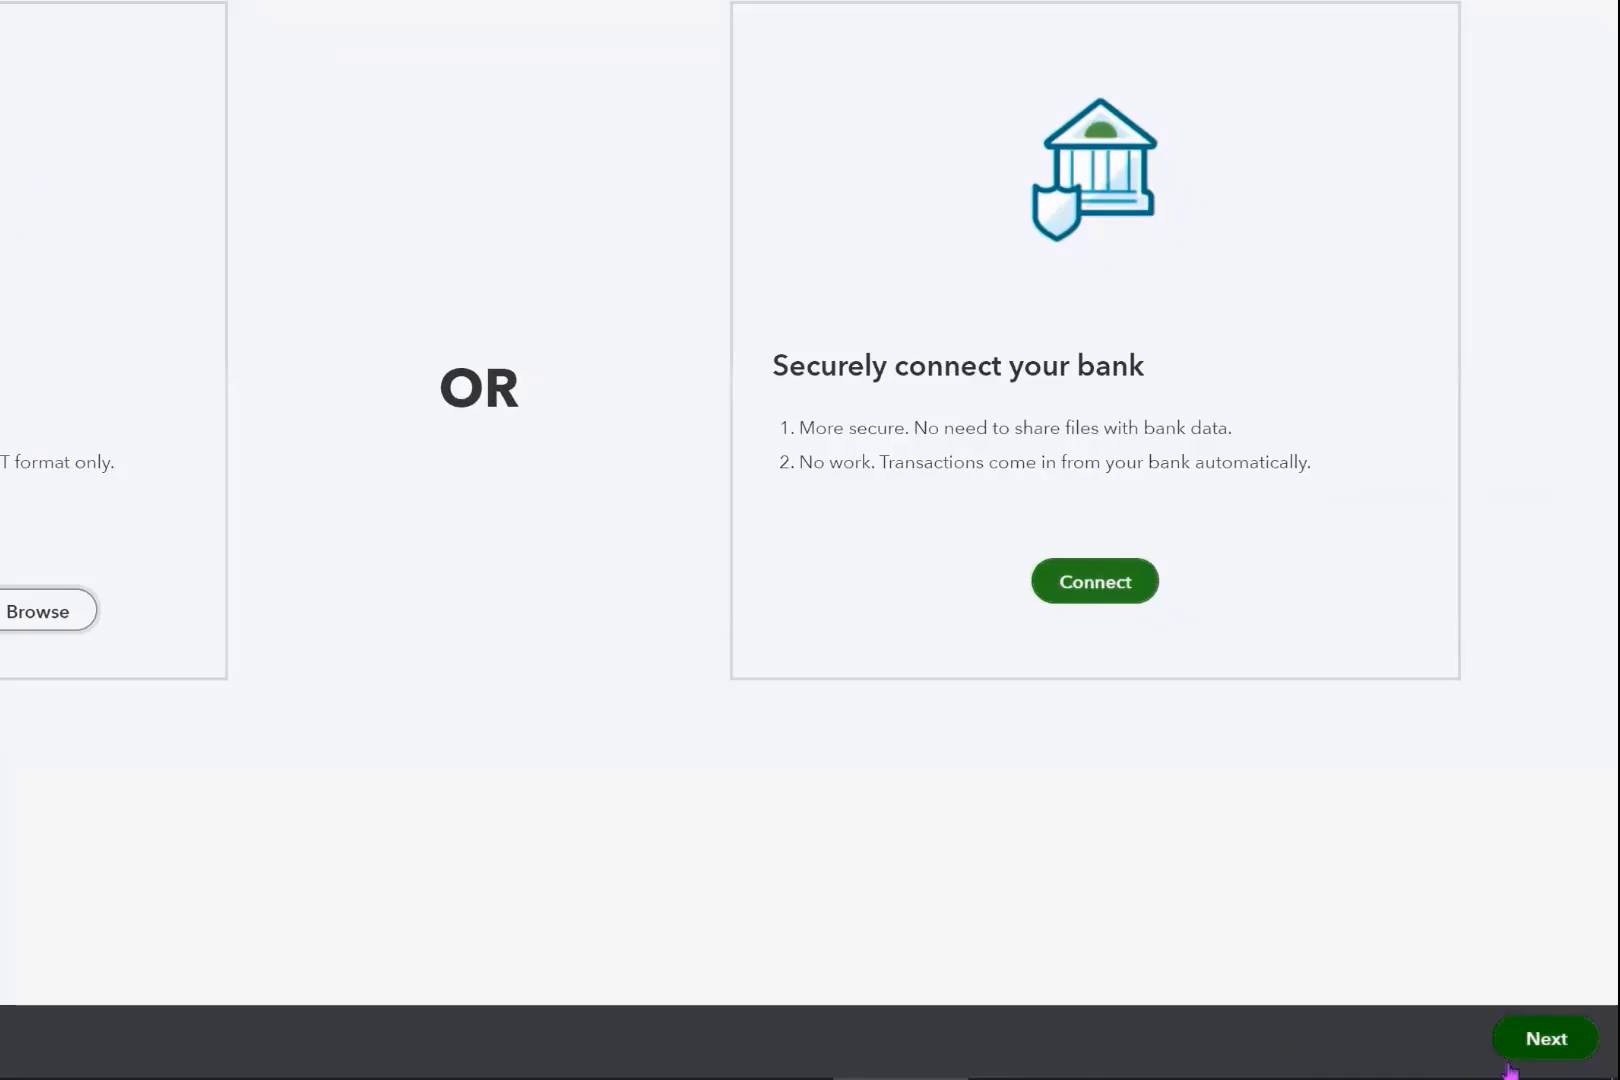
click(1575, 1048)
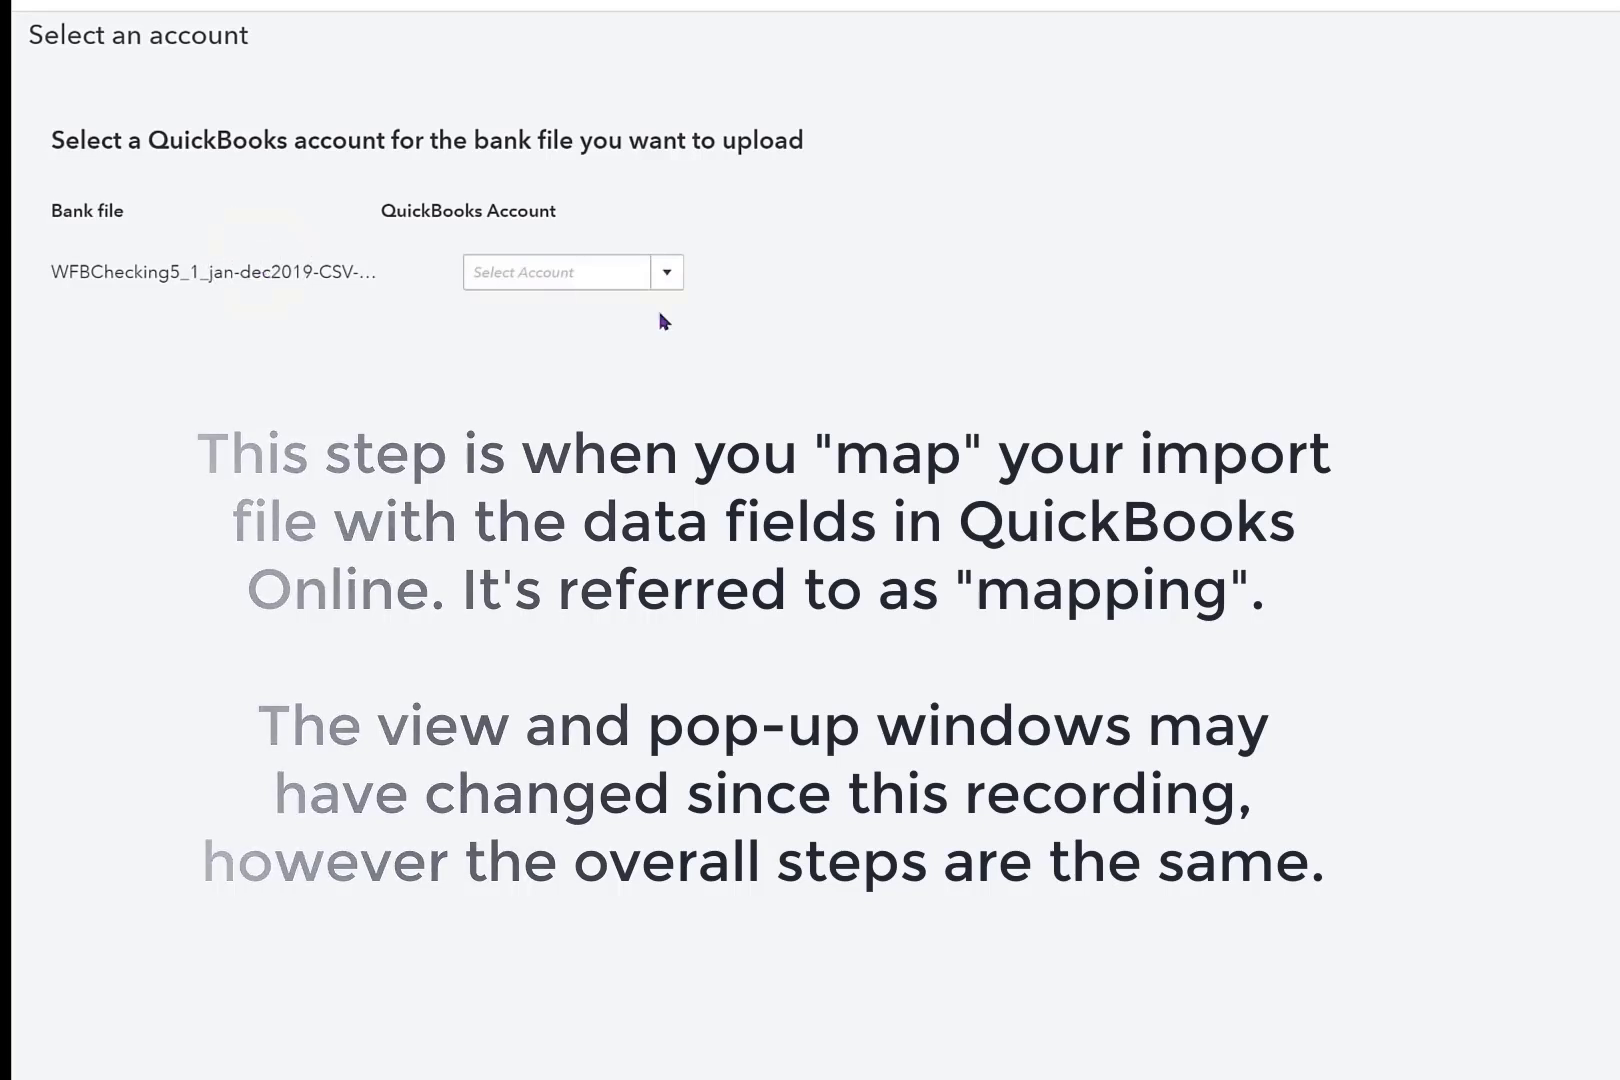
Assign the uploaded bank file to the Checking account and continue to the column mapping.
click(665, 276)
click(665, 276)
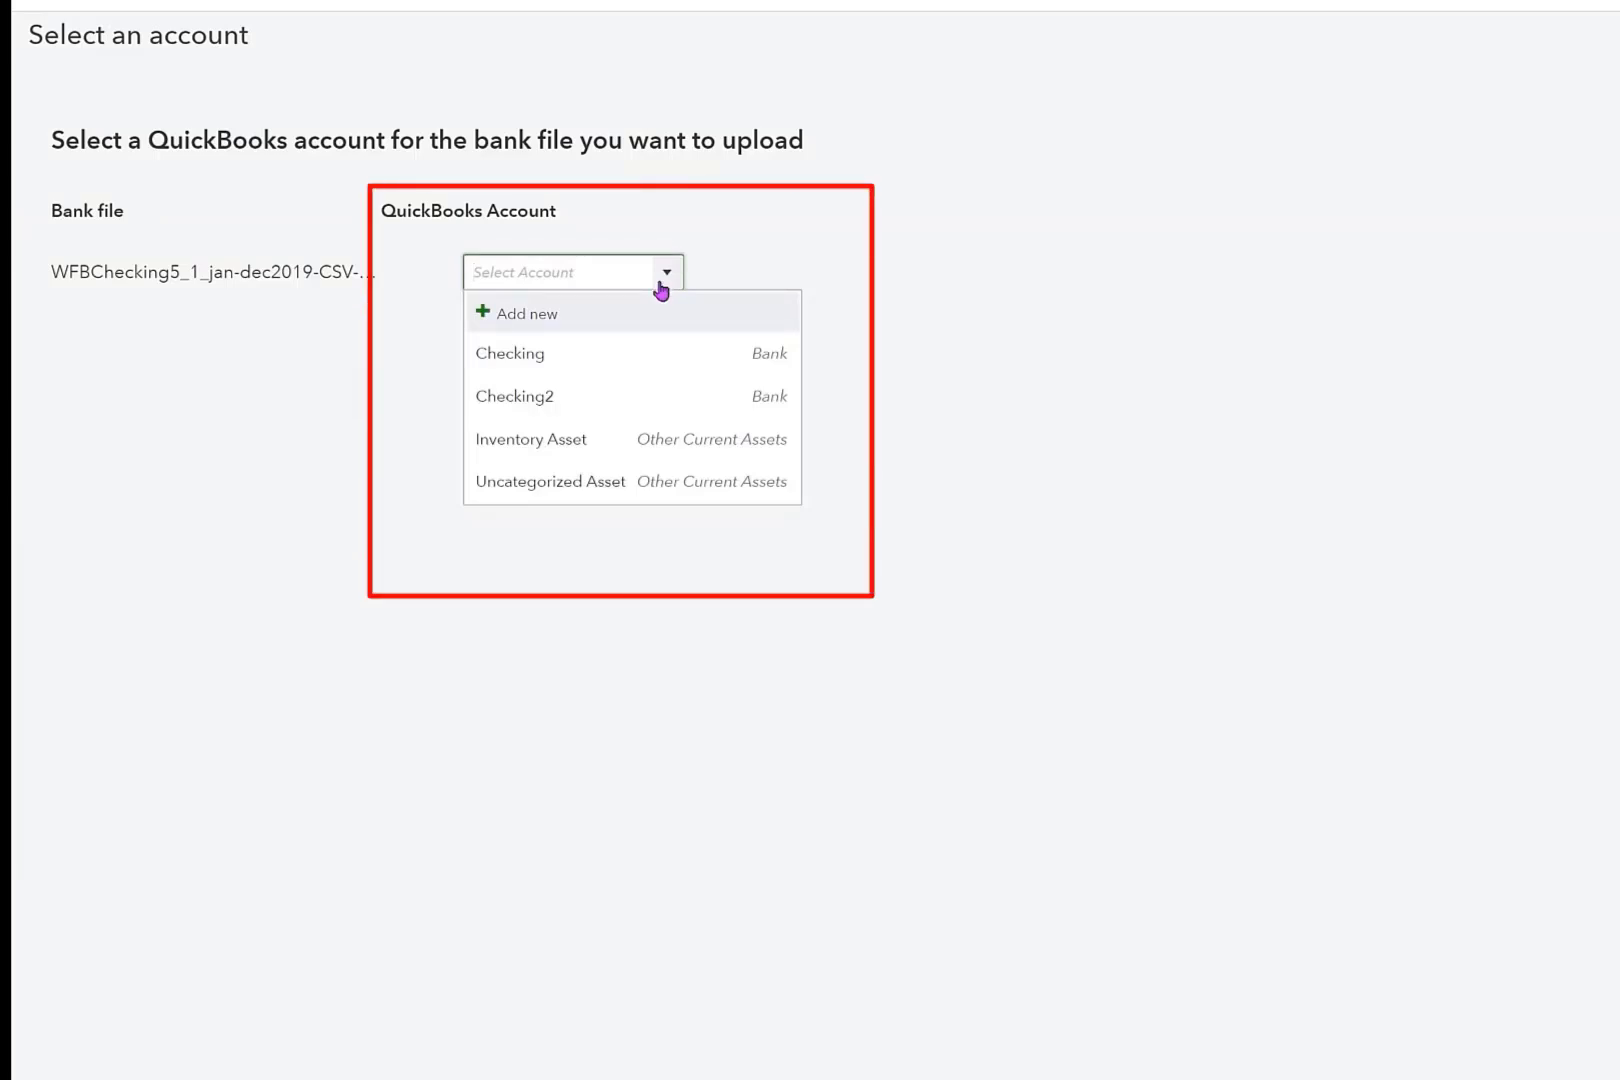
click(630, 360)
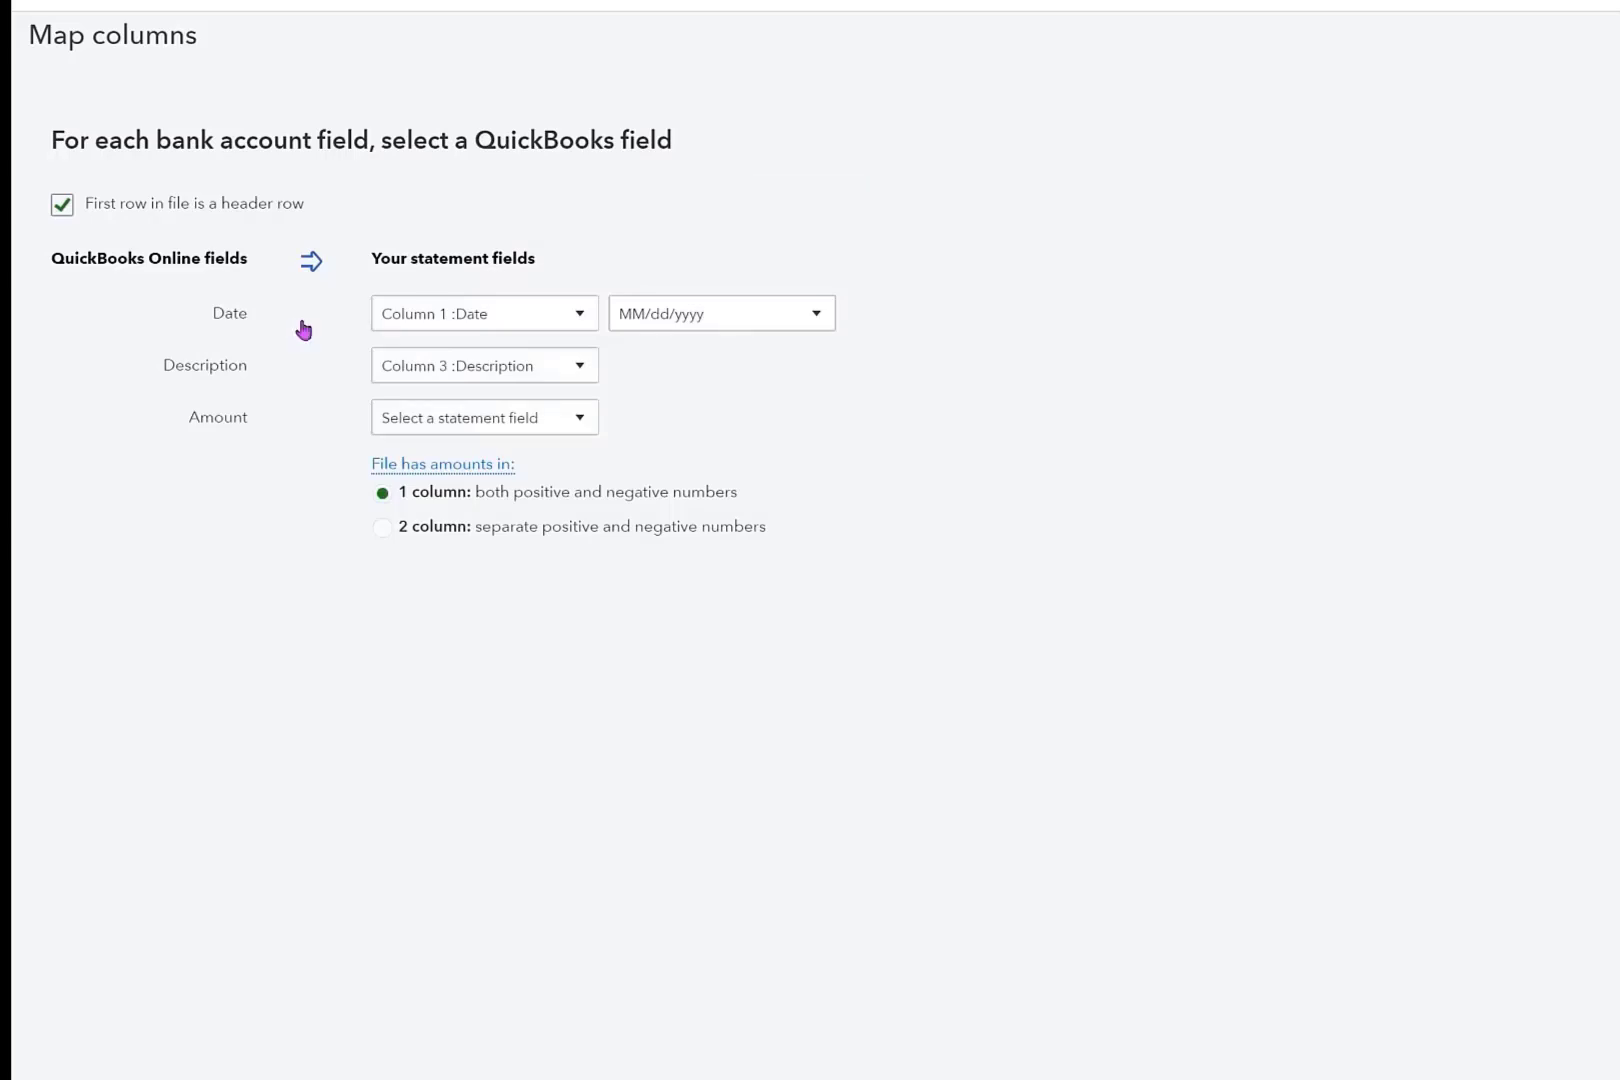
Map the Date field to Column 1 :Date with the MM/dd/yyyy format.
click(580, 318)
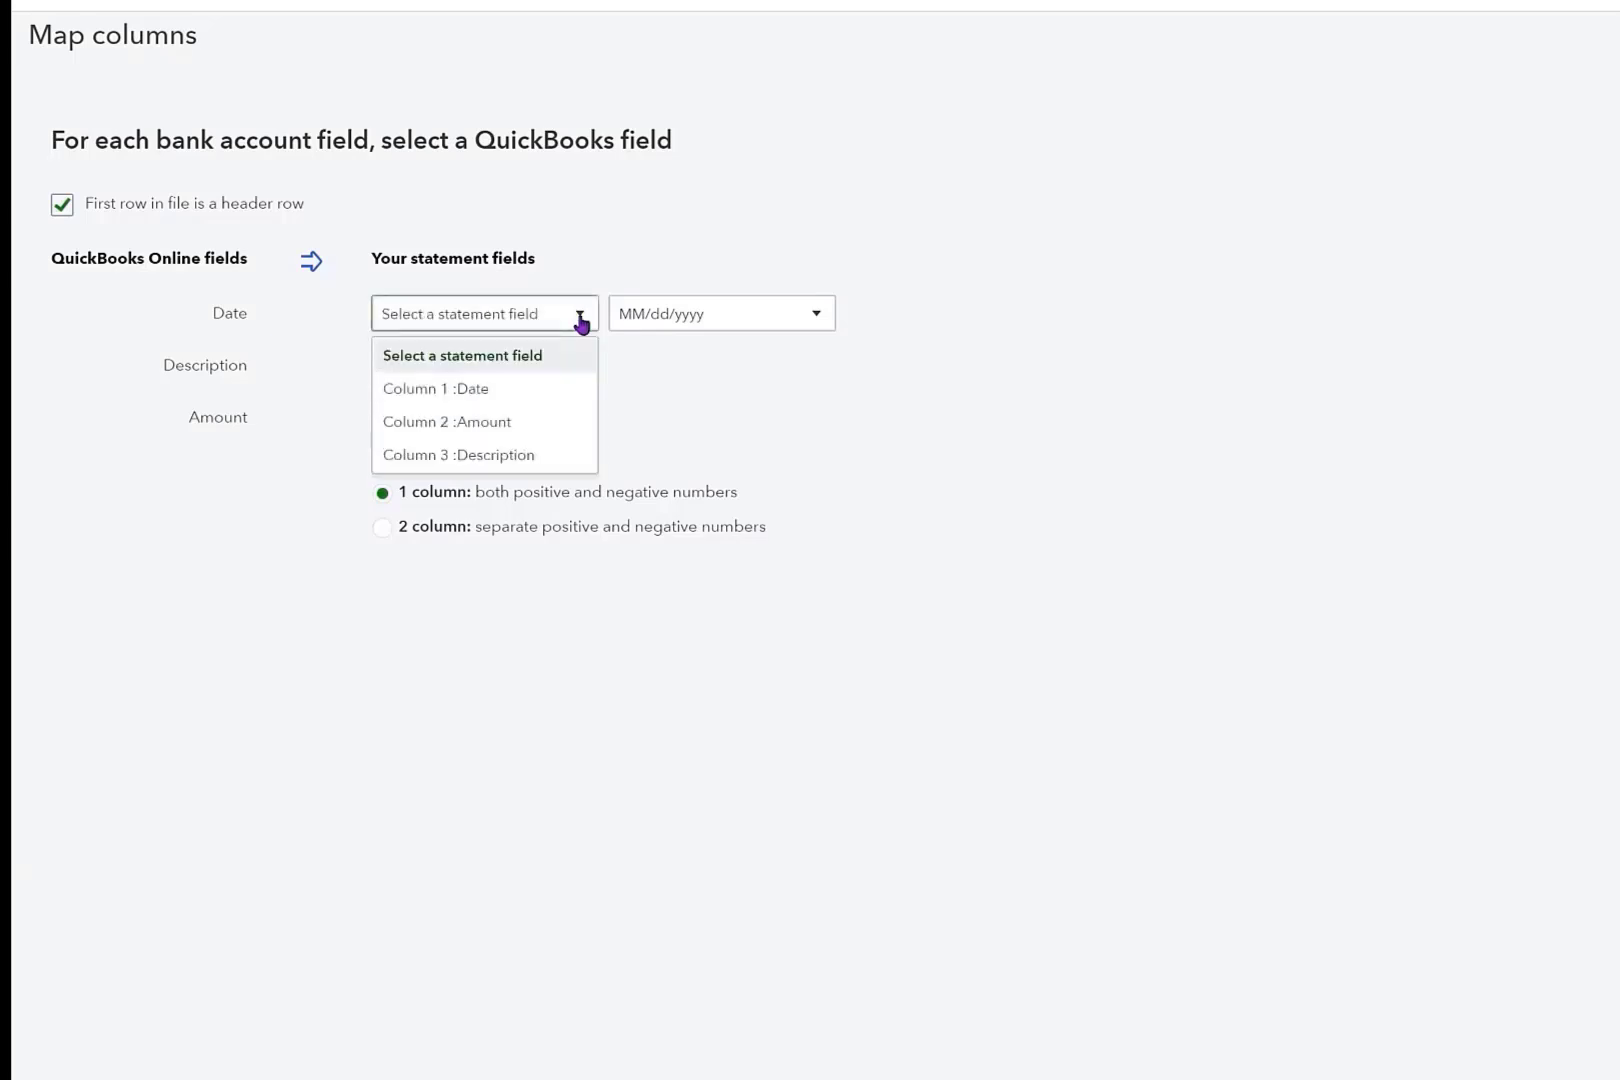
click(562, 388)
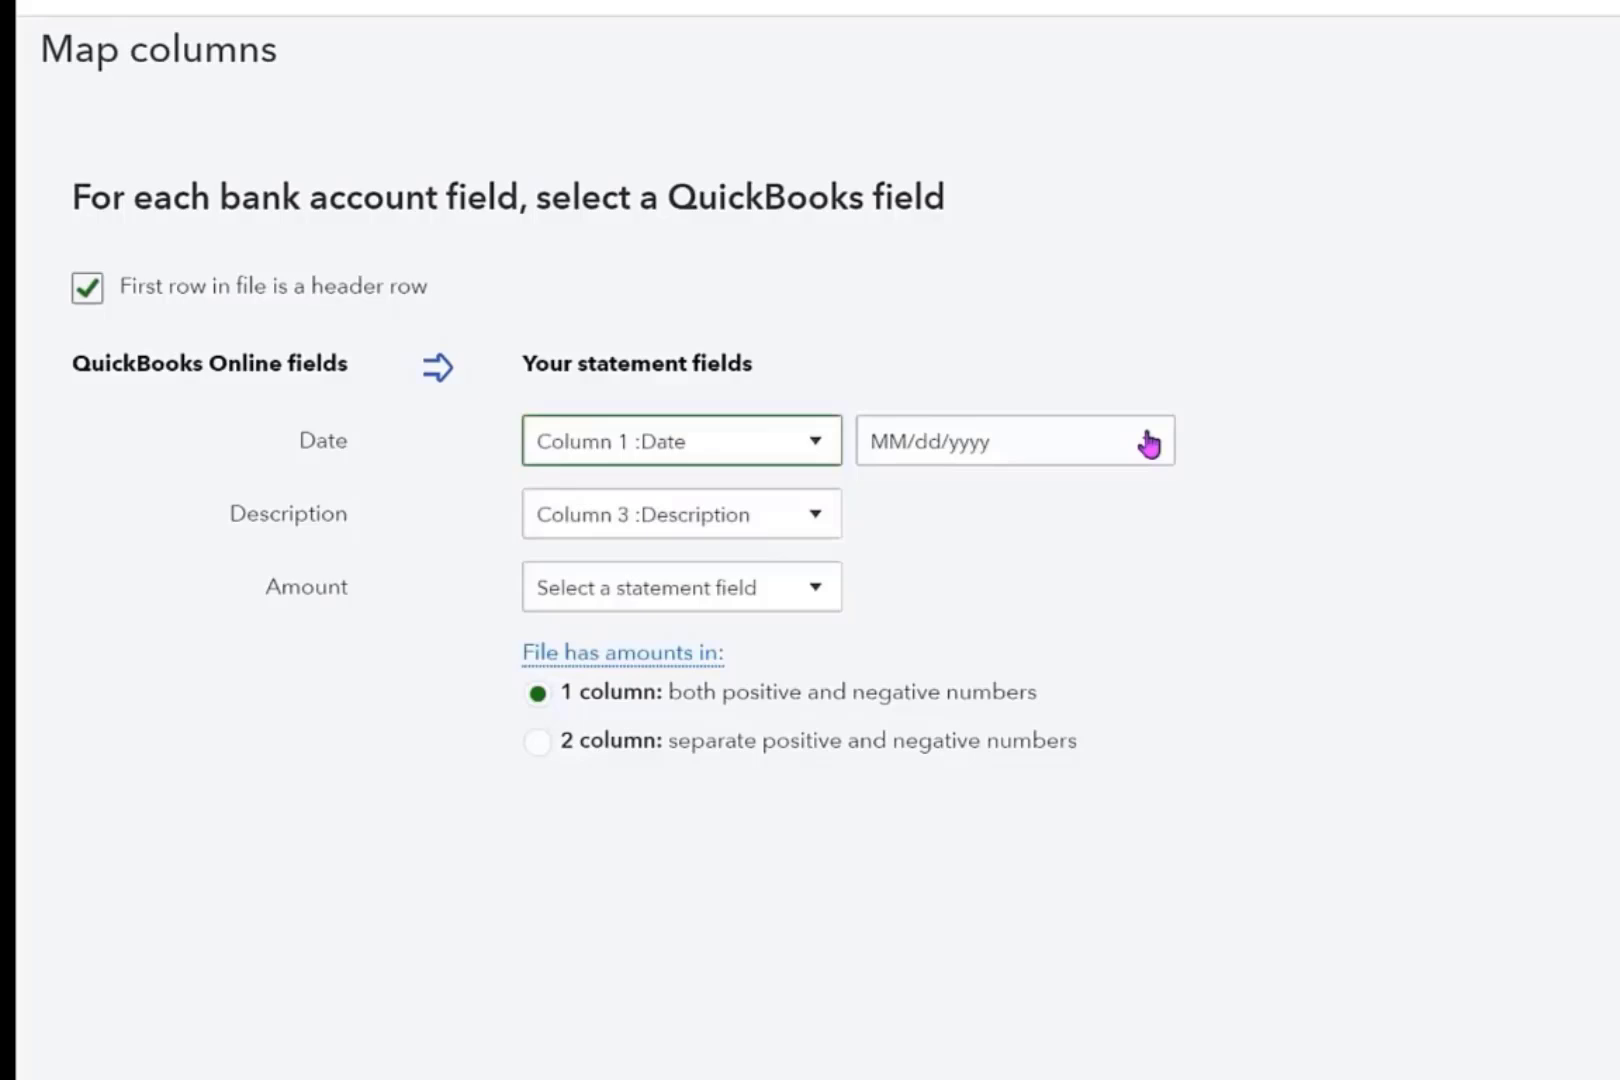
click(1148, 444)
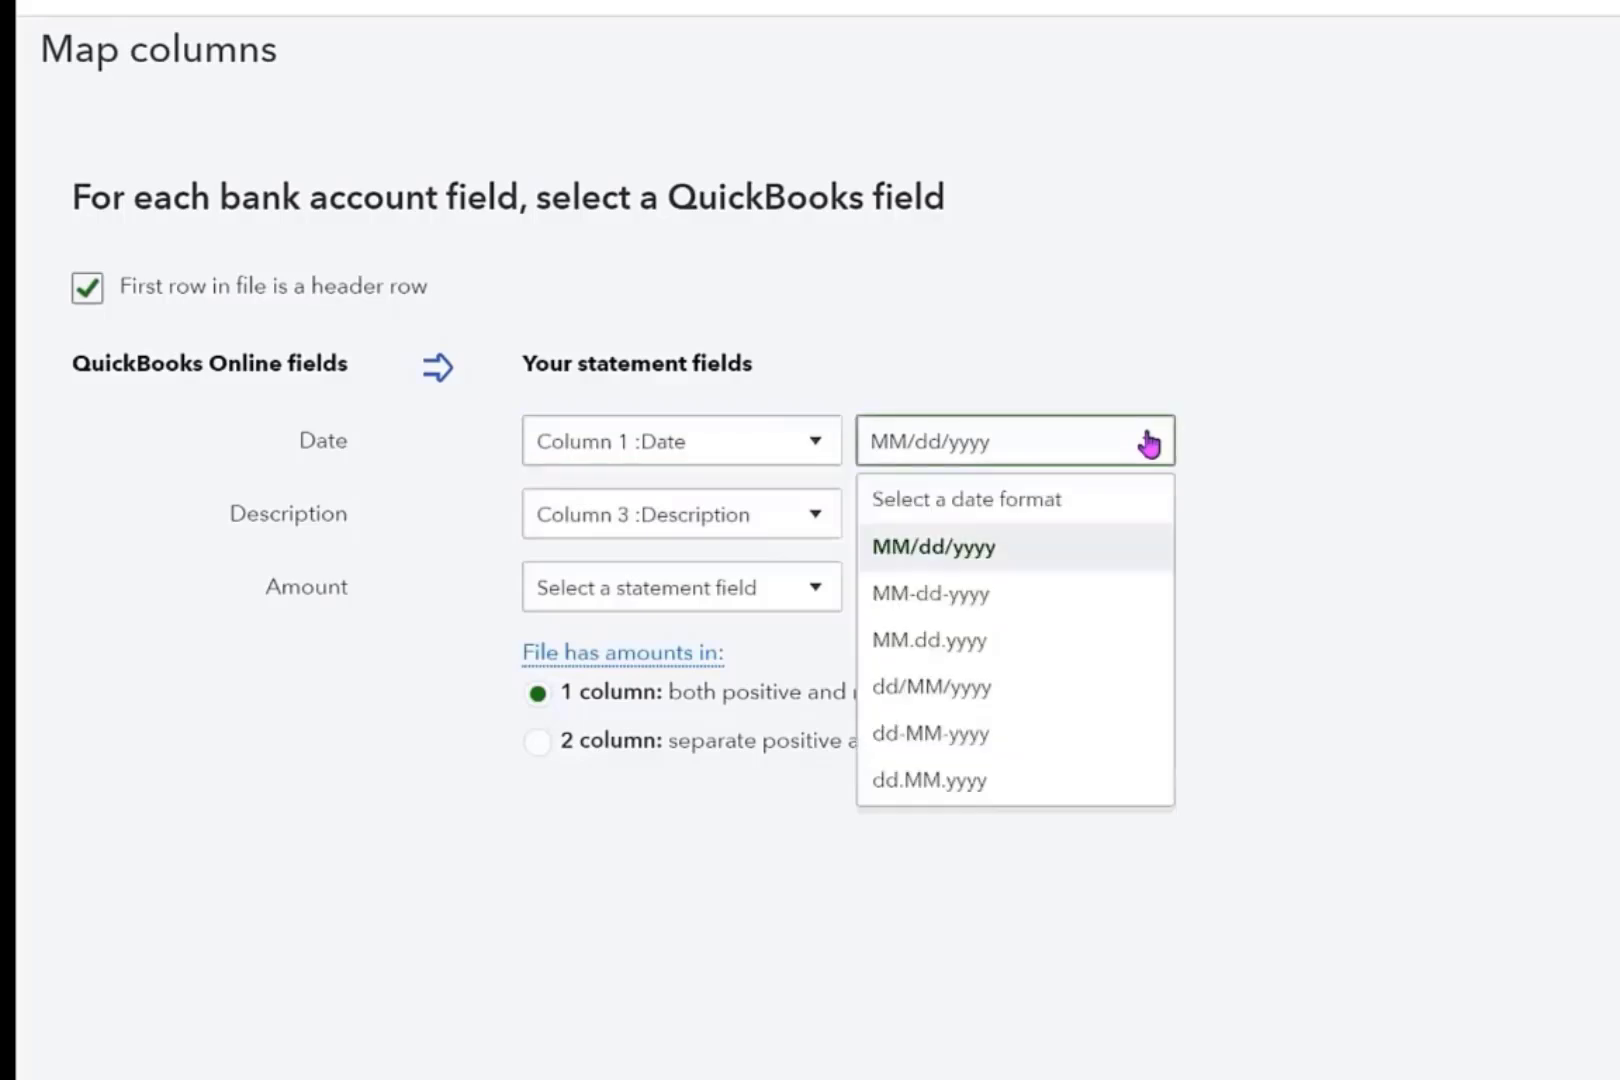
click(987, 548)
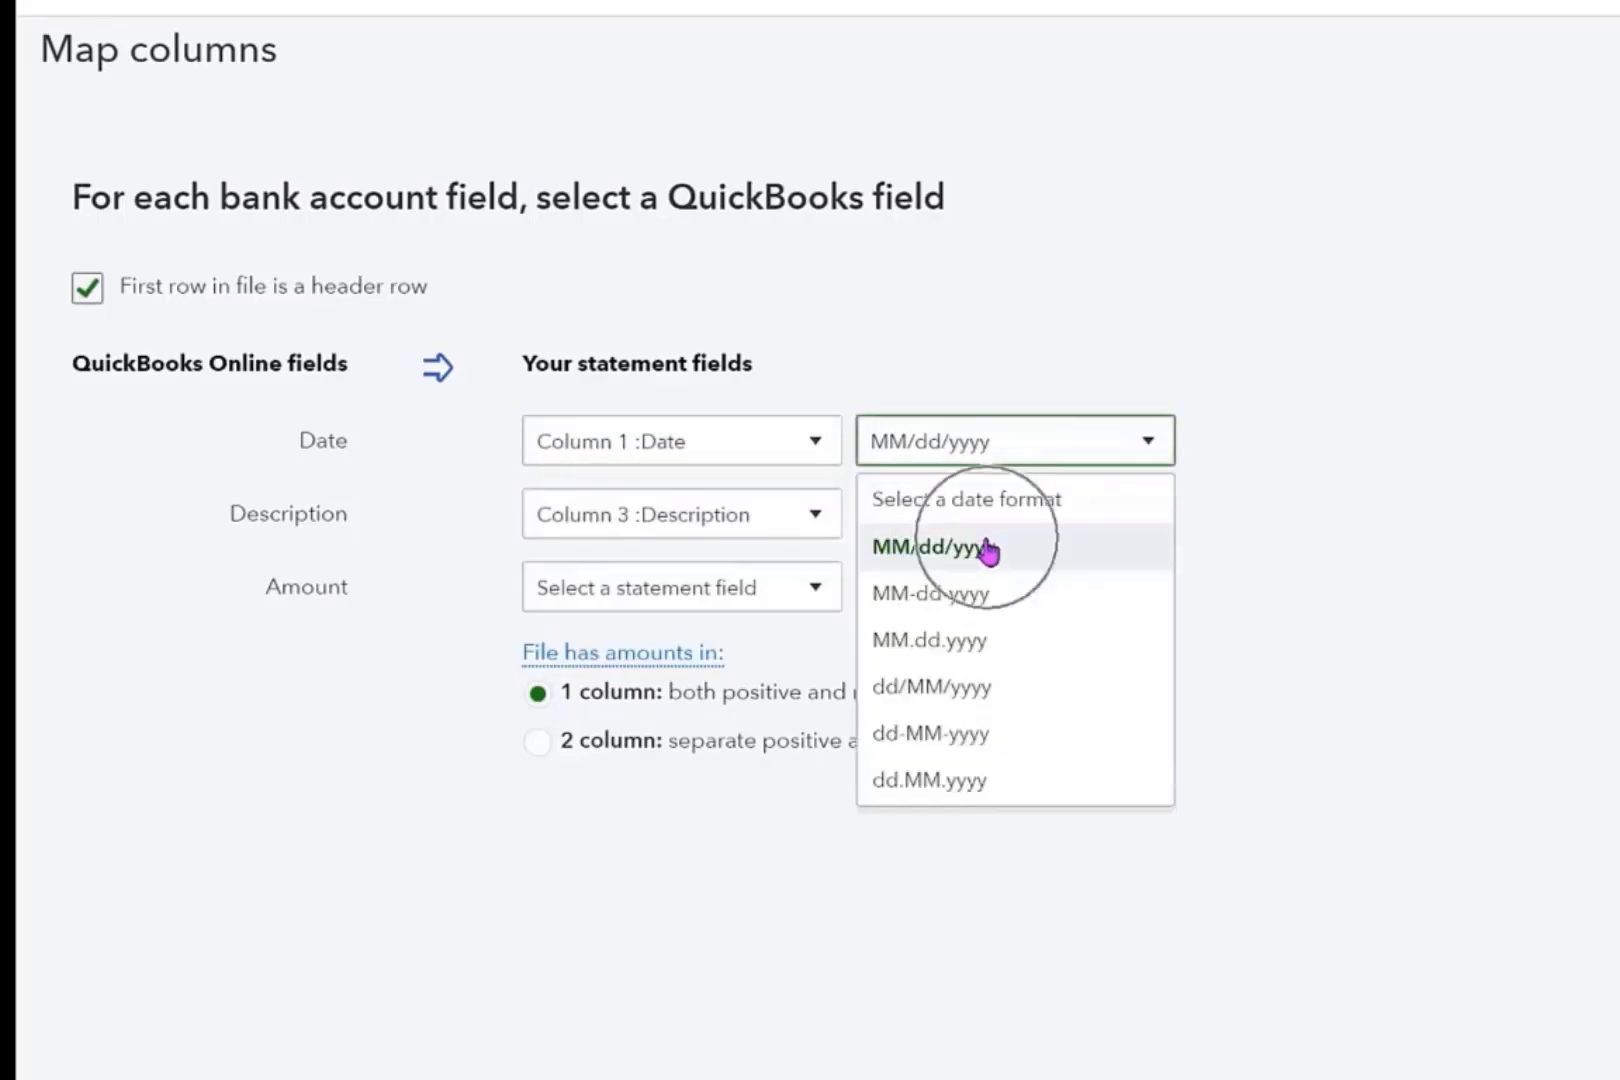
Map the Description field to Column 3 :Description and the Amount field to Column 2 :Amount.
click(806, 530)
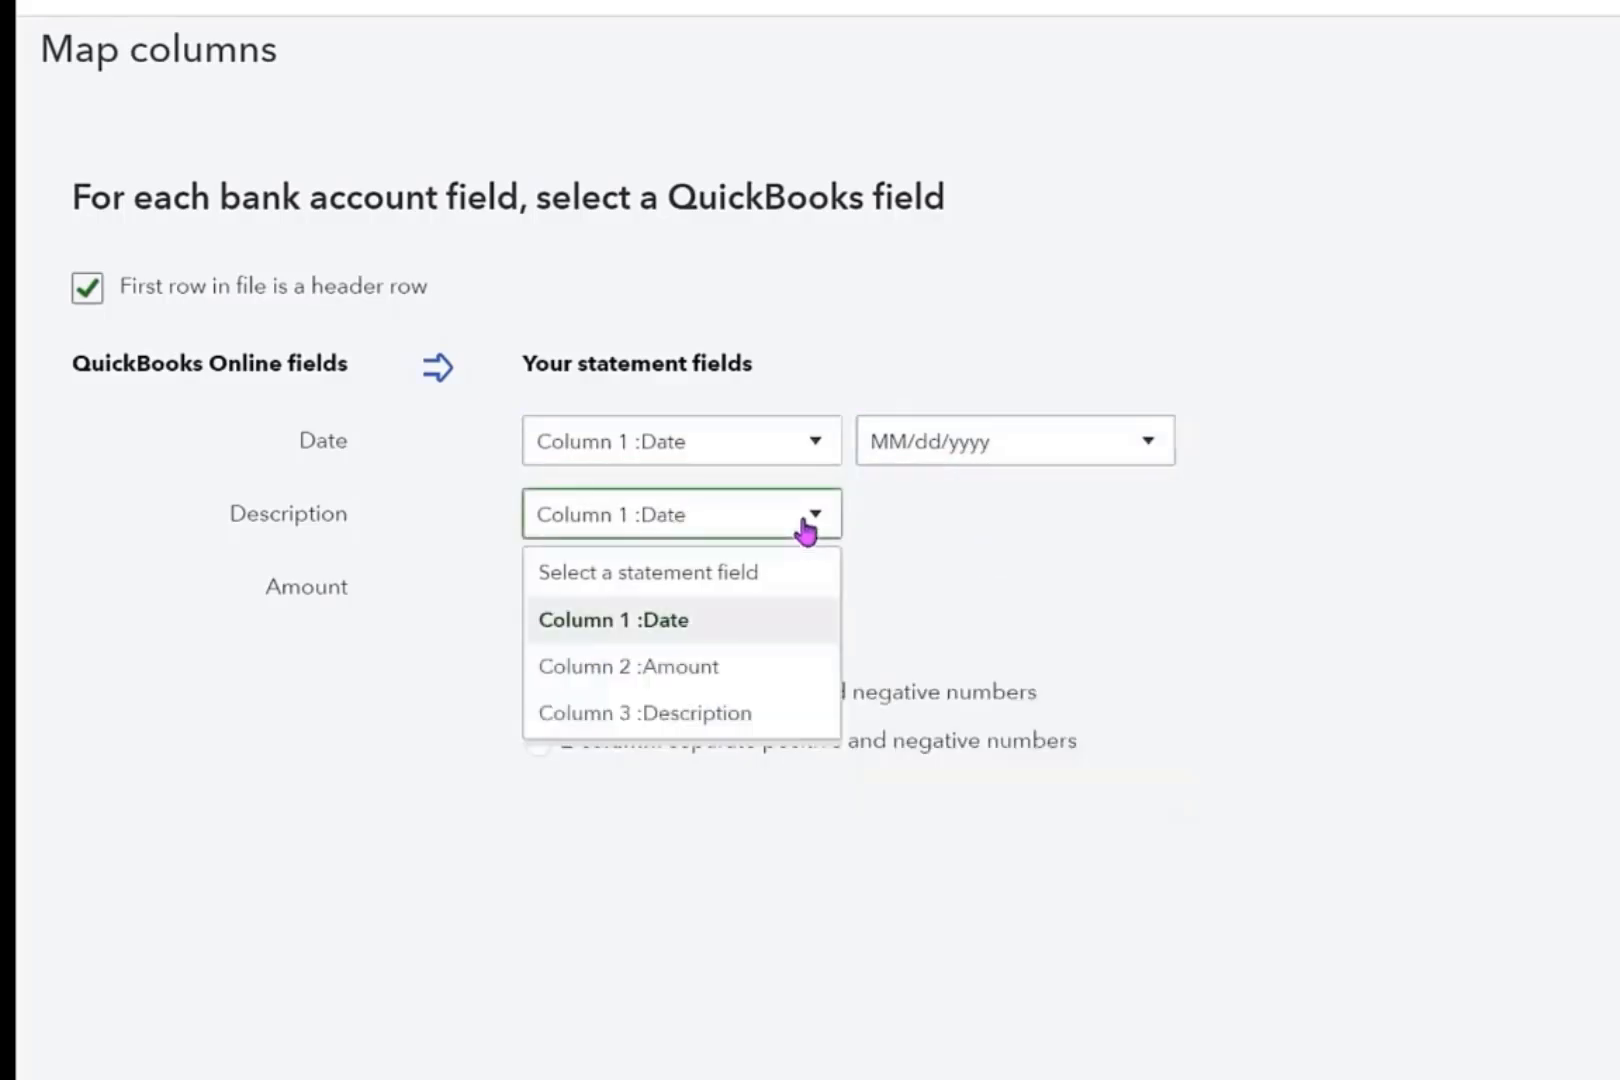
click(740, 713)
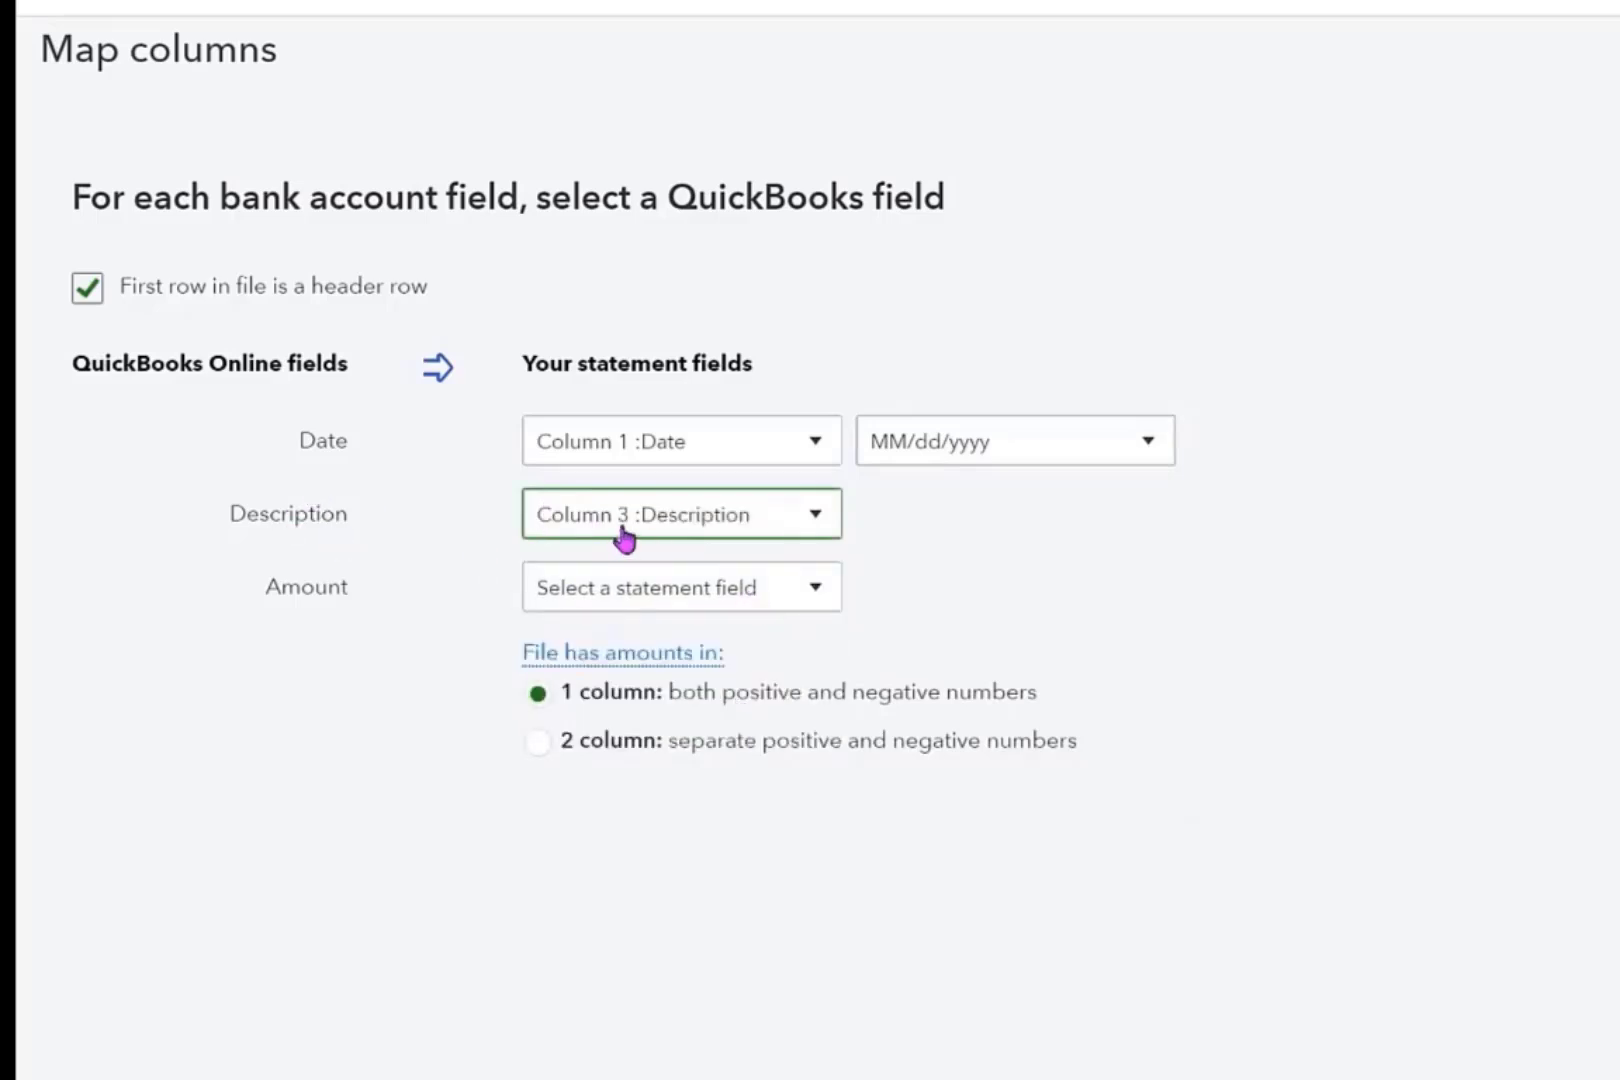
click(810, 589)
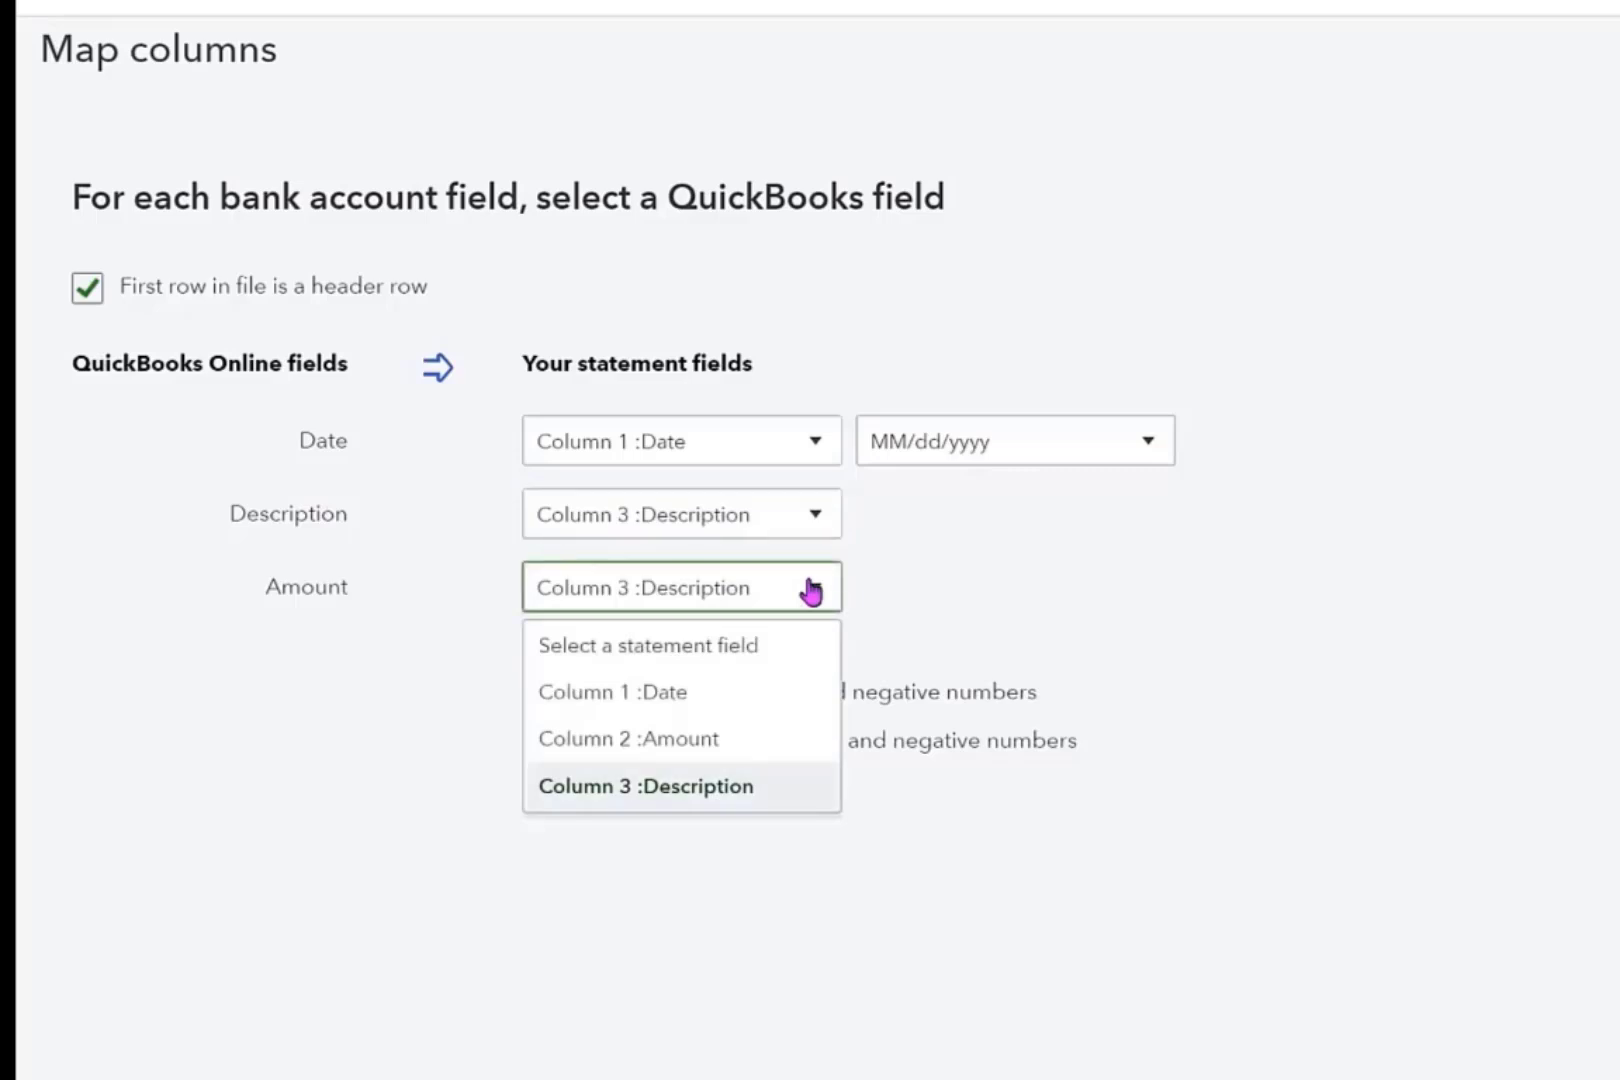
click(684, 745)
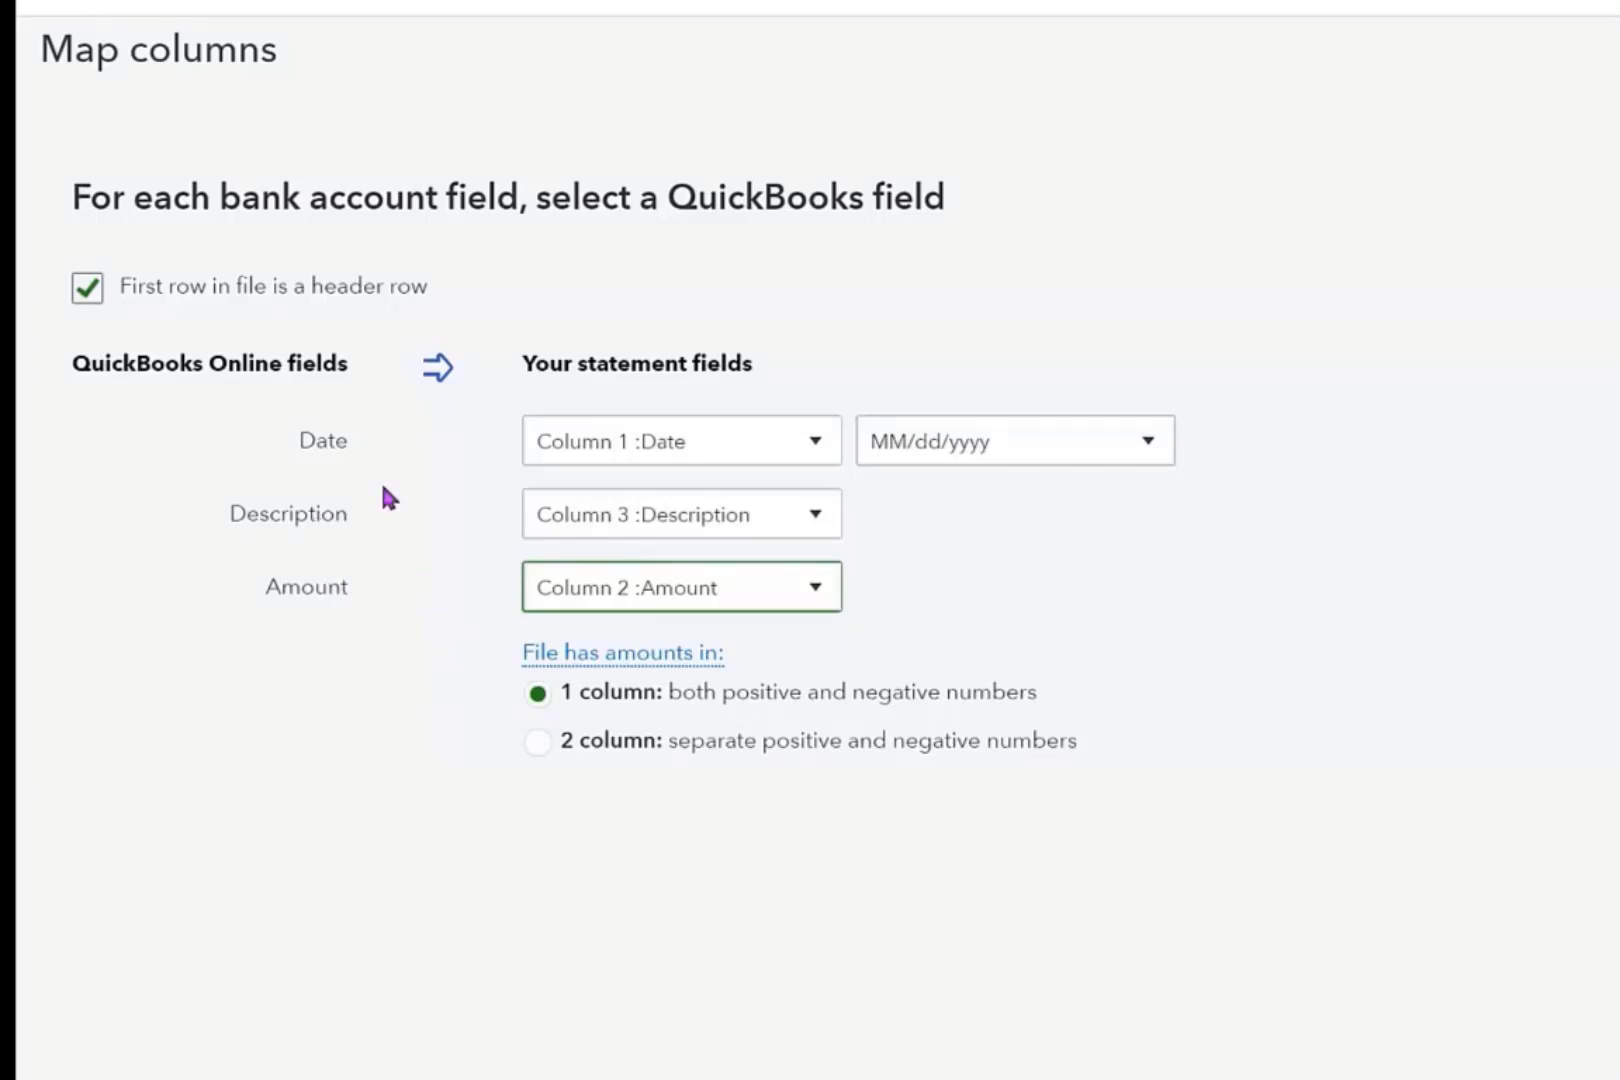
Set the file's amounts to 1 column with both positive and negative numbers and continue to the transaction selection.
click(358, 428)
mouse_move(620, 668)
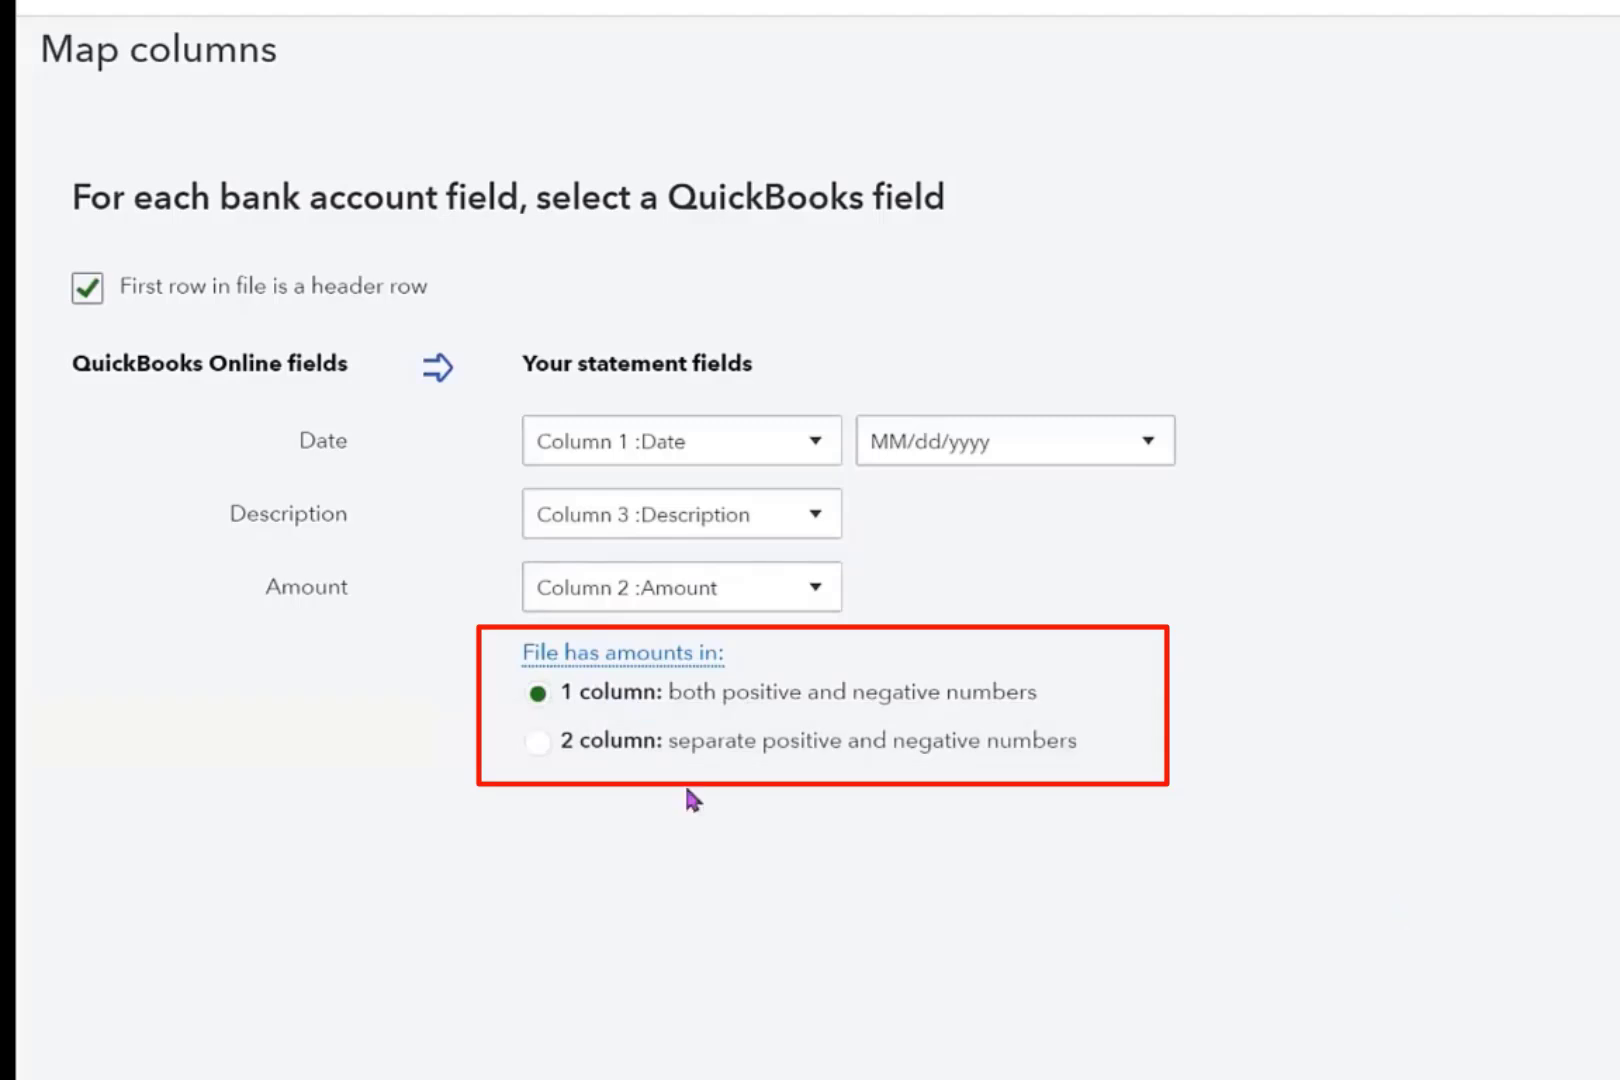
click(538, 694)
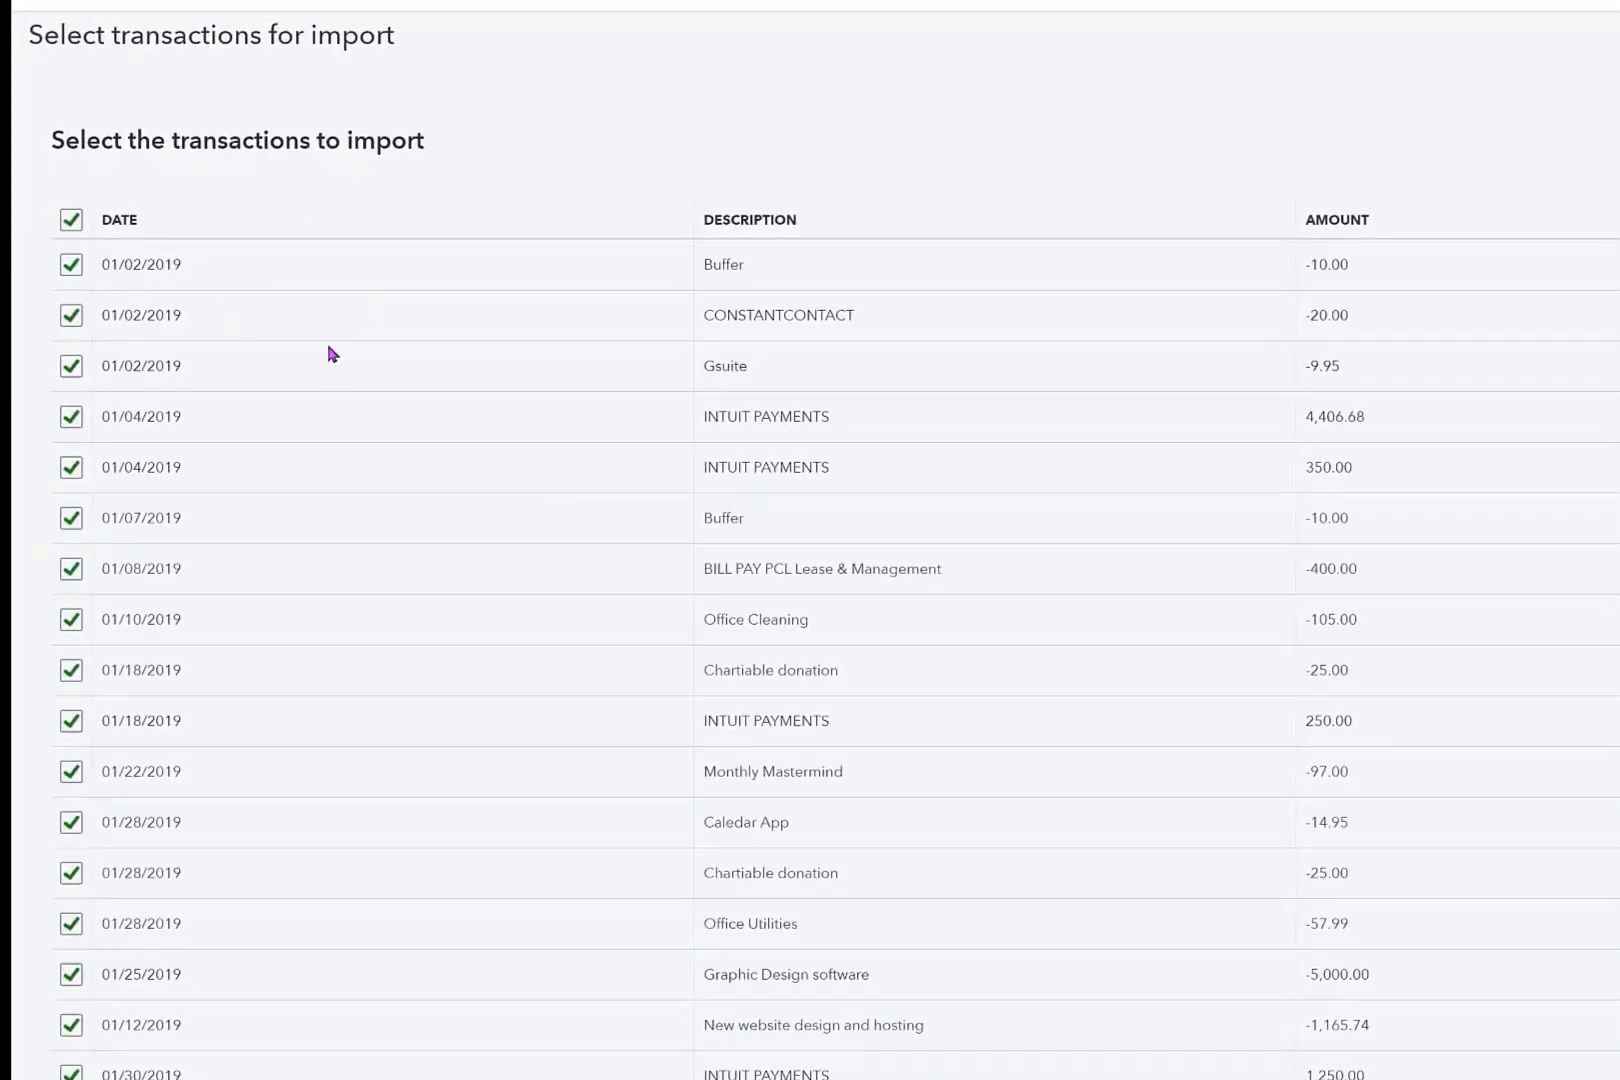
Review the dates, descriptions and amounts of the transactions offered for import.
scroll(336, 427, down, 12)
scroll(380, 551, down, 3)
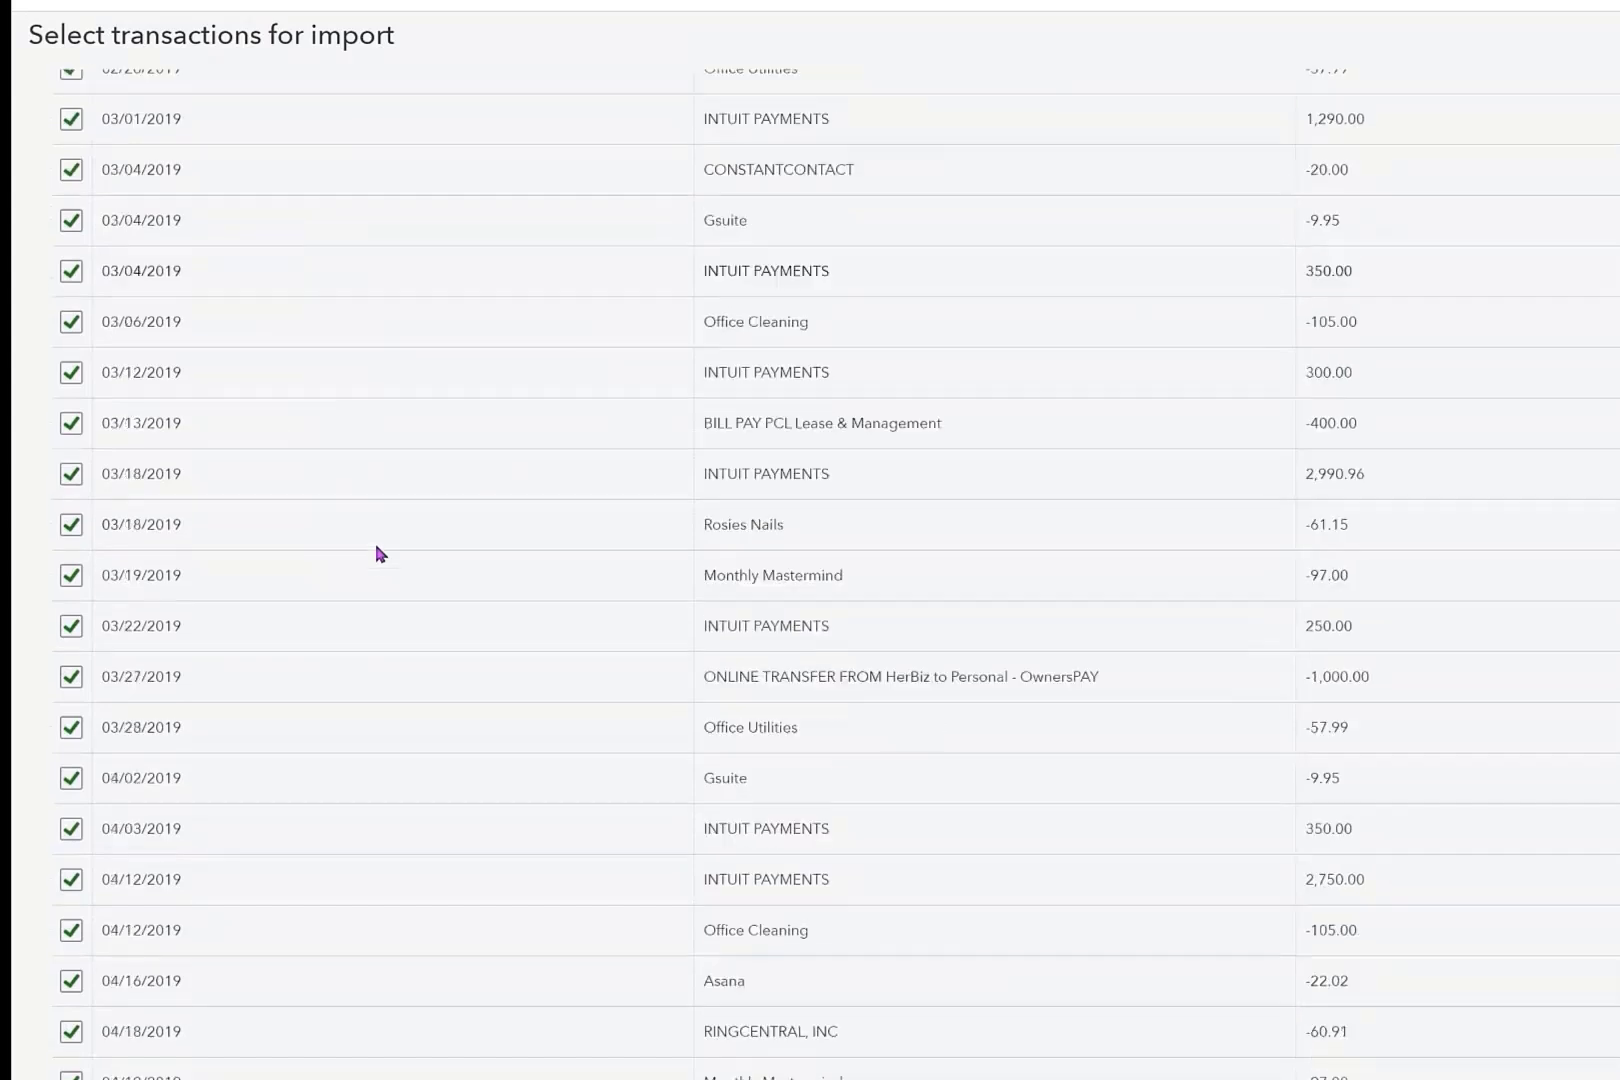
scroll(376, 550, up, 8)
scroll(376, 434, up, 8)
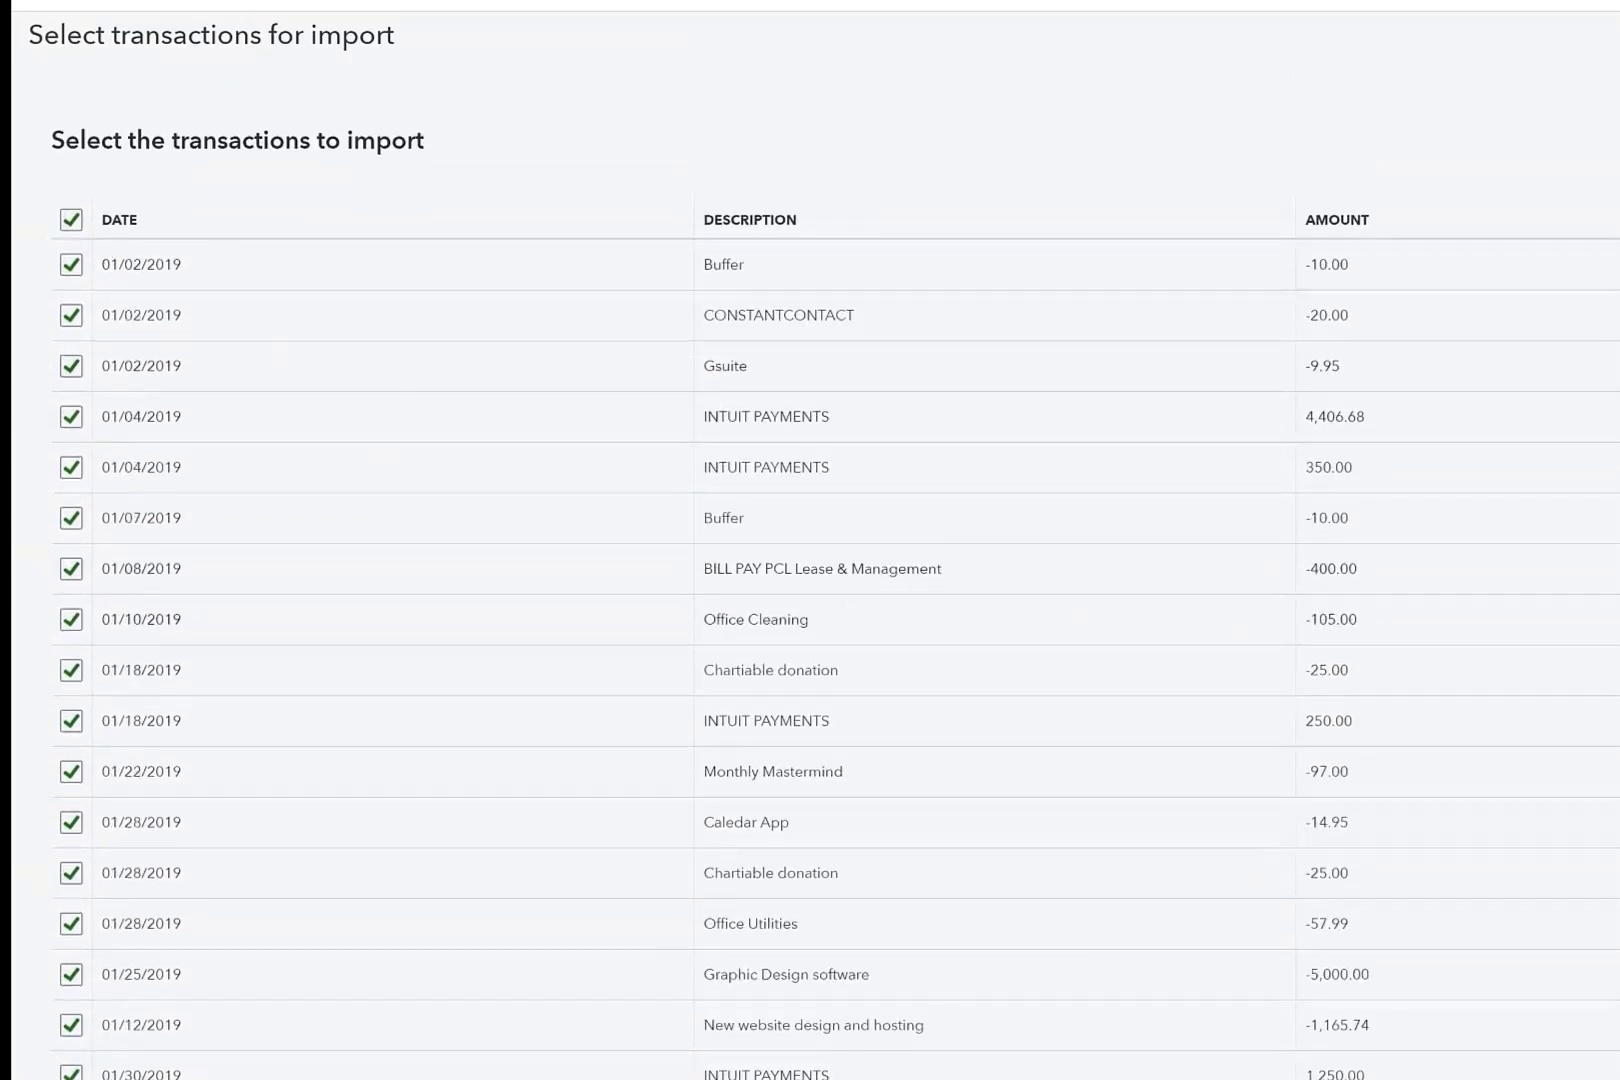
scroll(836, 575, down, 20)
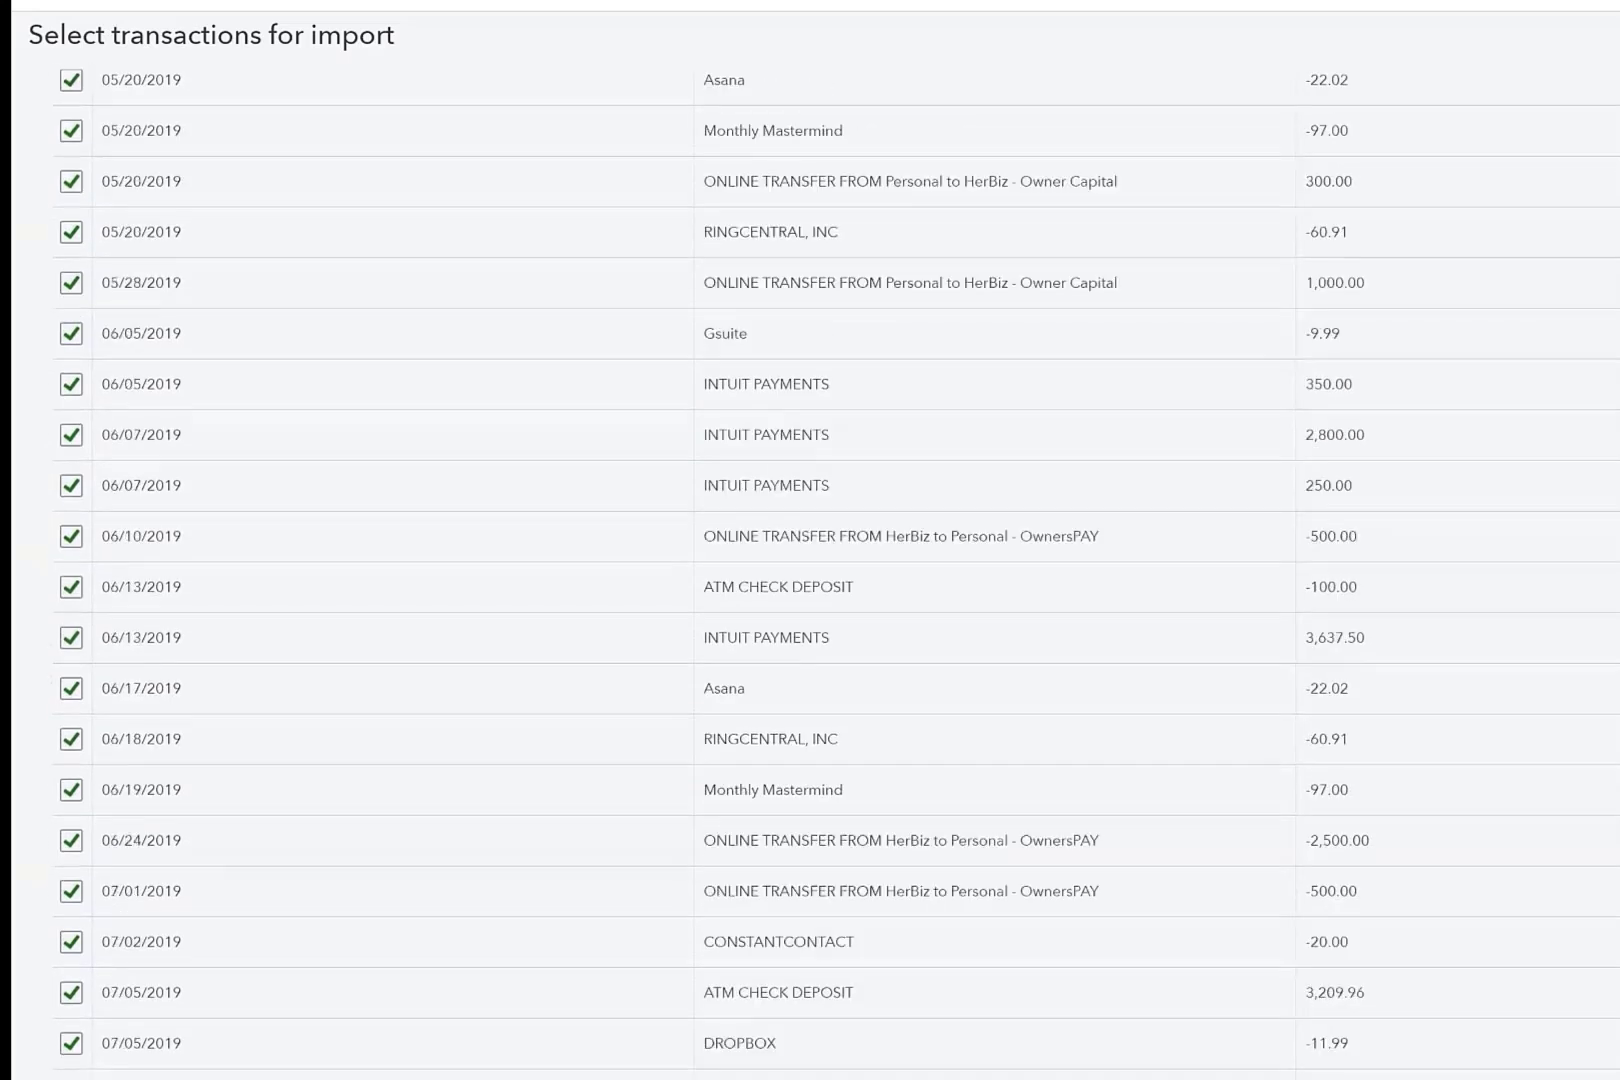
scroll(836, 575, down, 5)
scroll(836, 575, up, 20)
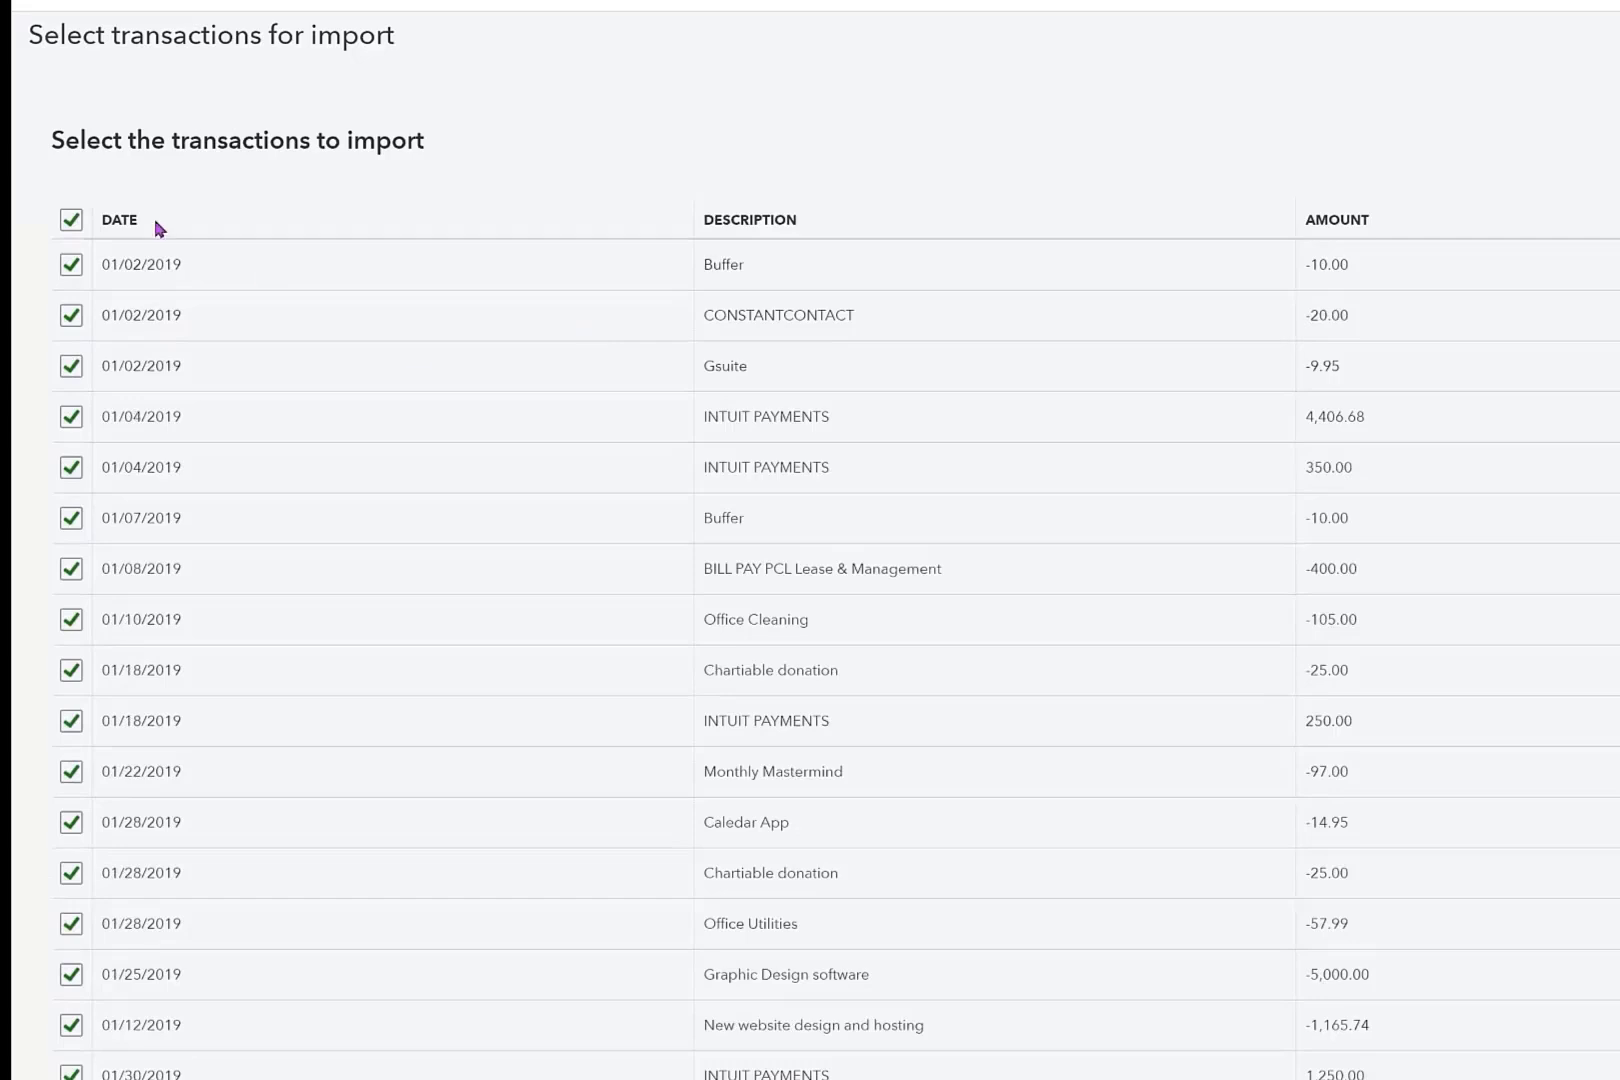
Select only the January 2019 transactions, from 01/02/2019 to 01/30/2019, and import them into the Checking account's bank feed.
click(71, 219)
click(71, 264)
click(71, 312)
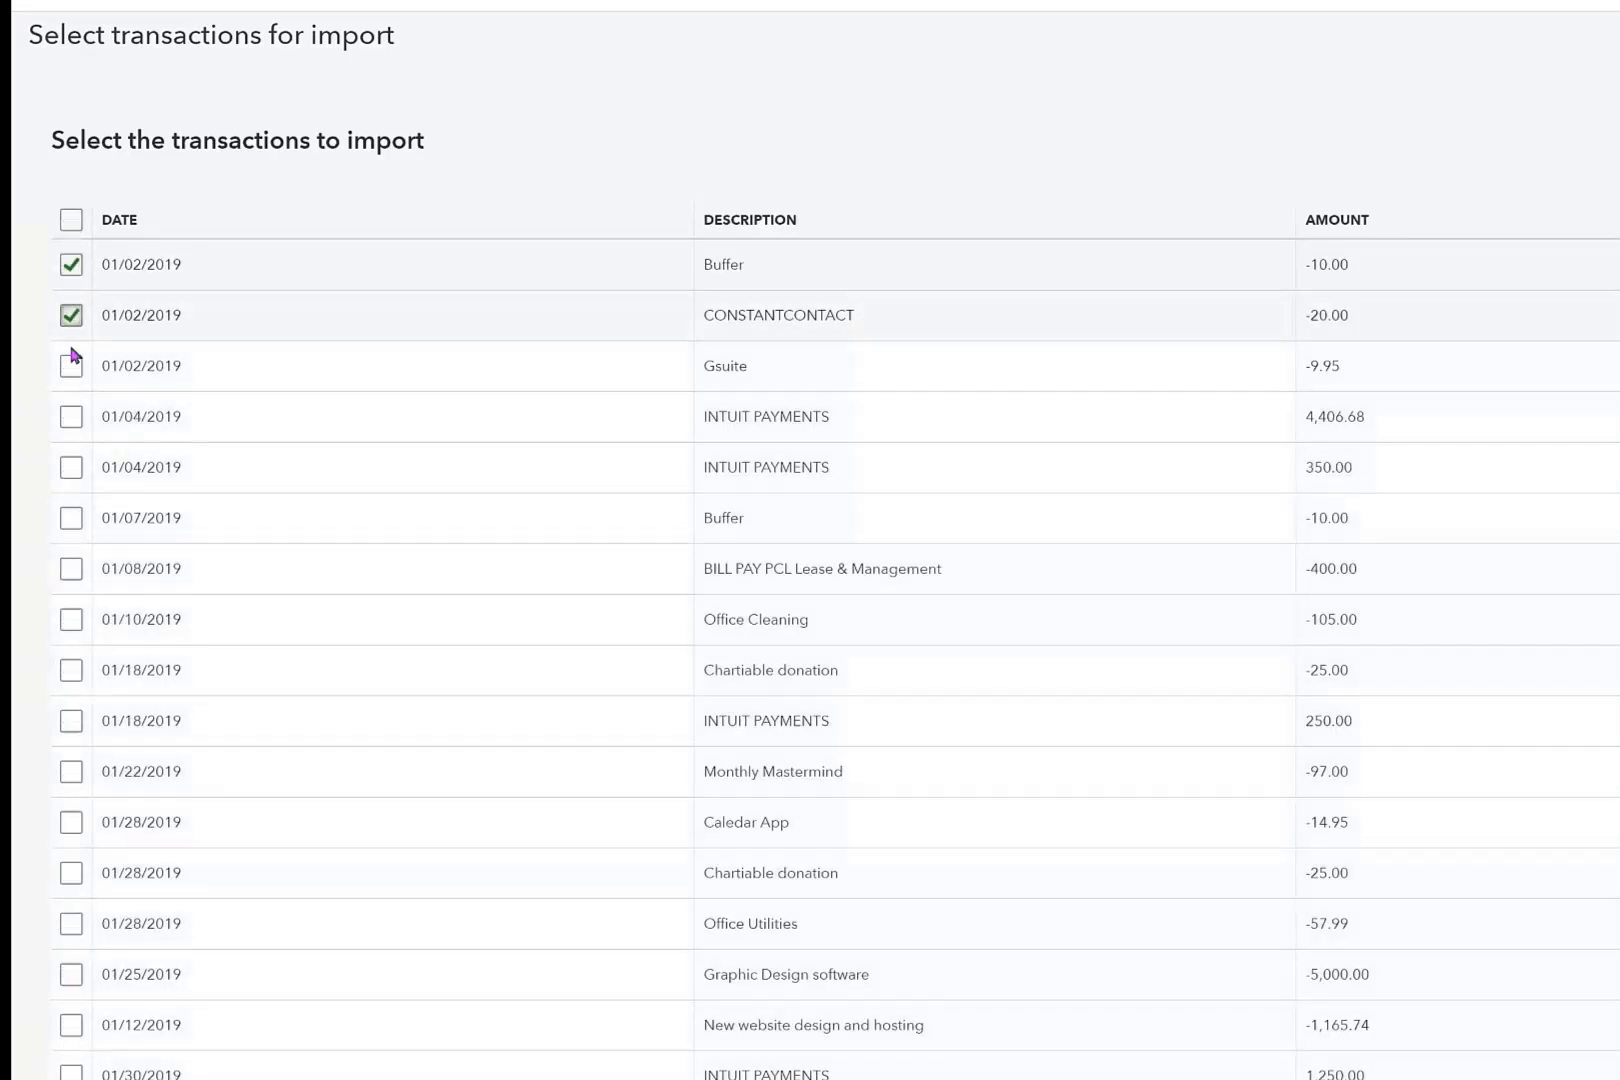
click(71, 367)
click(71, 417)
click(73, 470)
click(71, 518)
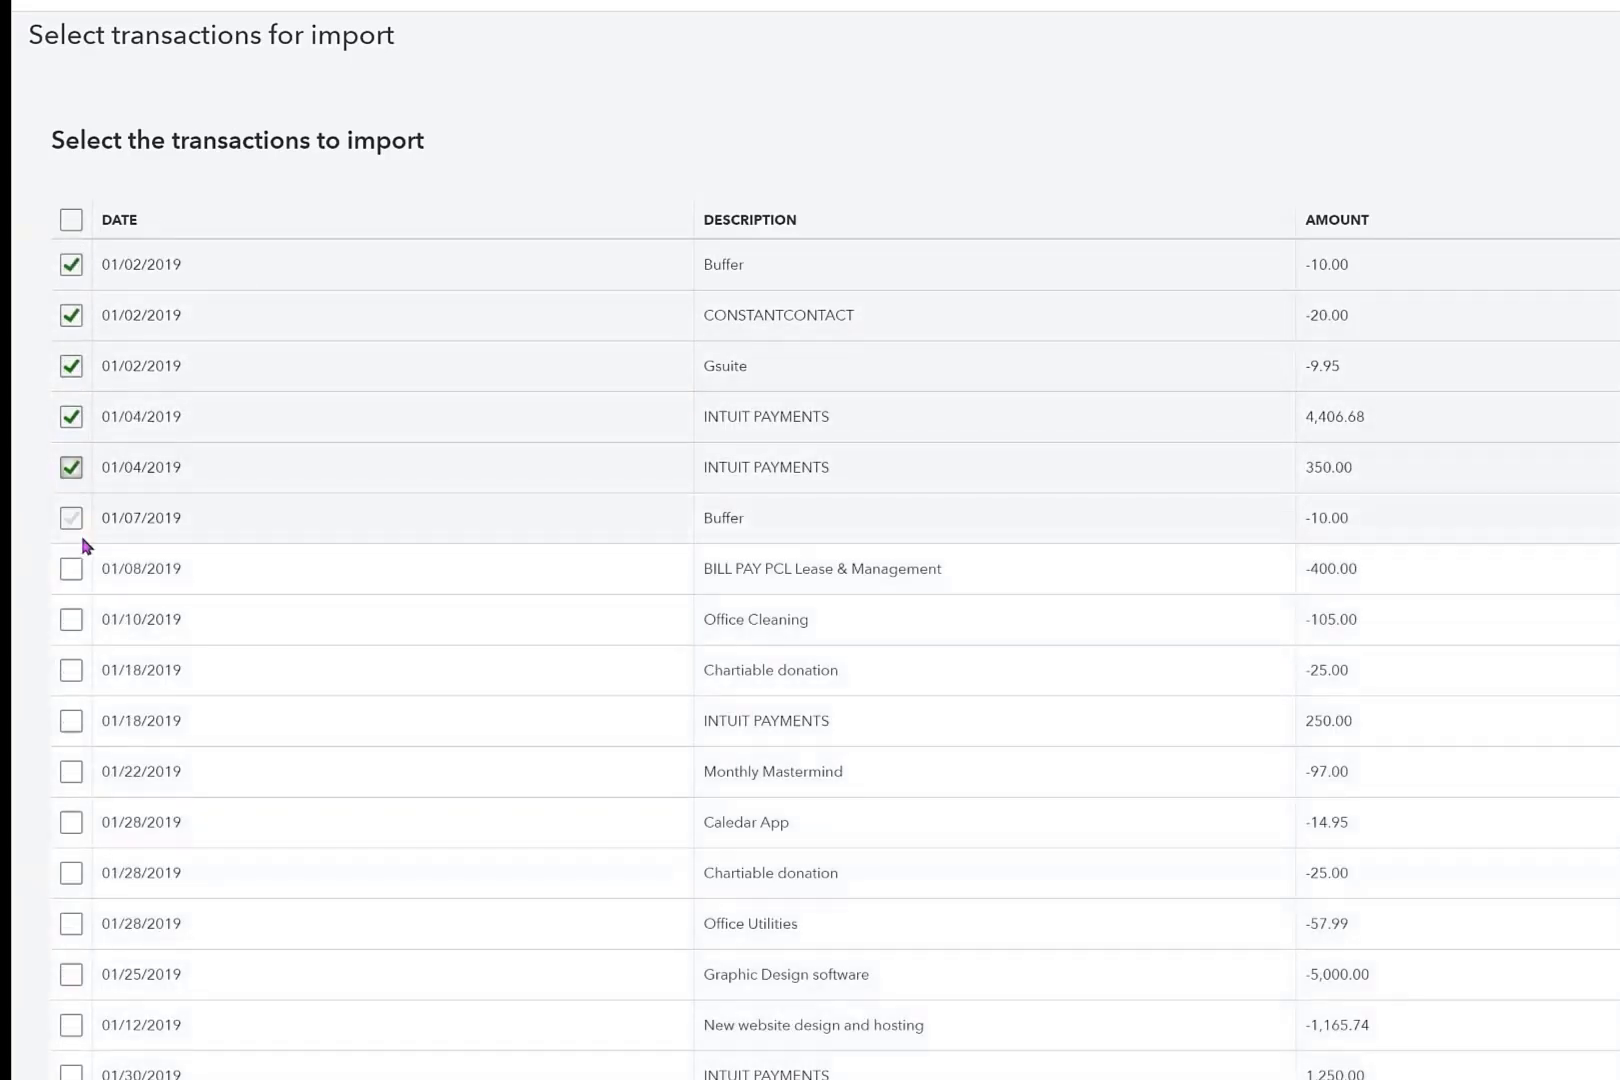
click(71, 568)
click(71, 712)
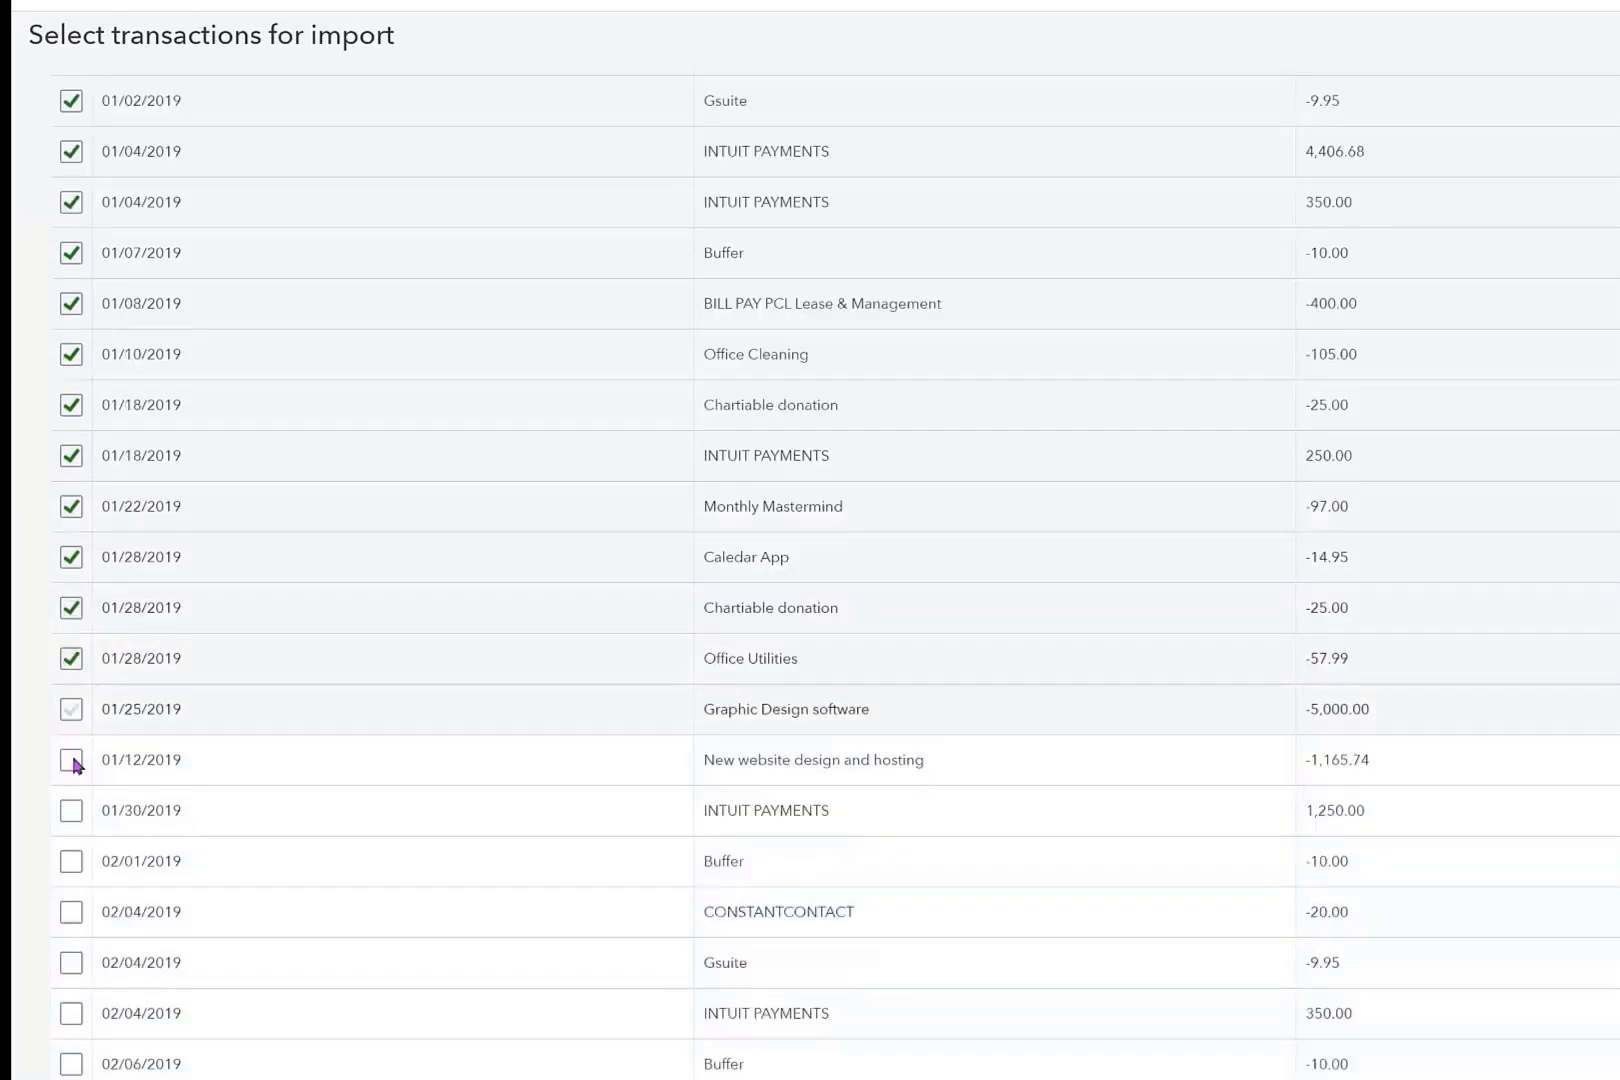
click(71, 760)
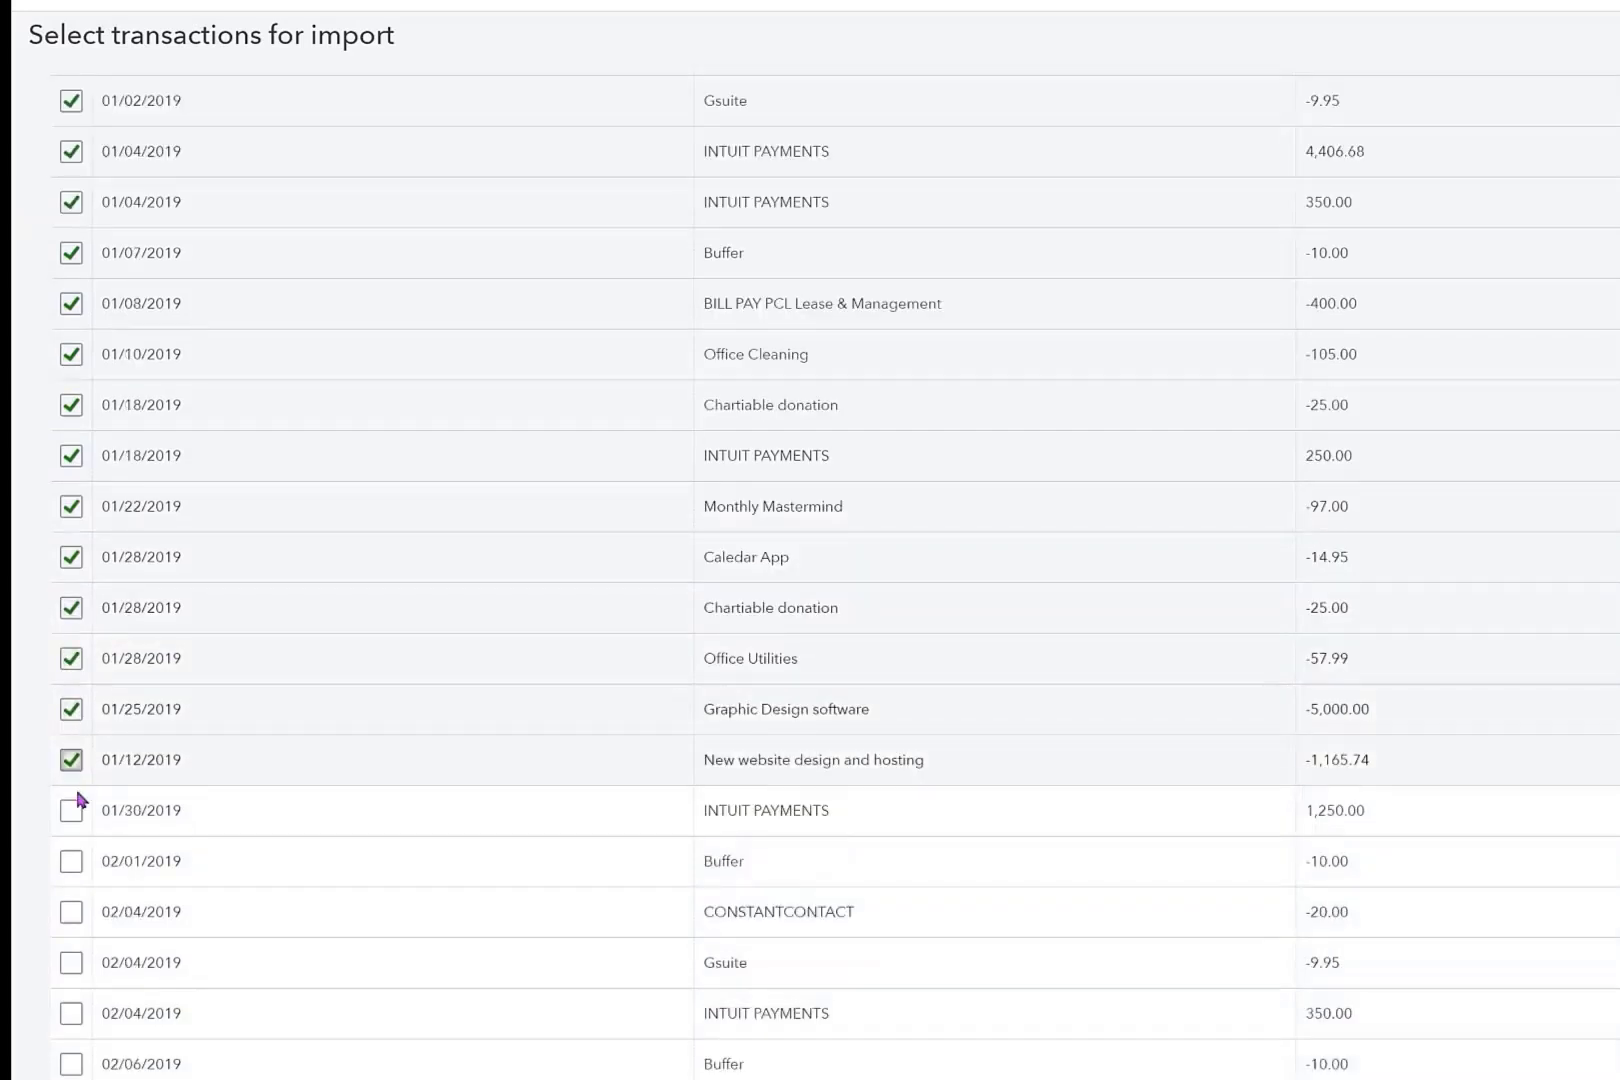
scroll(72, 655, down, 3)
click(68, 546)
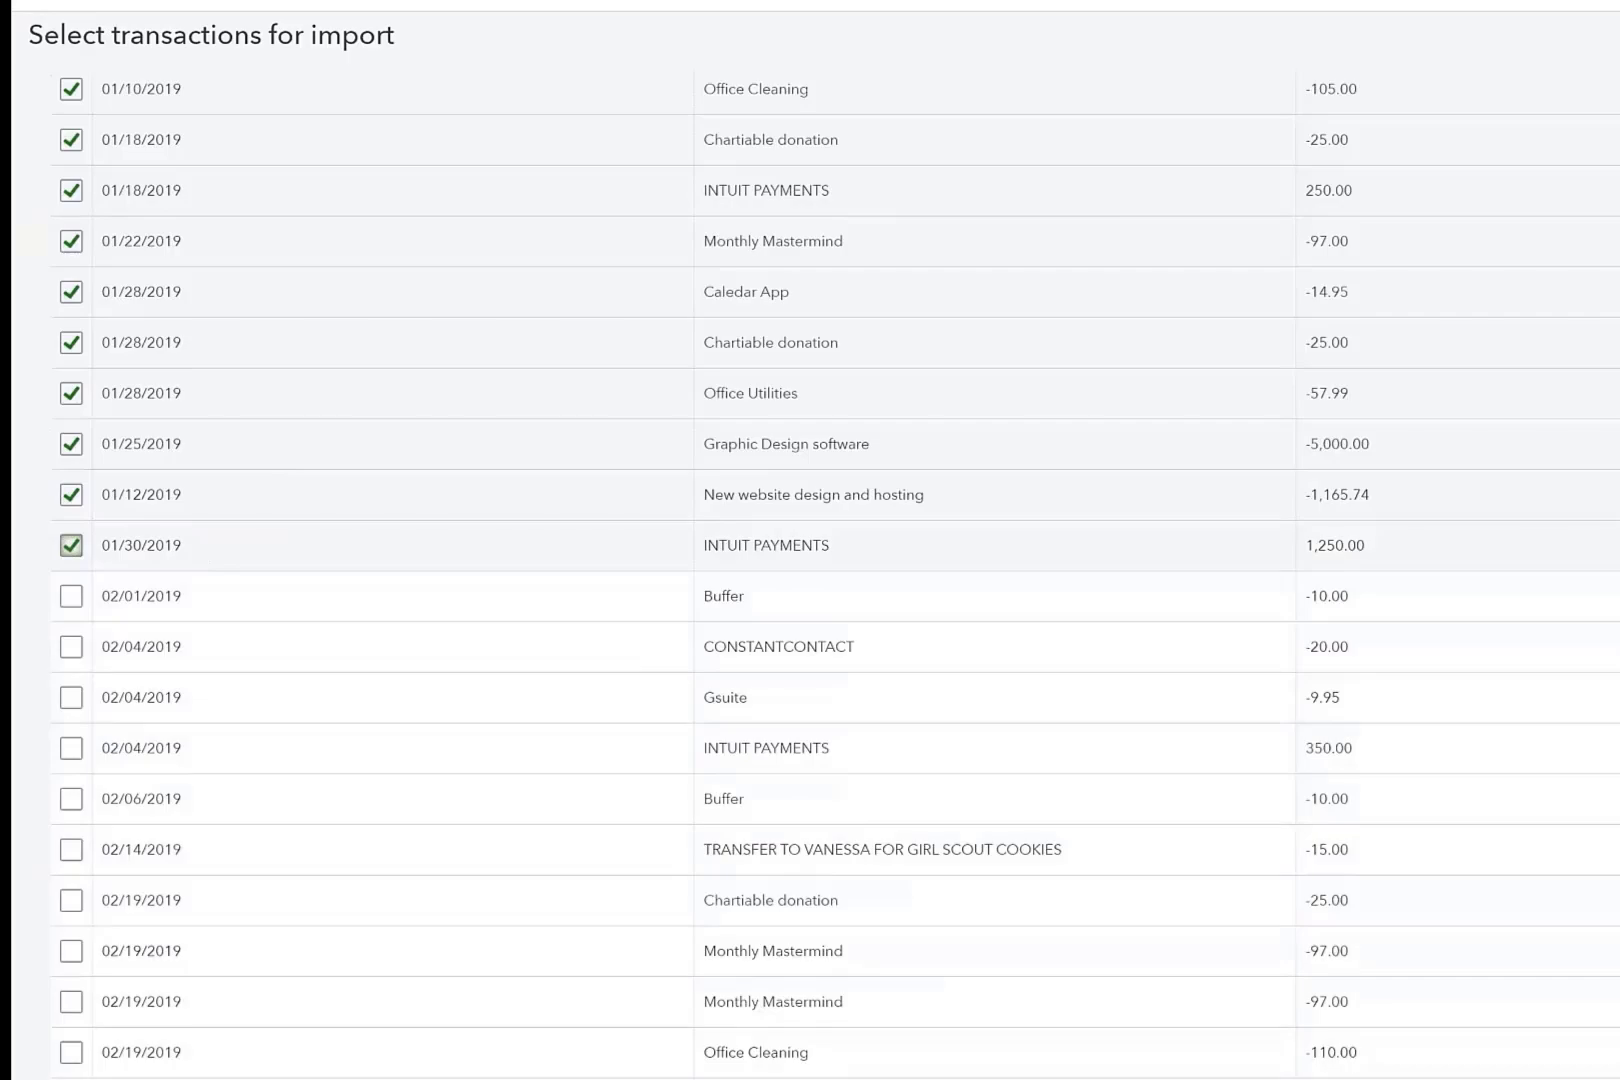
click(1610, 1075)
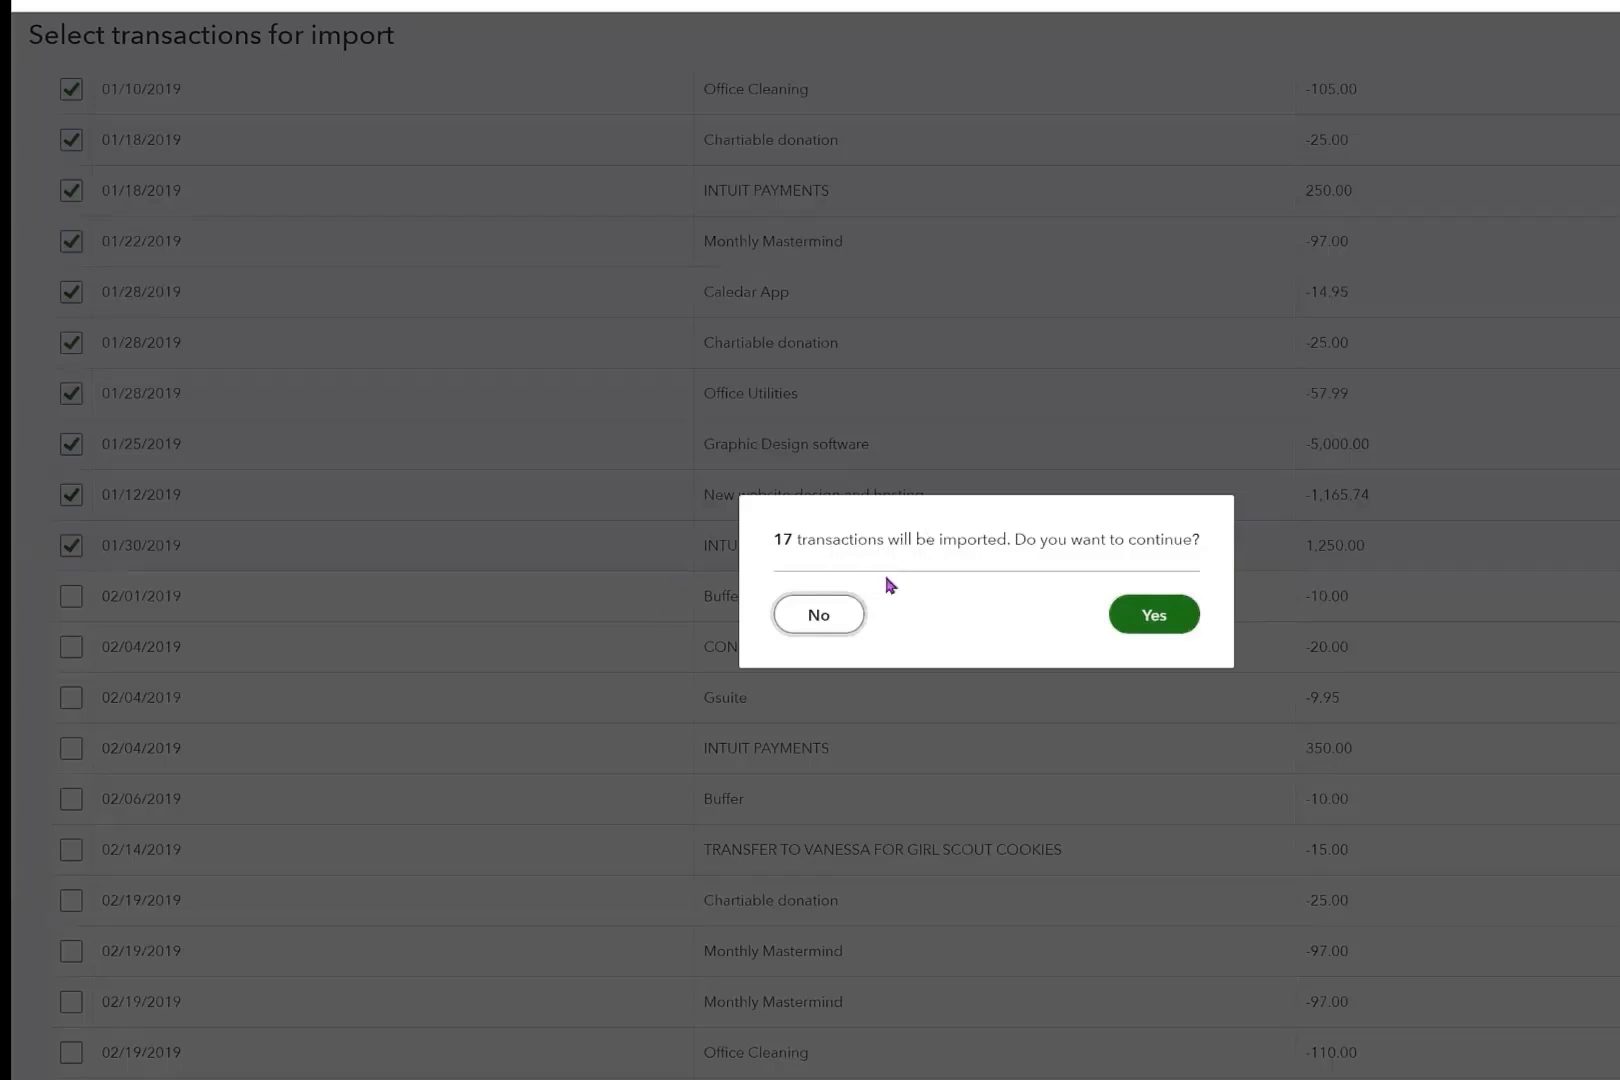
click(1158, 622)
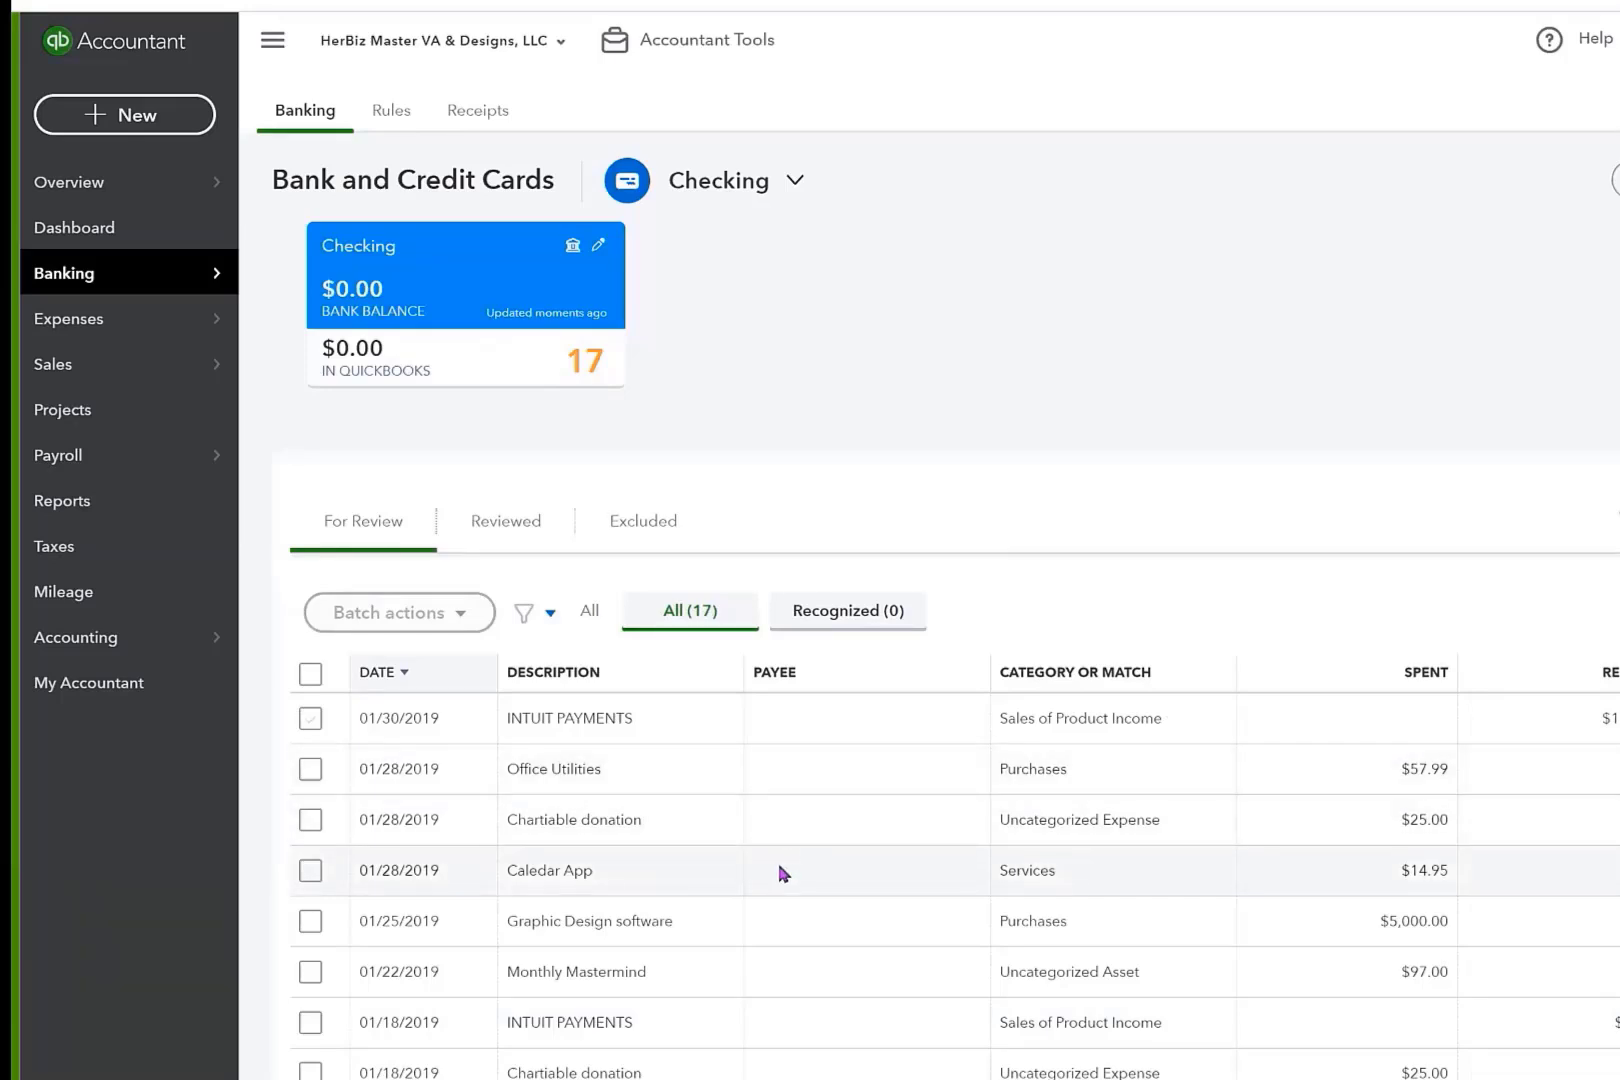
Review the imported Checking transactions and the category choices offered for the 01/30/2019 INTUIT PAYMENTS transaction.
scroll(615, 742, down, 1)
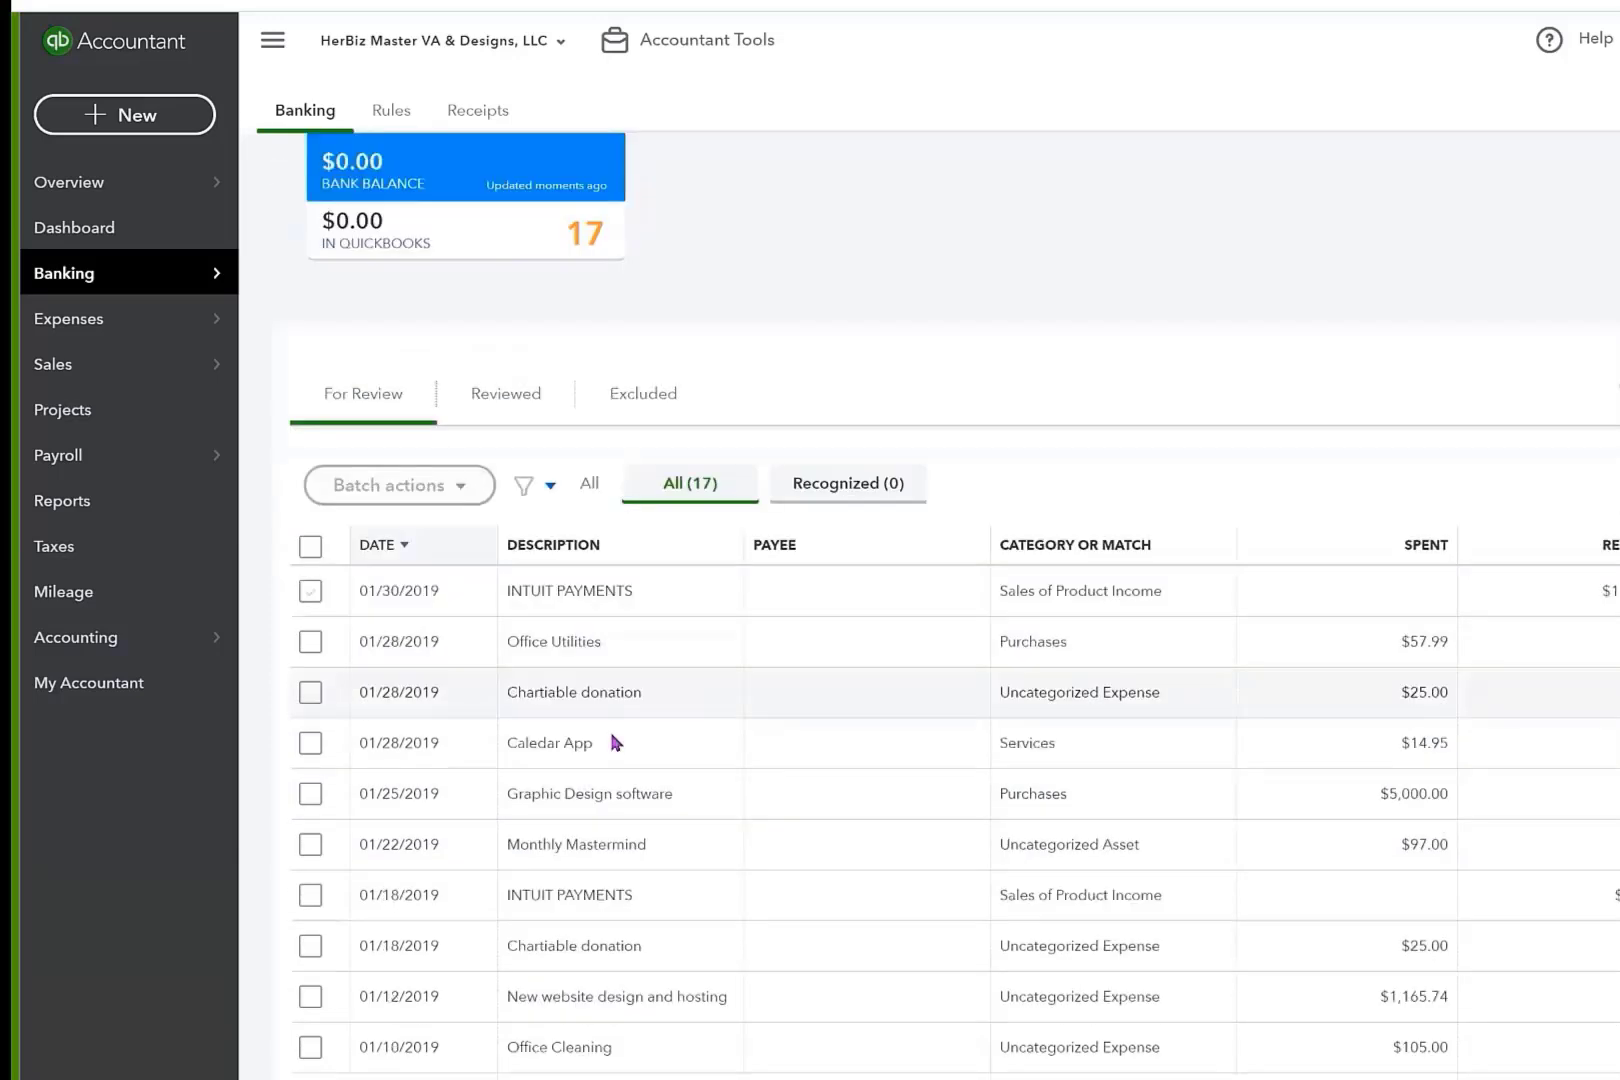
scroll(615, 742, down, 3)
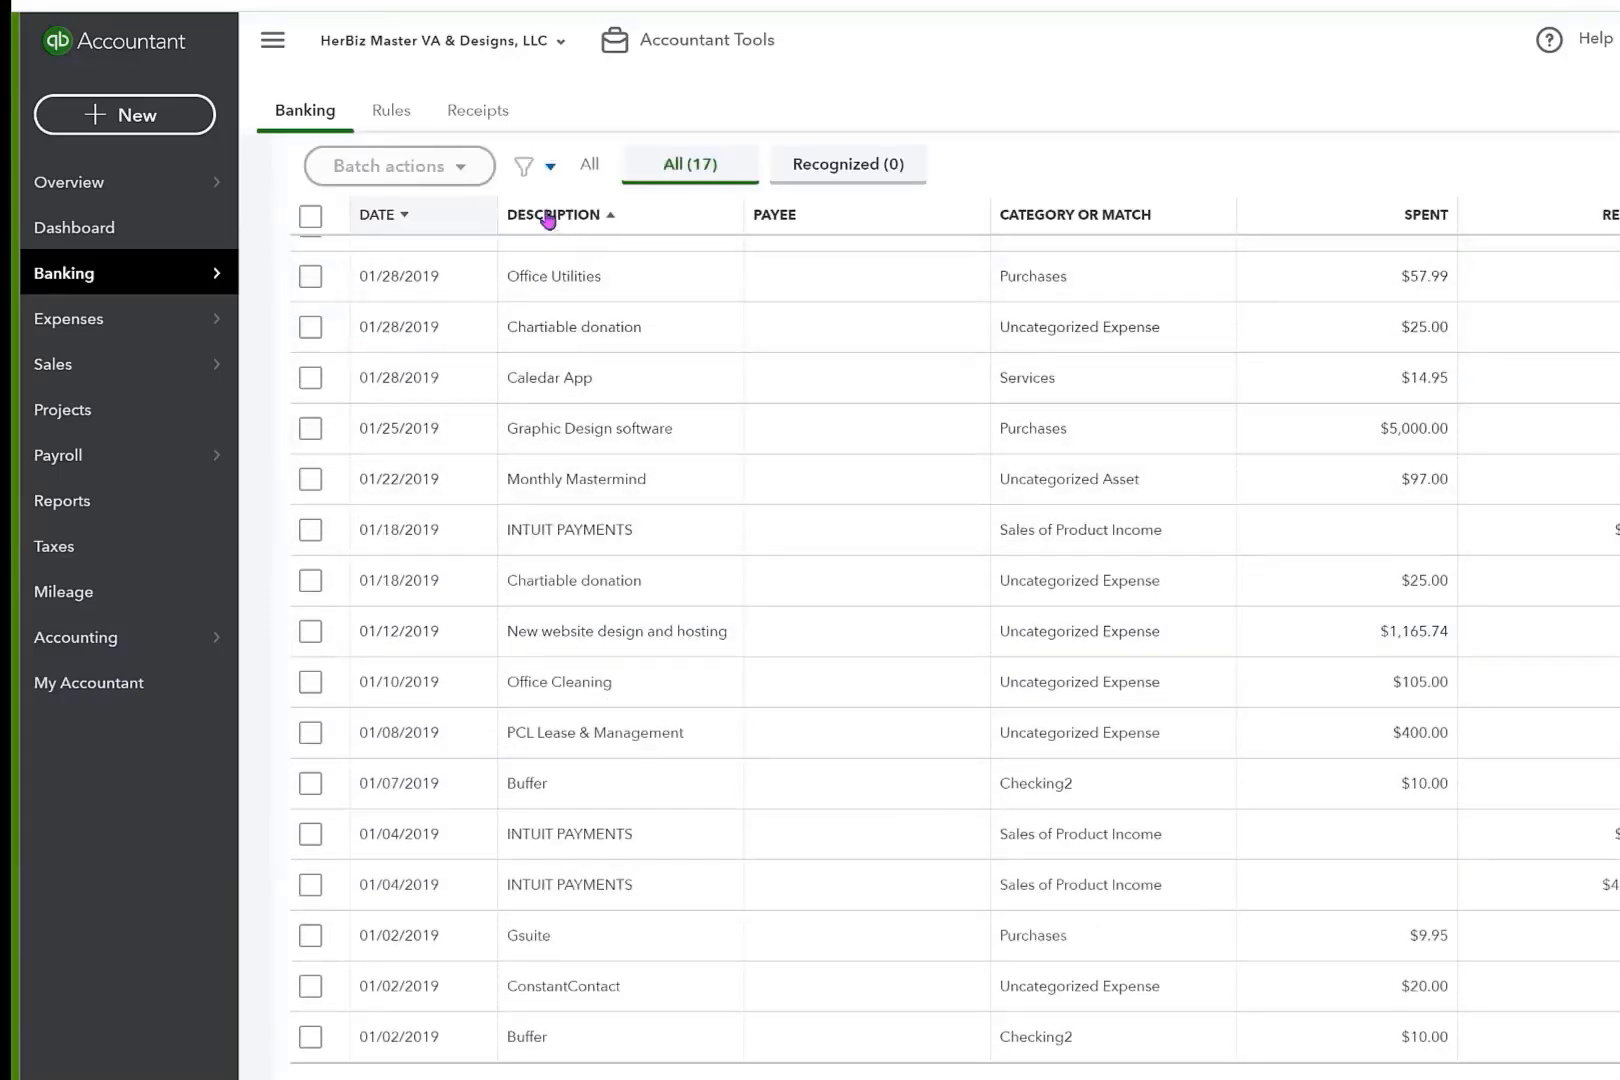
scroll(1128, 426, up, 3)
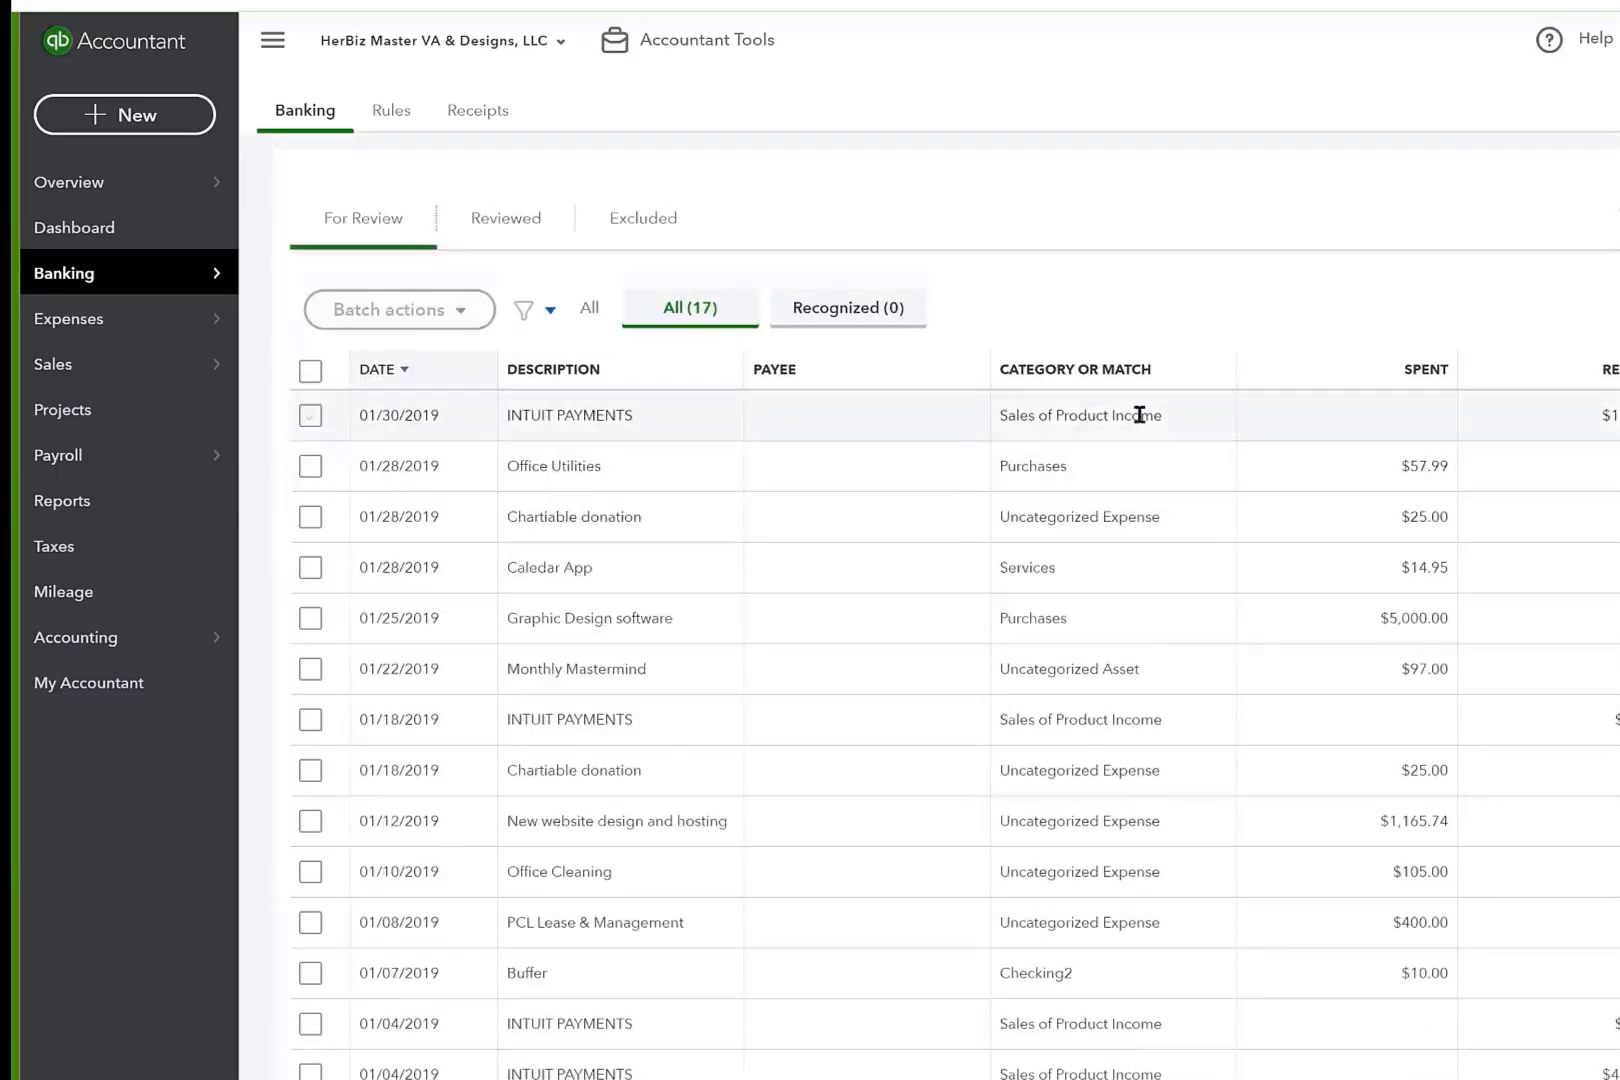
click(1229, 428)
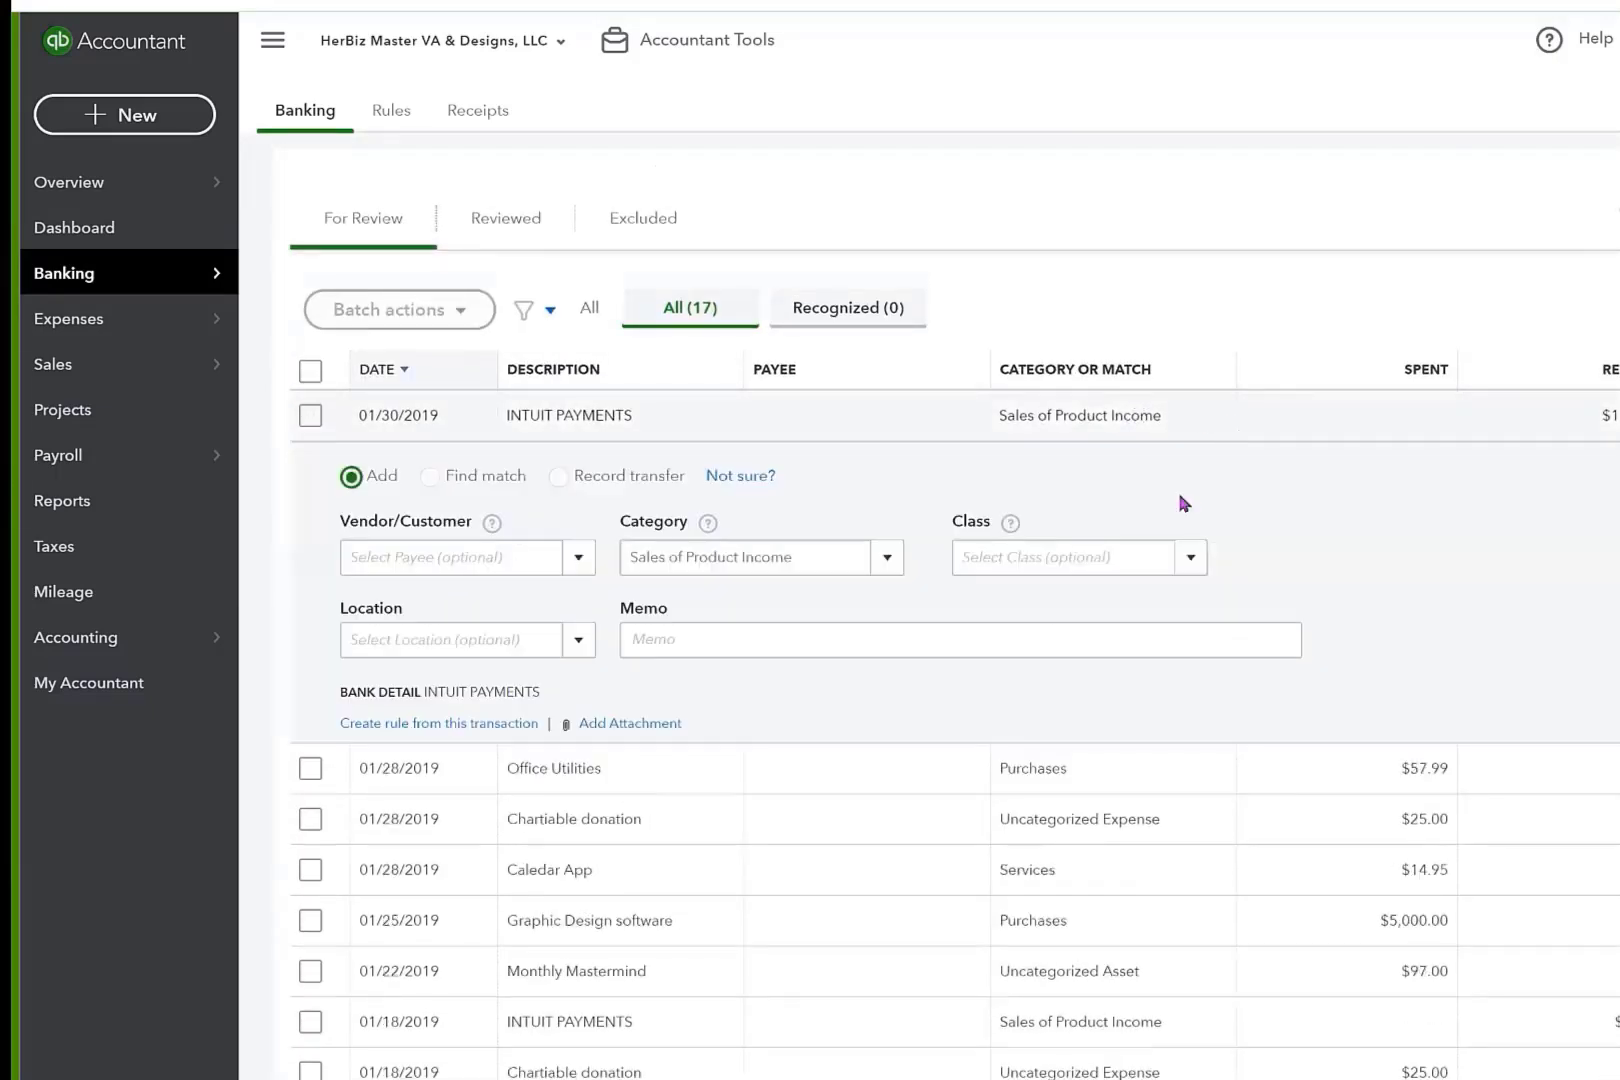
click(887, 560)
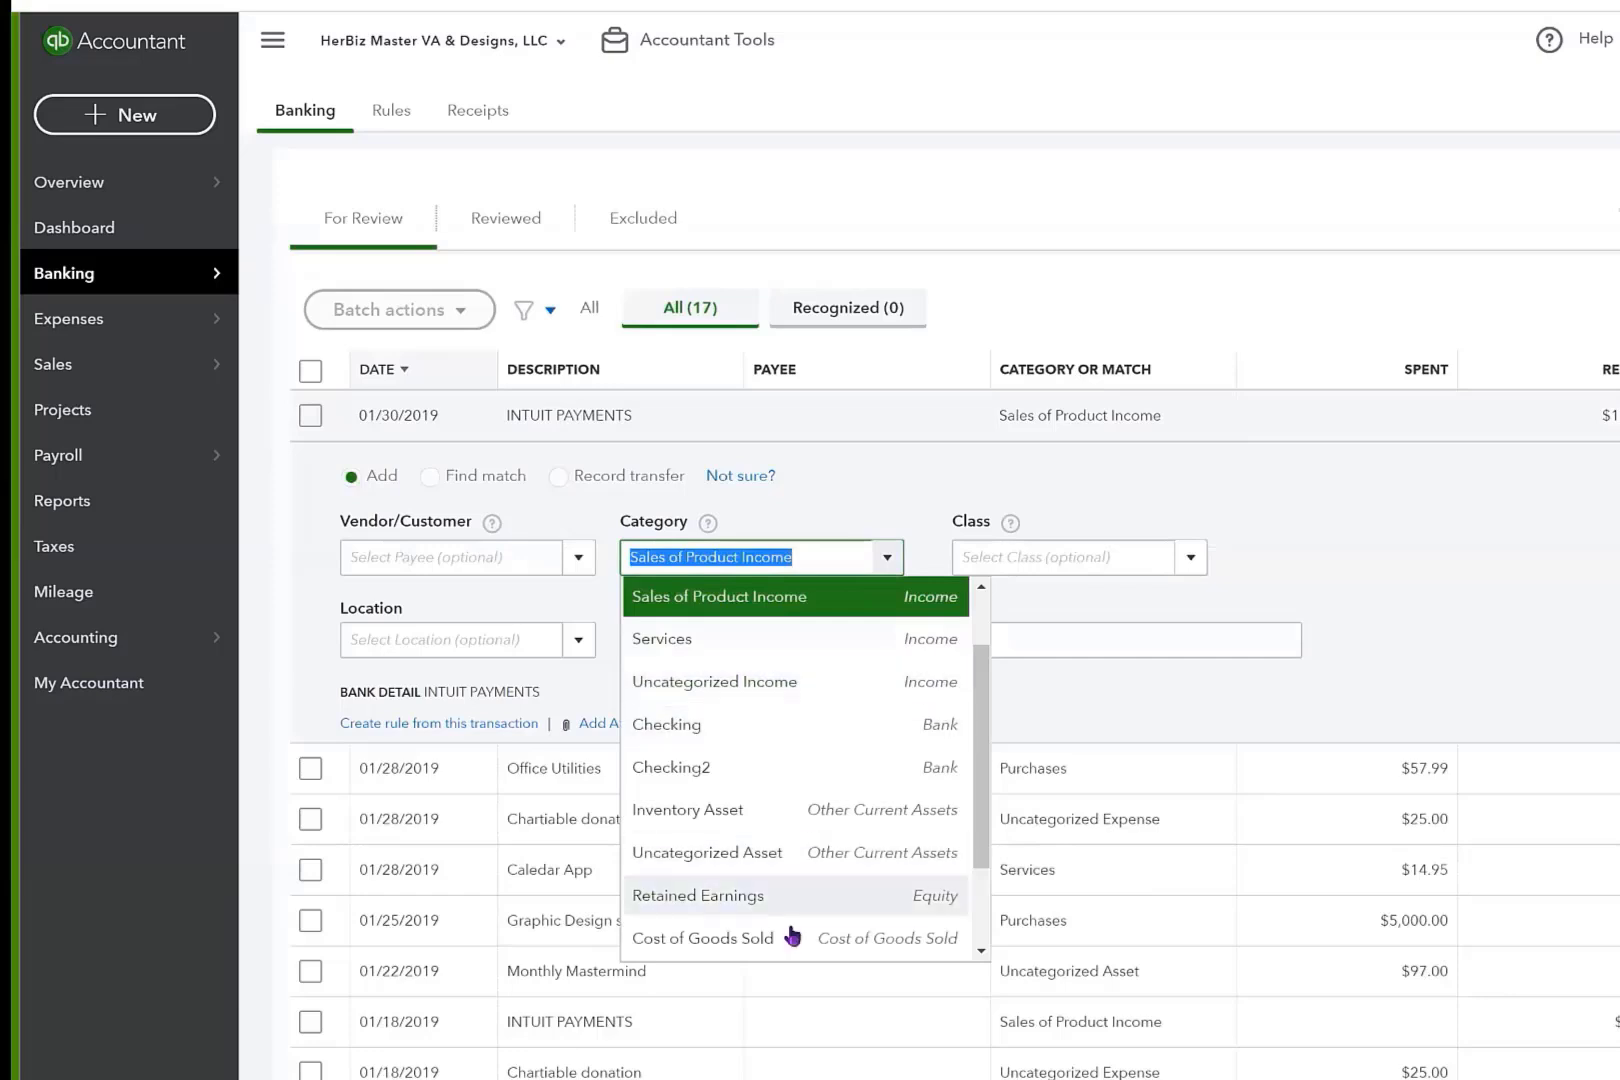
scroll(760, 660, up, 2)
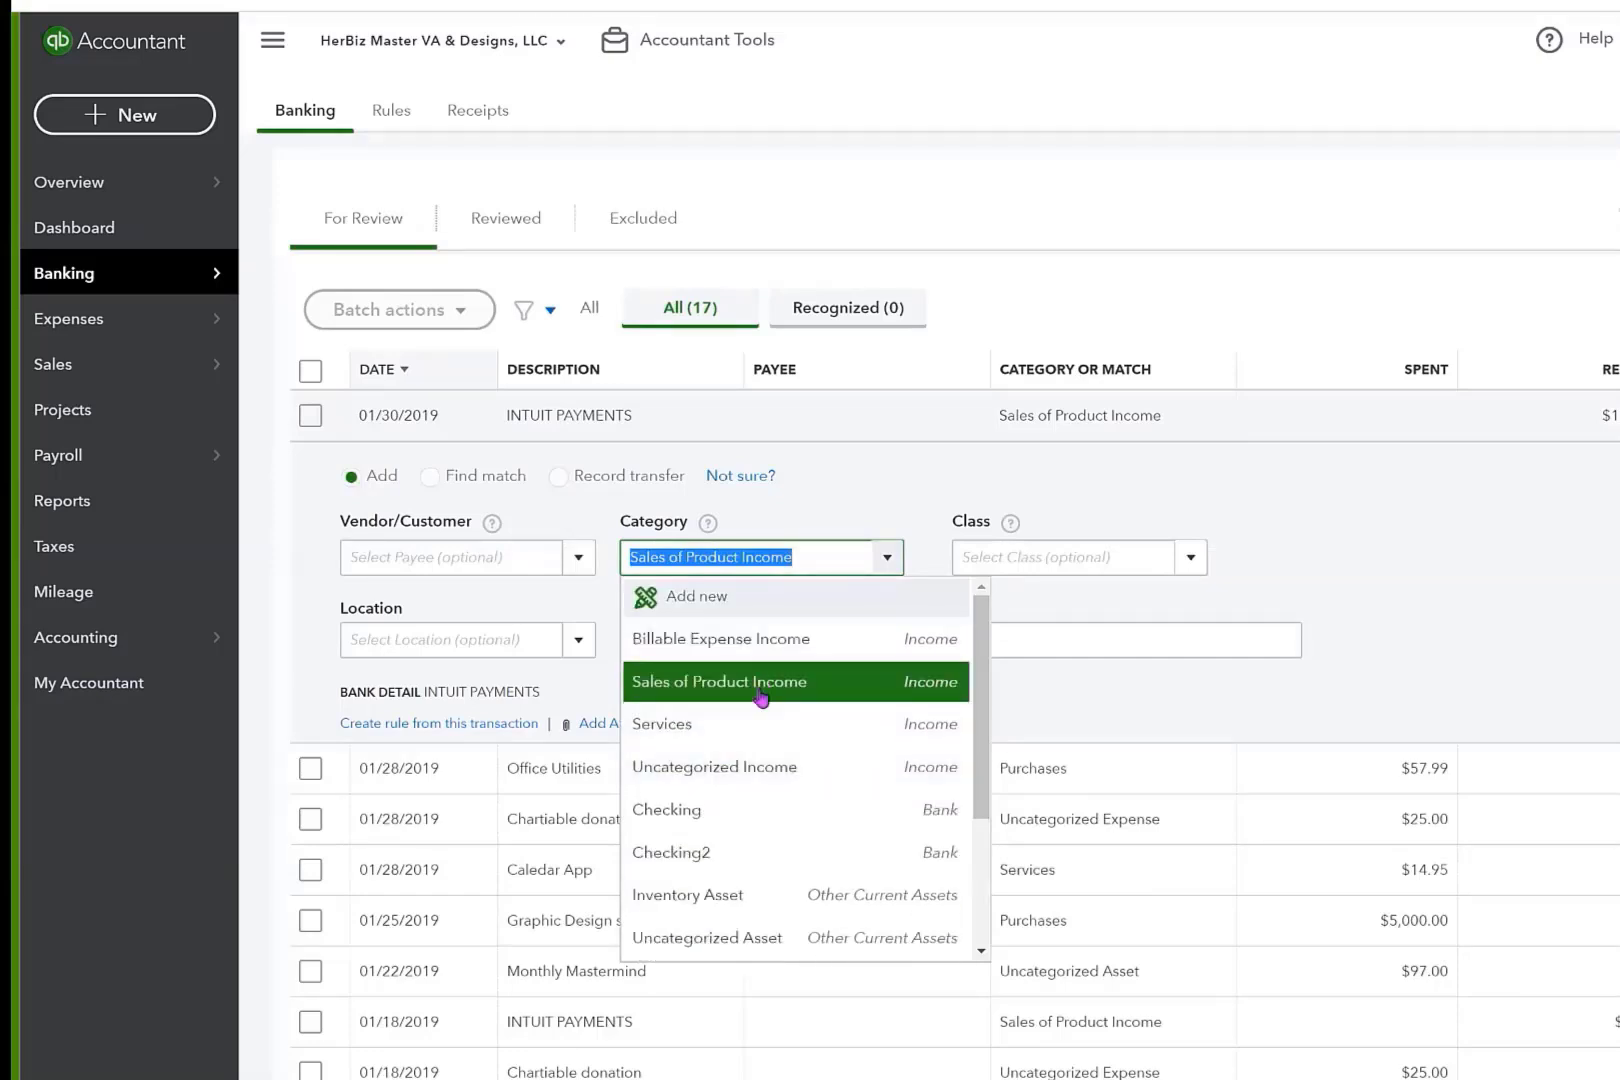
scroll(745, 800, down, 3)
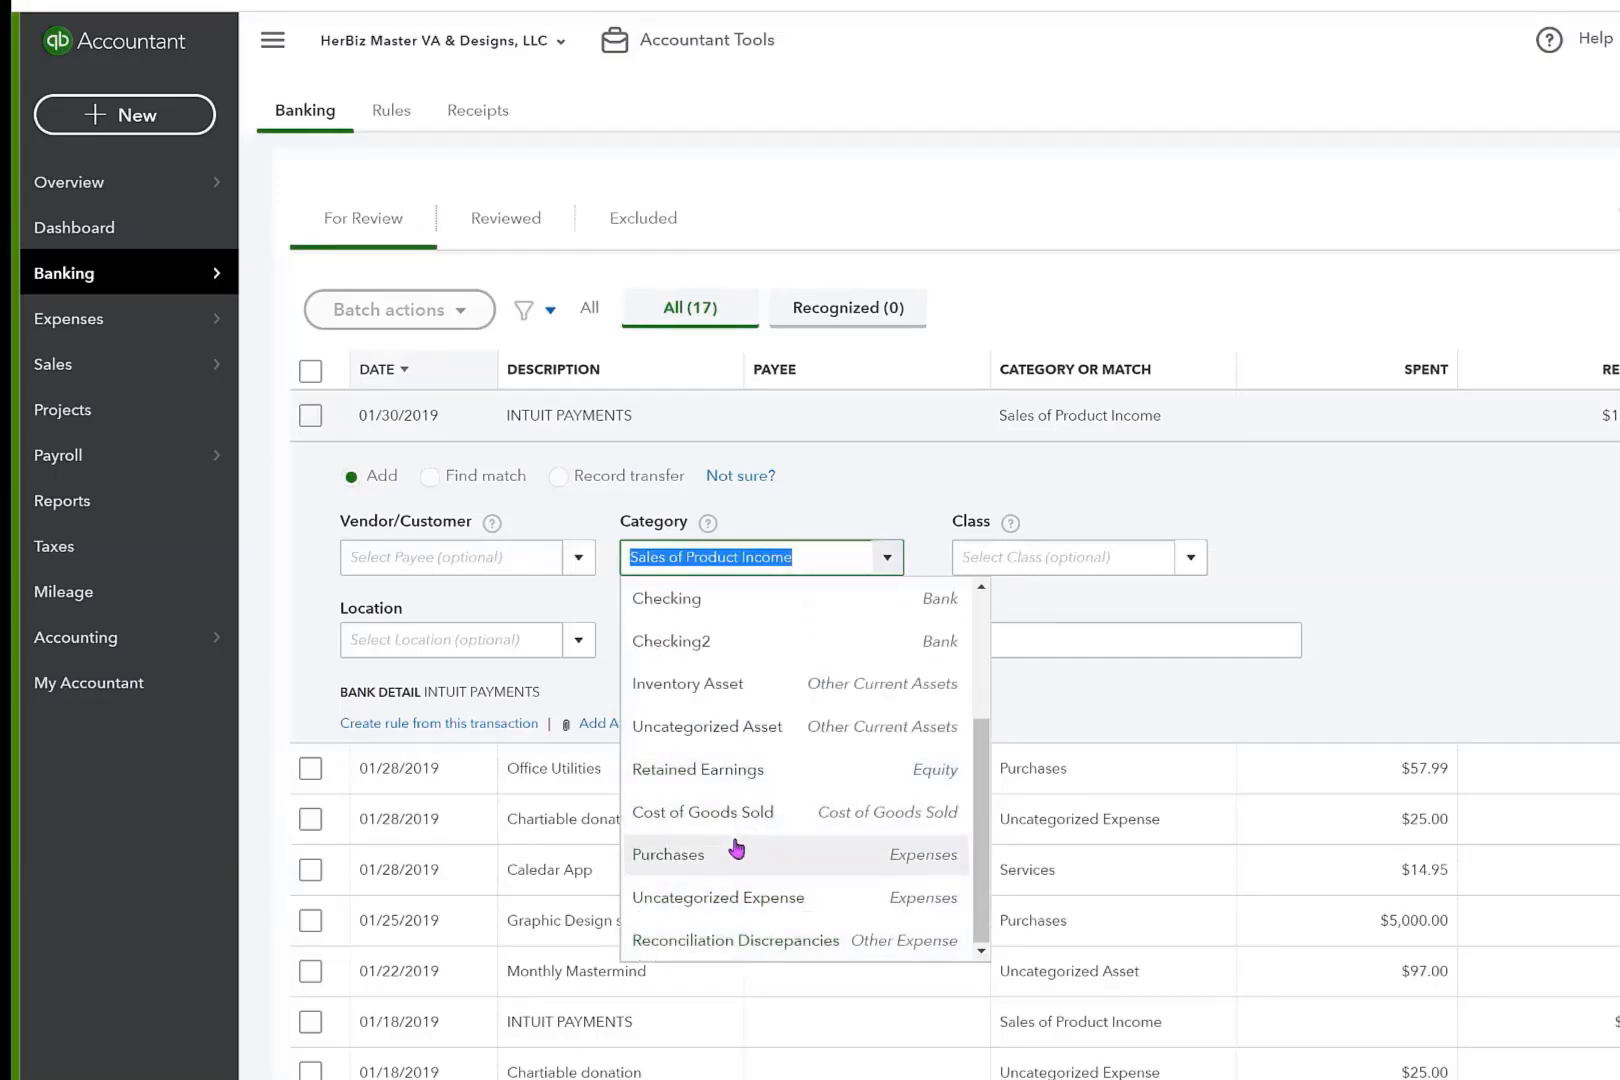
click(1377, 602)
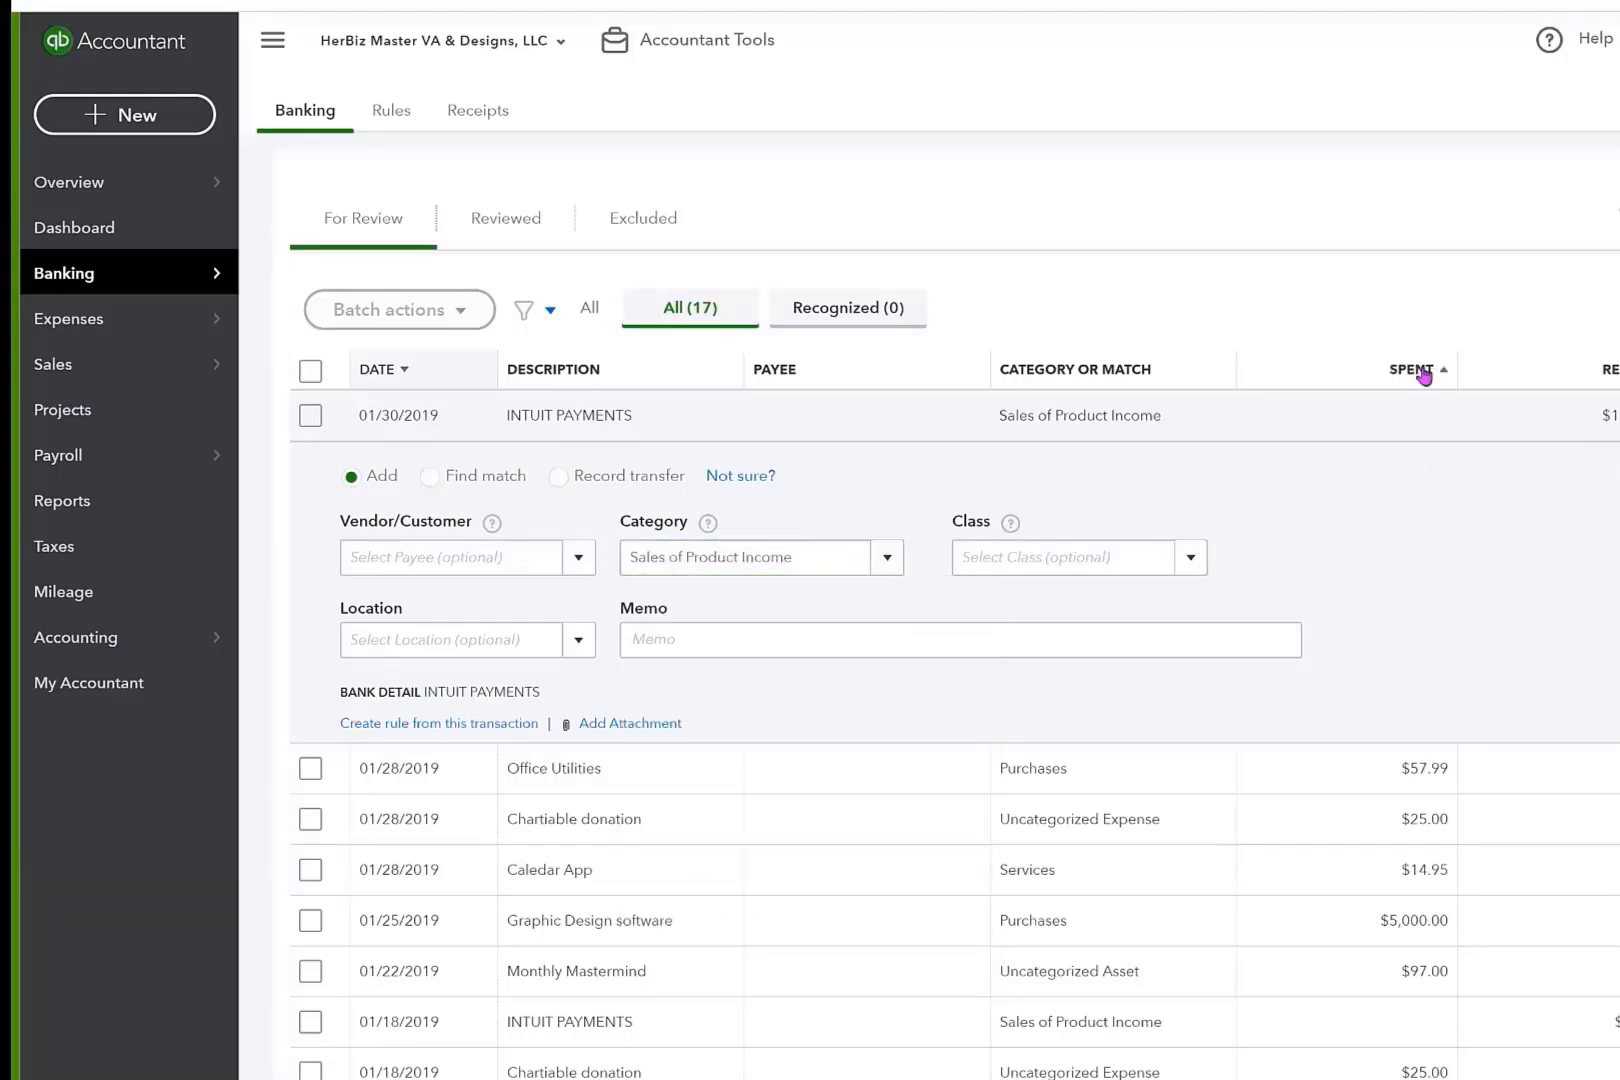
Sort the transactions for review by amount received, and then by amount spent from largest to smallest.
click(1605, 369)
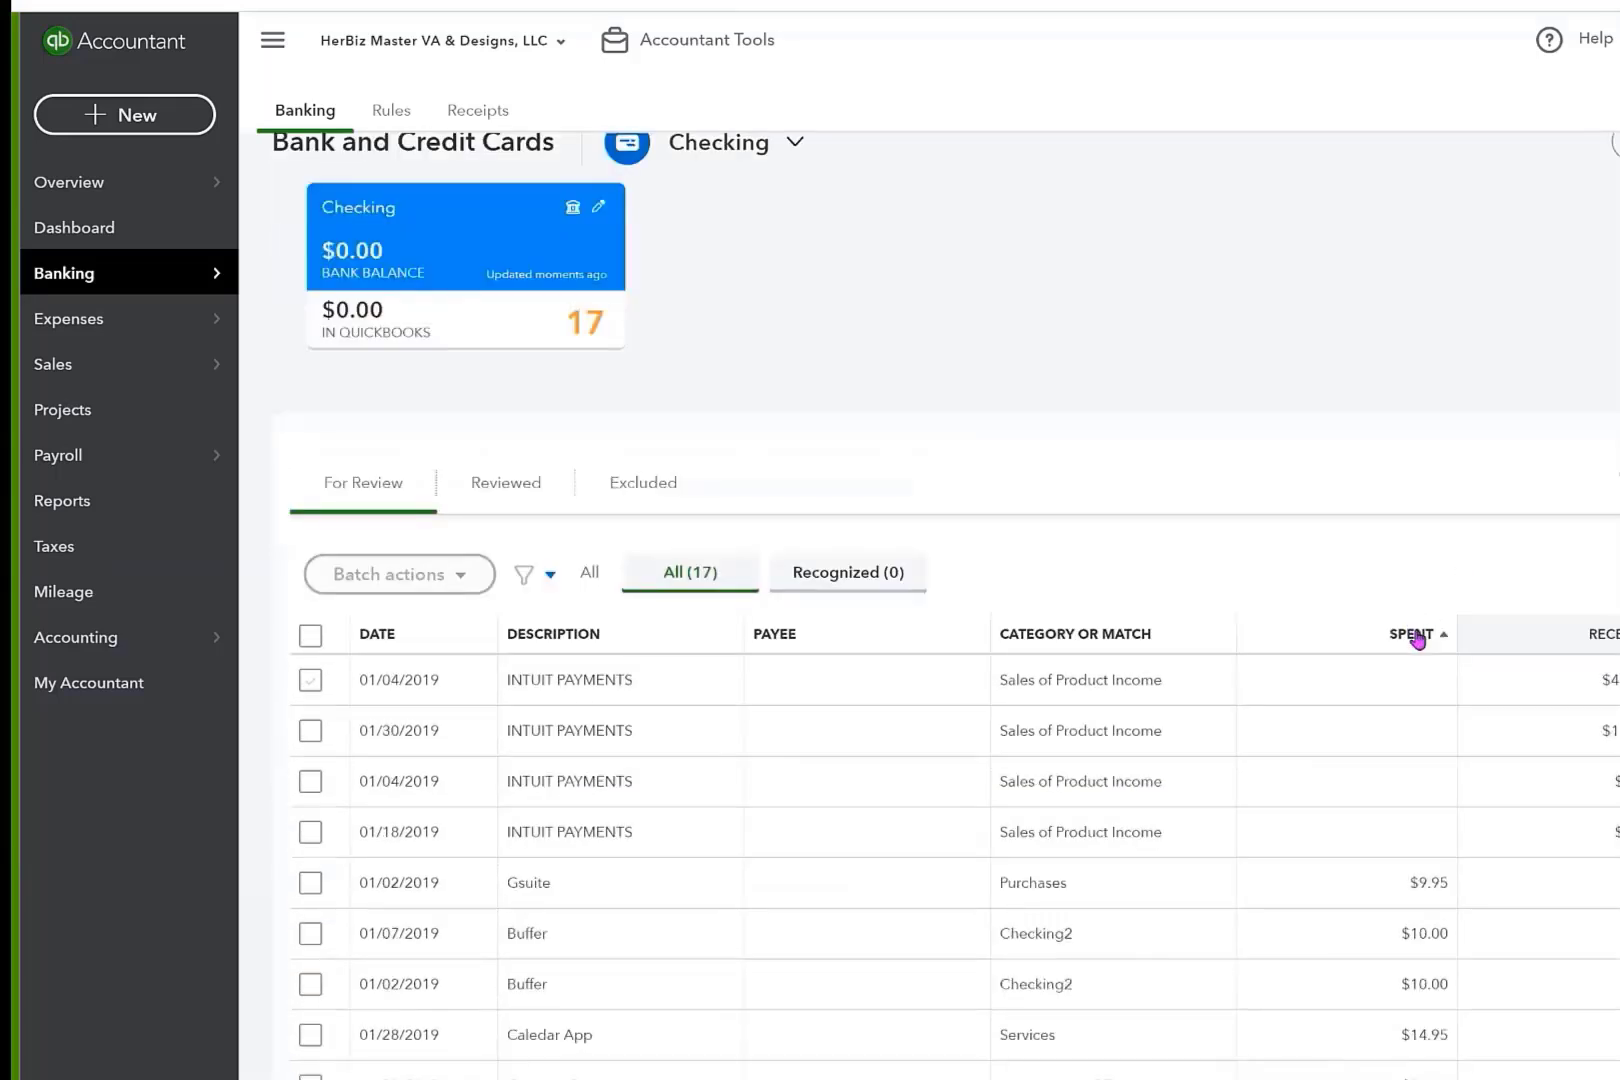
click(1417, 636)
scroll(1392, 918, down, 3)
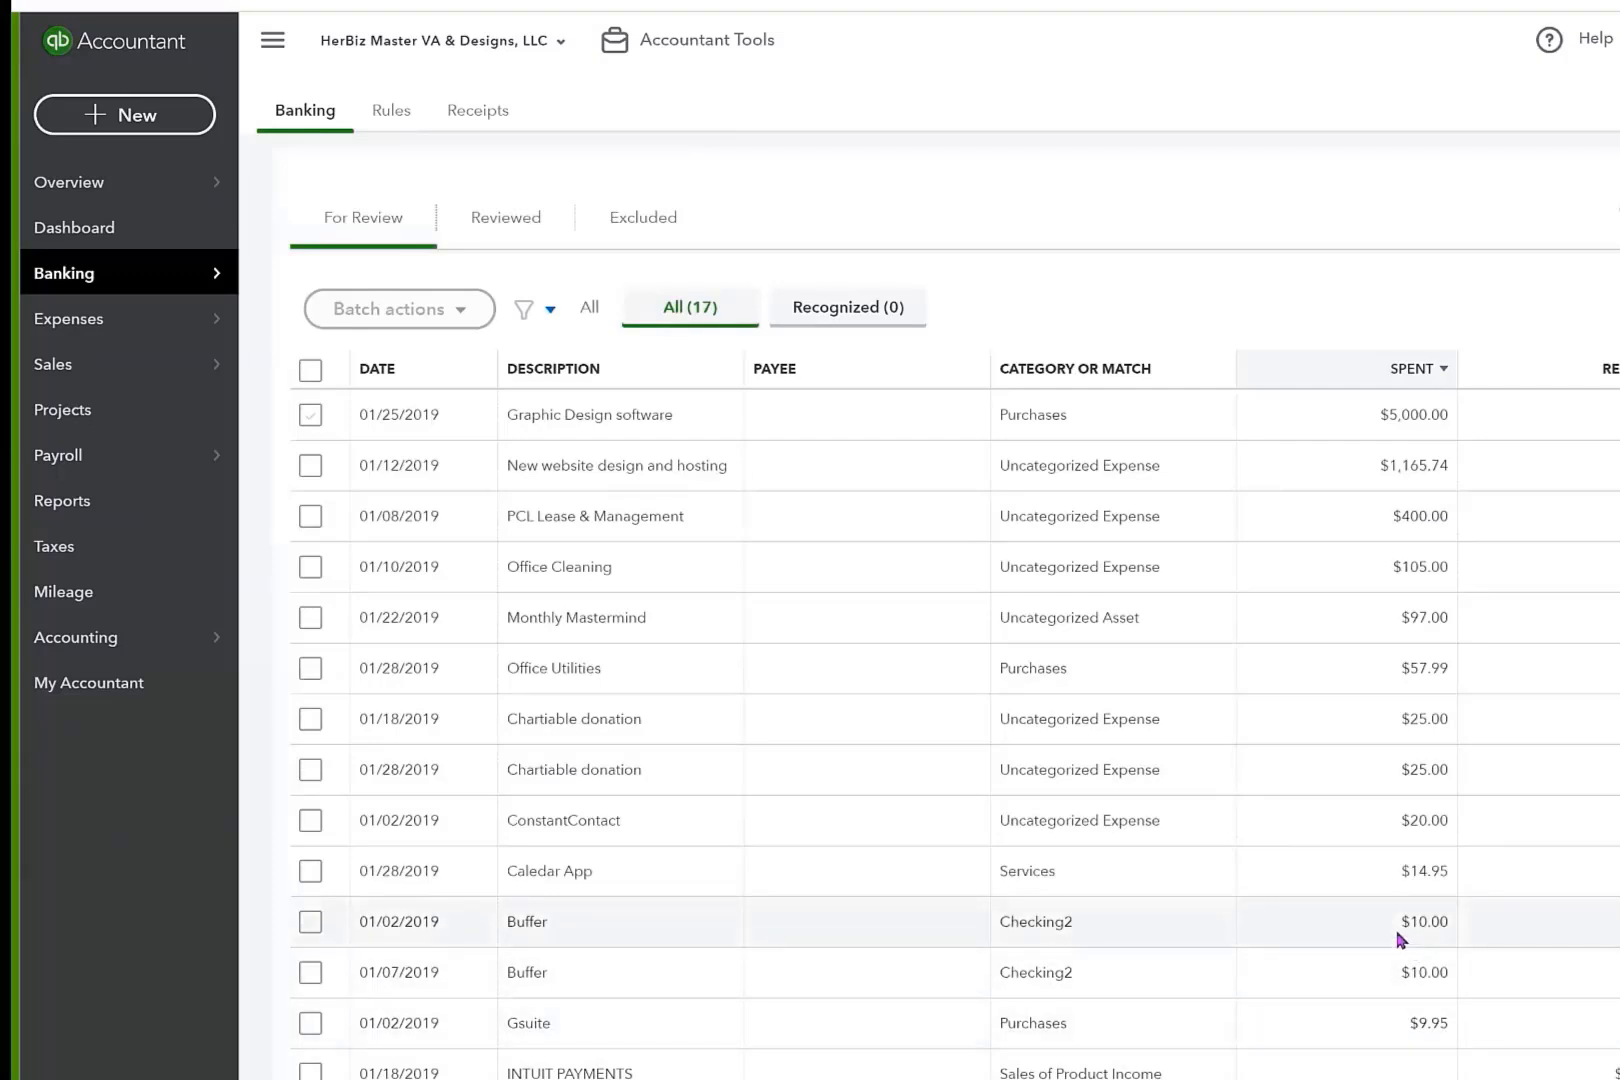
scroll(1400, 930, up, 1)
scroll(1400, 915, up, 3)
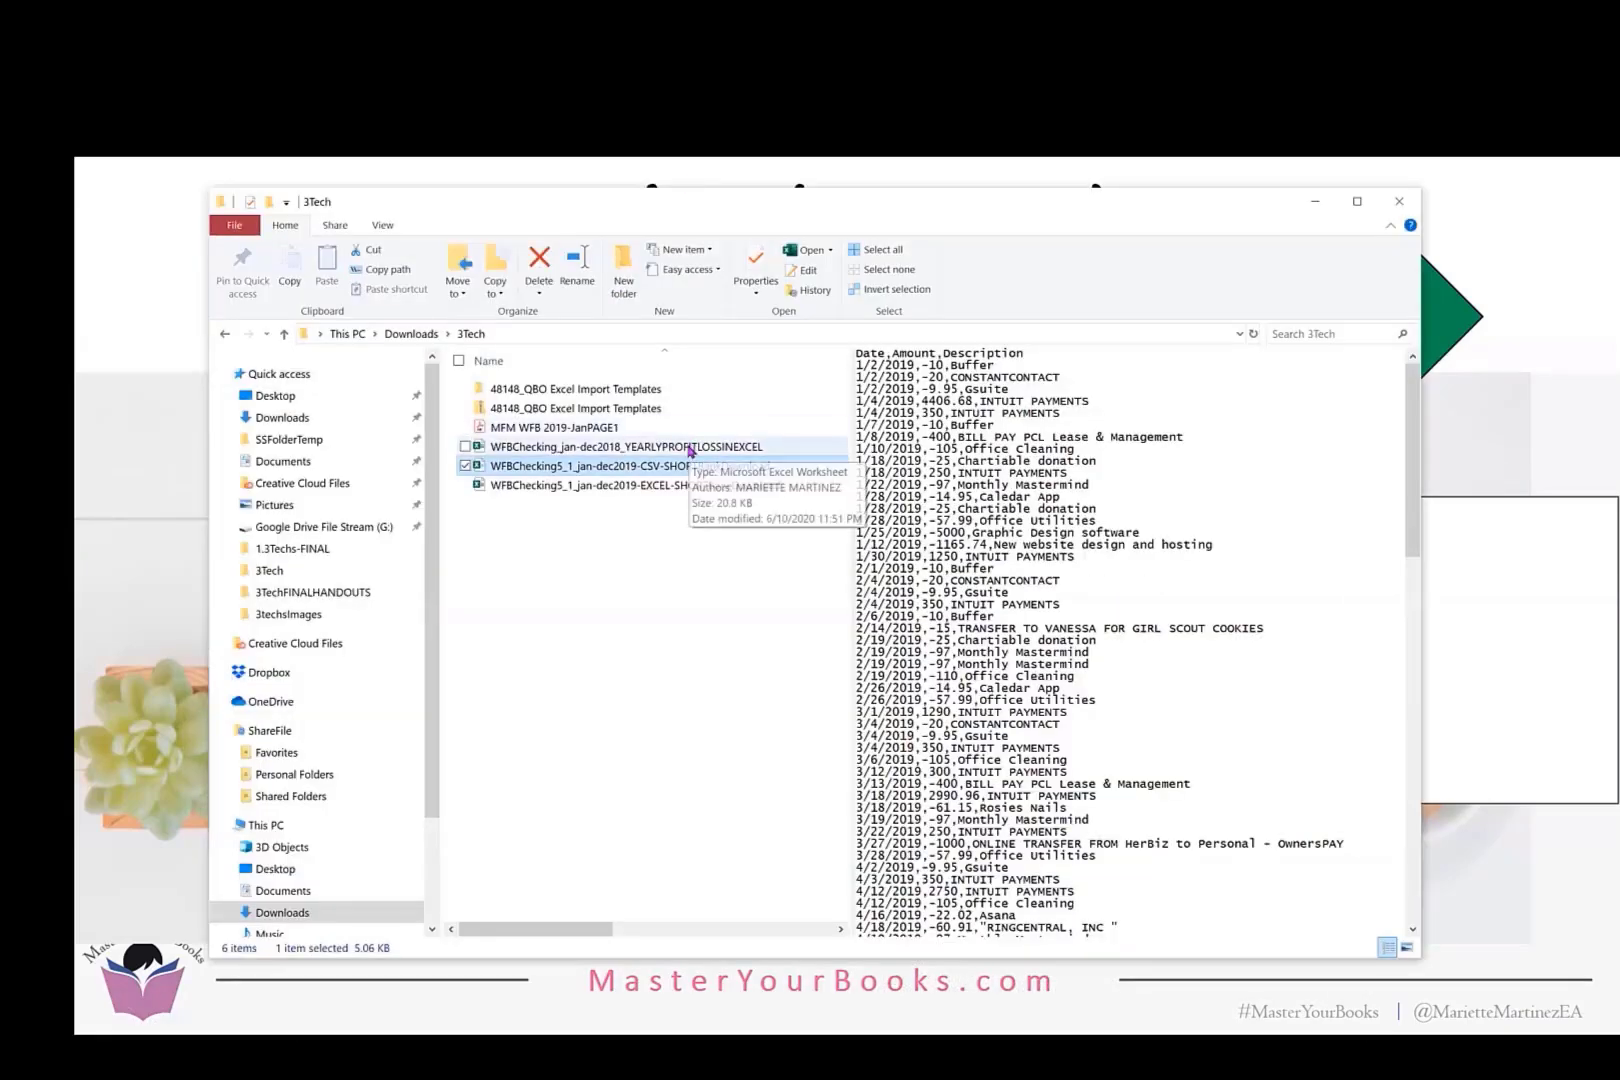
Open the WFBChecking_jan-dec2018_YEARLYPROFITLOSSINEXCEL workbook from the 3Tech folder in Excel.
click(690, 448)
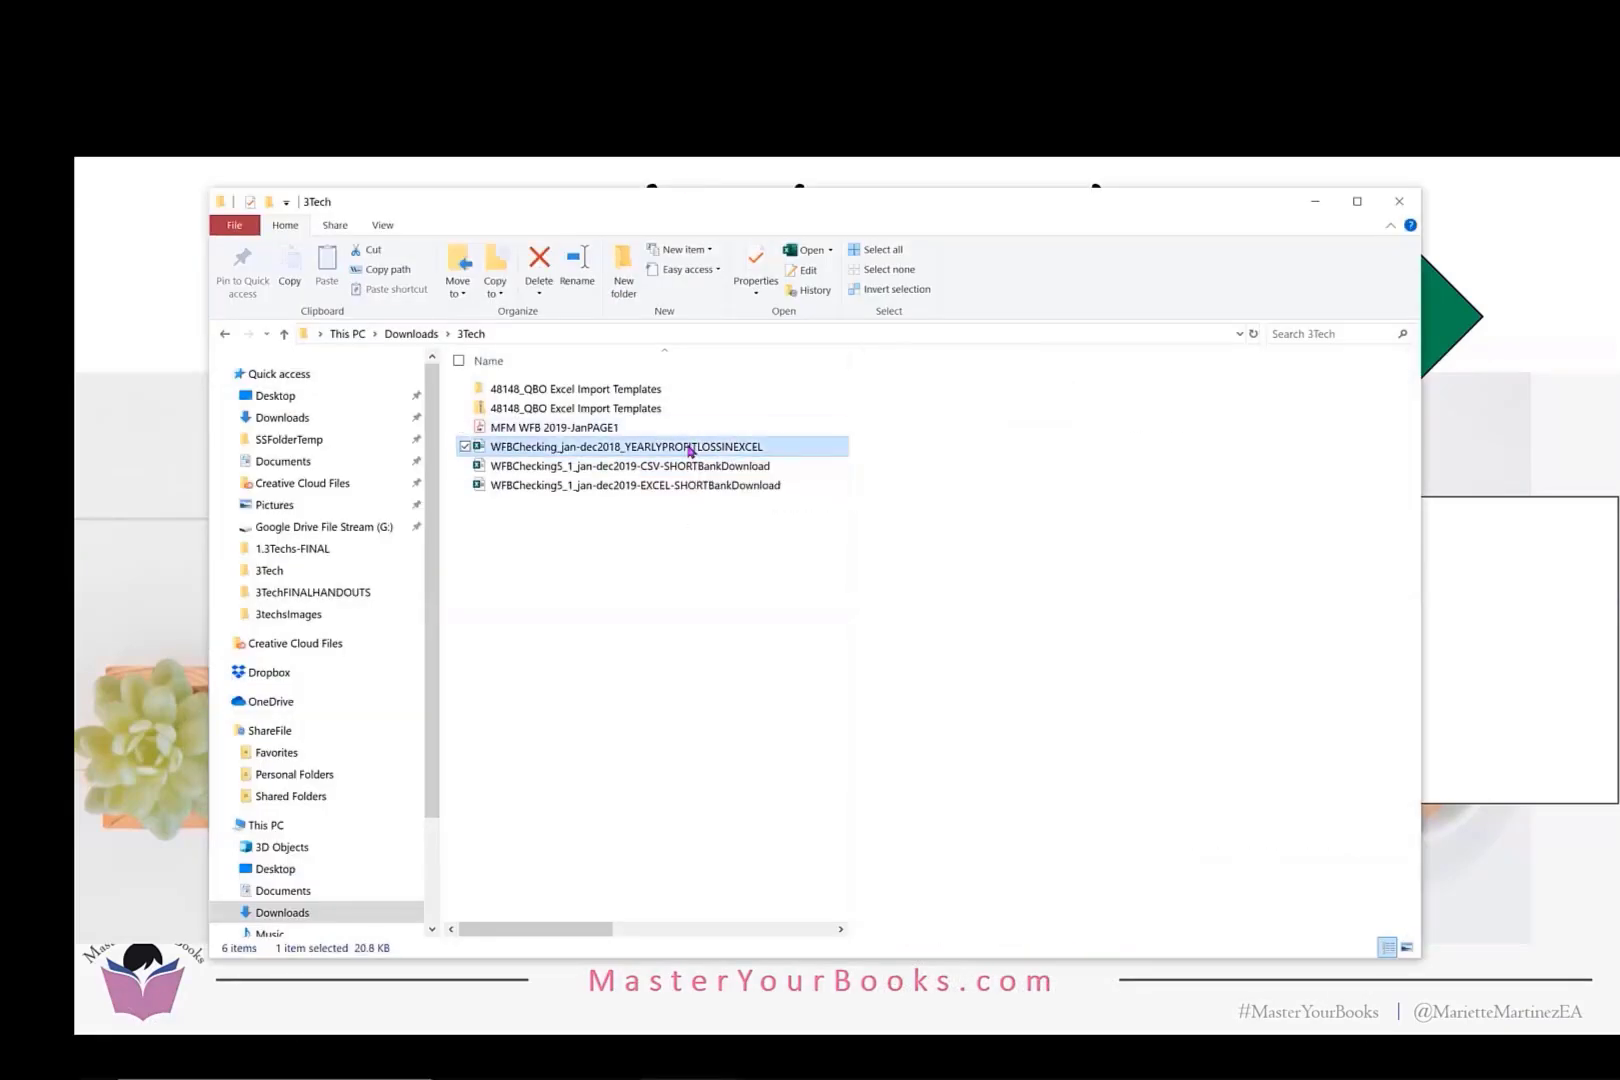
double_click(689, 450)
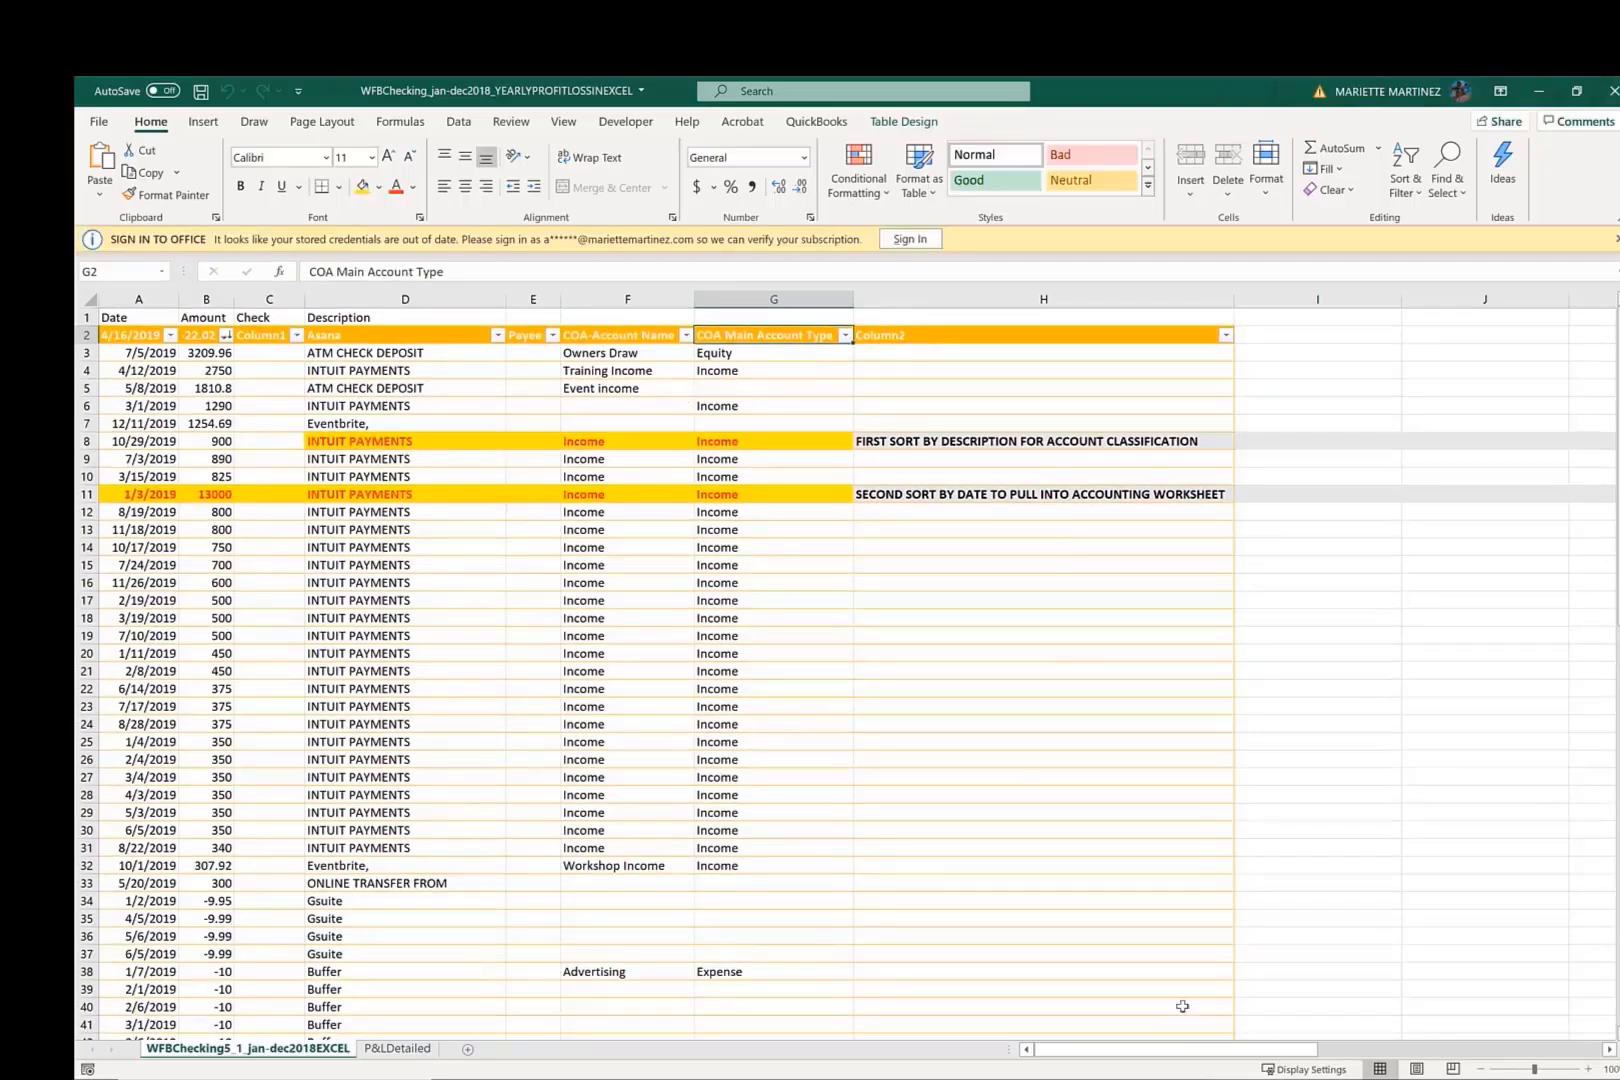
drag(1535, 1069, 1543, 1069)
click(1547, 1070)
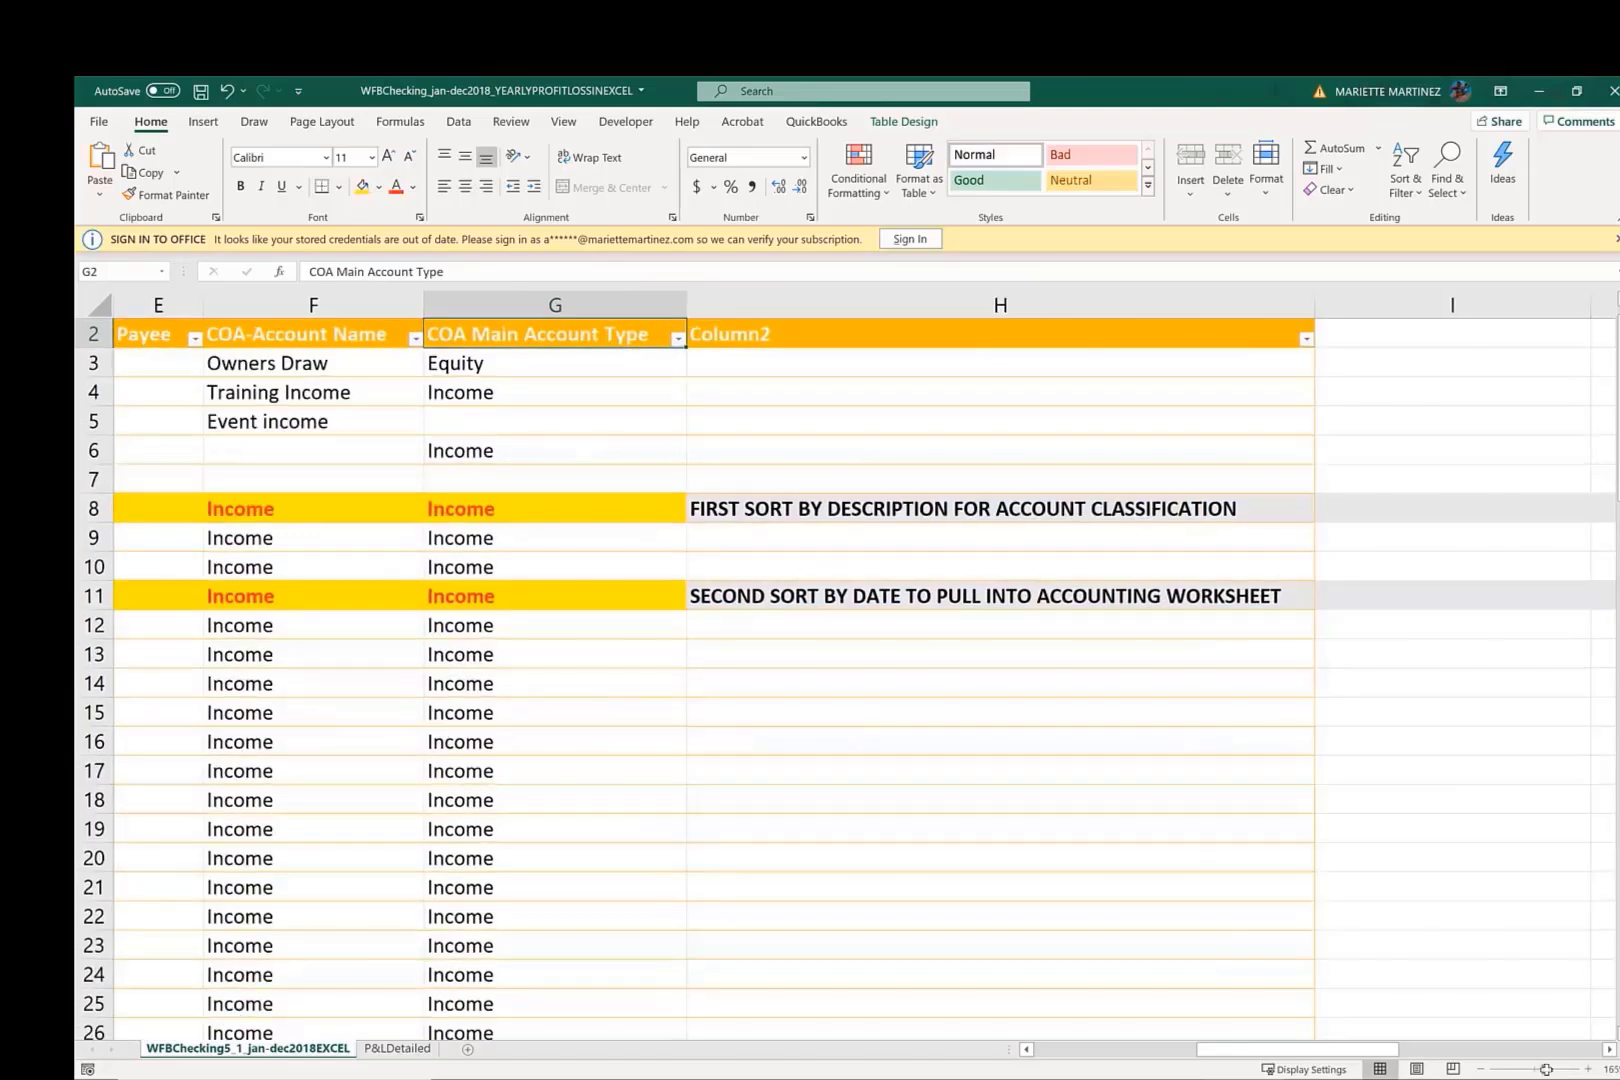
scroll(785, 730, up, 1)
drag(1243, 1040, 1064, 1076)
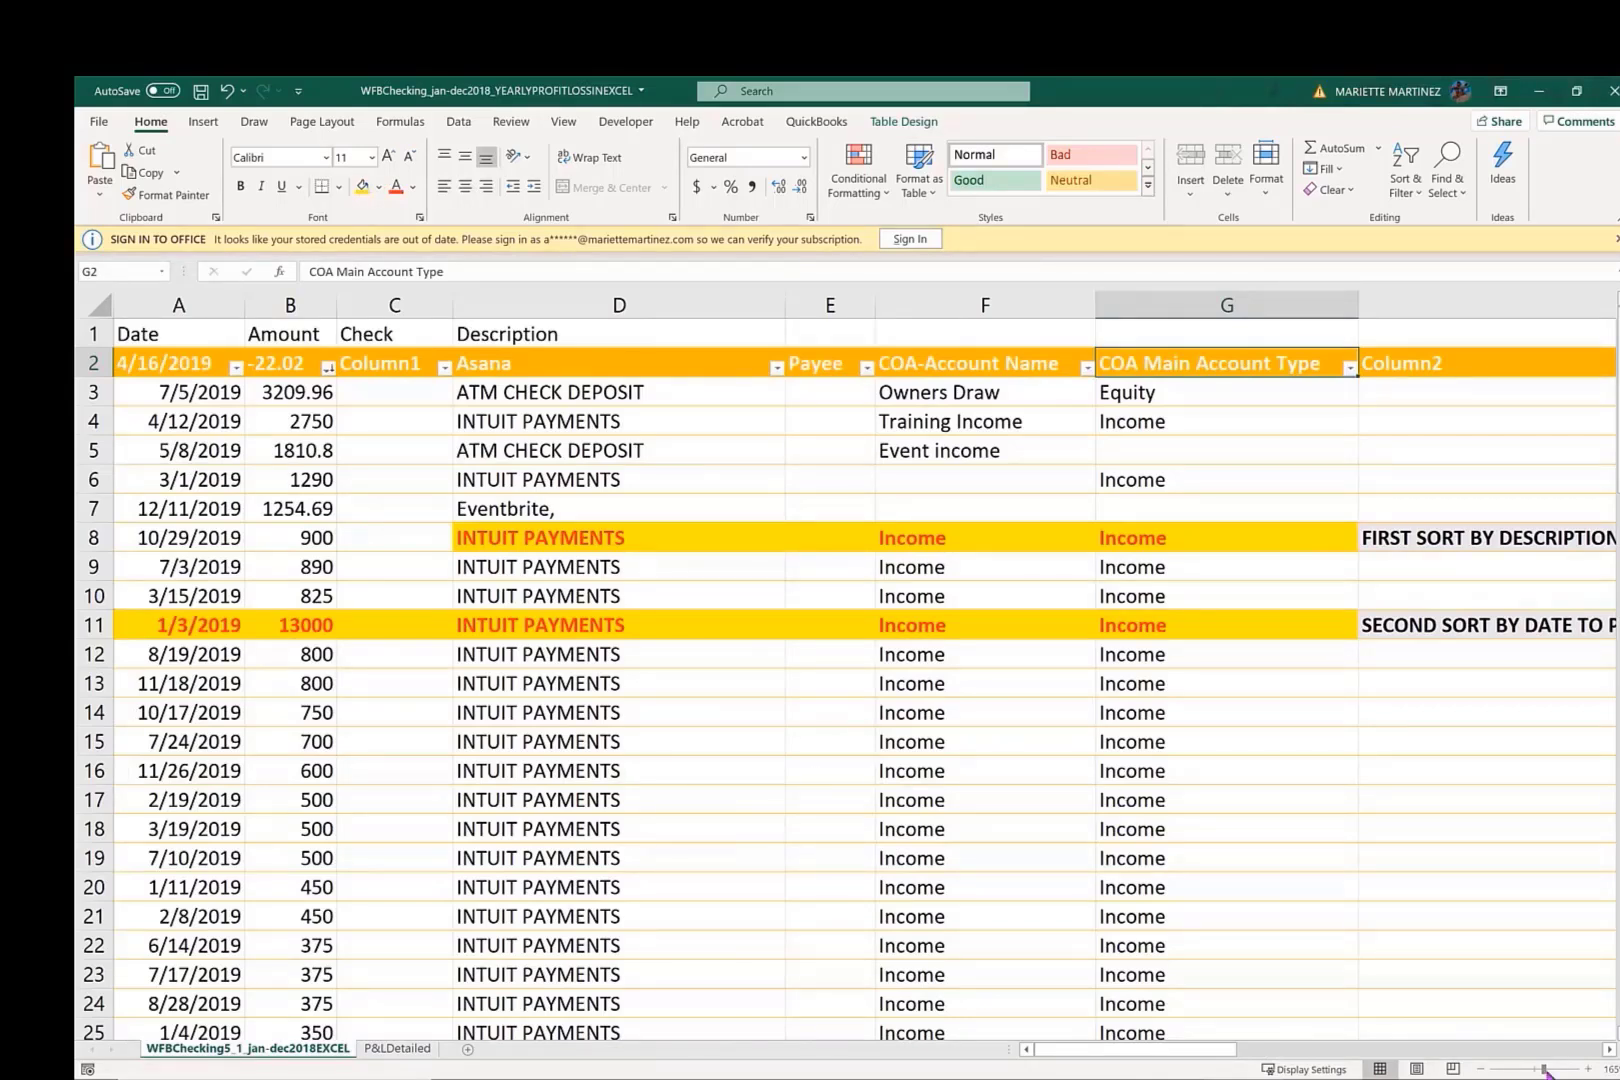
drag(1542, 1069, 1534, 1071)
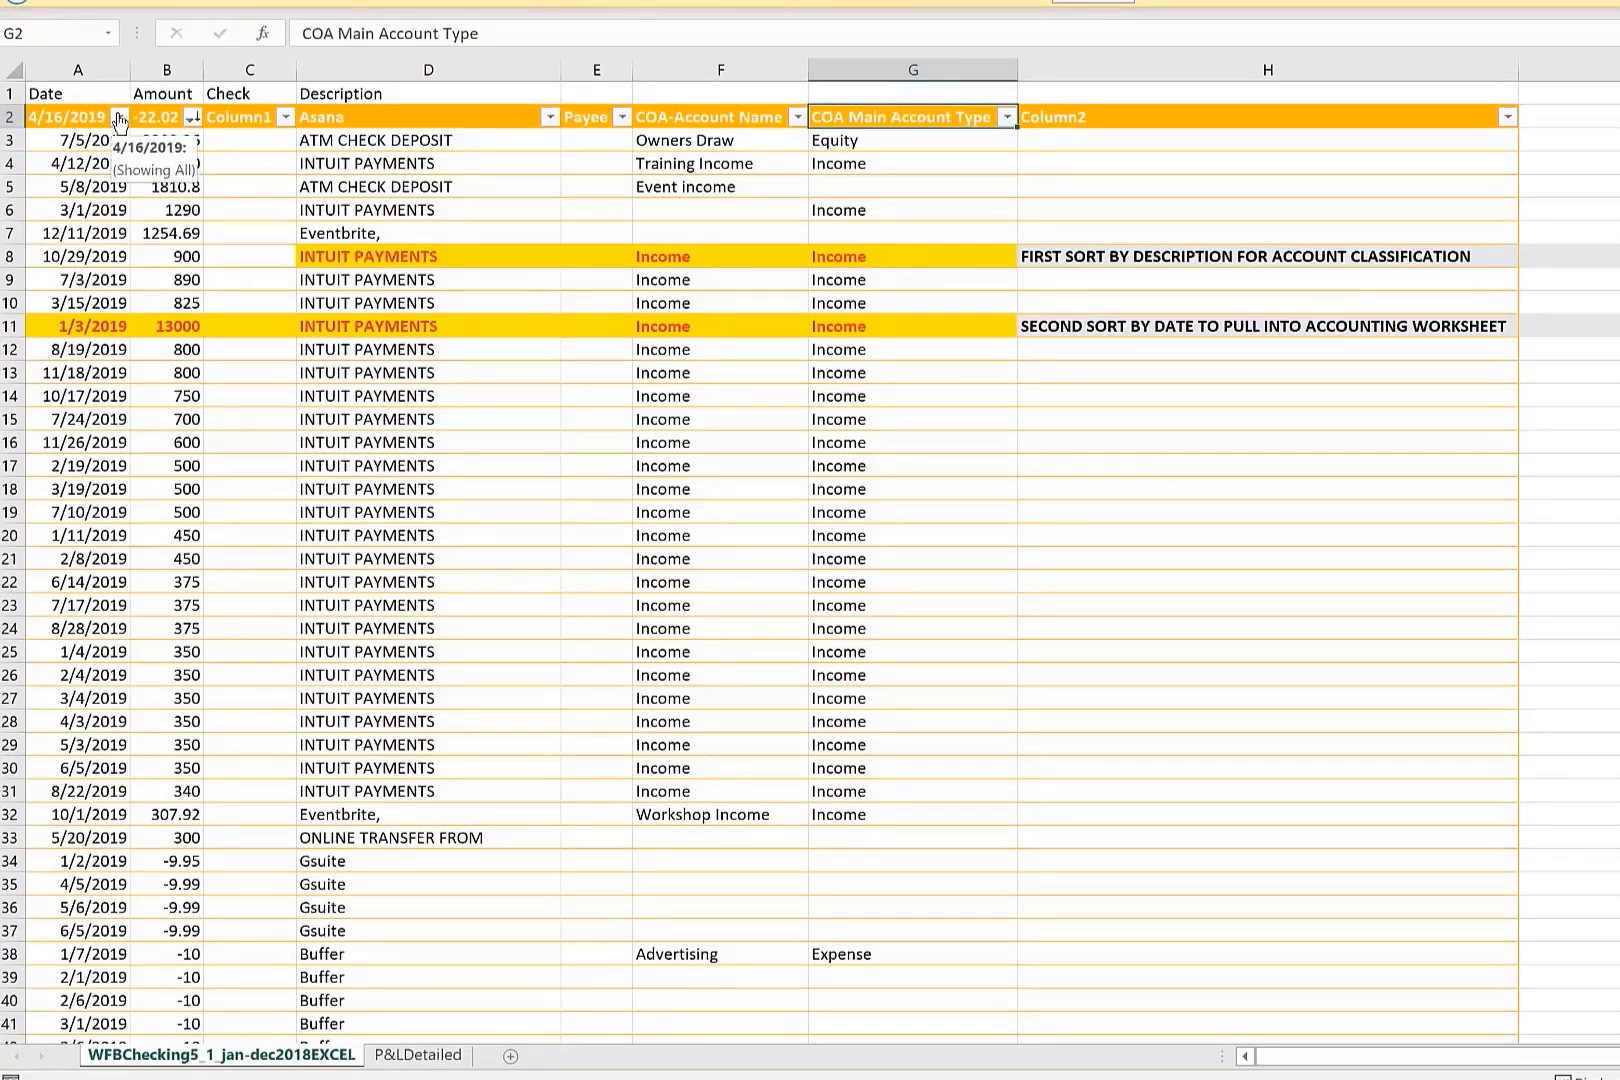
Examine the header row and the filter values of the Payee, COA-Account Name and COA Main Account Type columns.
click(413, 93)
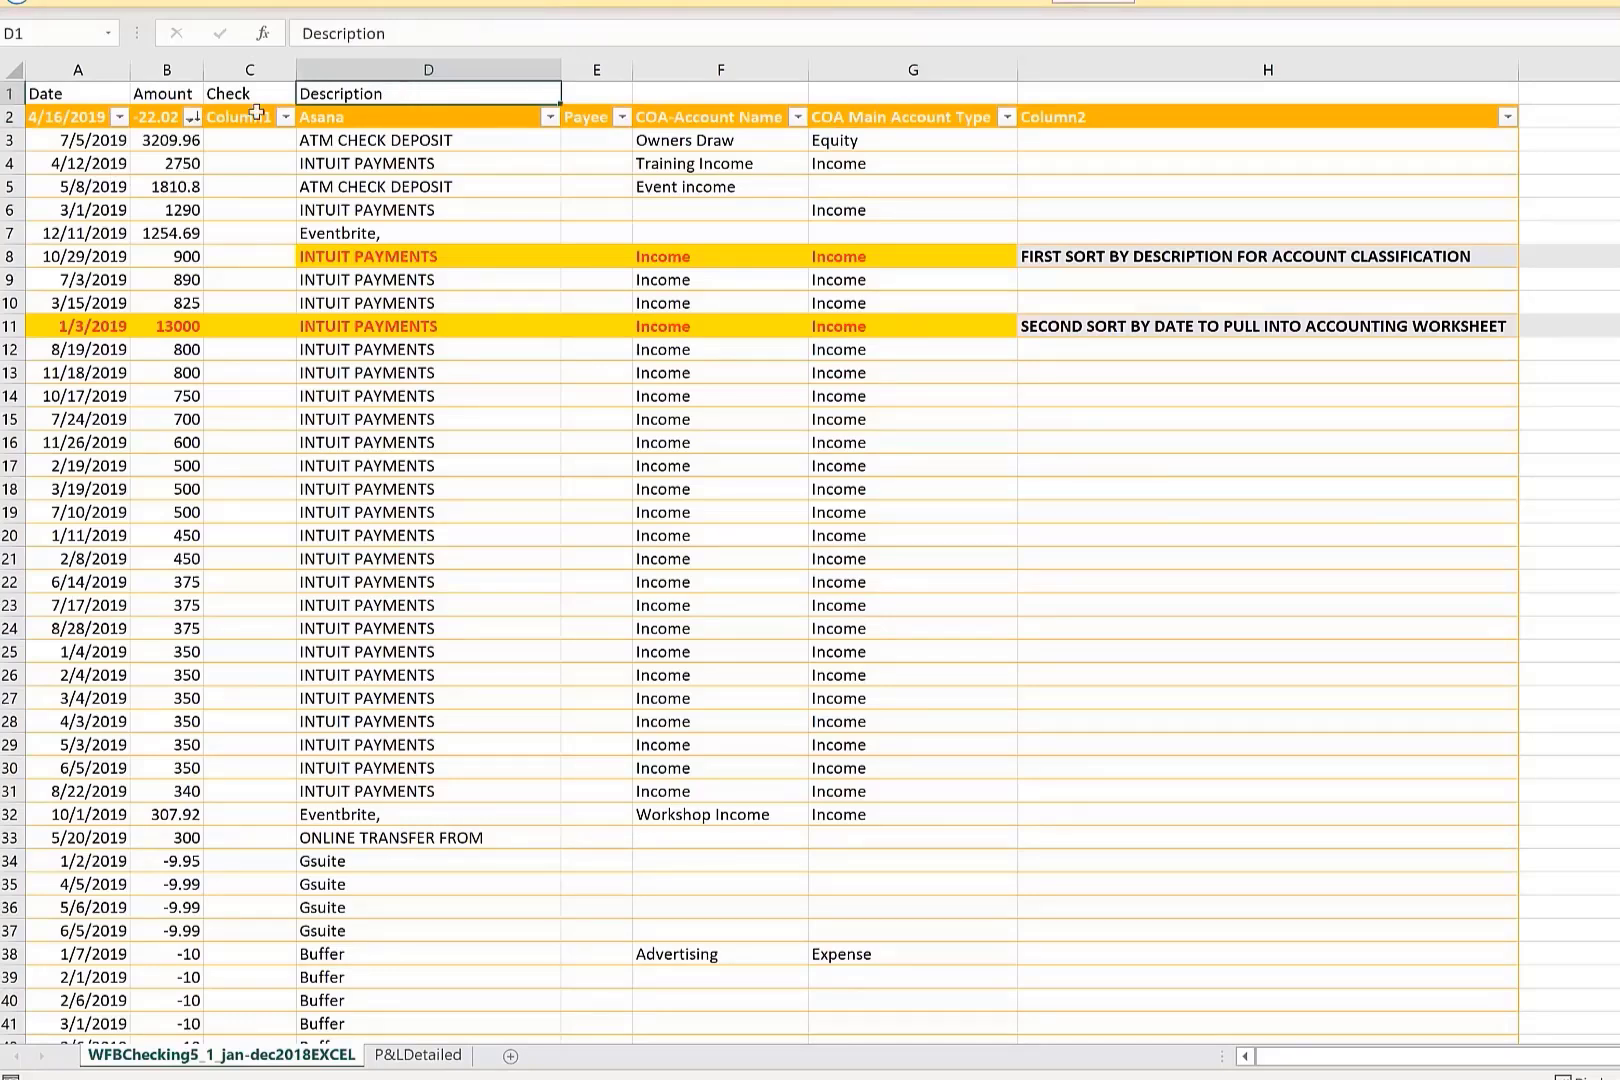
click(622, 117)
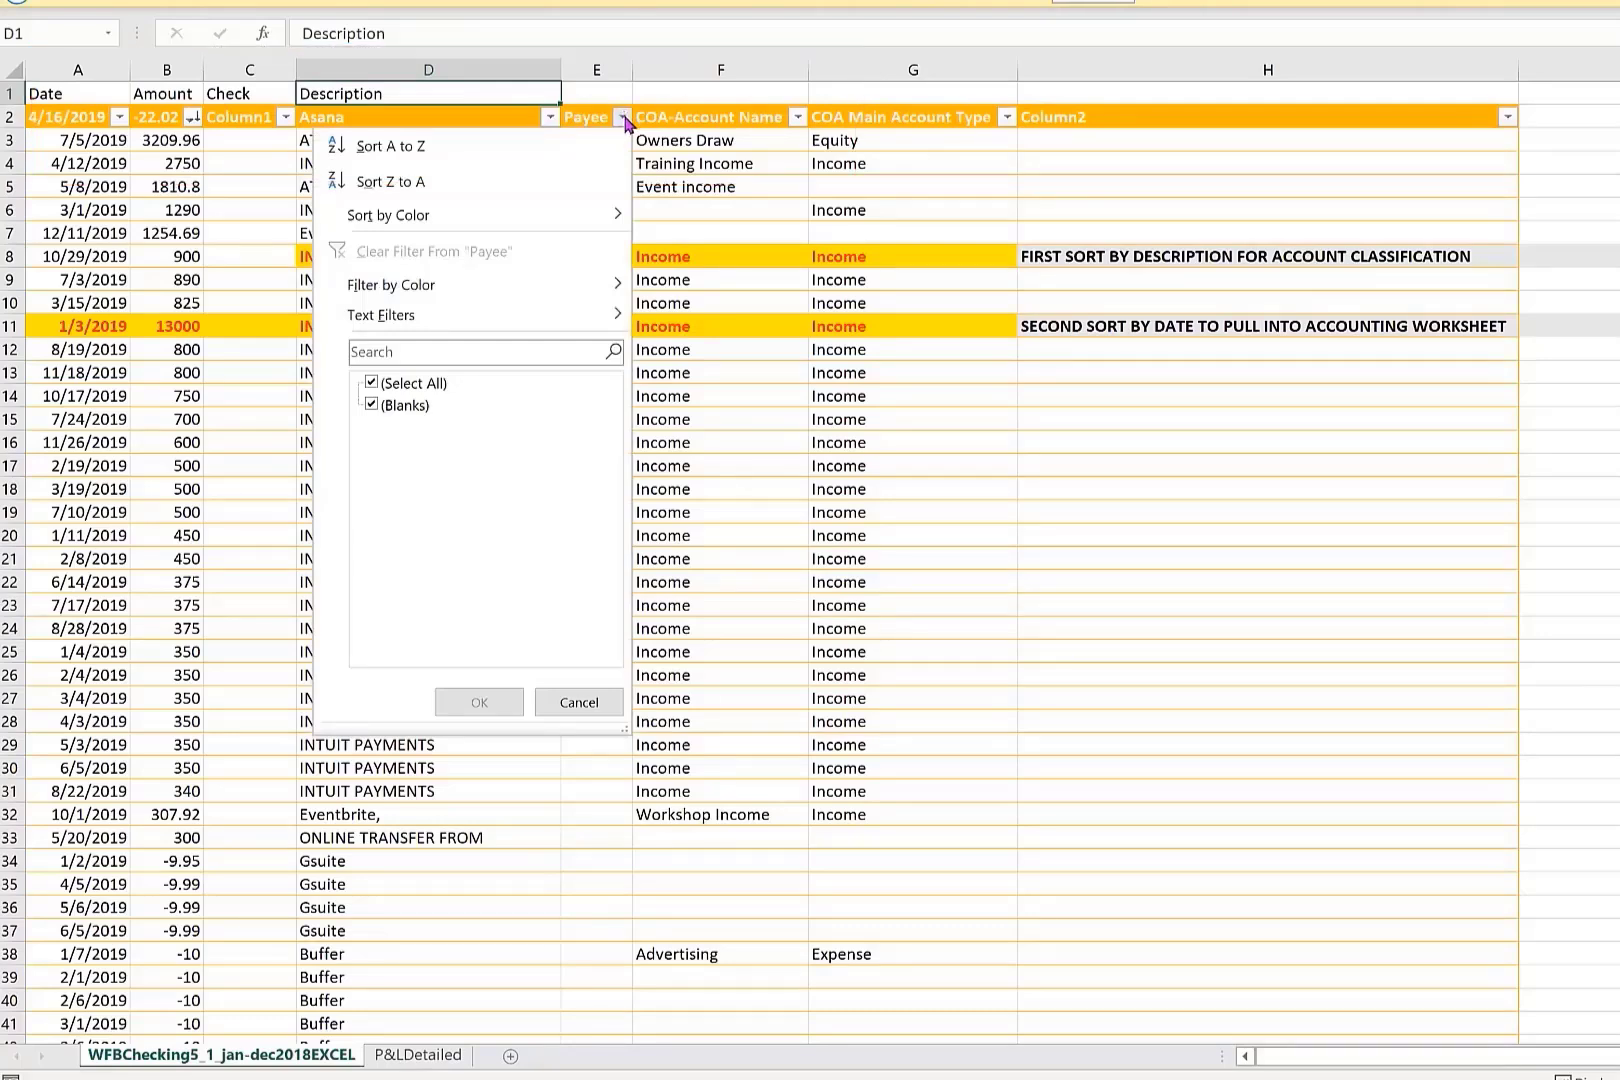
click(622, 119)
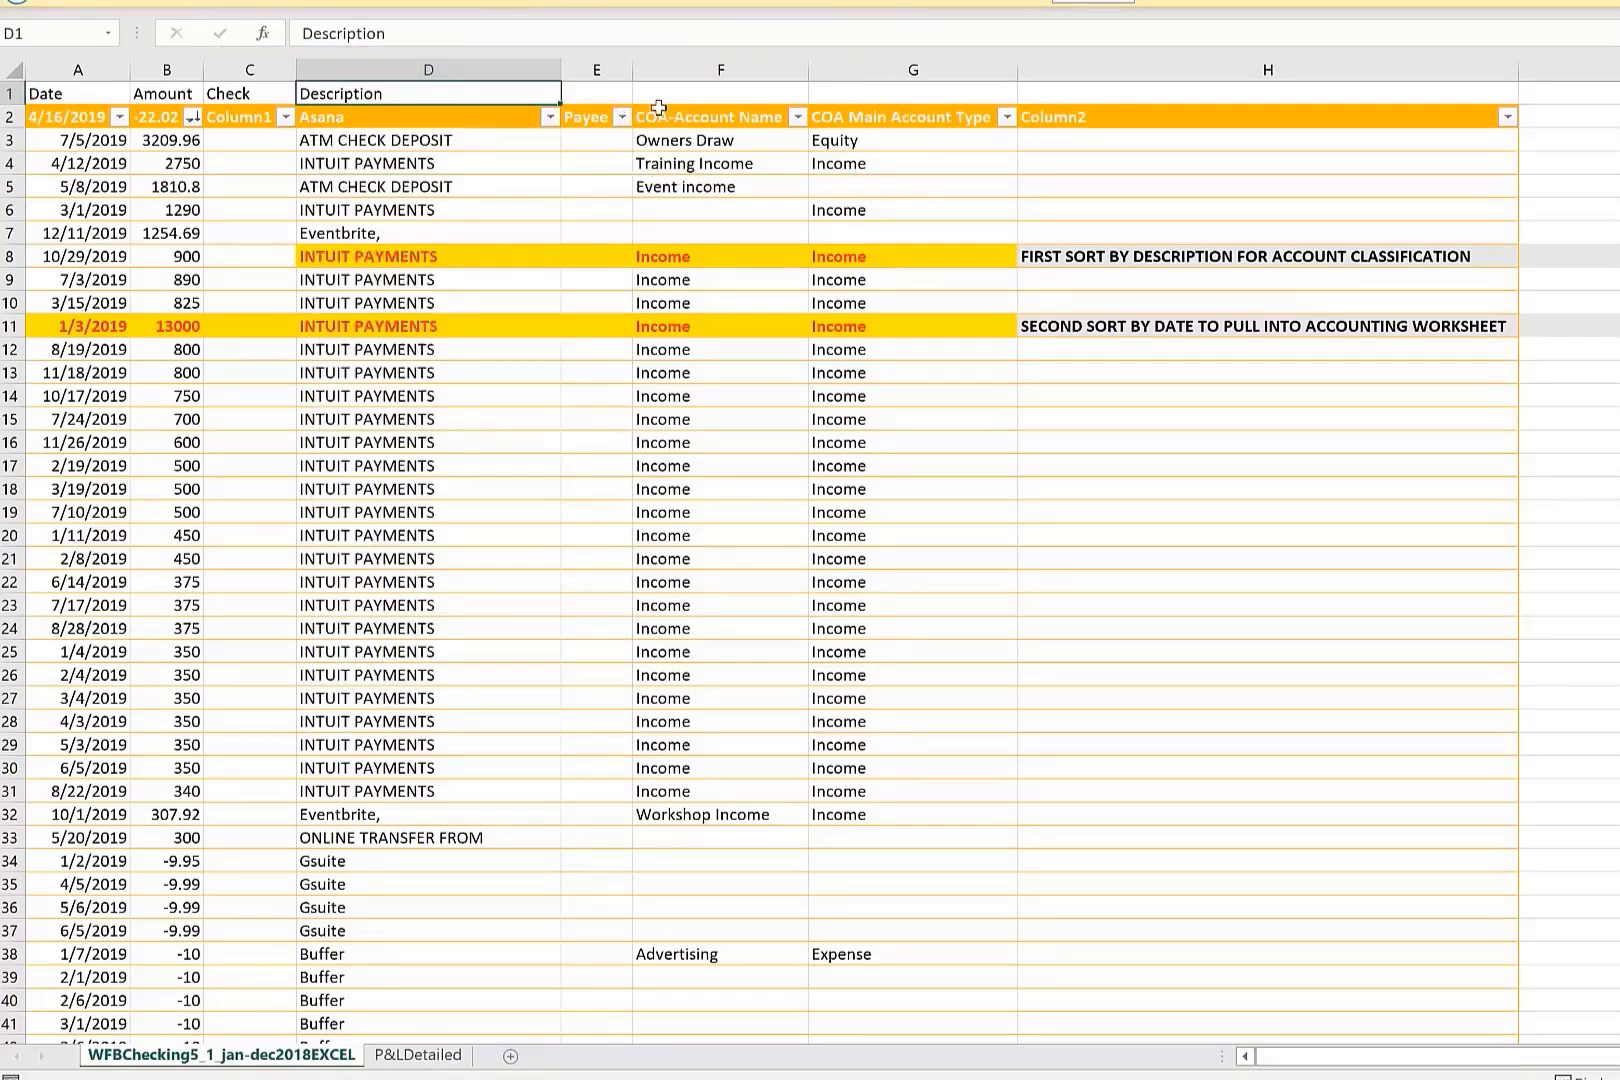
click(590, 262)
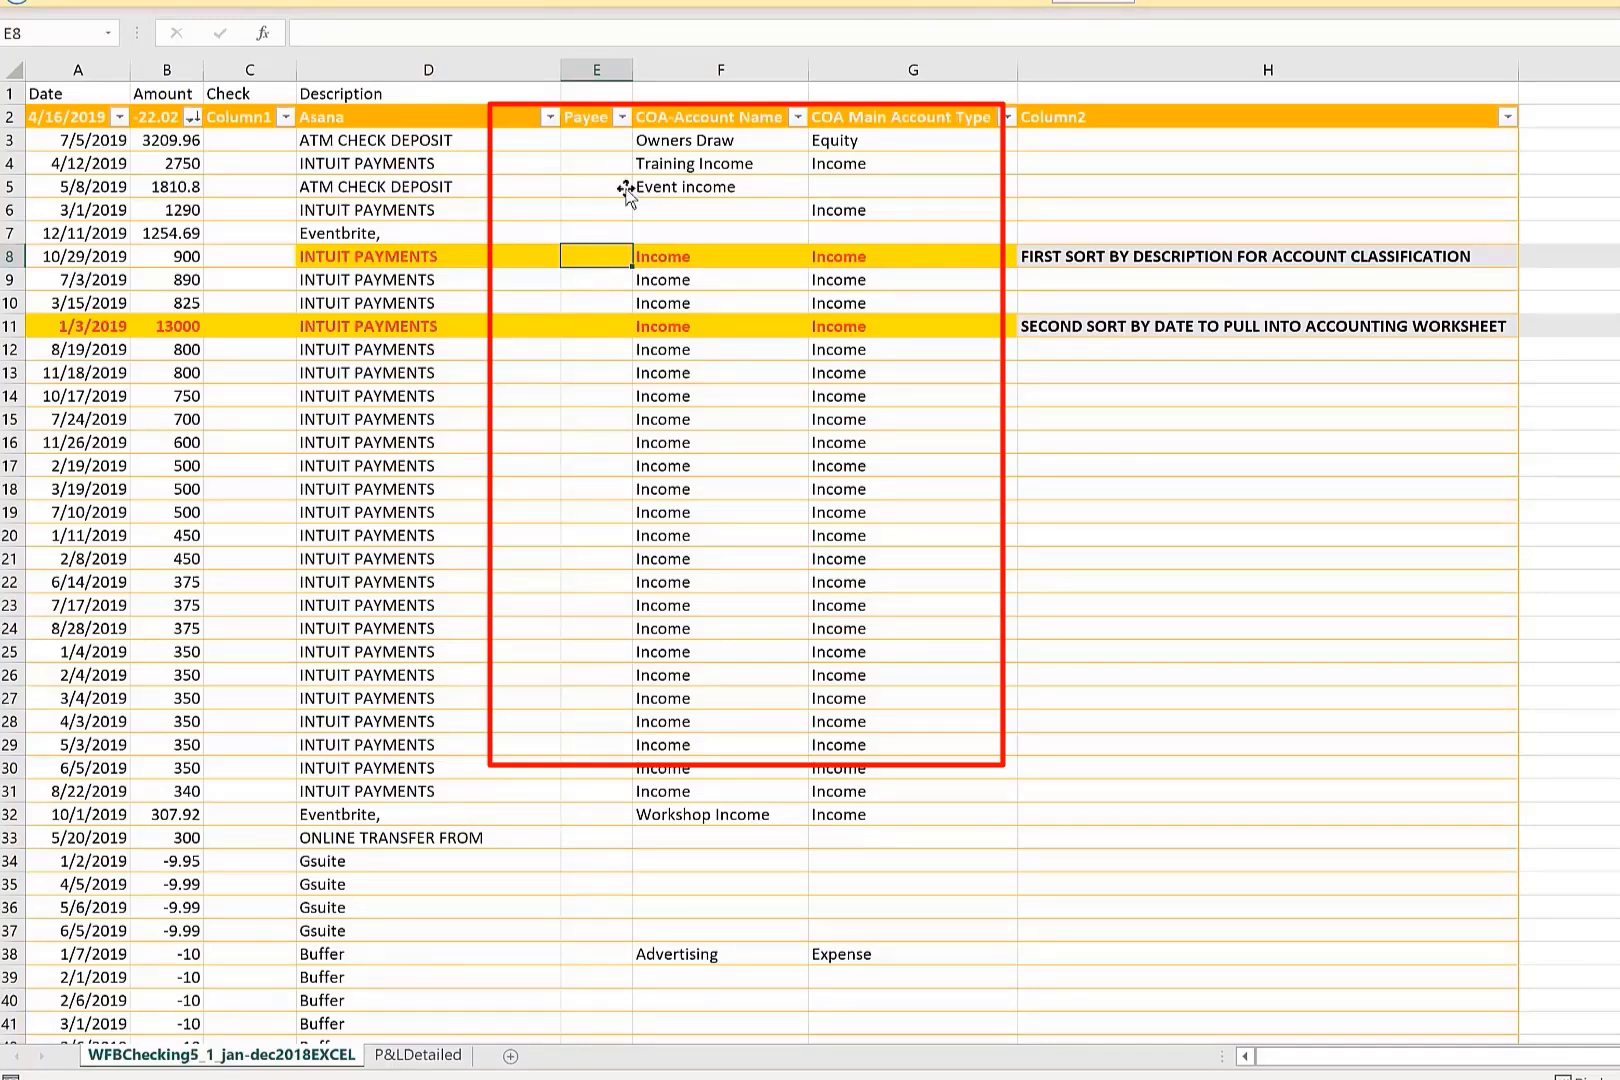
click(605, 334)
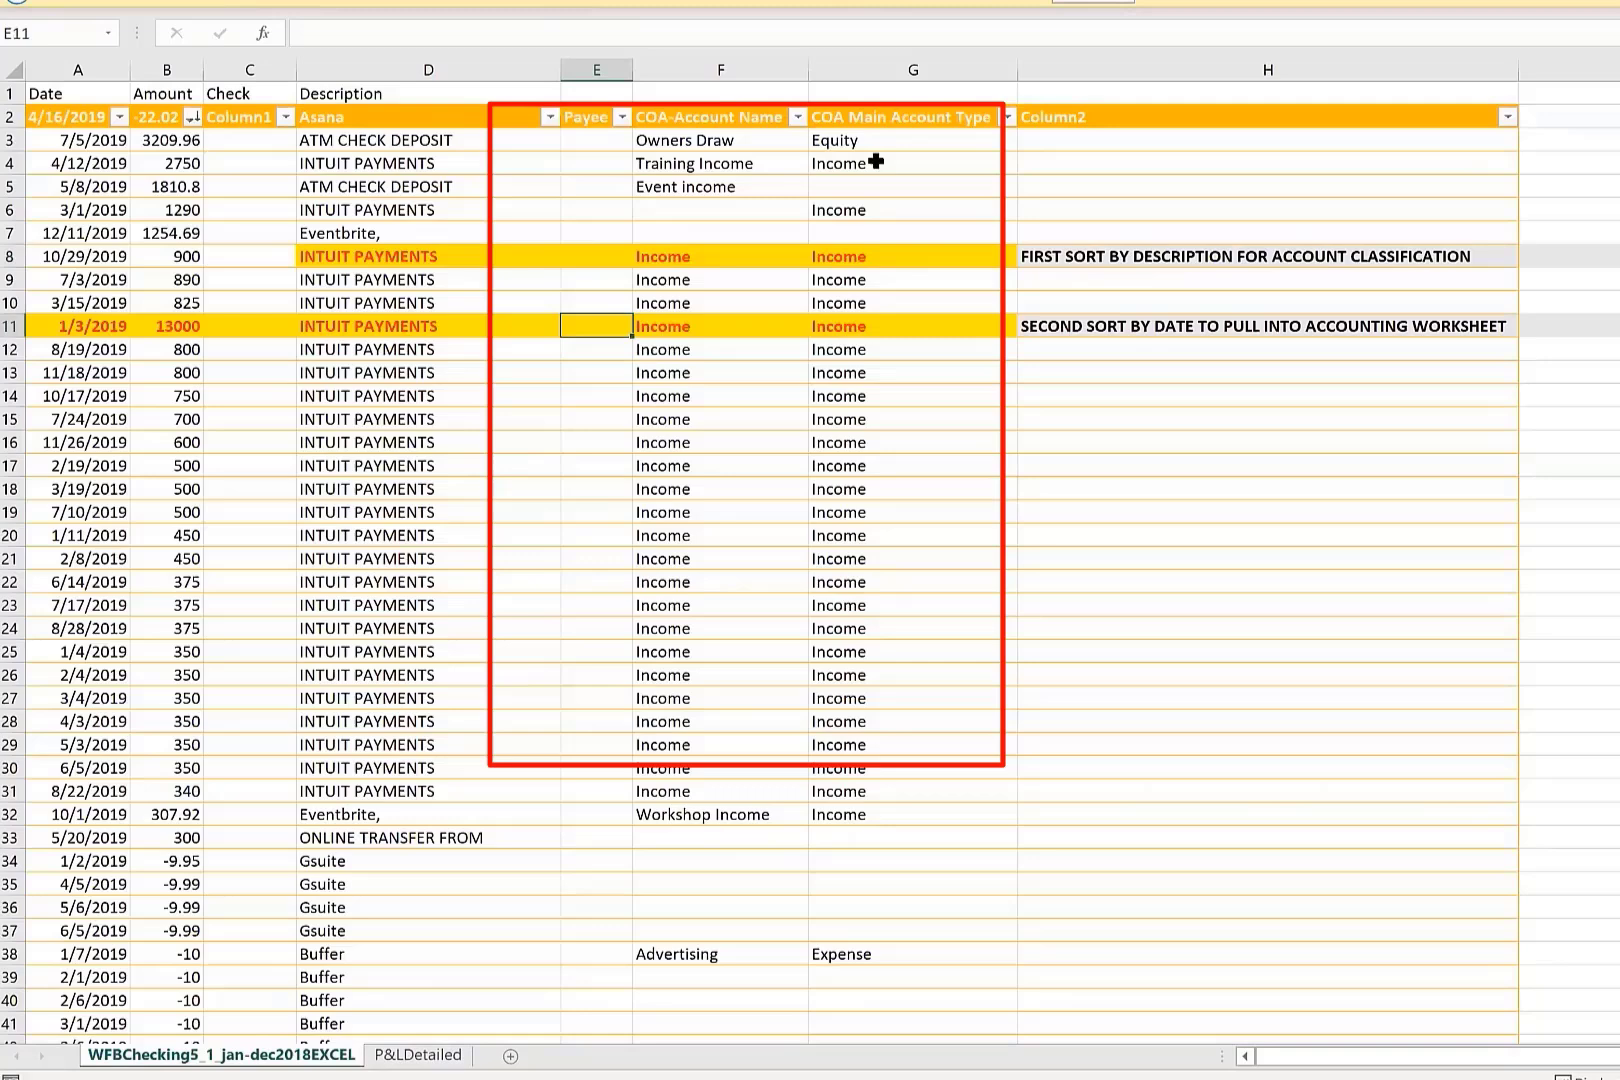
click(797, 116)
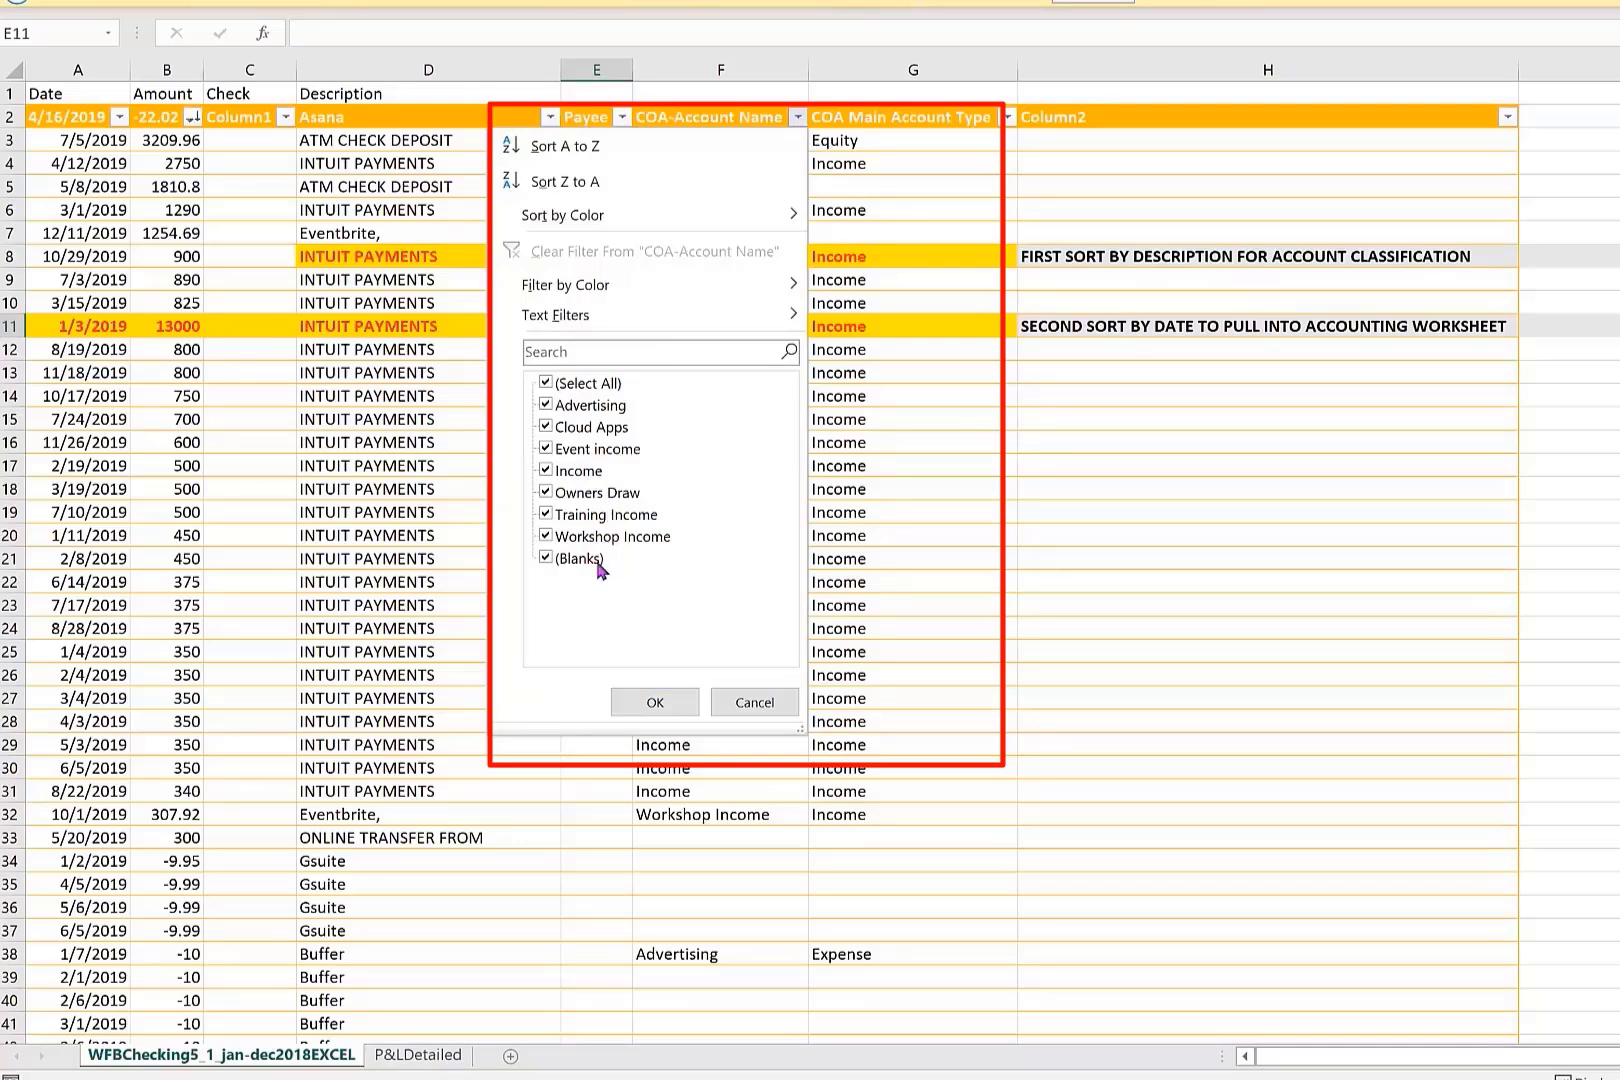
click(965, 140)
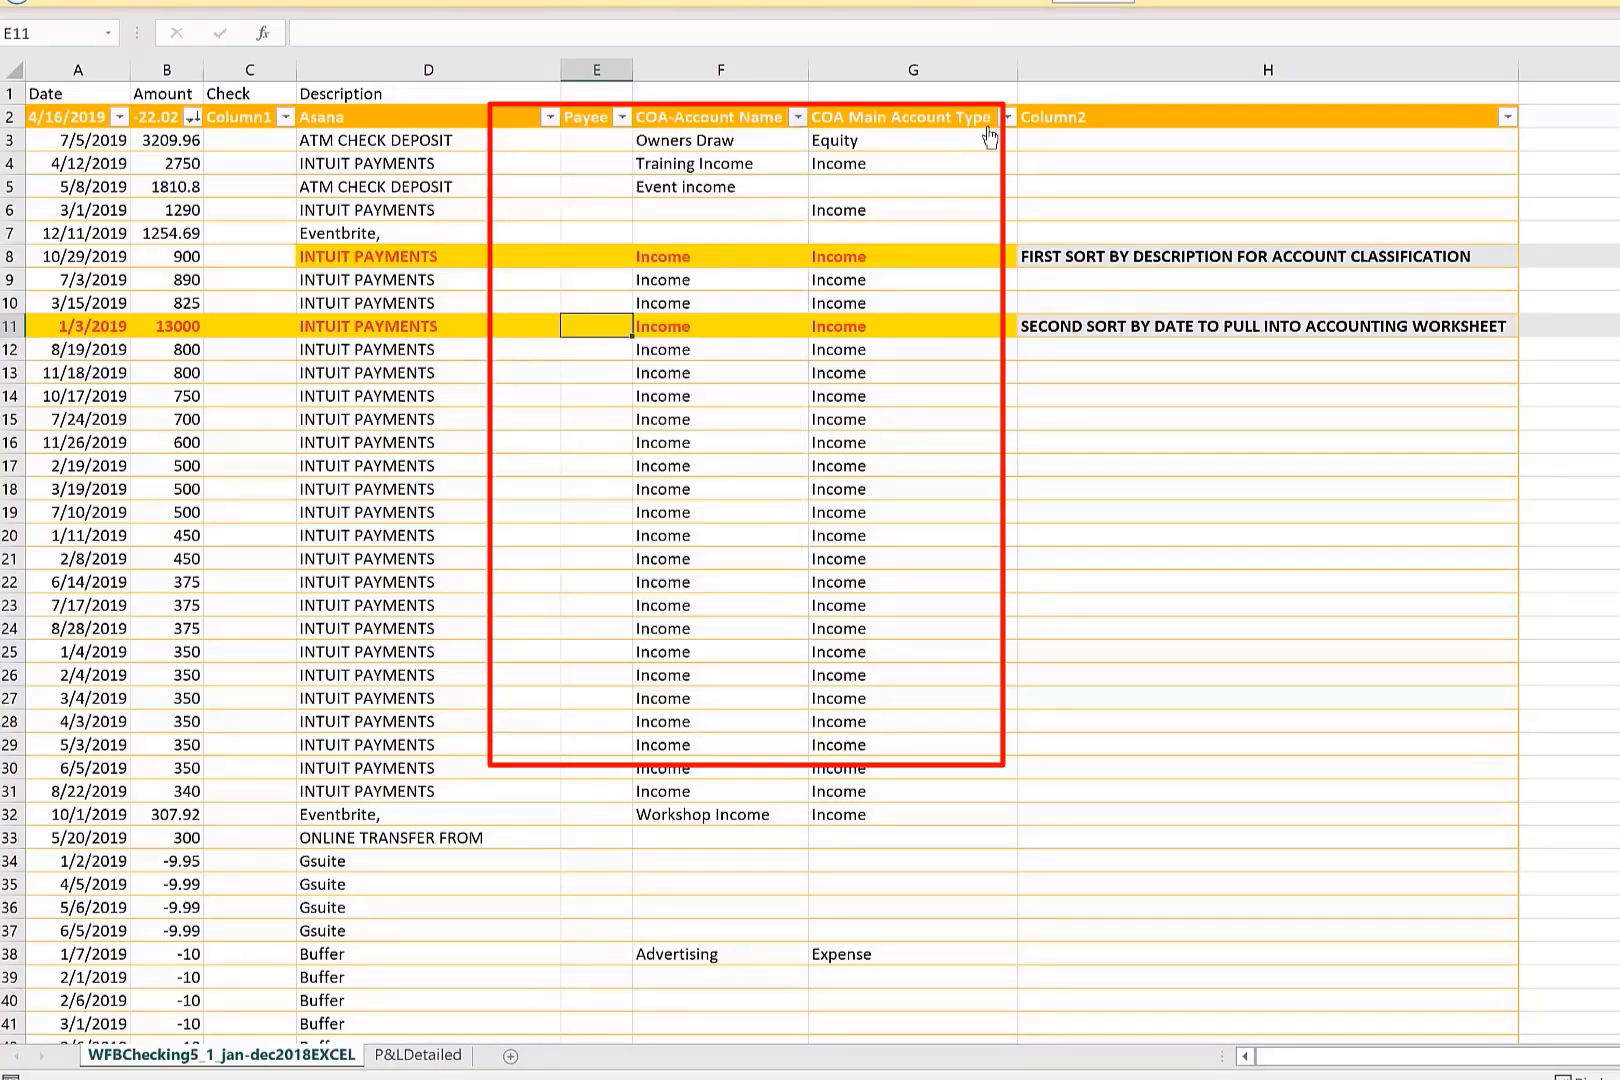
click(1008, 117)
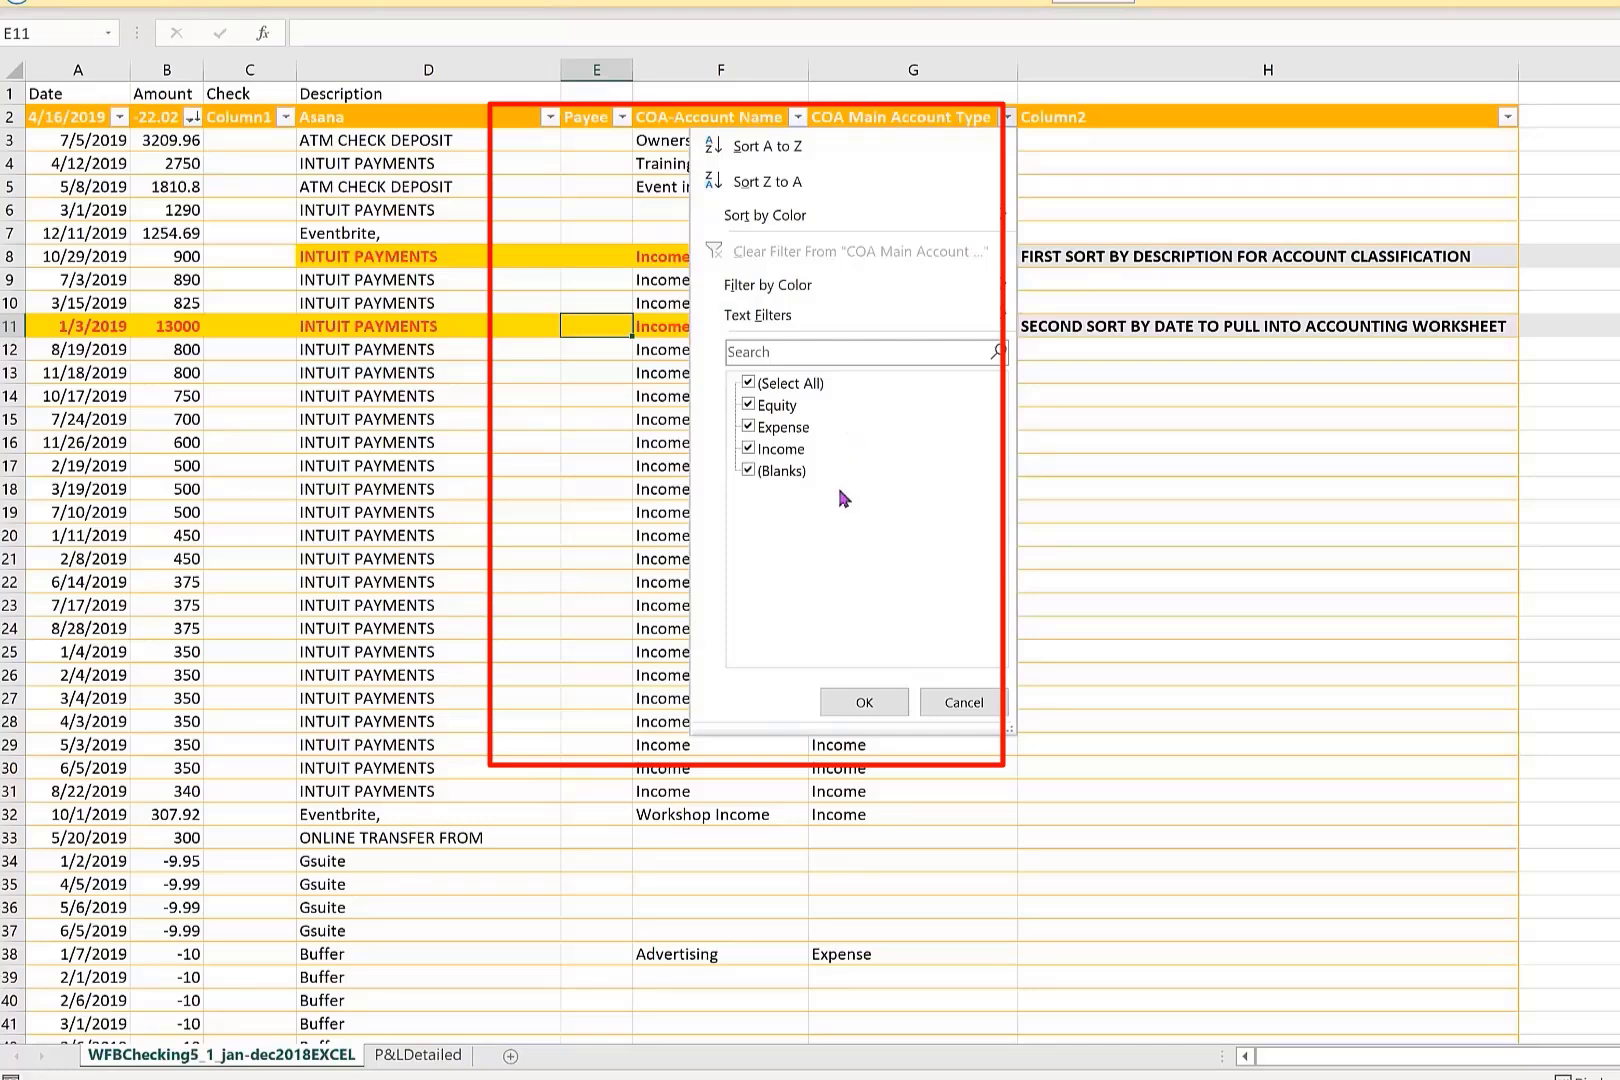
click(1007, 117)
Classify the 6/5/2019 Gsuite transaction in row 37 with main account type Income and account name Workshop Income.
scroll(910, 719, down, 1)
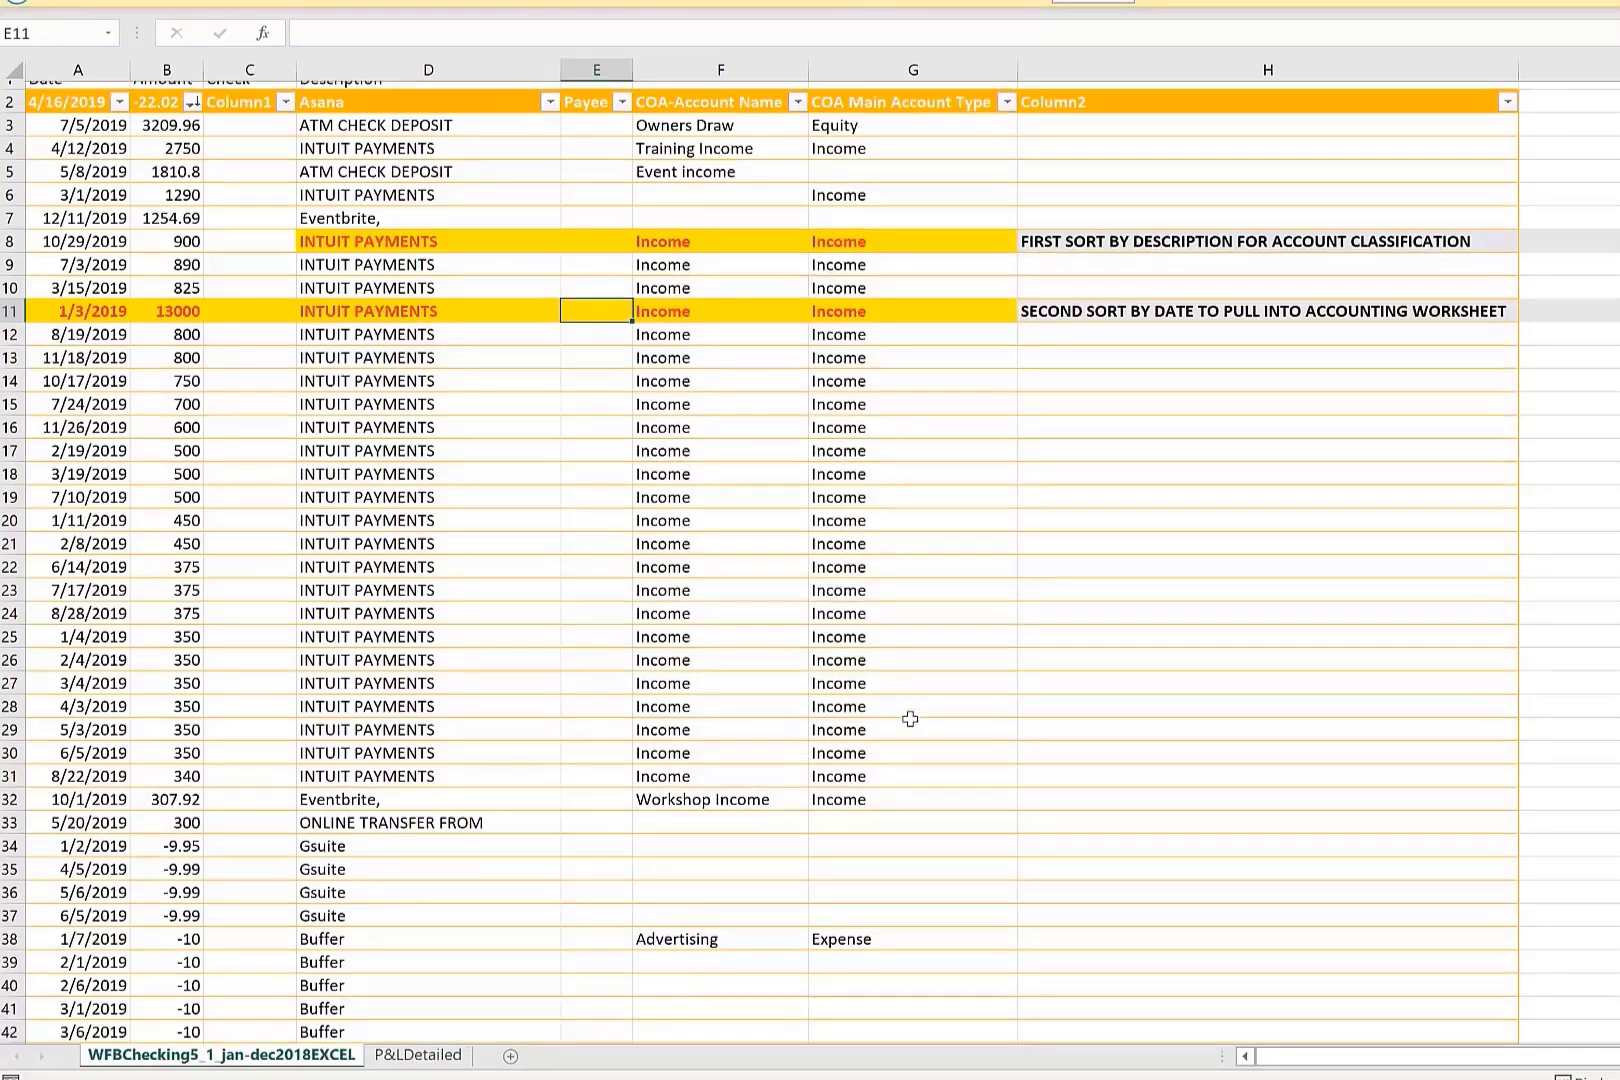
scroll(910, 719, down, 5)
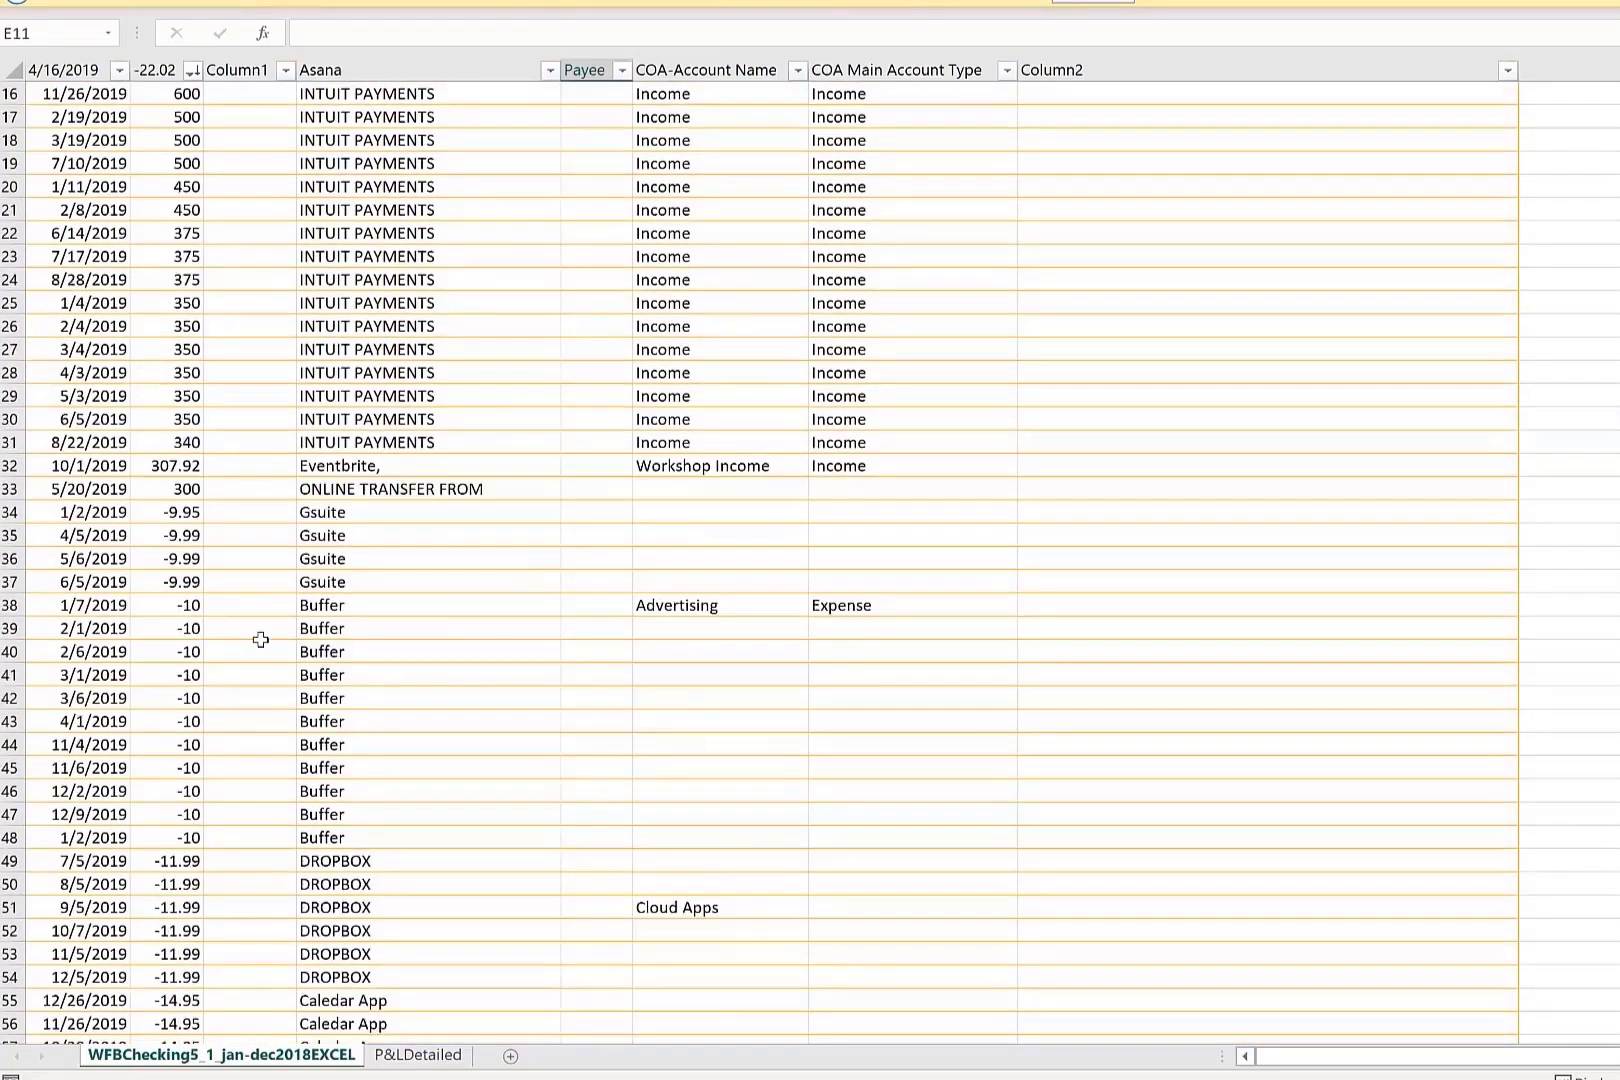
click(240, 606)
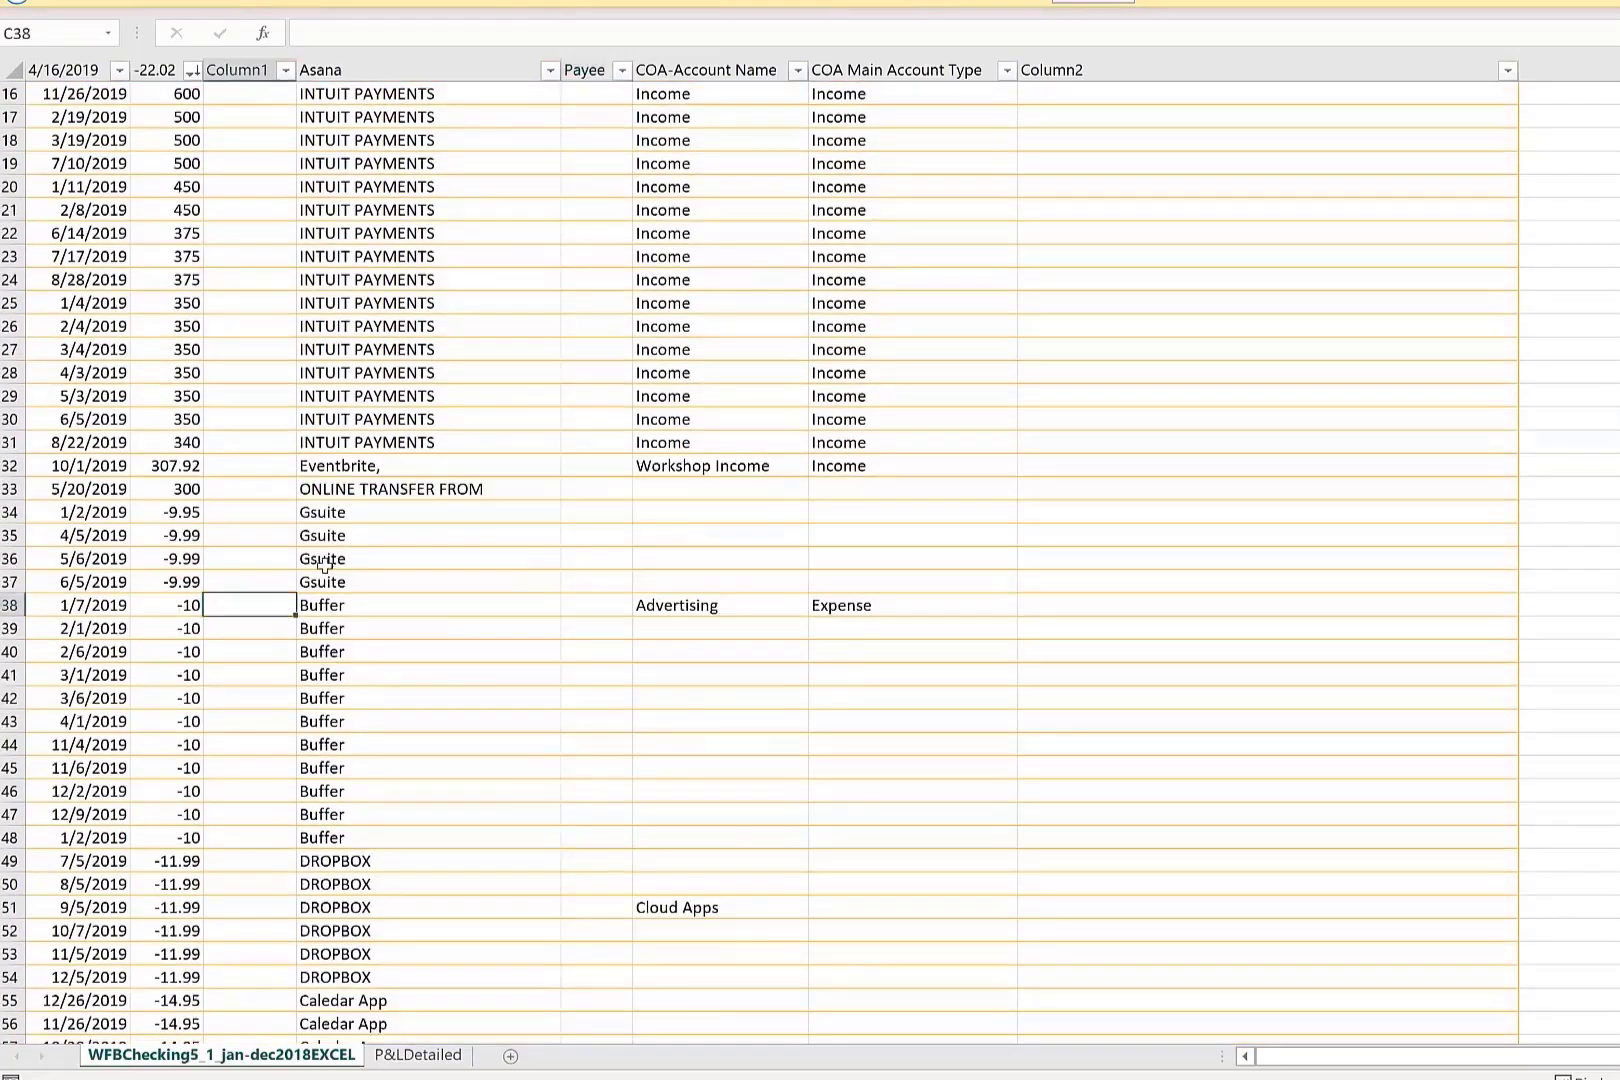
click(428, 581)
click(975, 584)
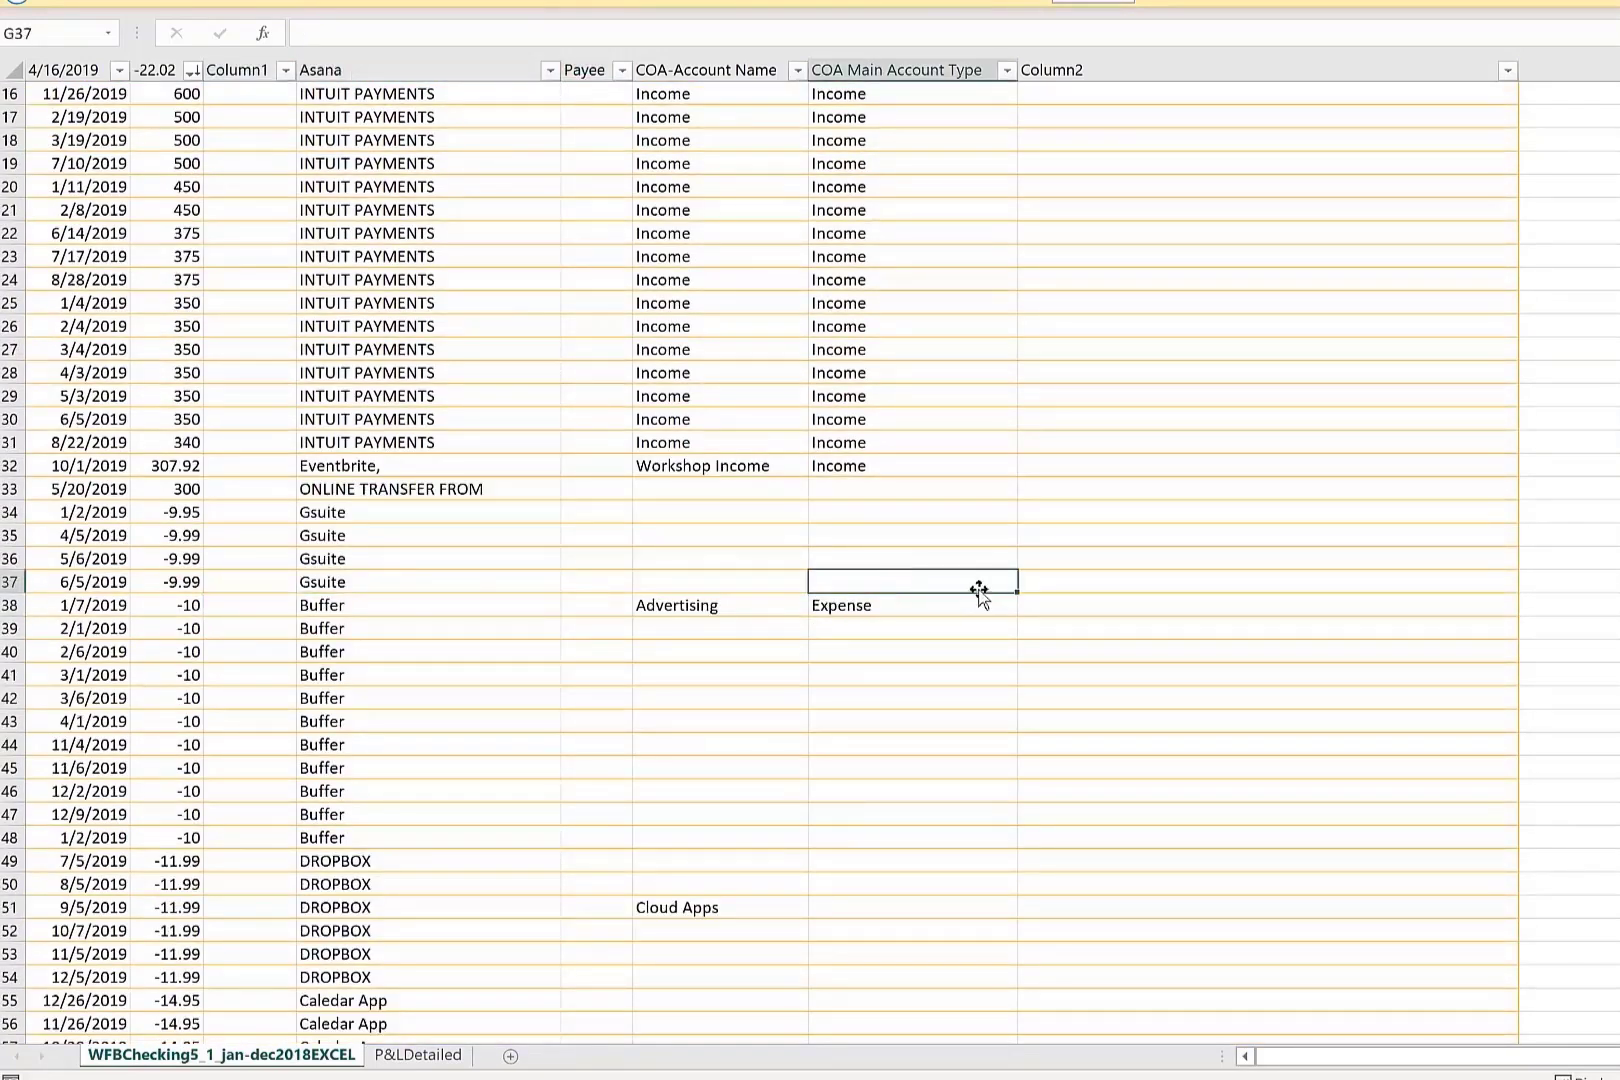
text(income)
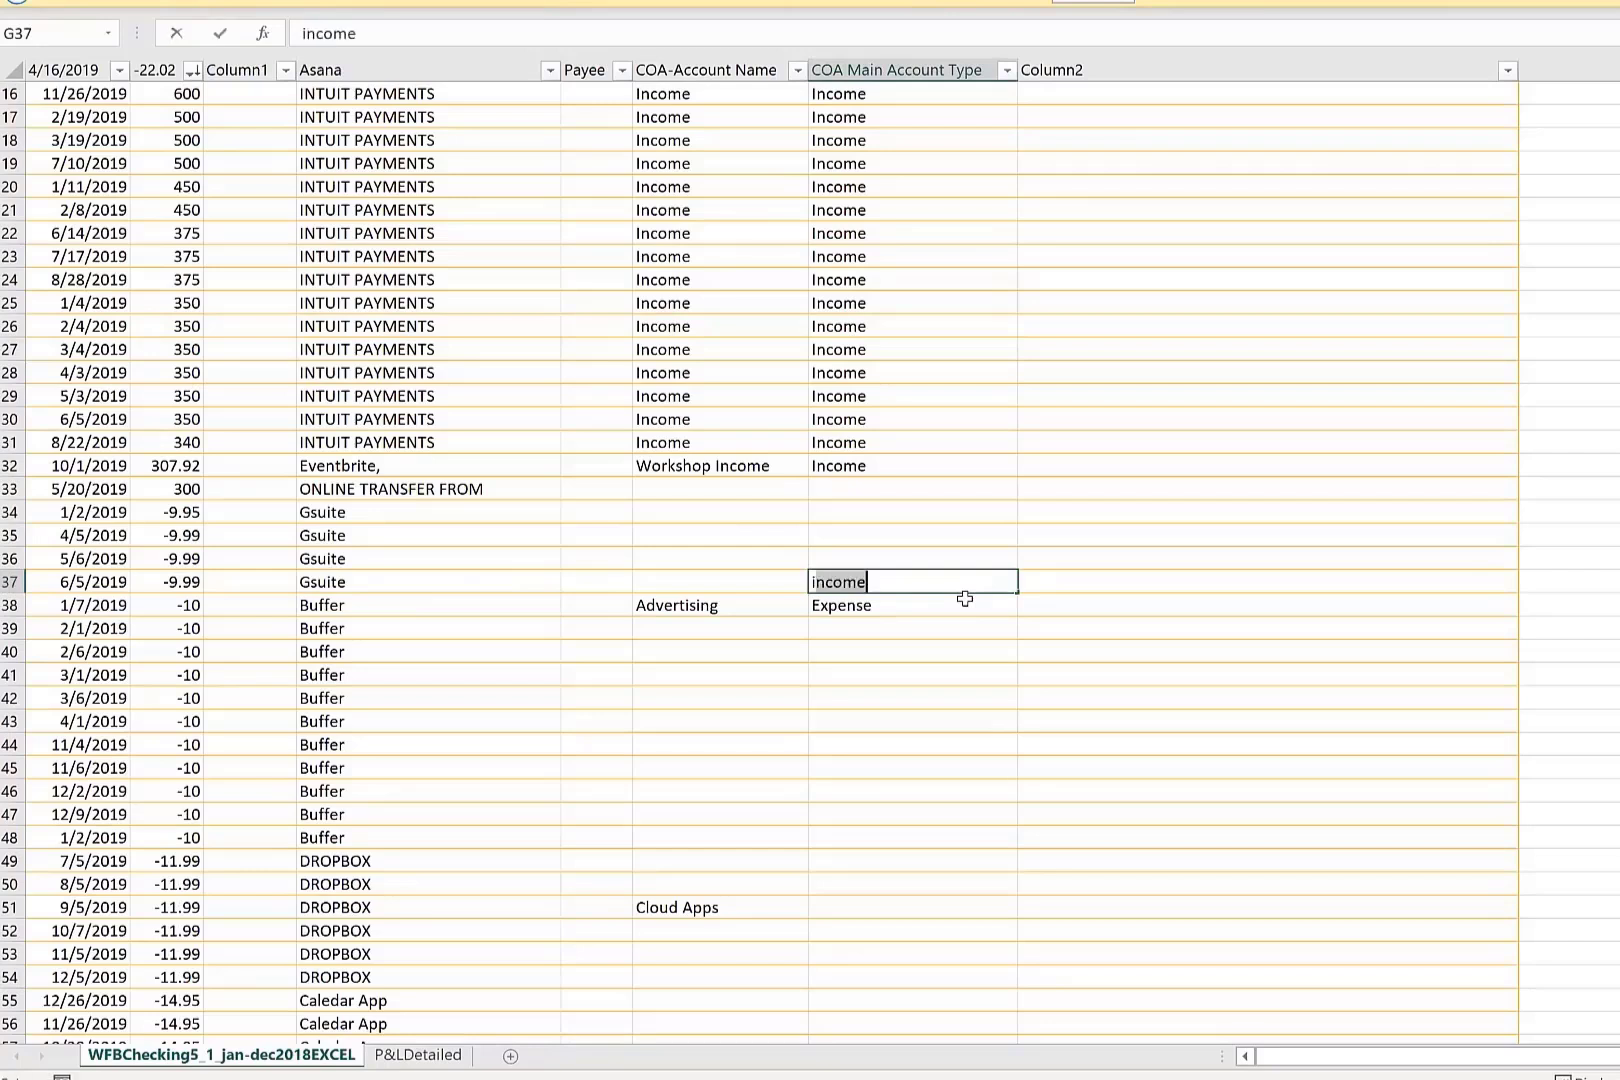
key(Return)
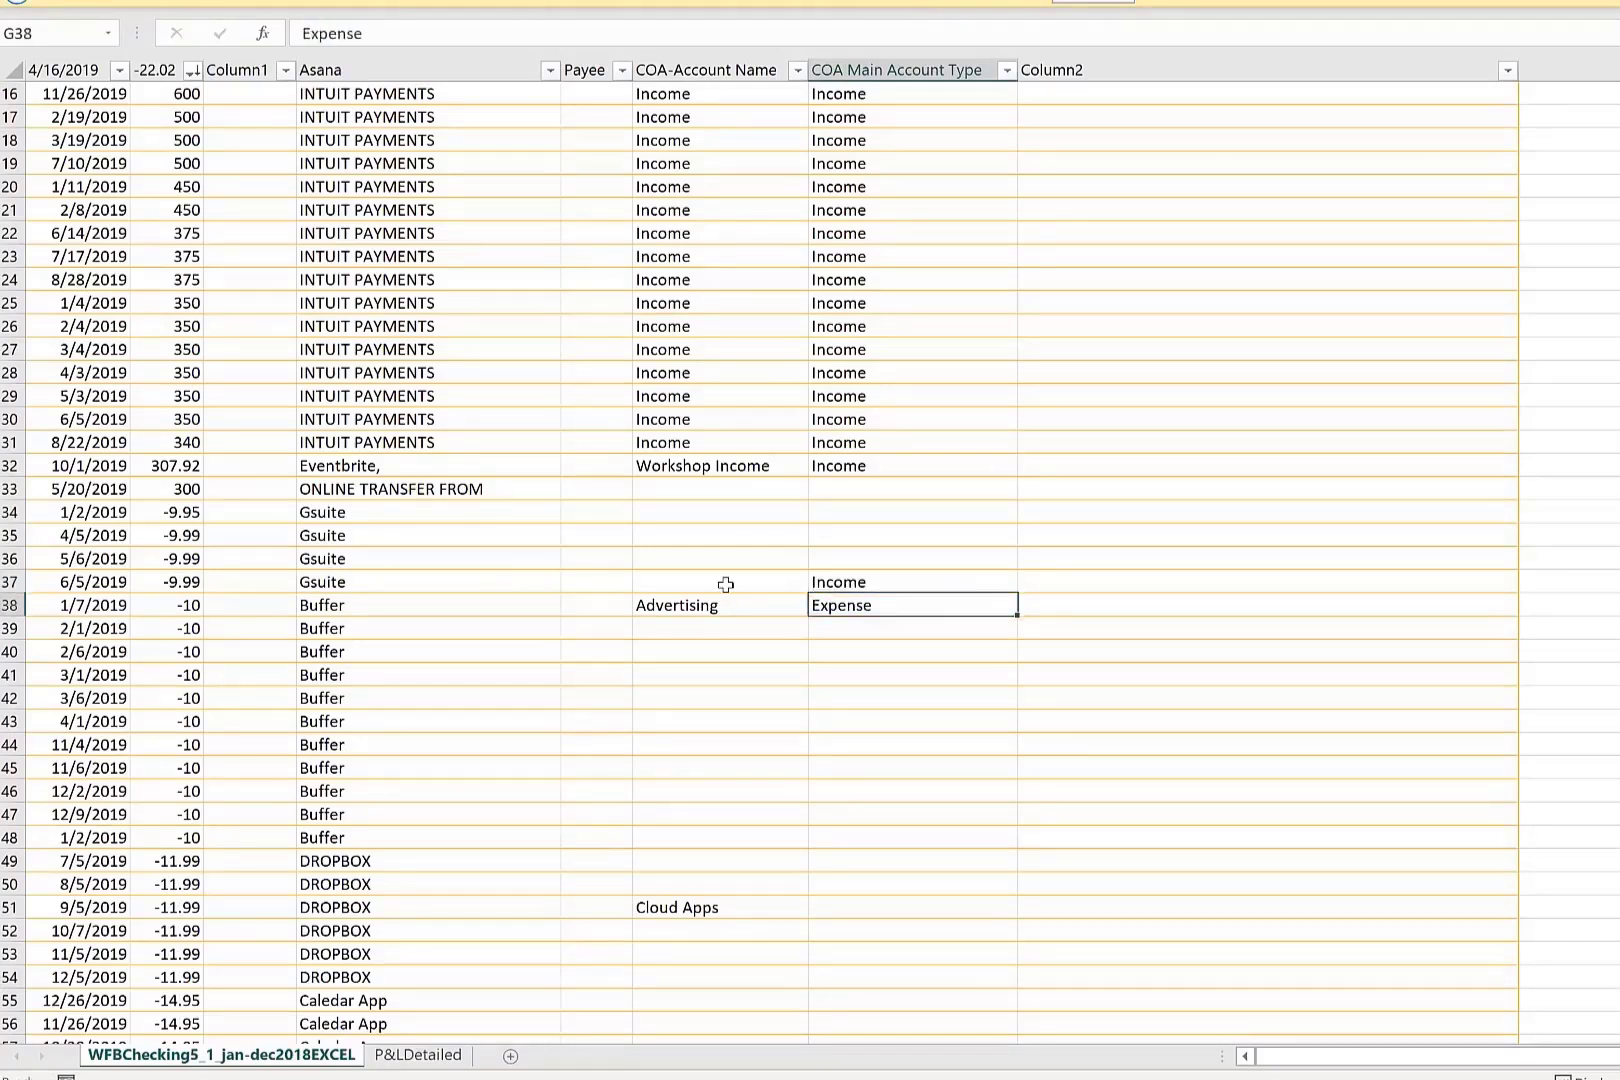
click(680, 581)
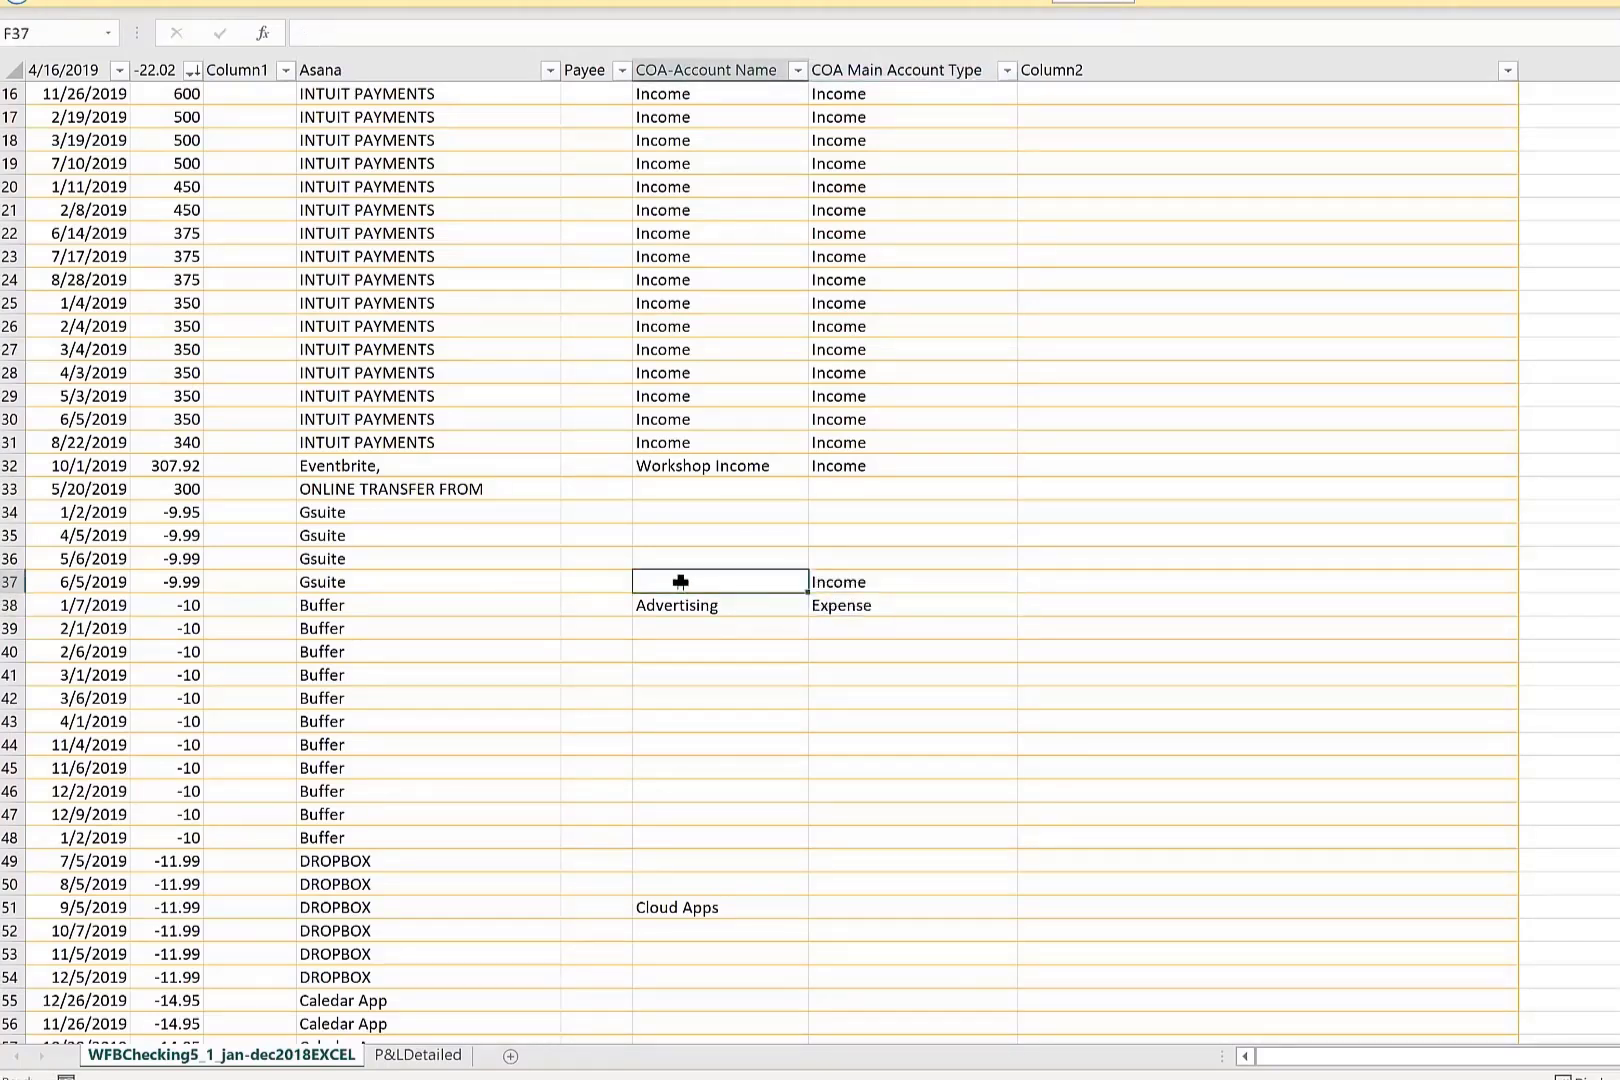
text(workshop Income)
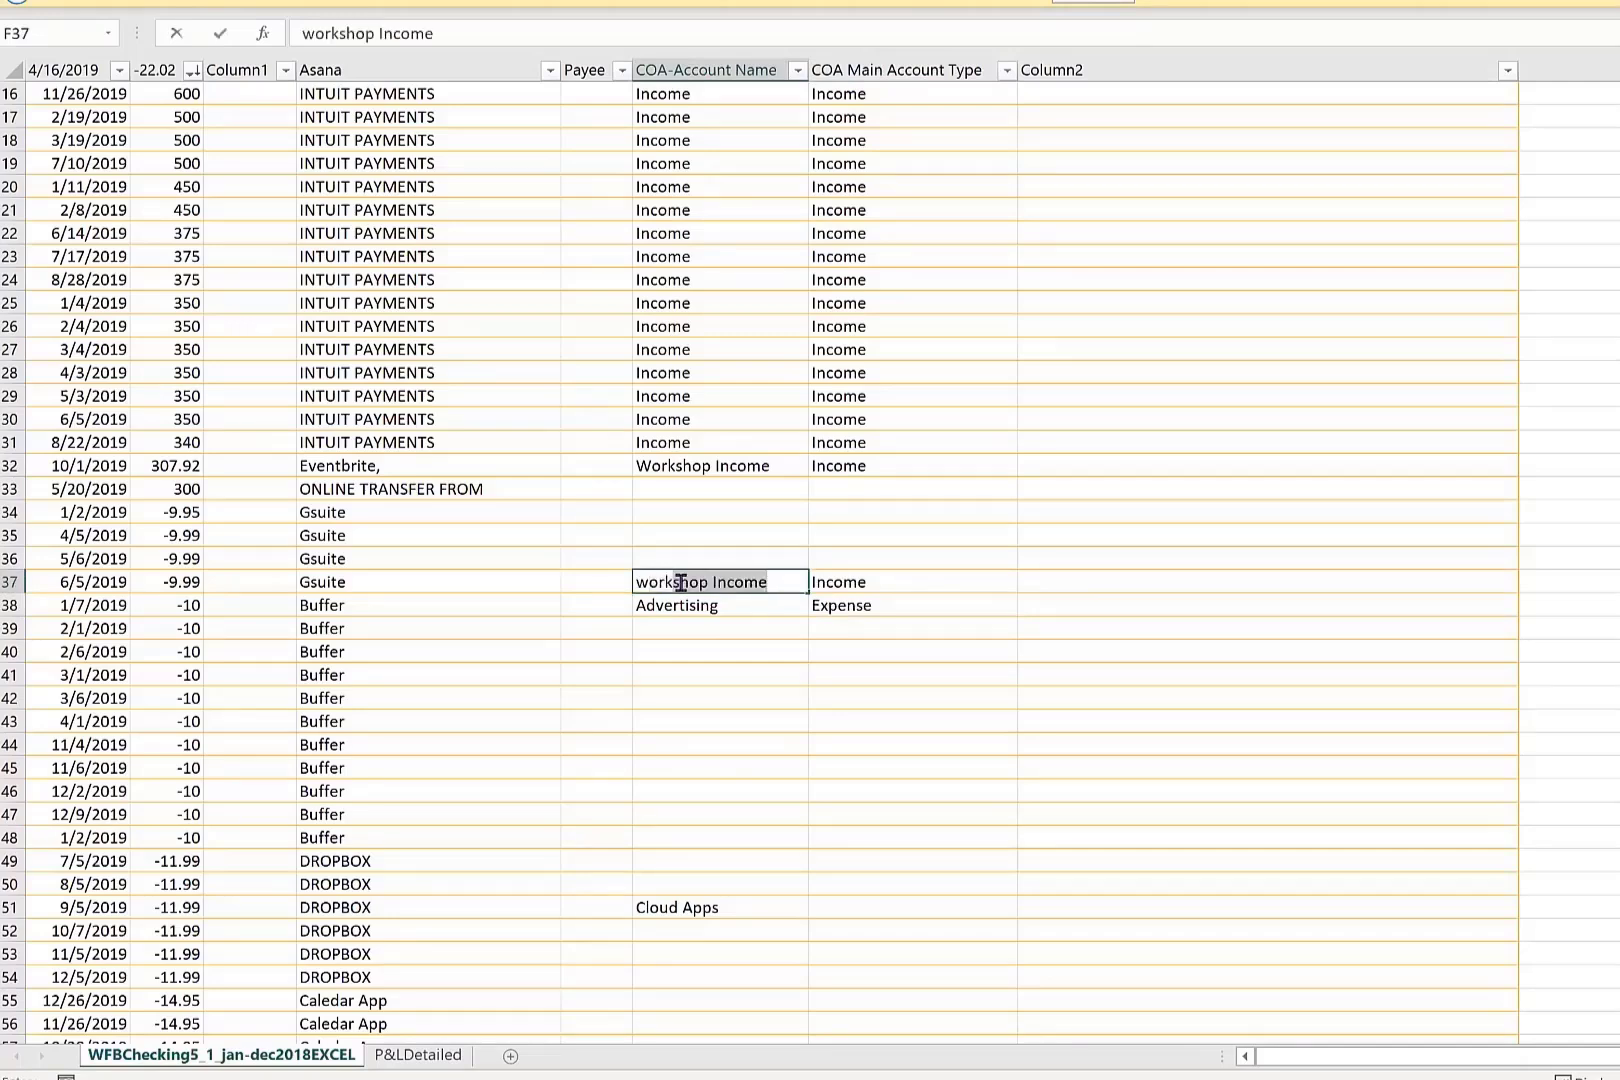
key(Return)
Check the COA-Account Name filter values and set the account name of the 1/2/2019 Gsuite transaction in row 34 to Training Income.
scroll(760, 340, up, 2)
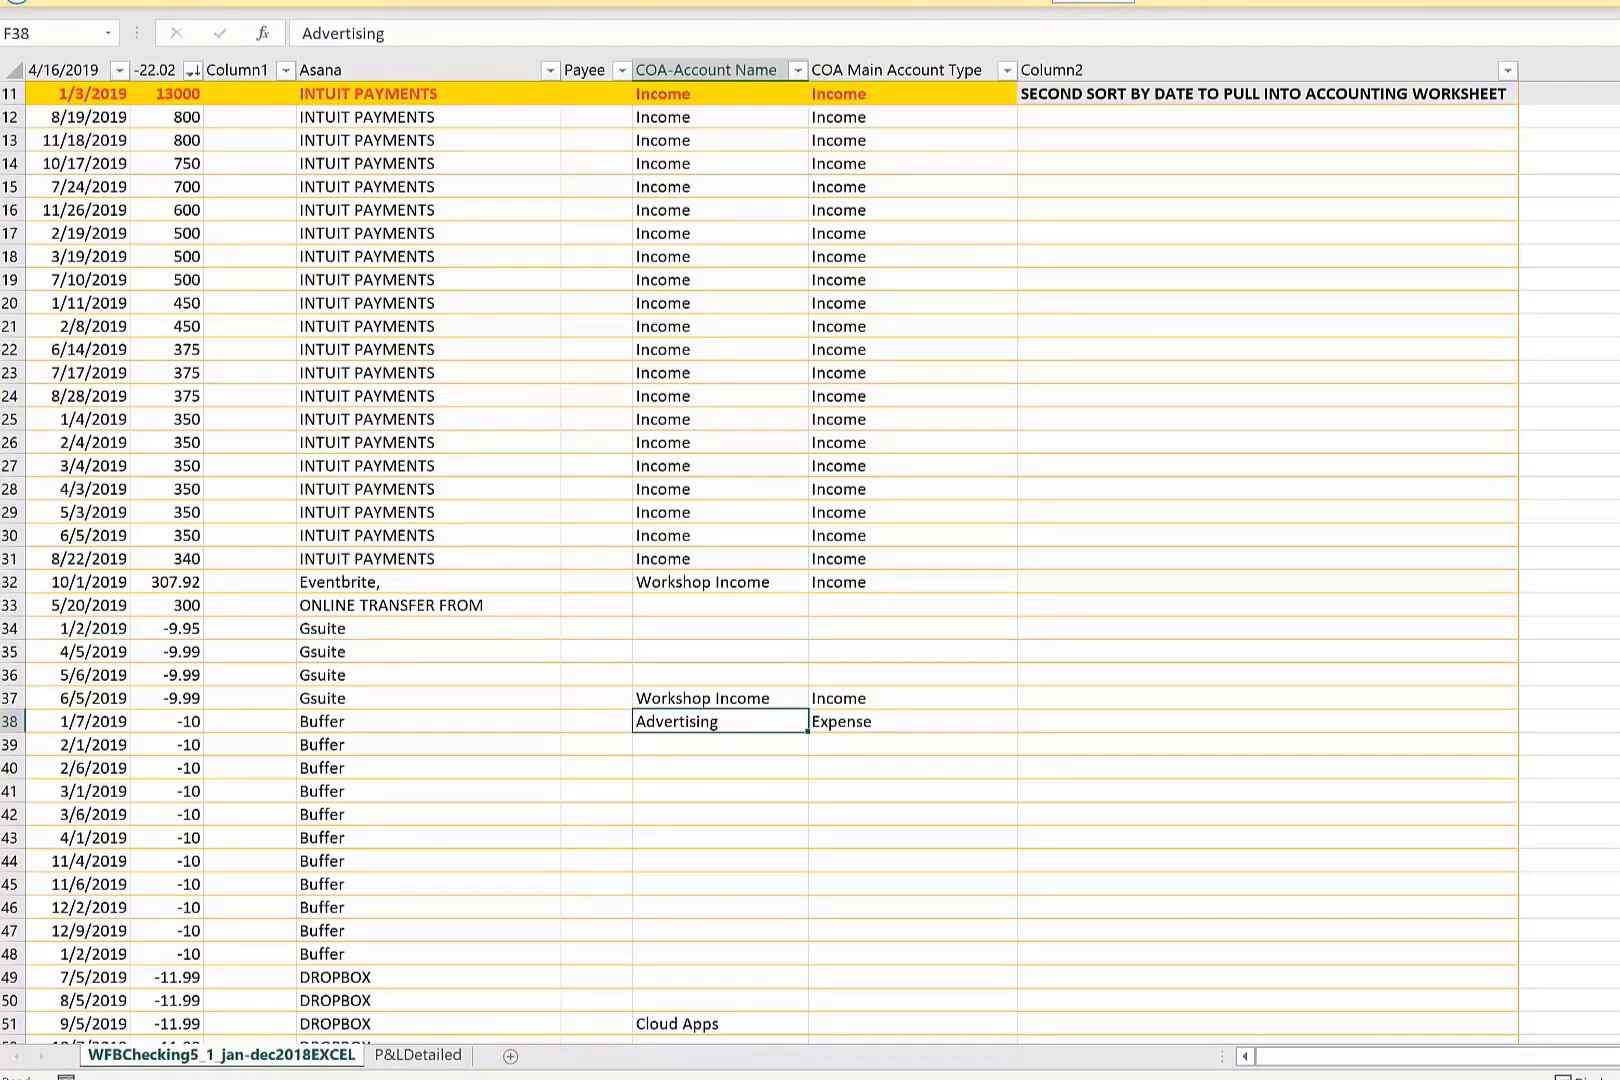
scroll(843, 864, up, 2)
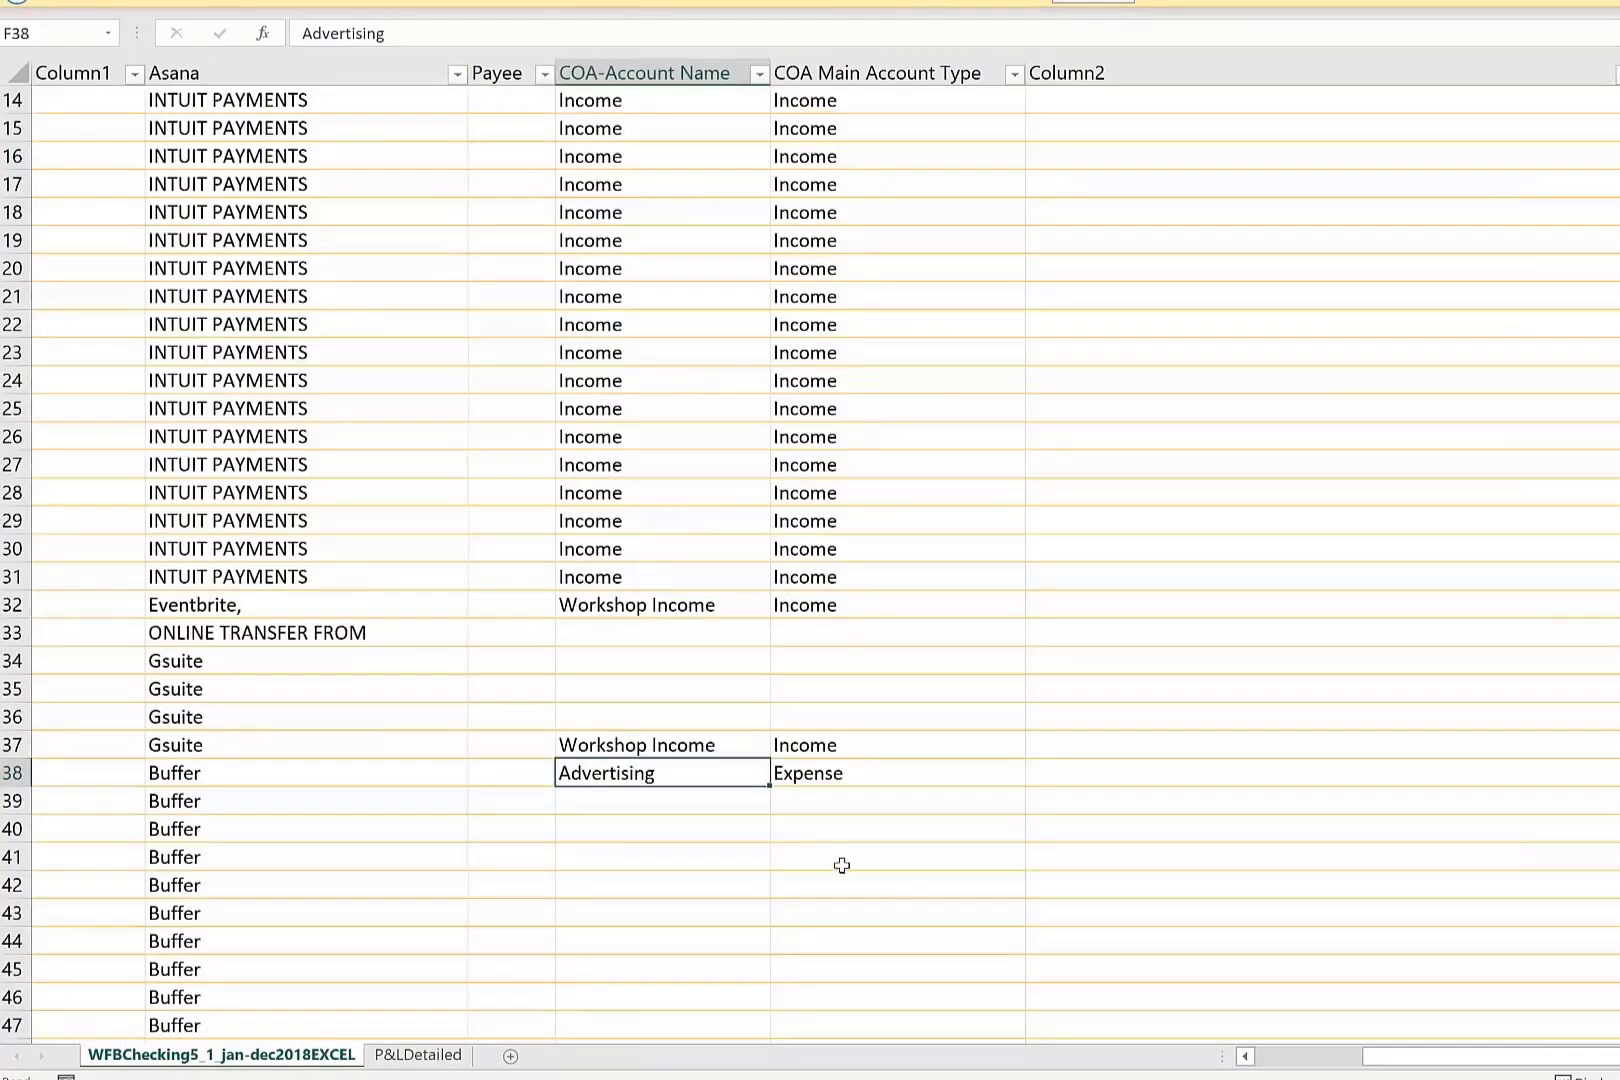
click(659, 684)
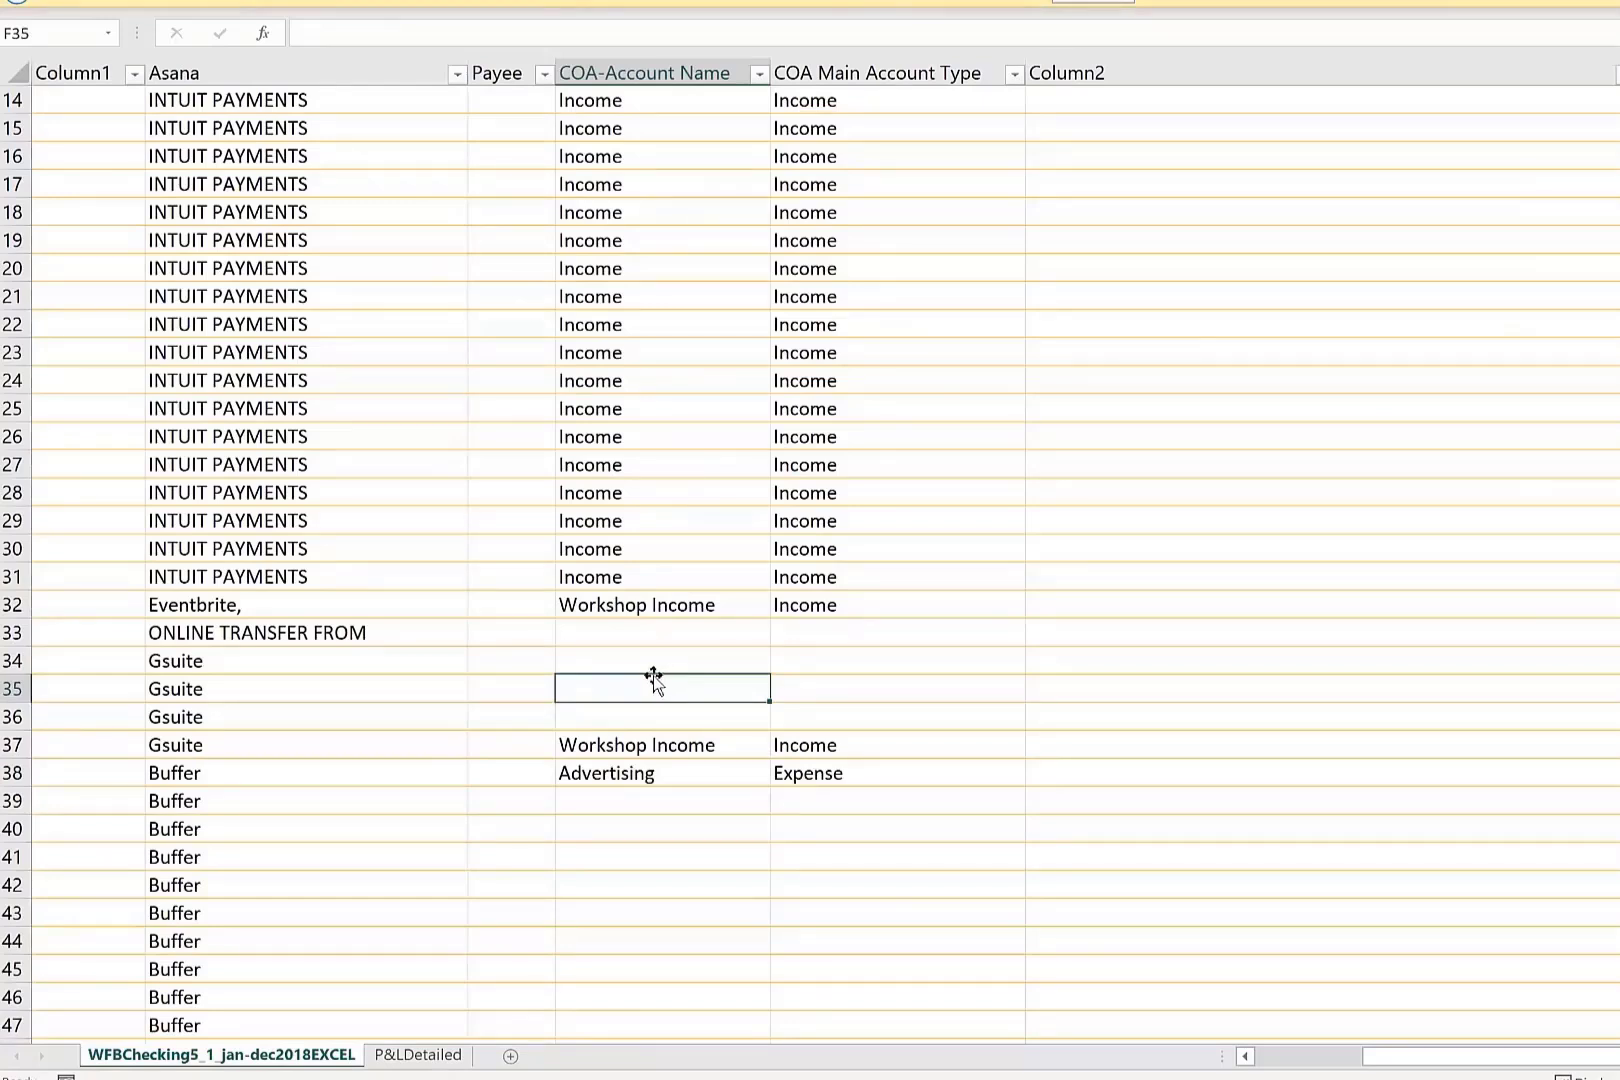
click(759, 73)
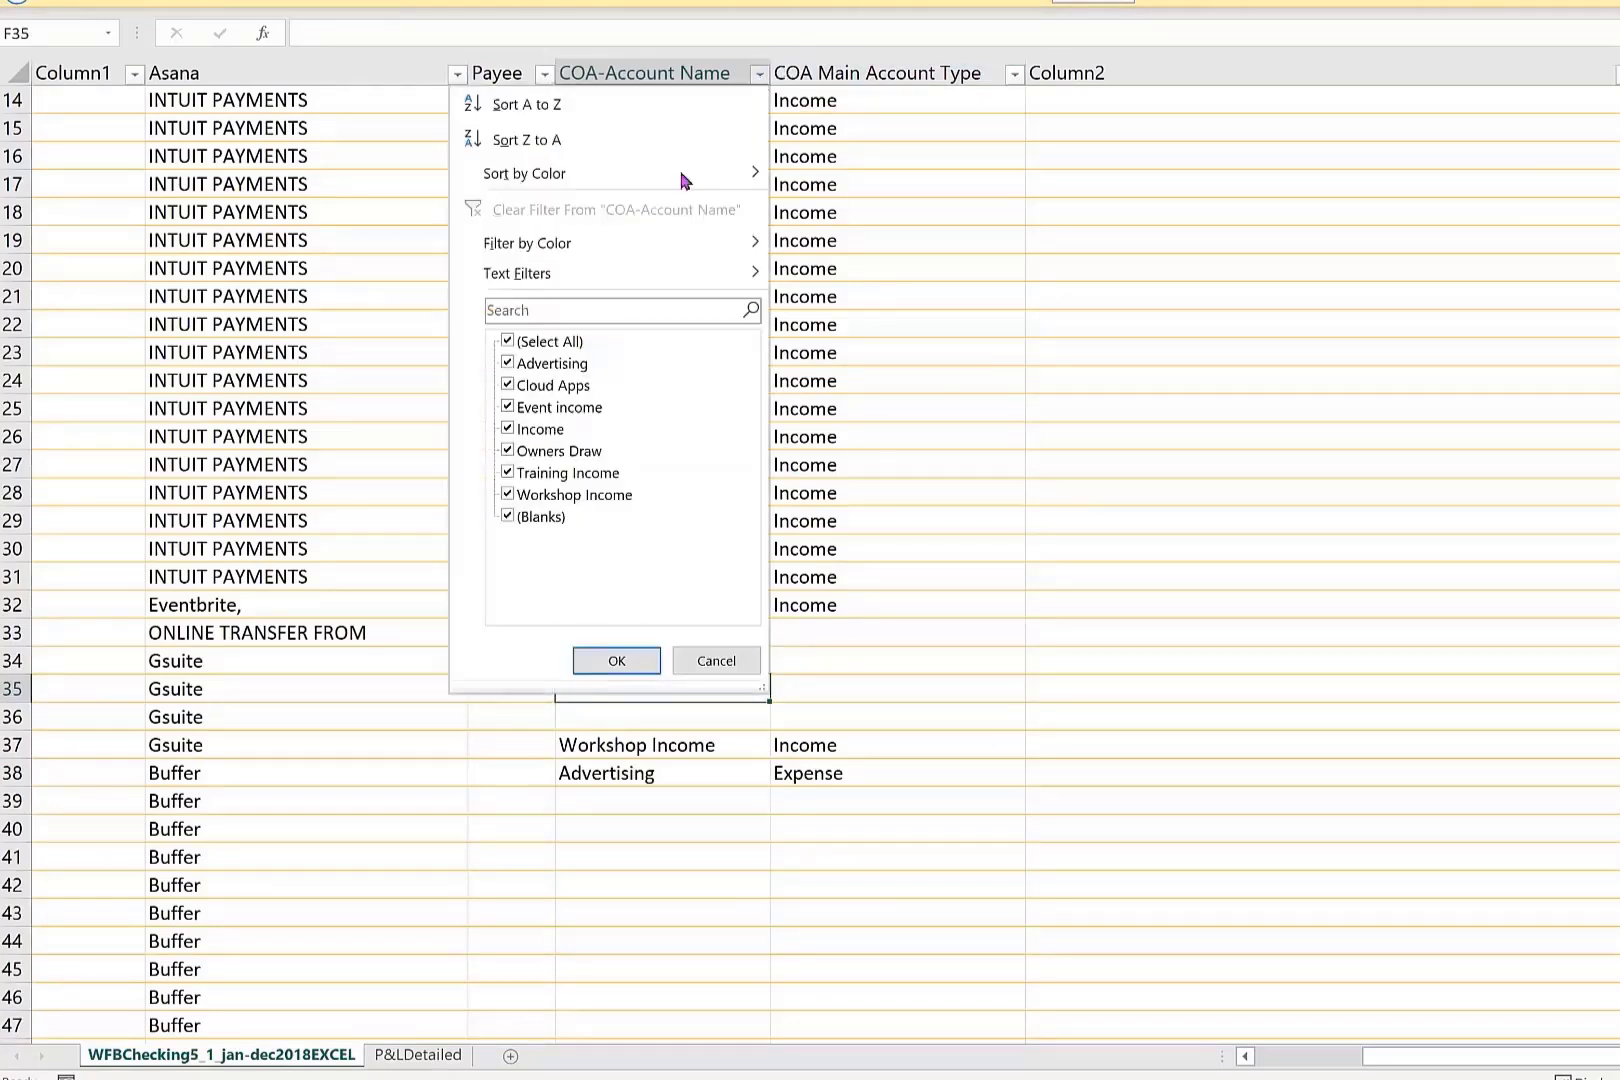
click(605, 718)
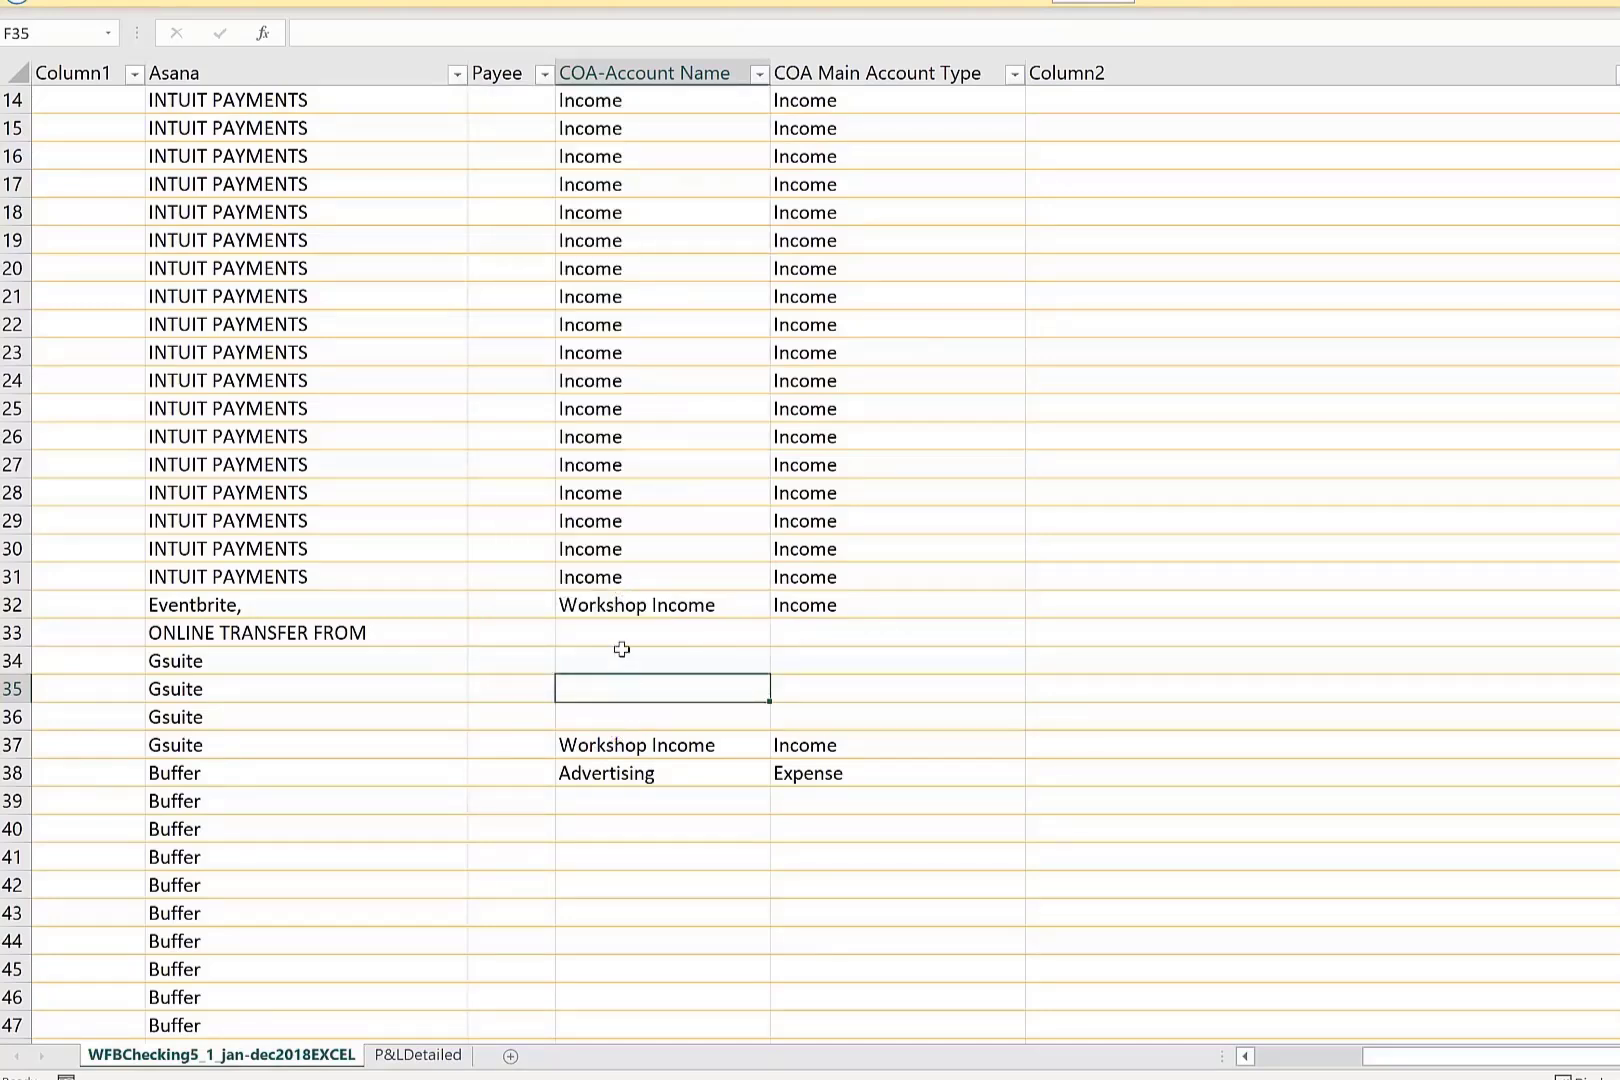
click(622, 650)
text(trai)
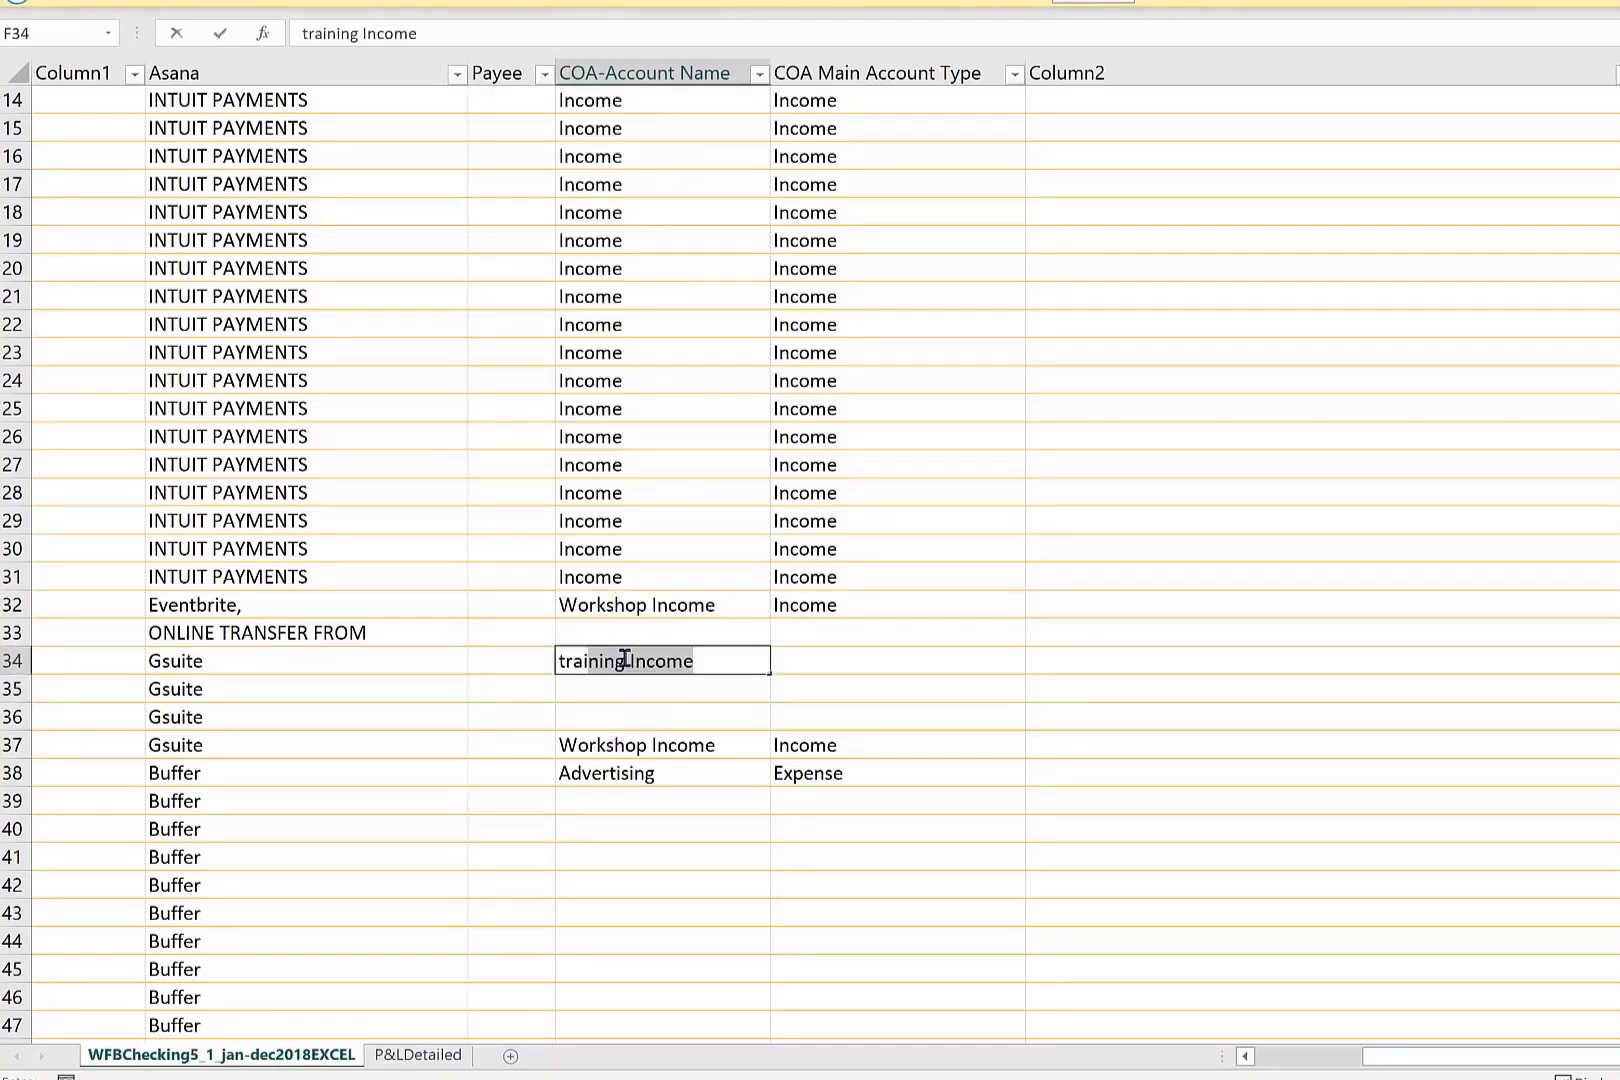
text(n)
key(Return)
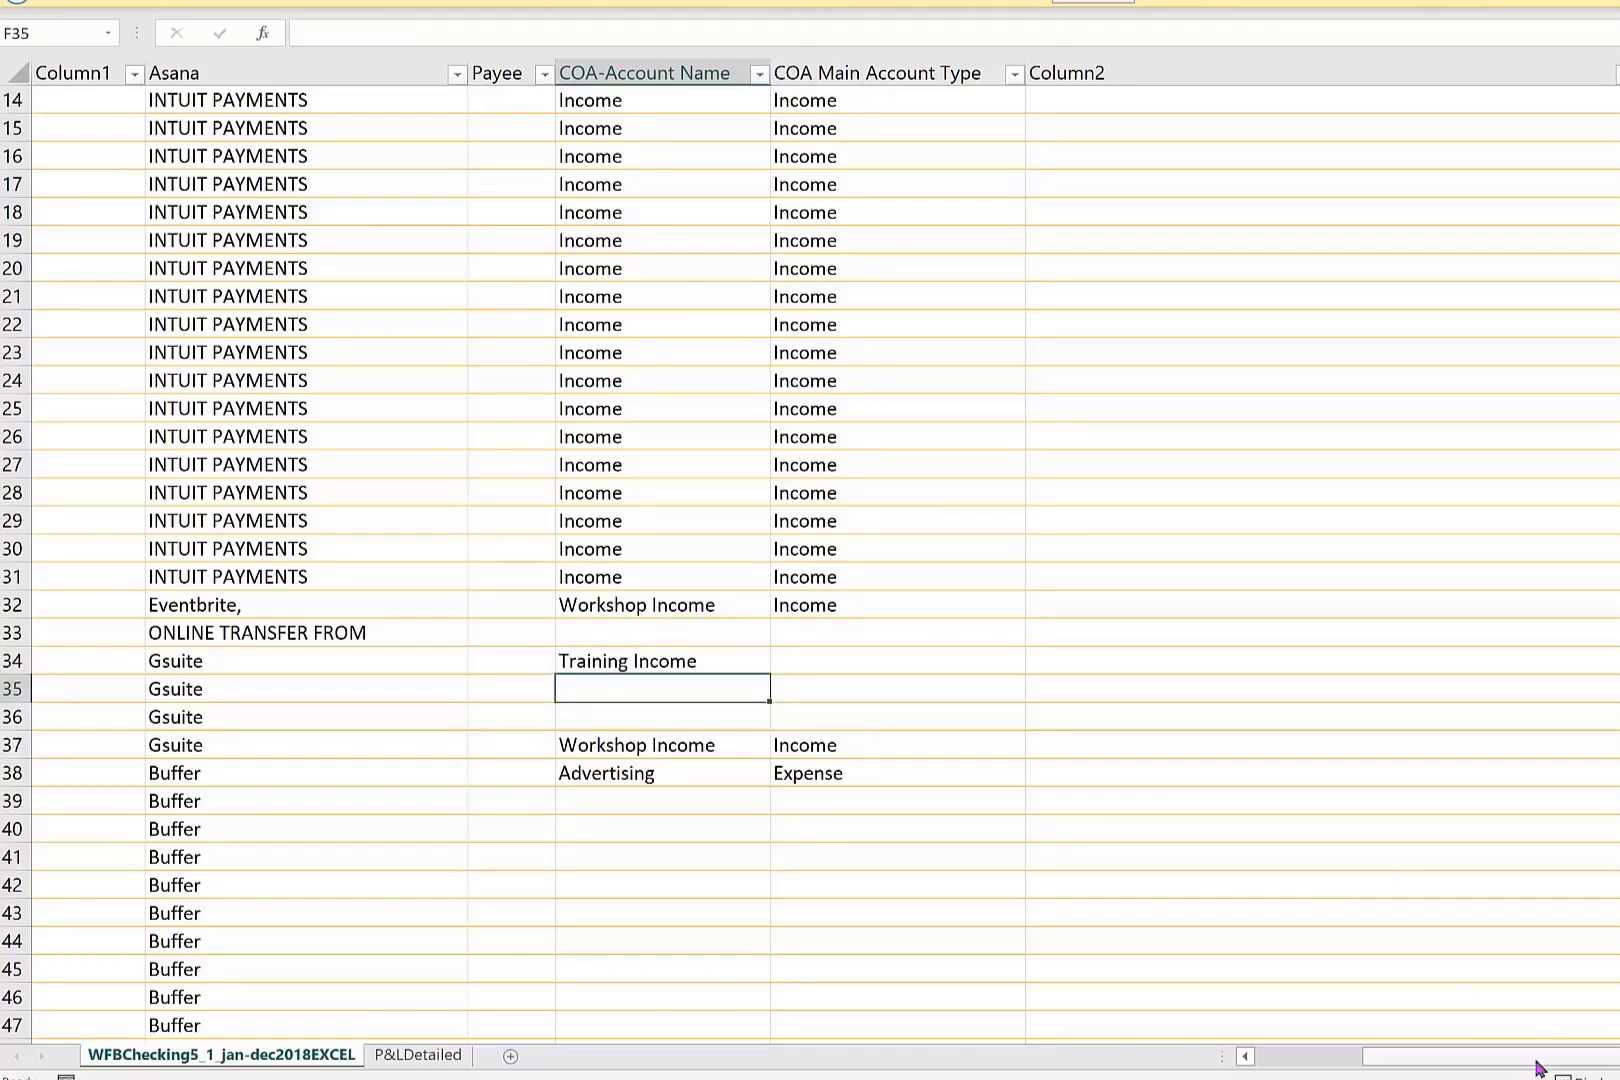
Review the transactions' dates, amounts, account names and main account types from the header row down to the Gsuite and Buffer rows.
drag(1537, 1060, 1430, 1060)
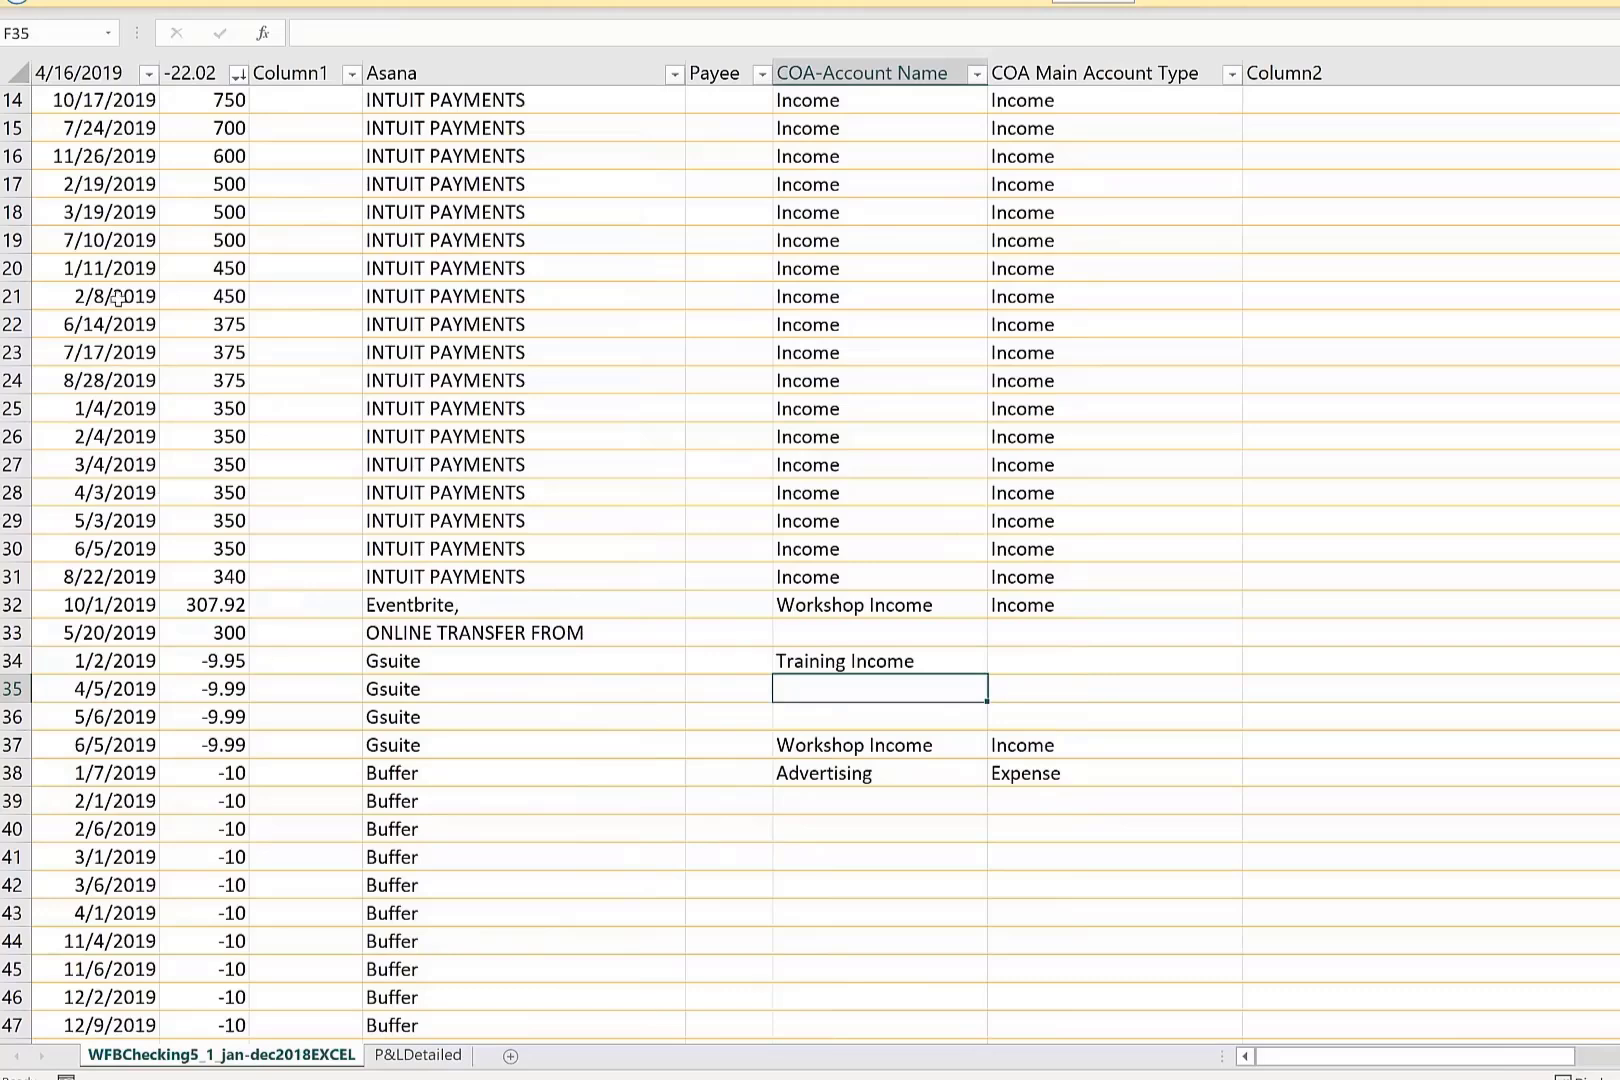
scroll(158, 232, up, 5)
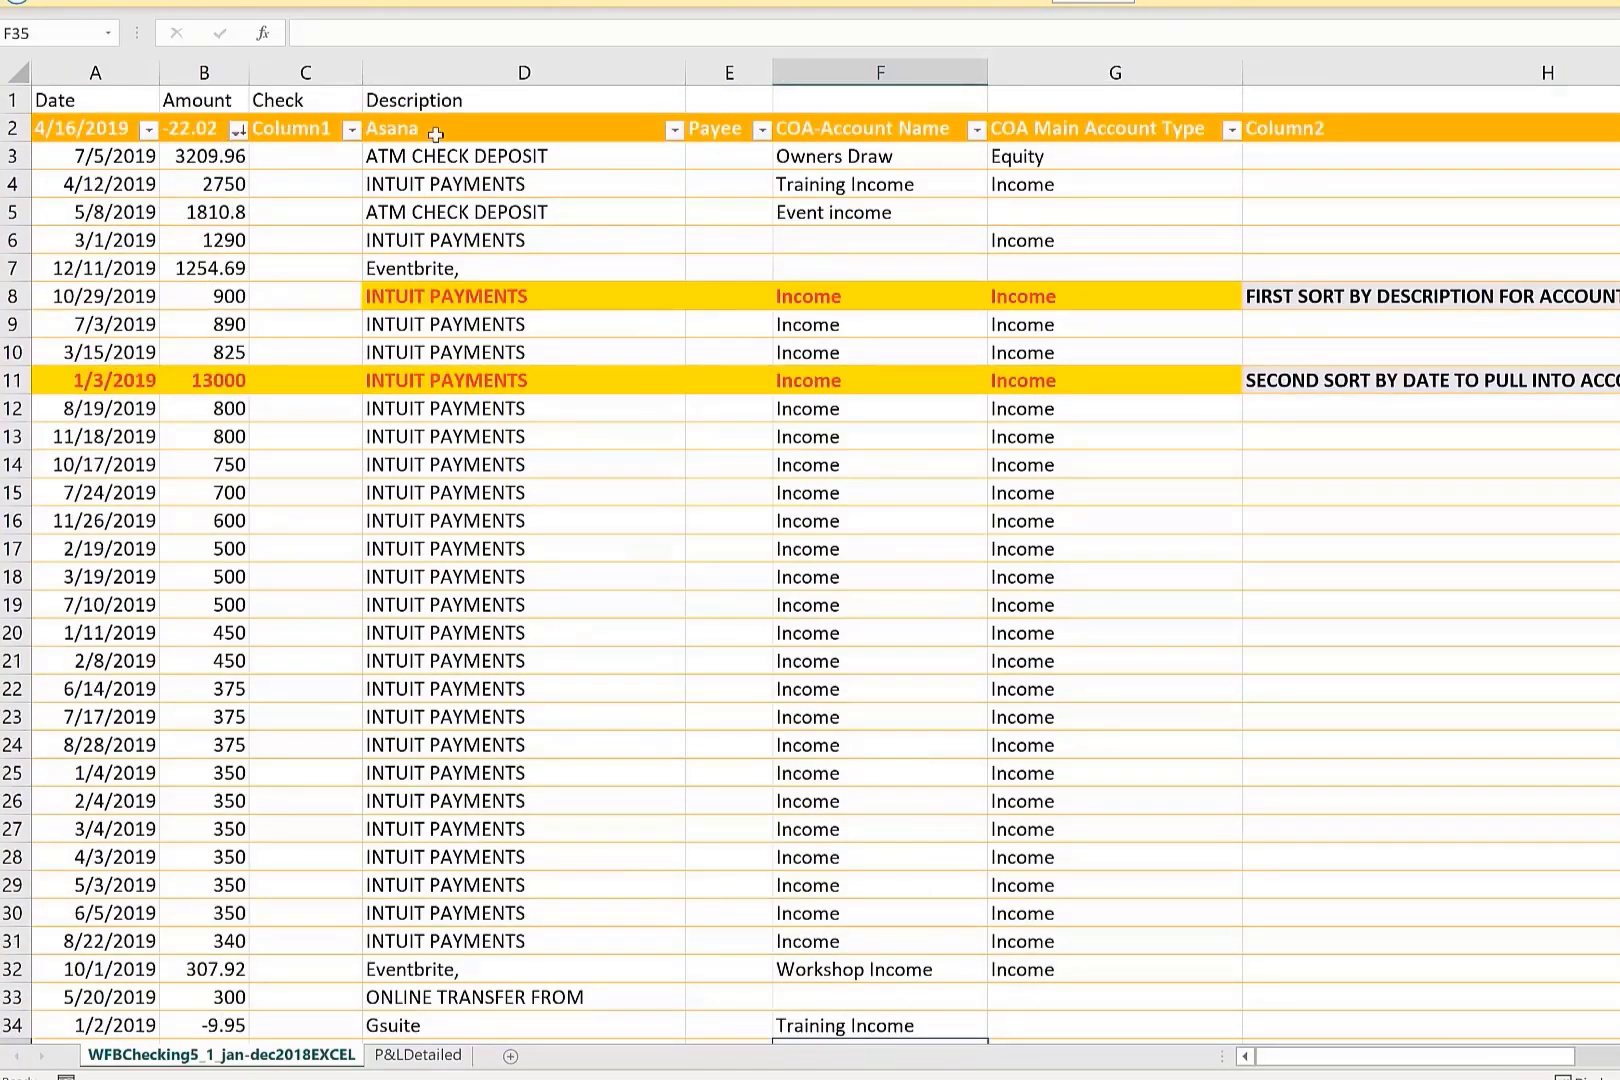
click(812, 466)
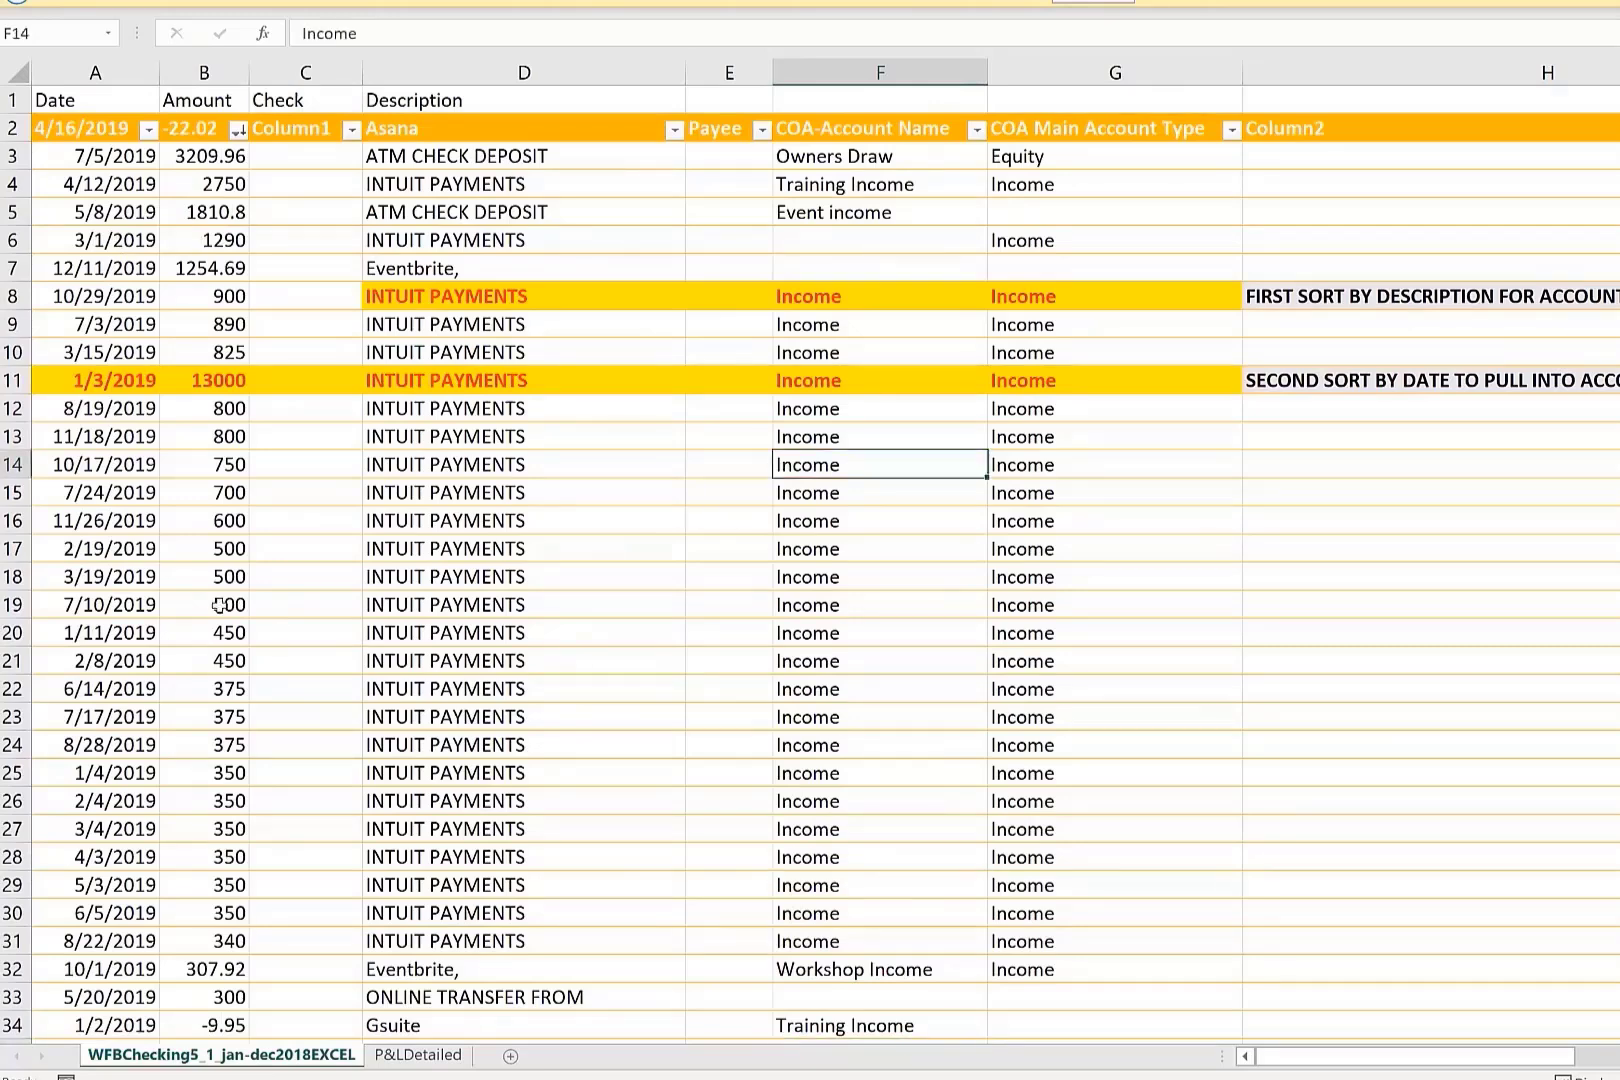
click(222, 603)
click(1078, 490)
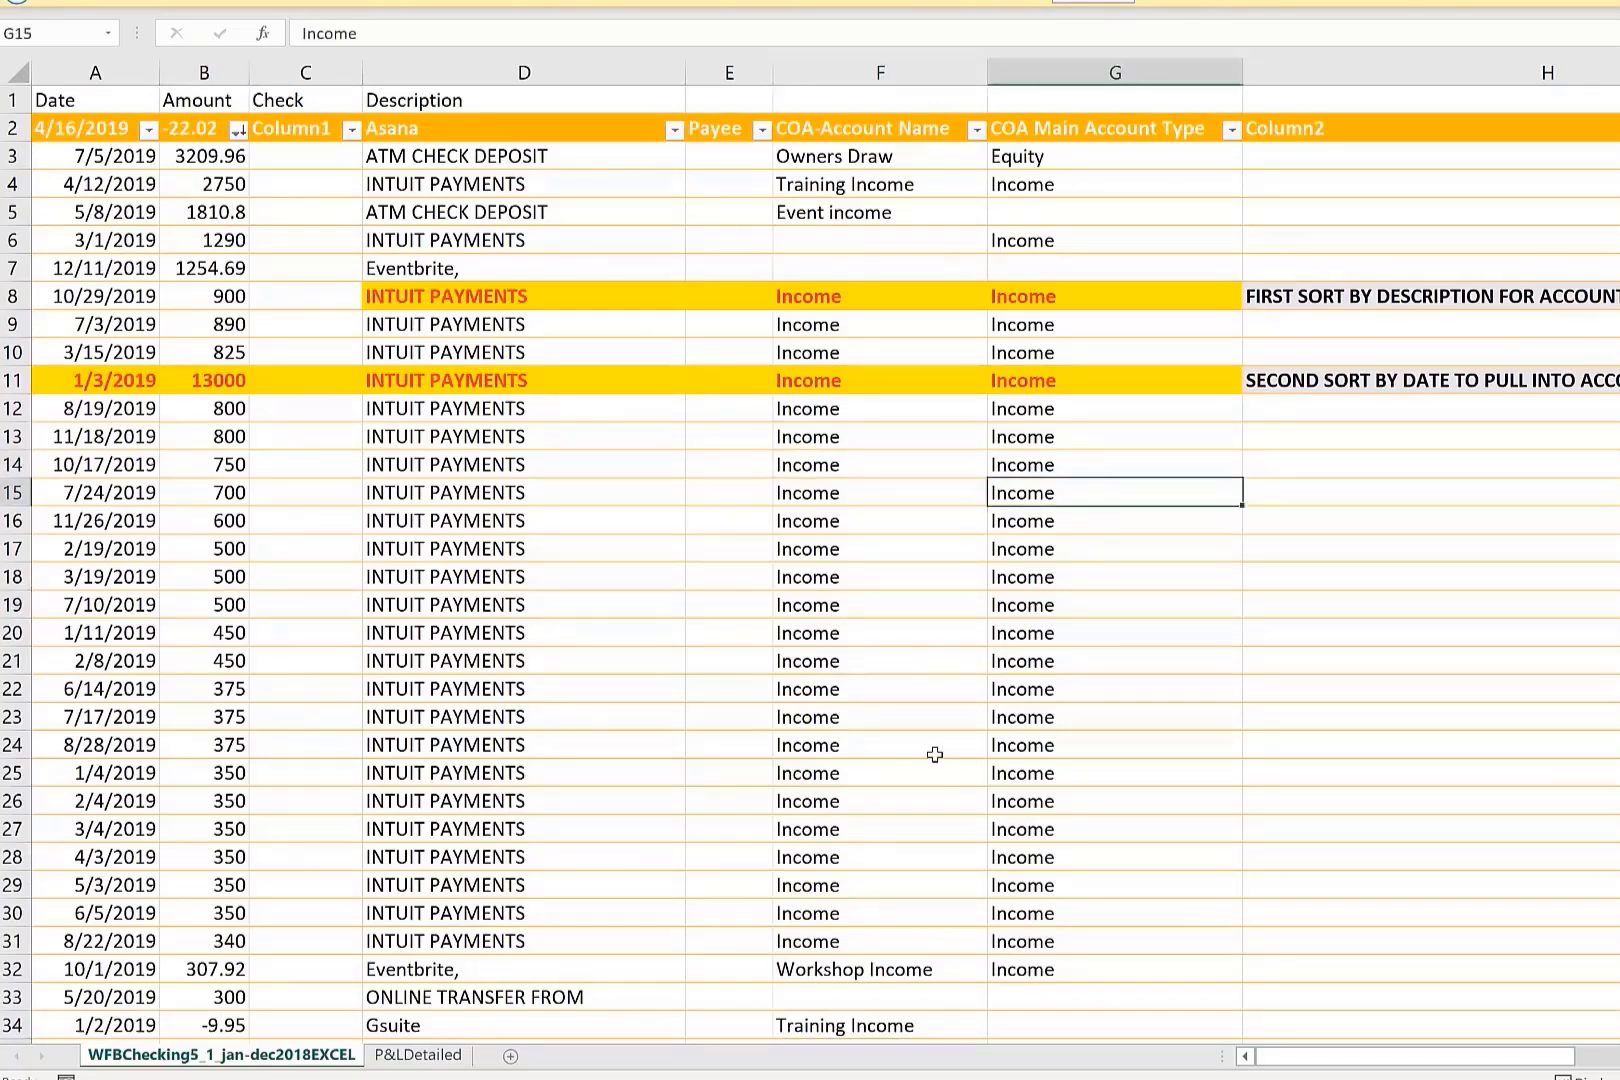
scroll(937, 755, down, 2)
scroll(1059, 806, down, 2)
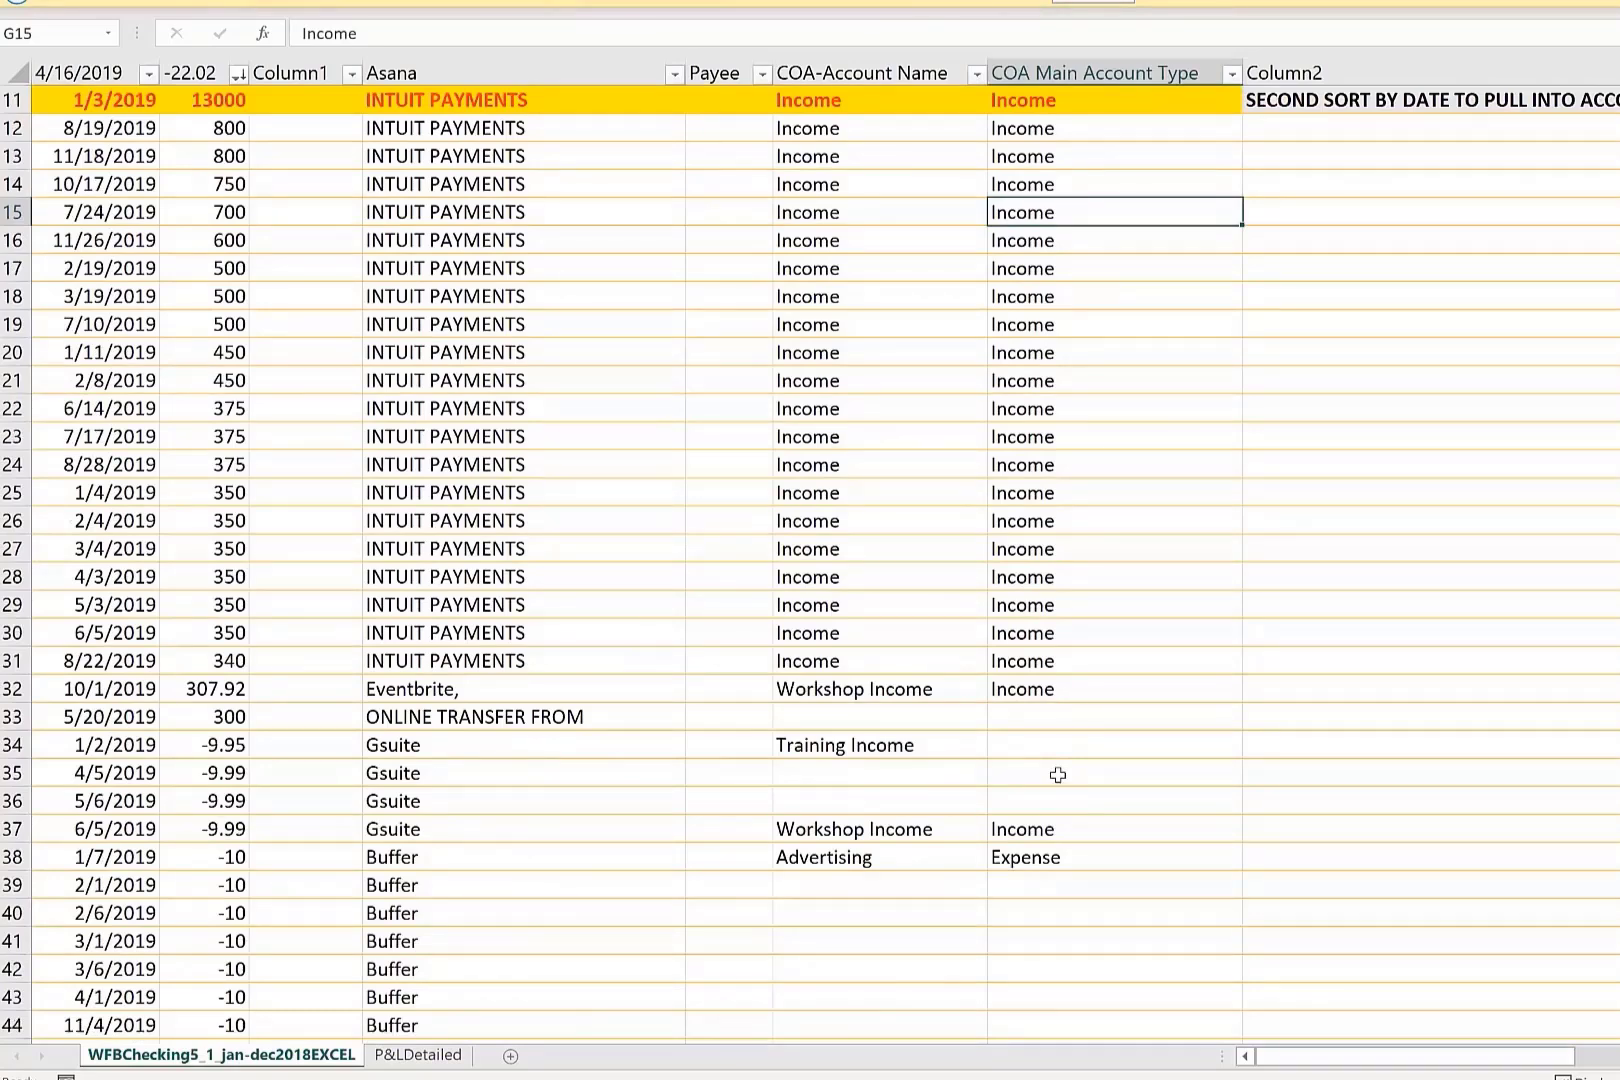
click(1058, 775)
scroll(1212, 473, up, 3)
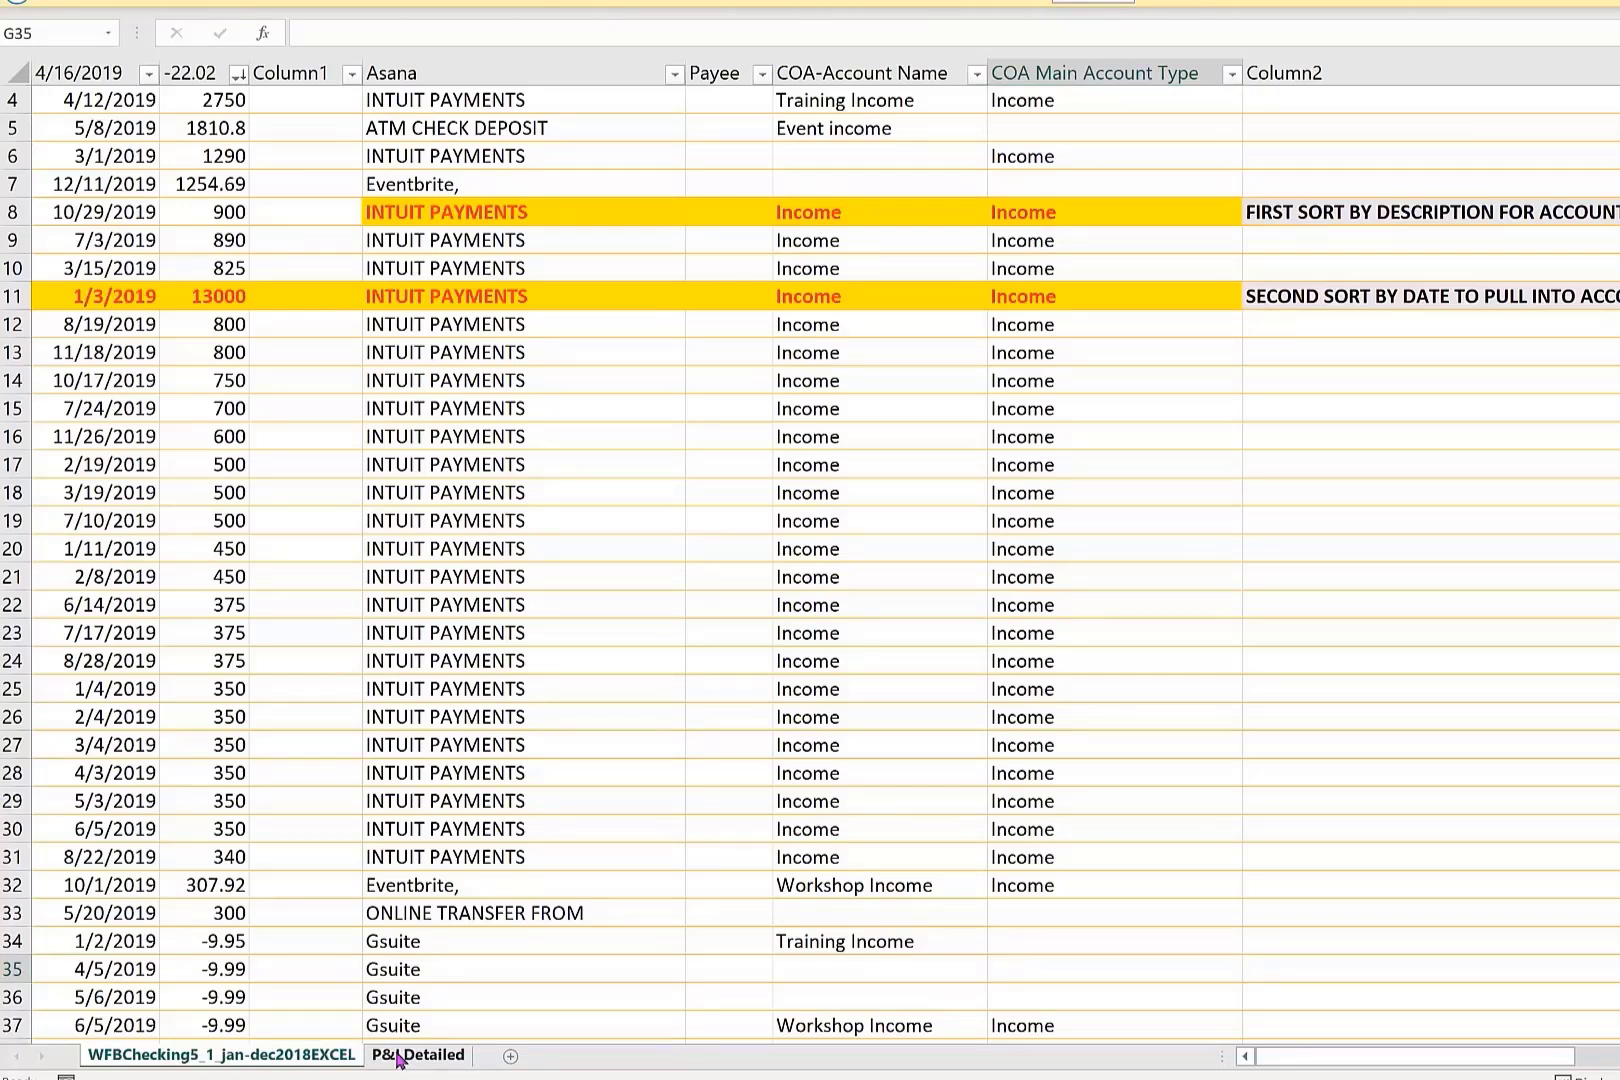
Open the P&LDetailed sheet and select the Jan heading of the manual profit and loss statement.
click(397, 1056)
scroll(527, 550, up, 4)
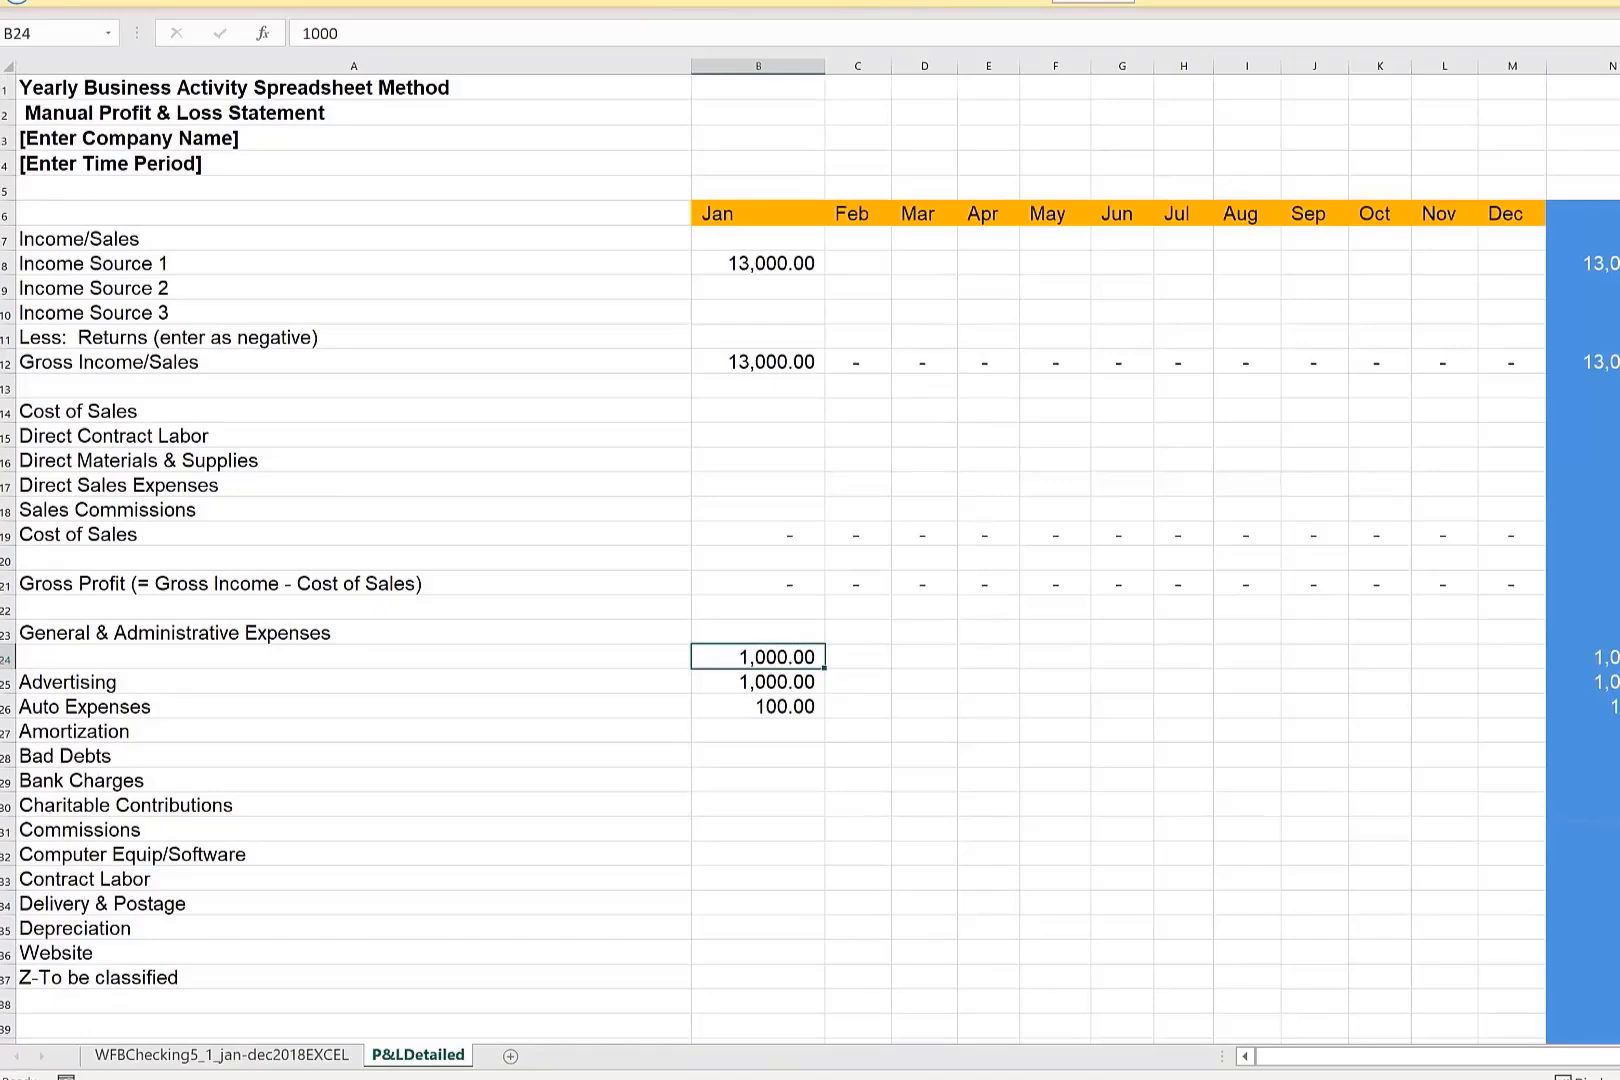
scroll(810, 560, up, 2)
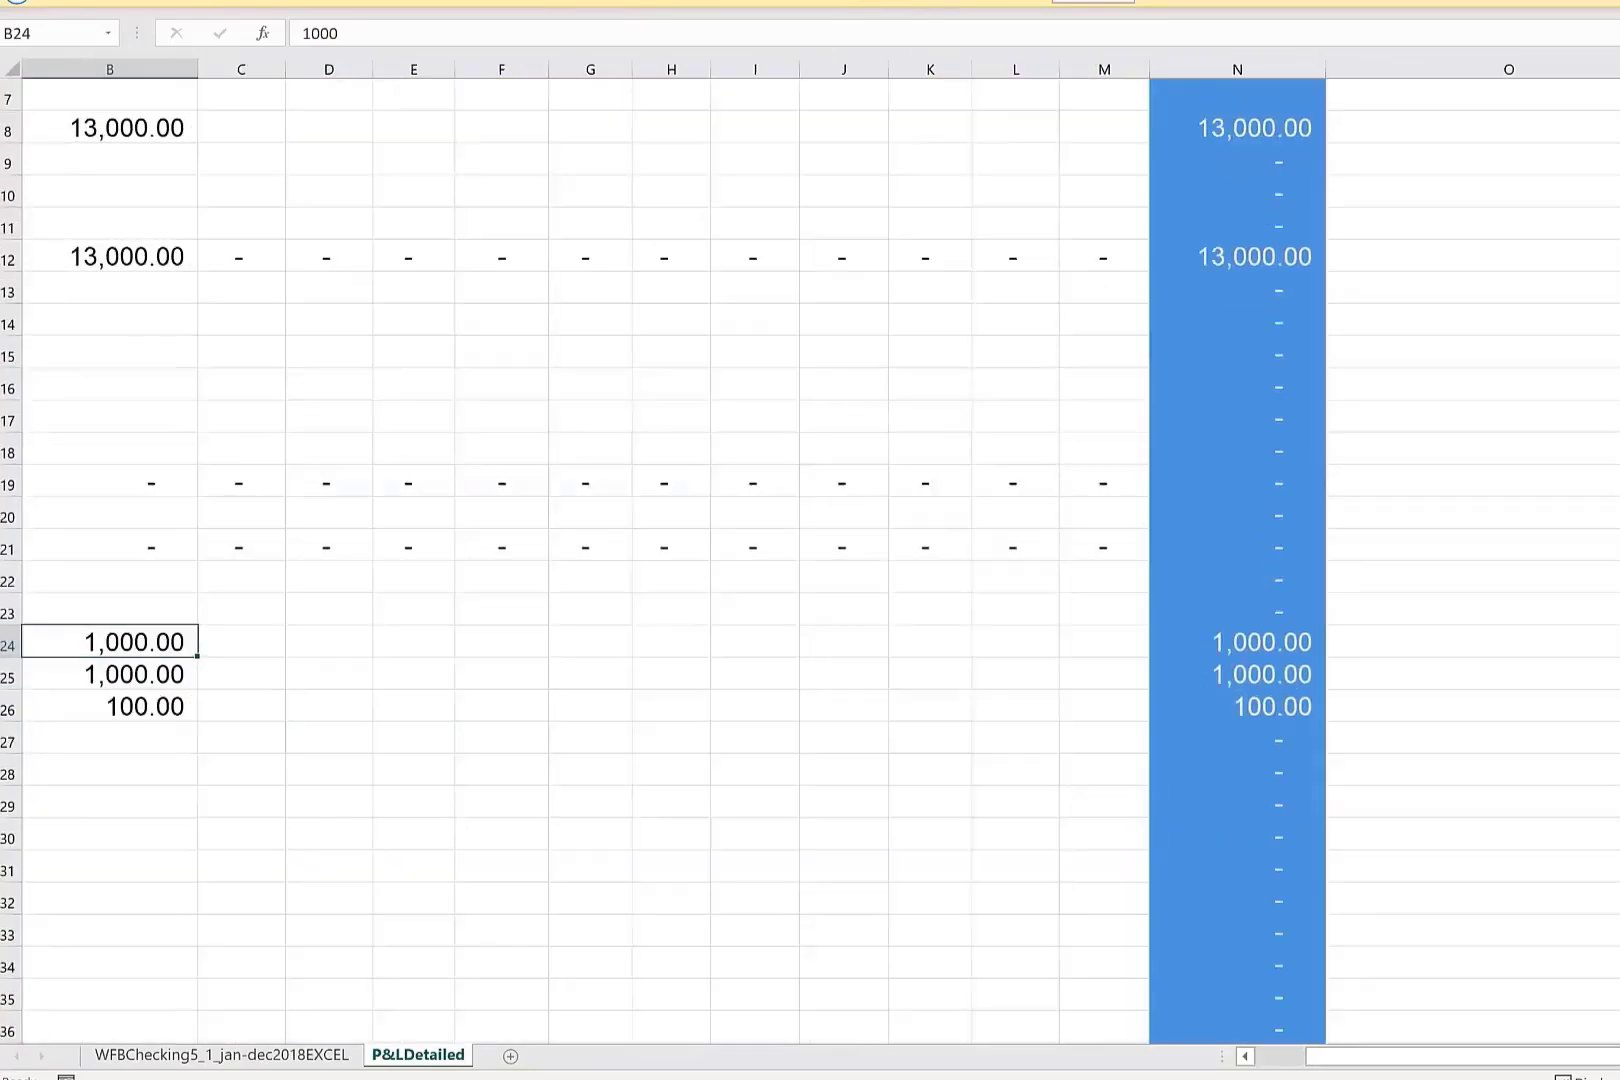
scroll(589, 463, left, 2)
scroll(589, 463, up, 2)
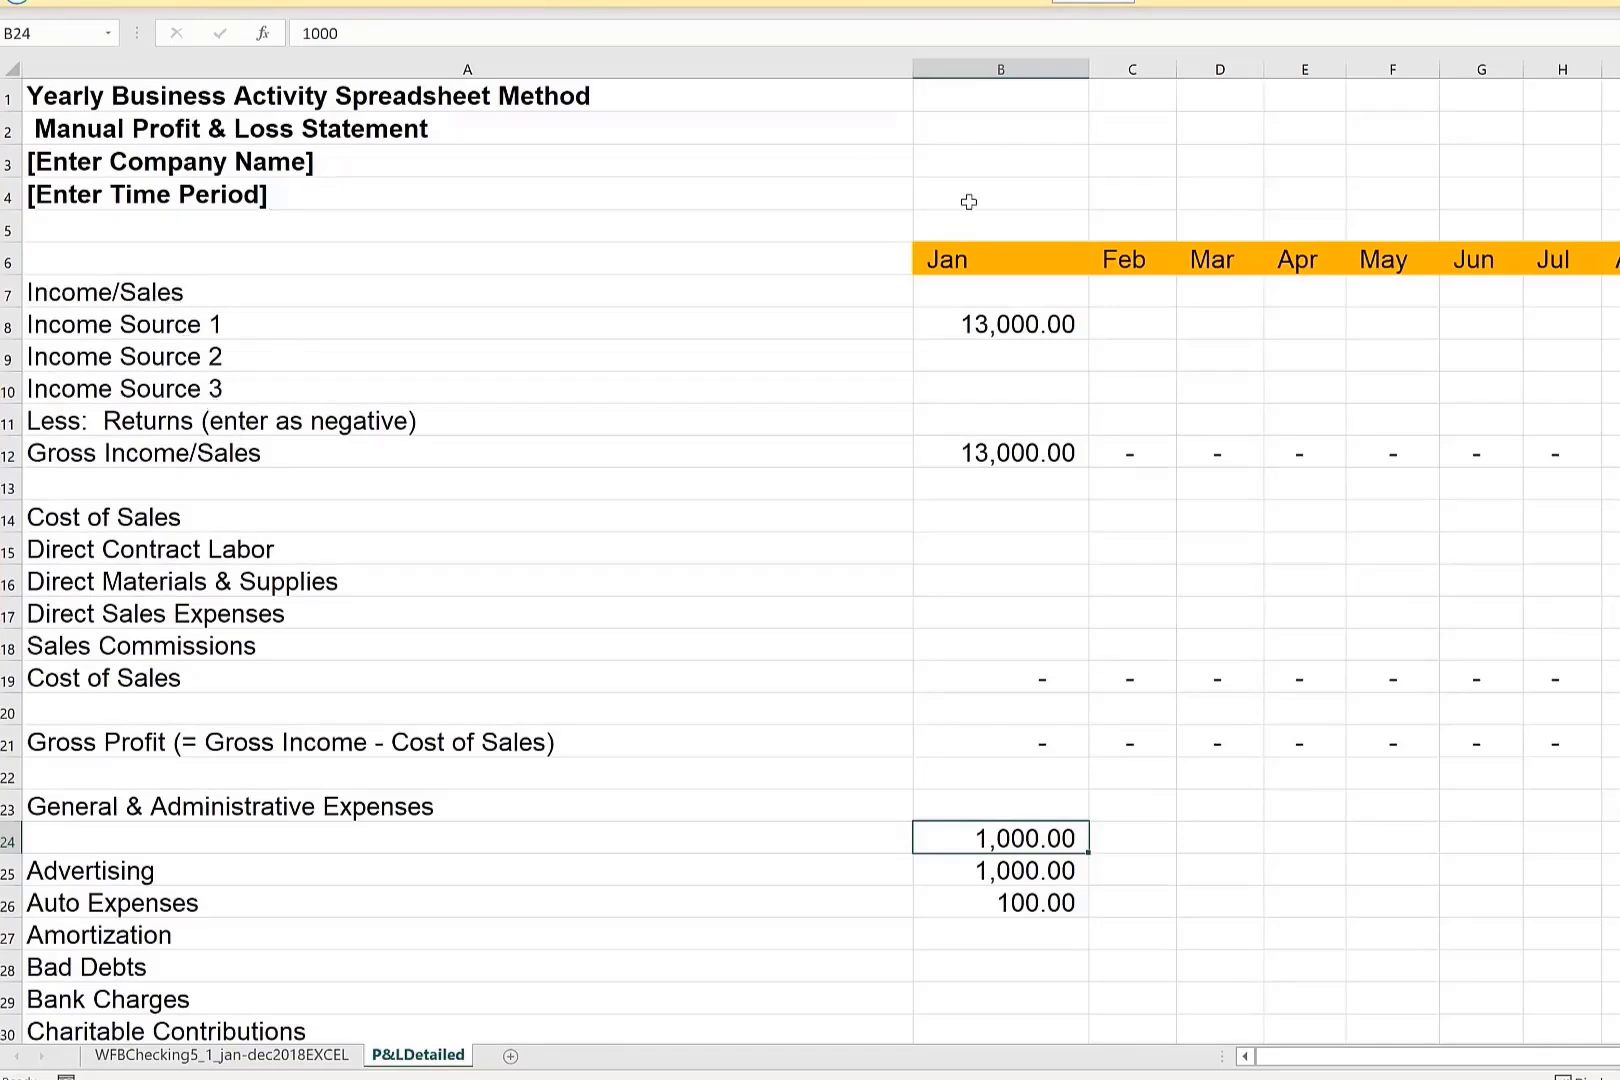
key(Up)
key(Up)
key(Up)
key(Up)
key(Up)
key(Up)
key(Up)
key(Up)
key(Up)
key(Up)
key(Up)
key(Up)
key(Up)
key(Up)
key(Up)
key(Up)
key(Up)
key(Up)
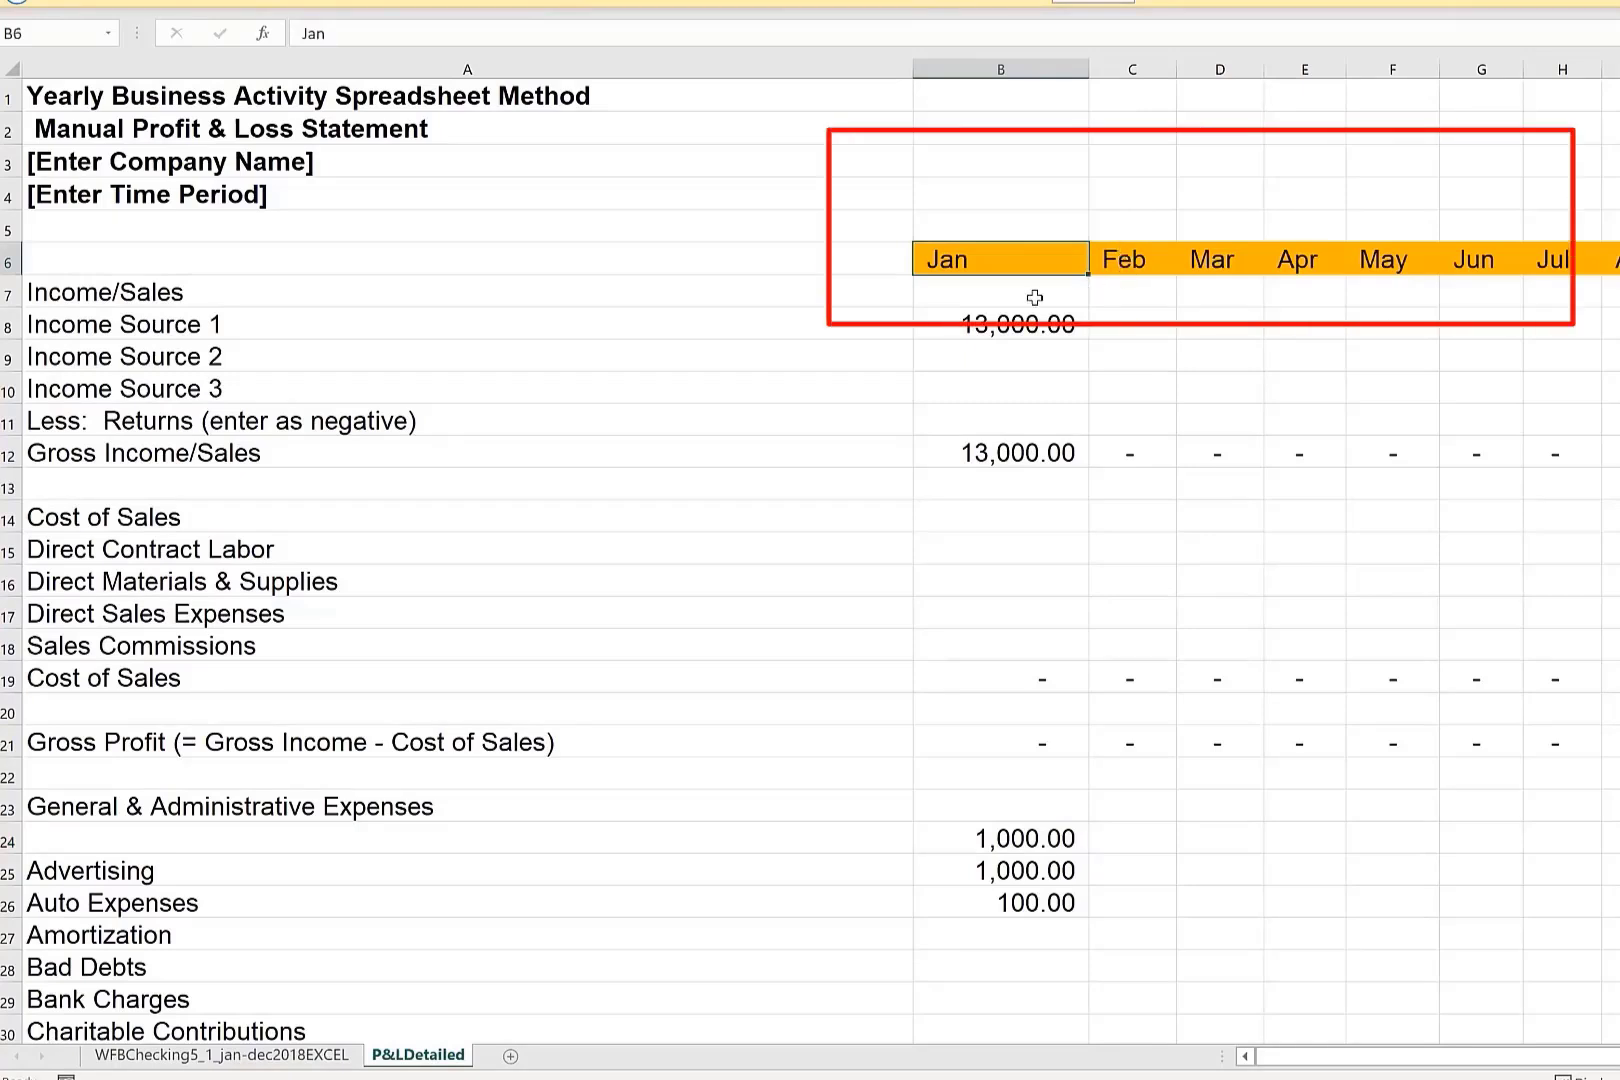
Examine the month headings and the January column down to the Operating Profit/Loss row.
click(1142, 250)
click(1205, 258)
click(1320, 252)
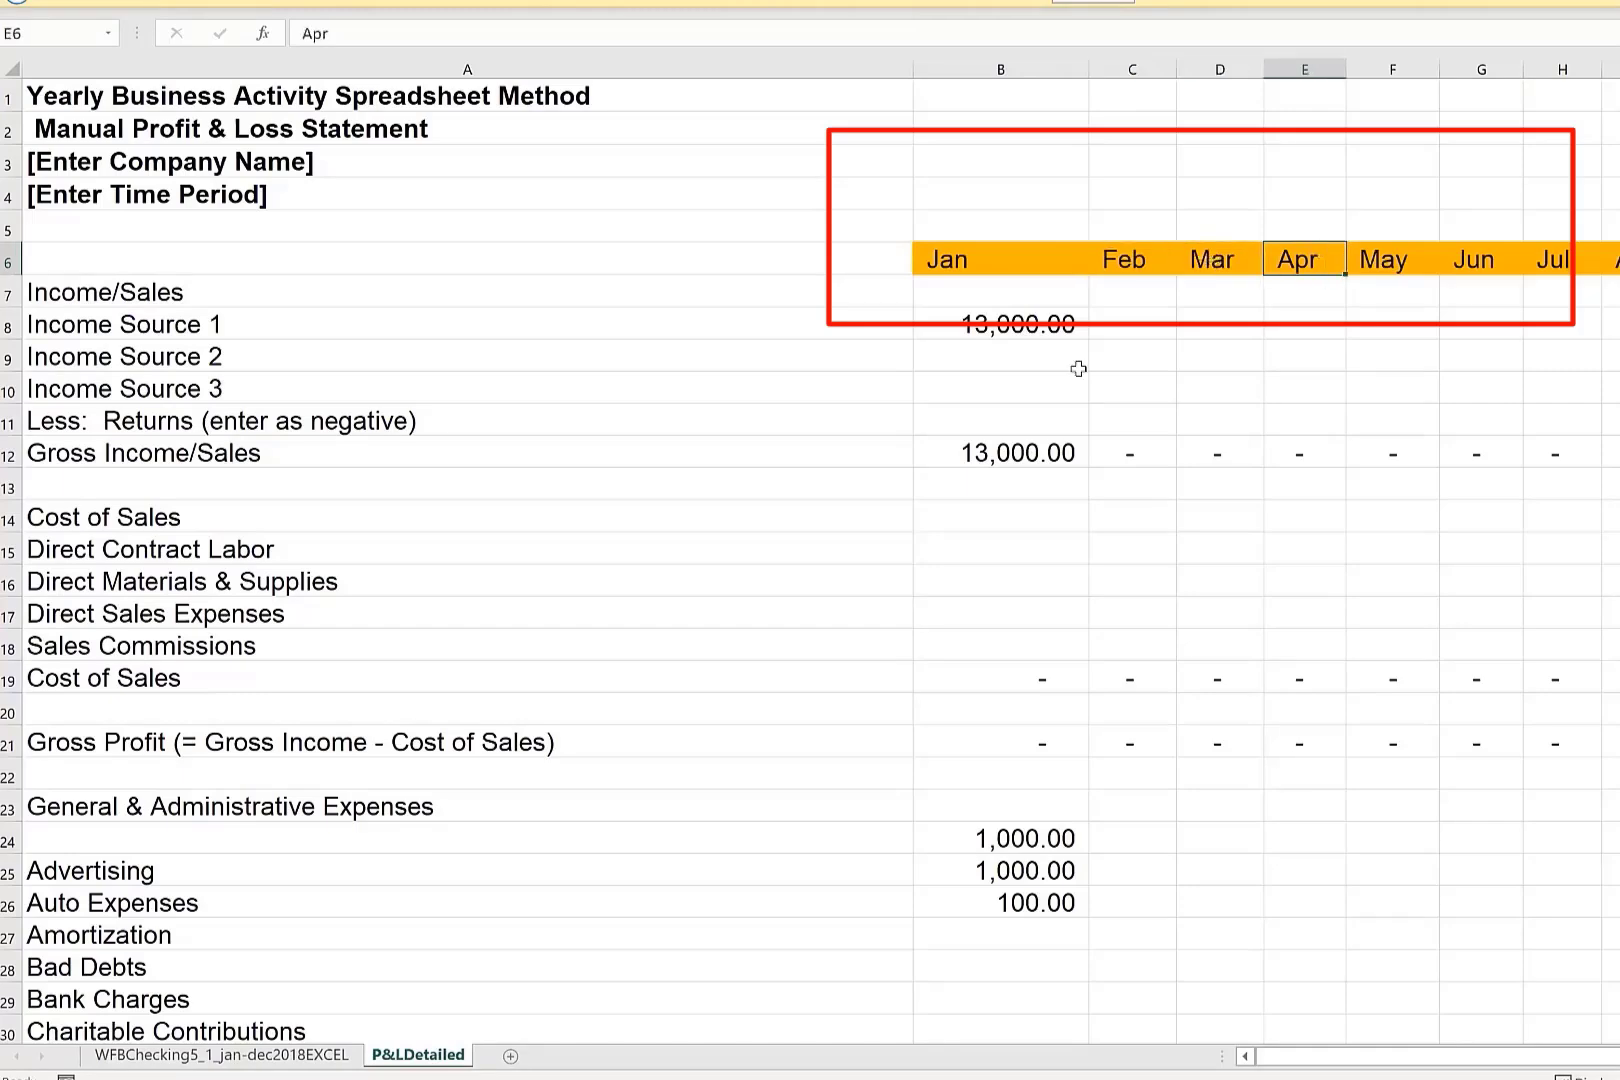
click(1018, 275)
scroll(965, 636, down, 2)
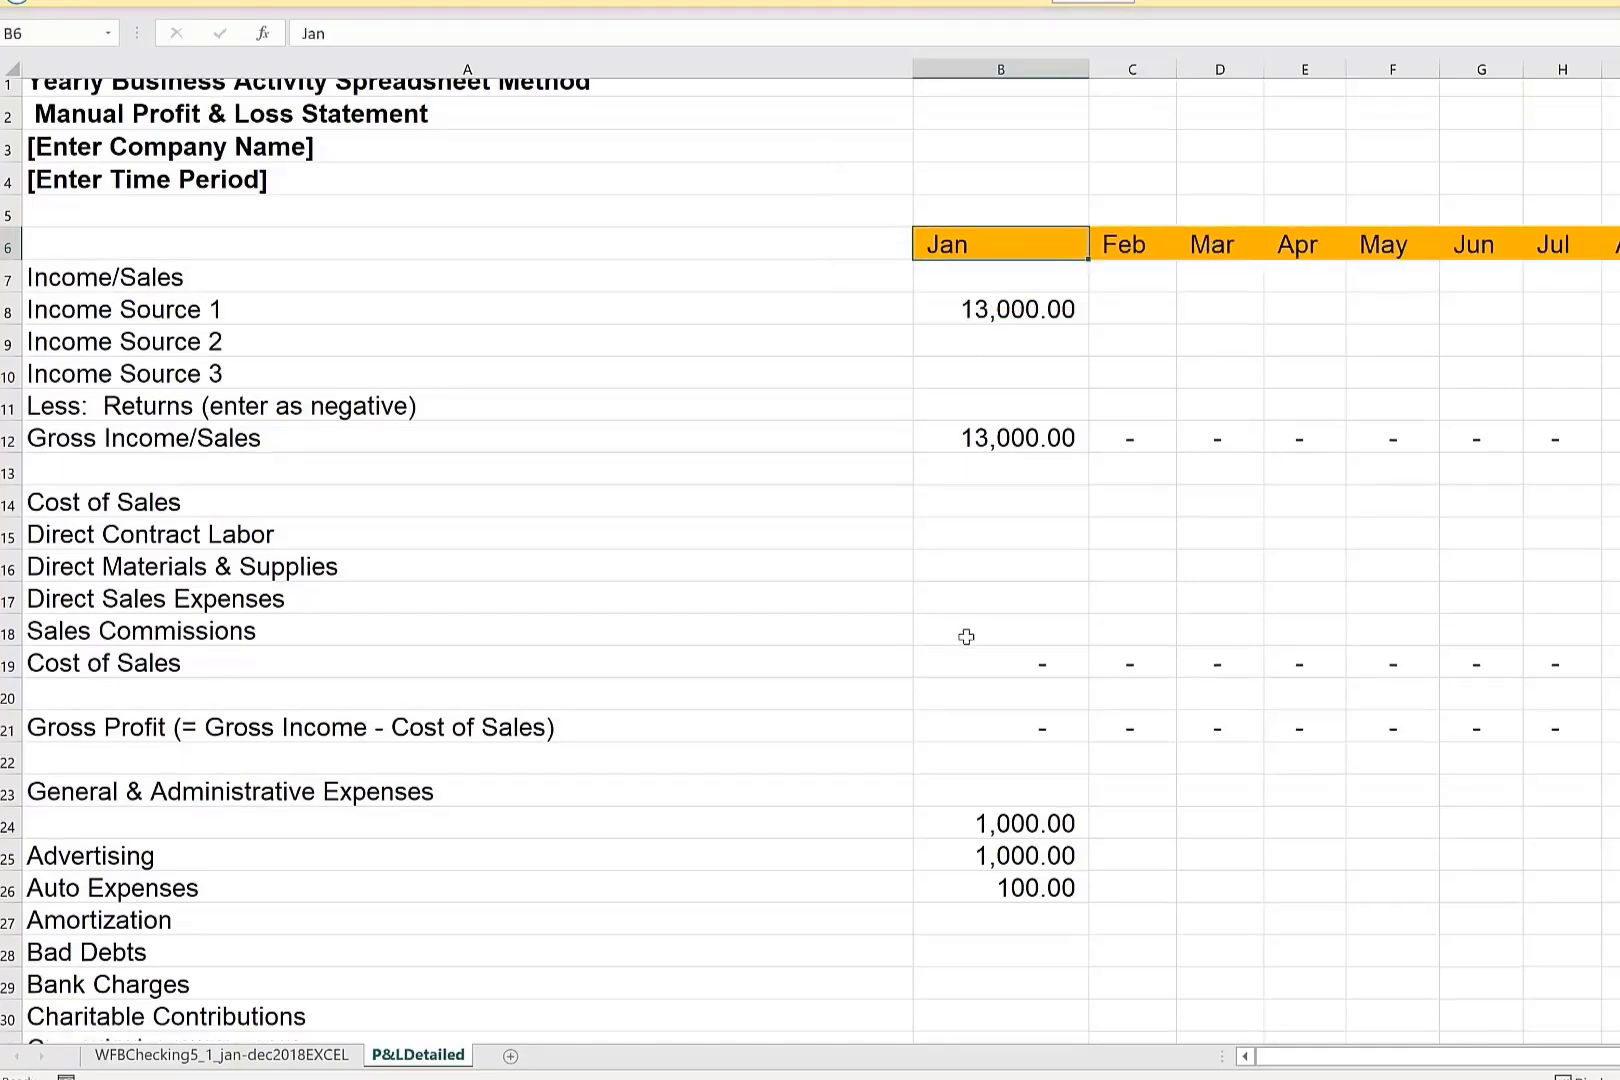
scroll(972, 718, down, 4)
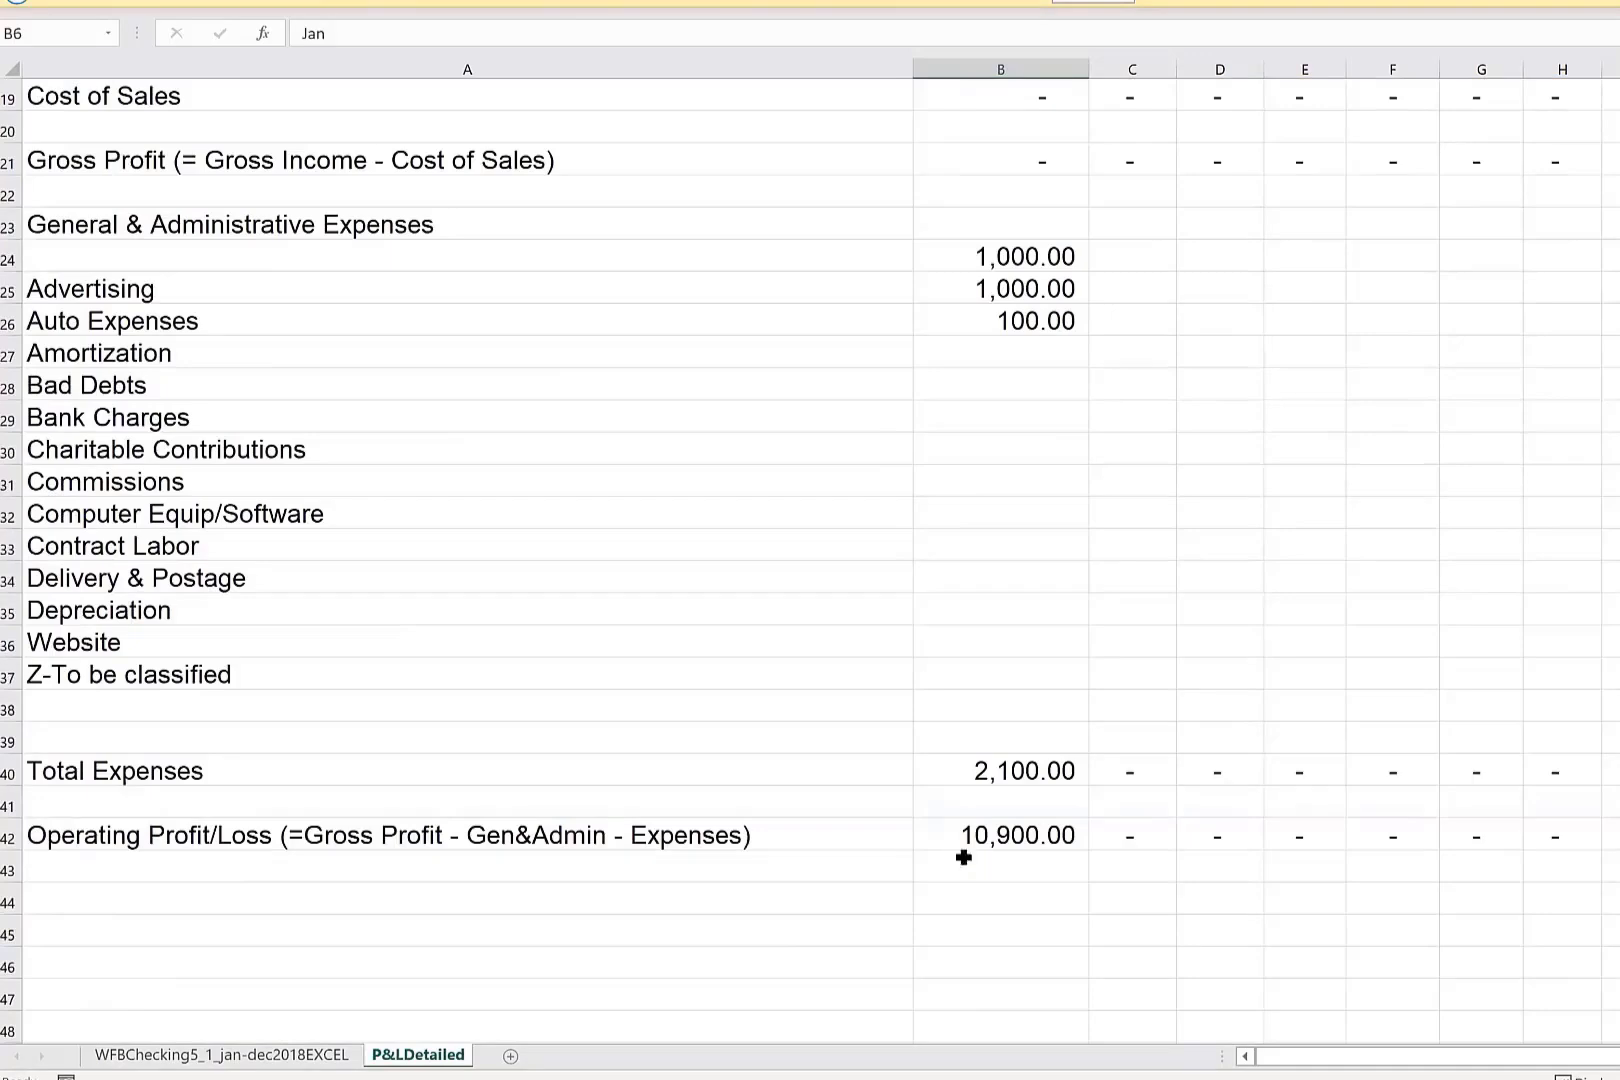
scroll(1090, 470, up, 6)
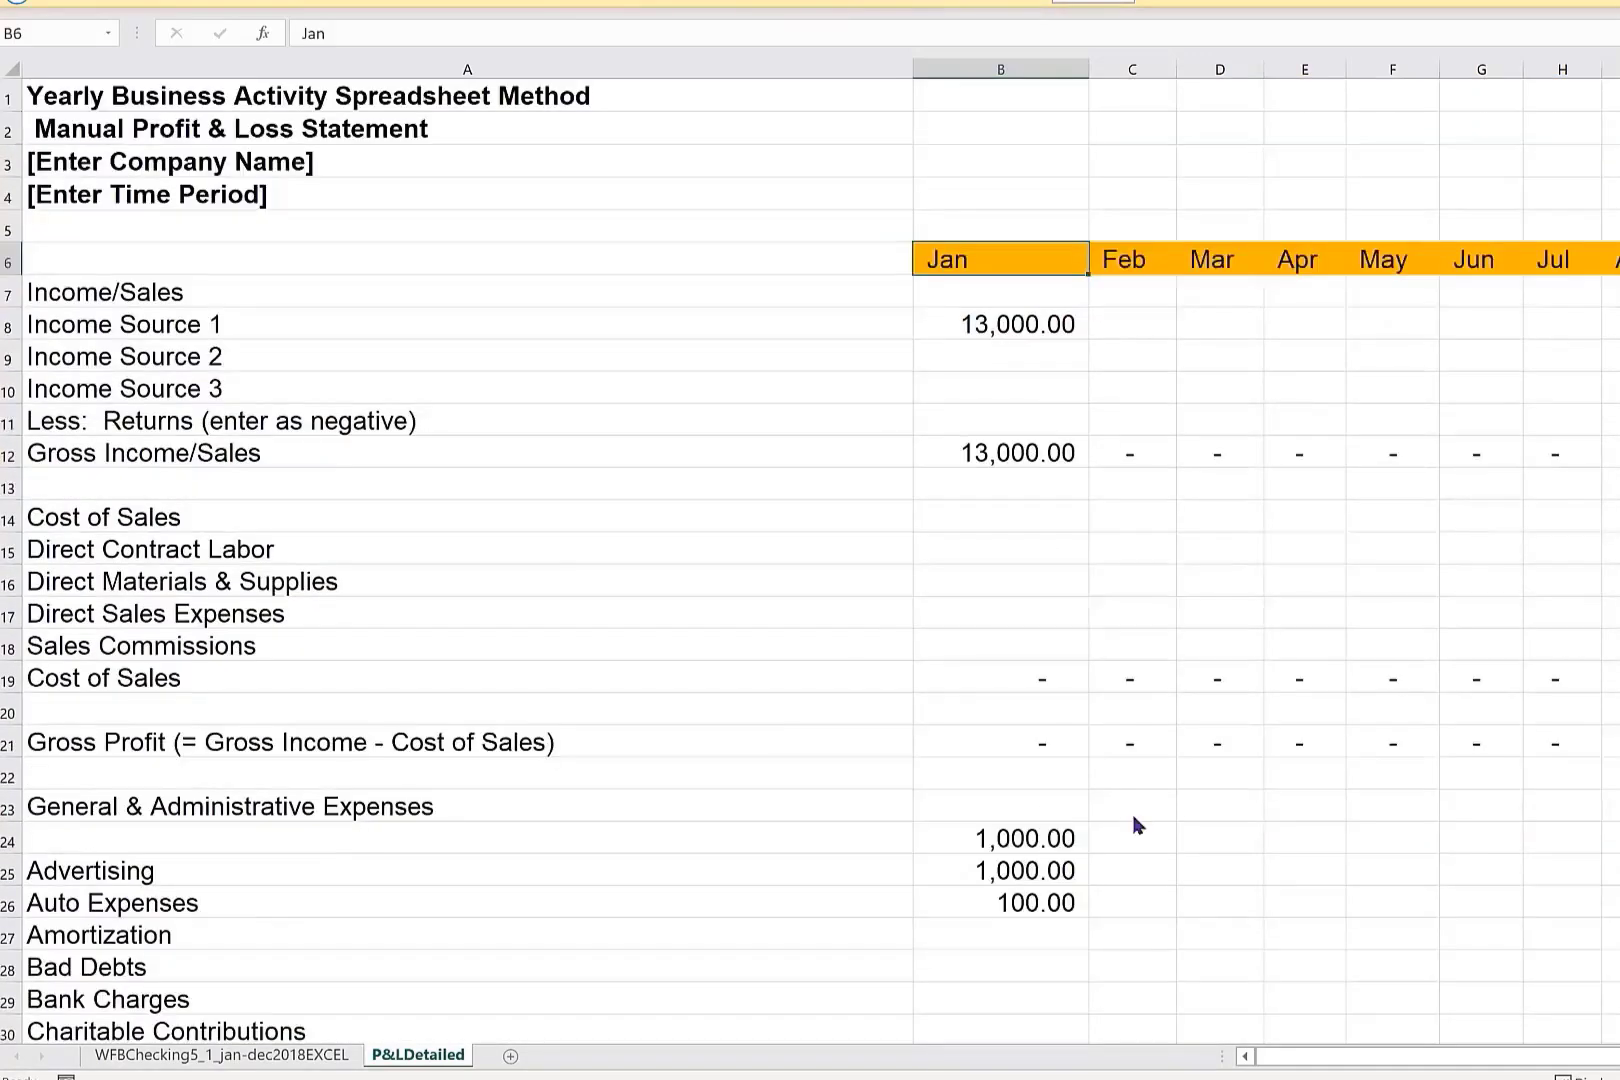
Examine the yearly Total column down to the Operating Profit/Loss row and inspect the total formula in row 33.
scroll(820, 560, right, 2)
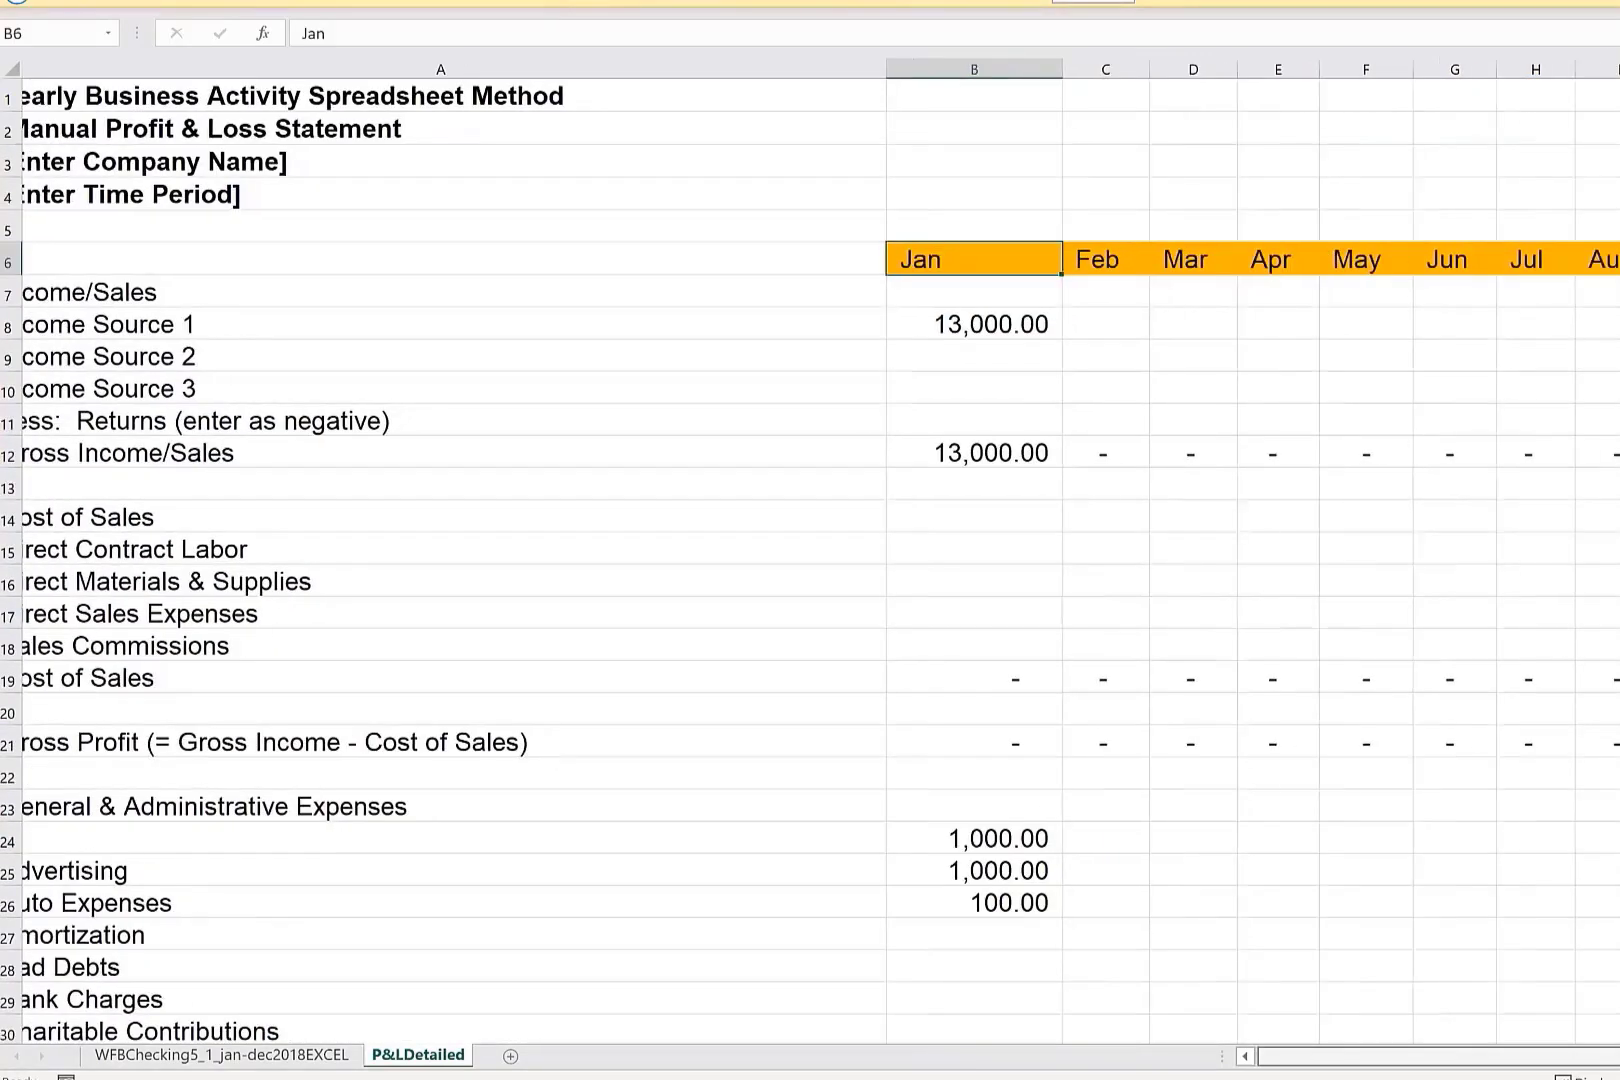
click(1240, 68)
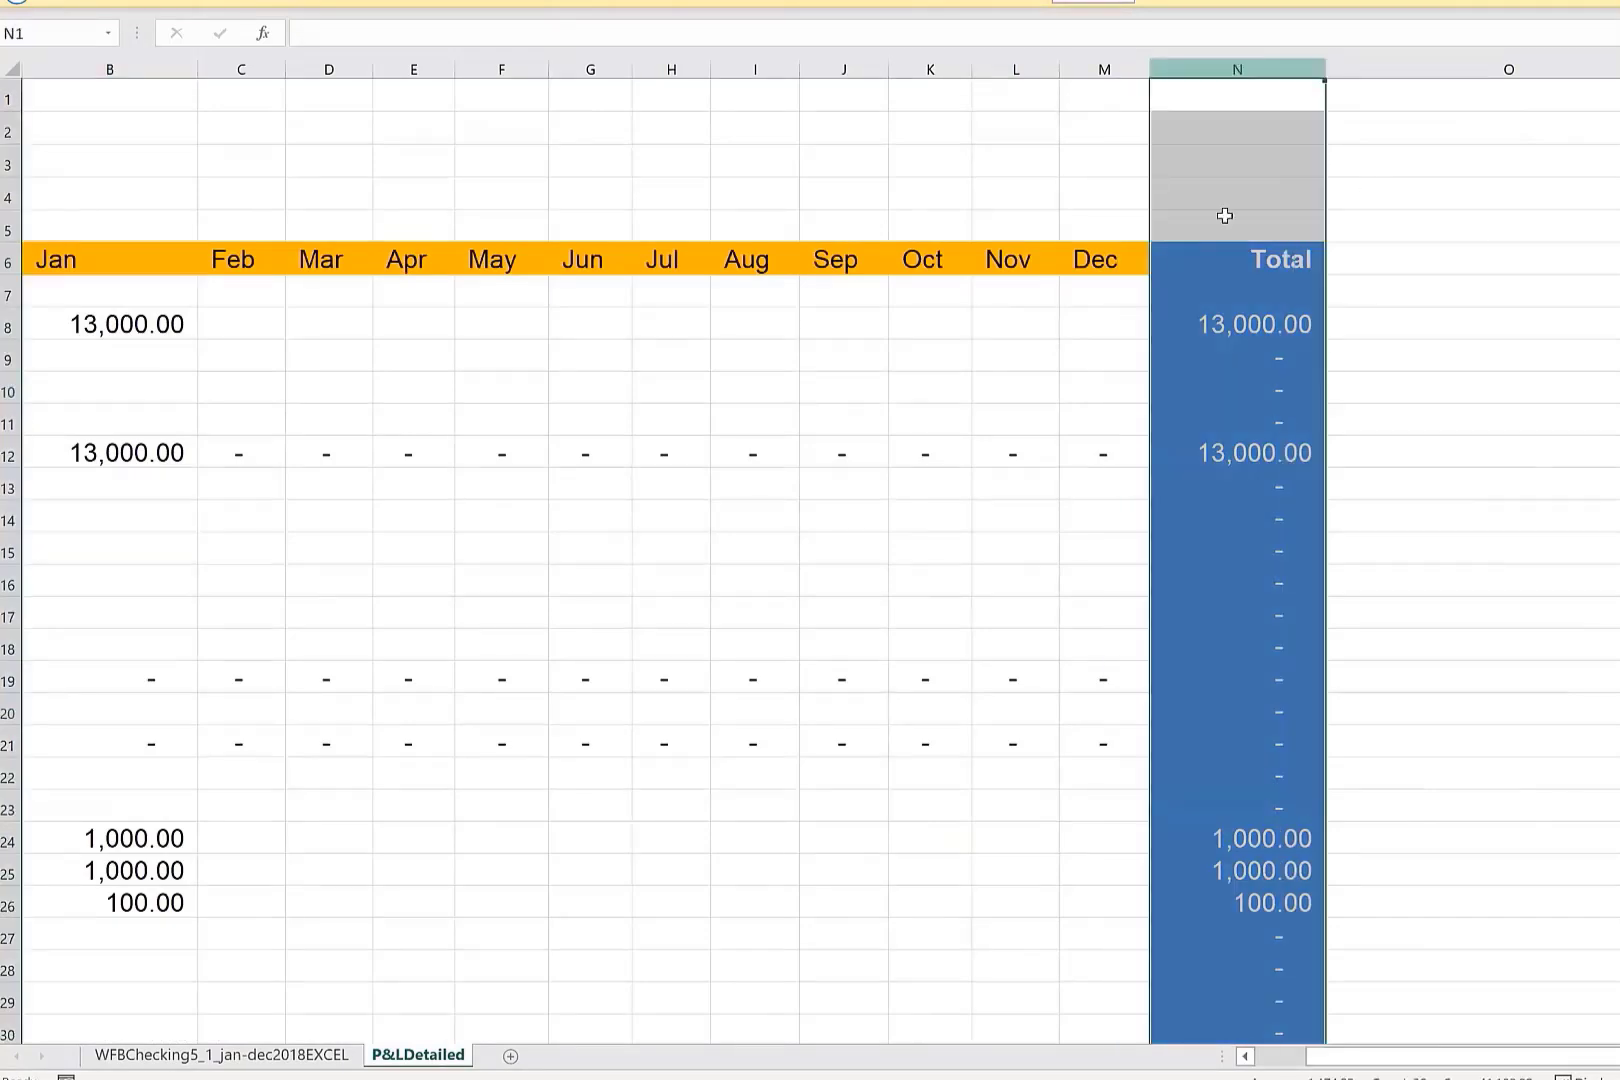
scroll(1210, 360, down, 5)
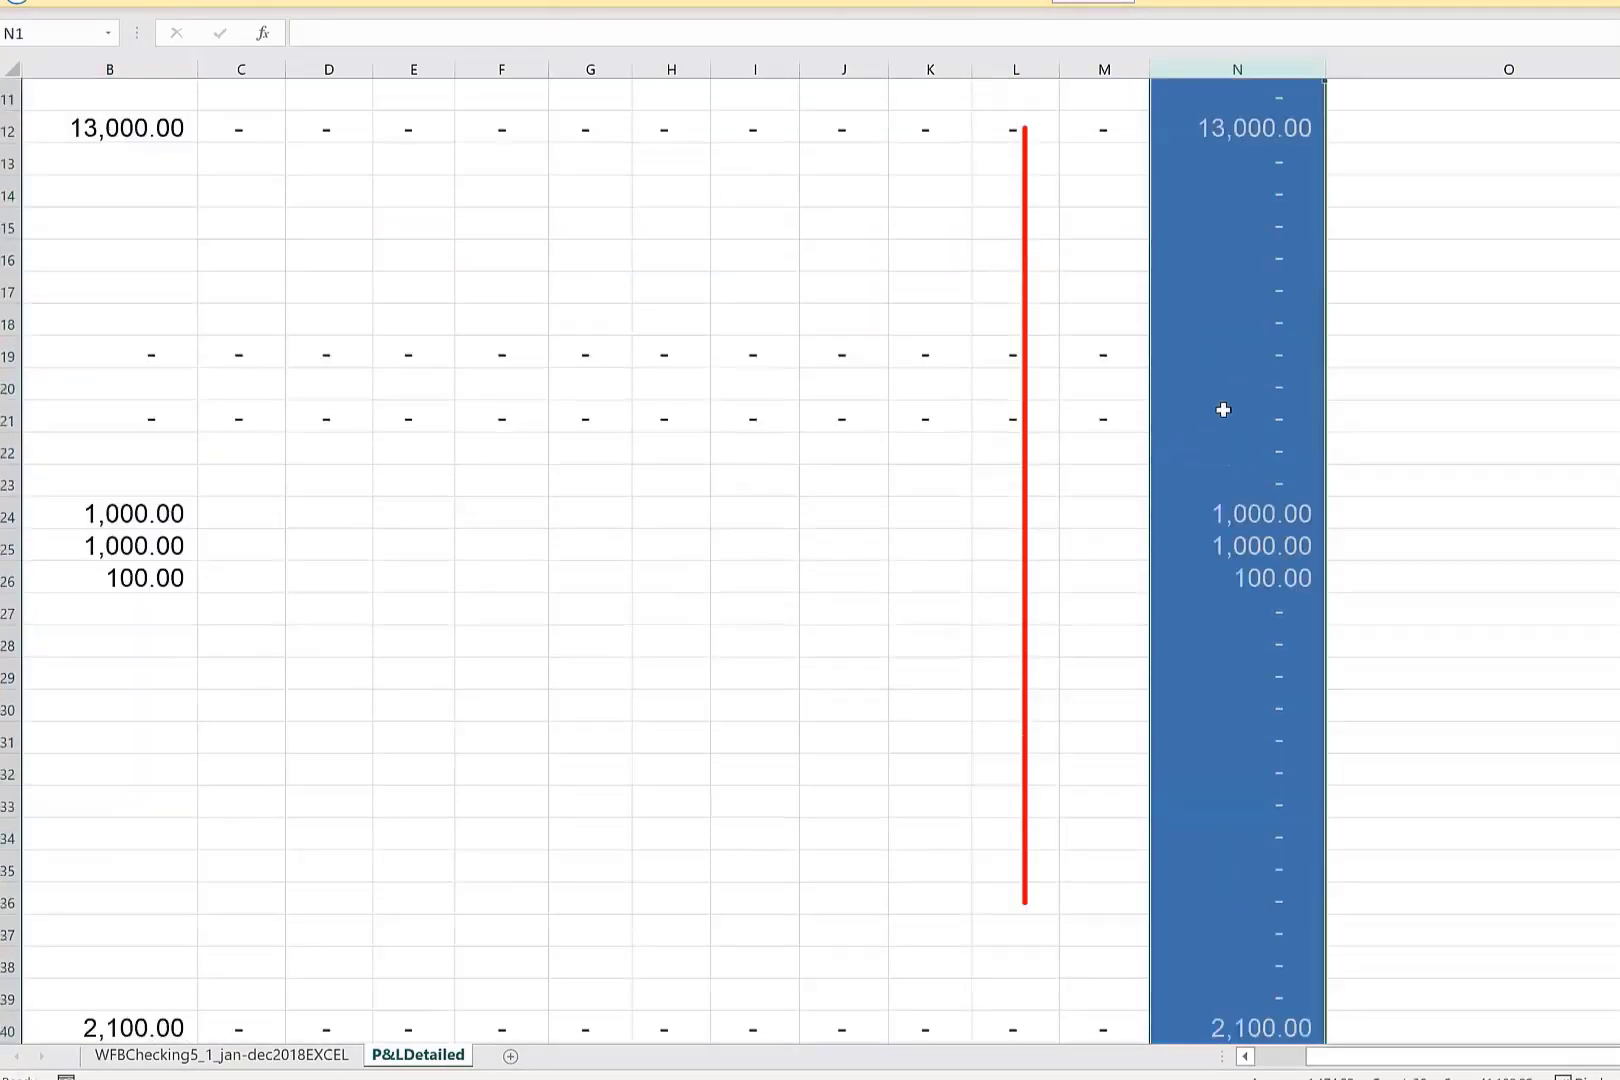
click(1250, 683)
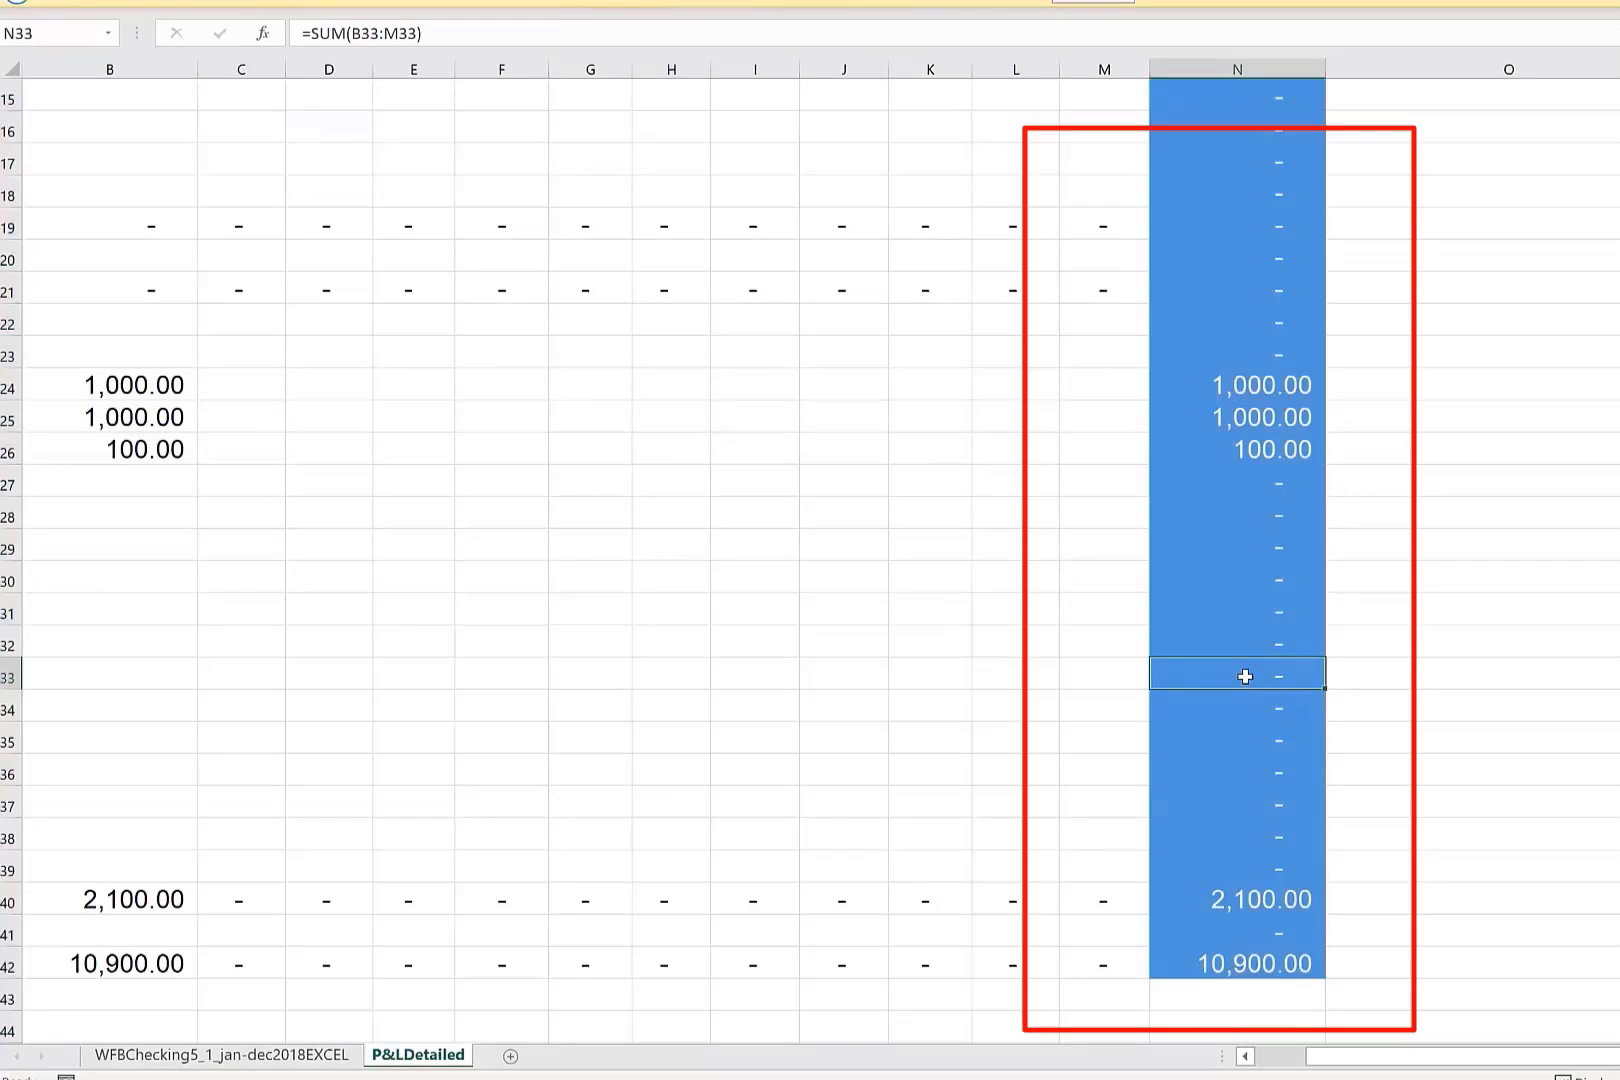
Compare the start of the profit and loss statement with the WFBChecking5_1_jan-dec2018EXCEL transactions sheet, and return to P&LDetailed.
drag(1392, 1062, 1305, 1069)
scroll(763, 513, up, 5)
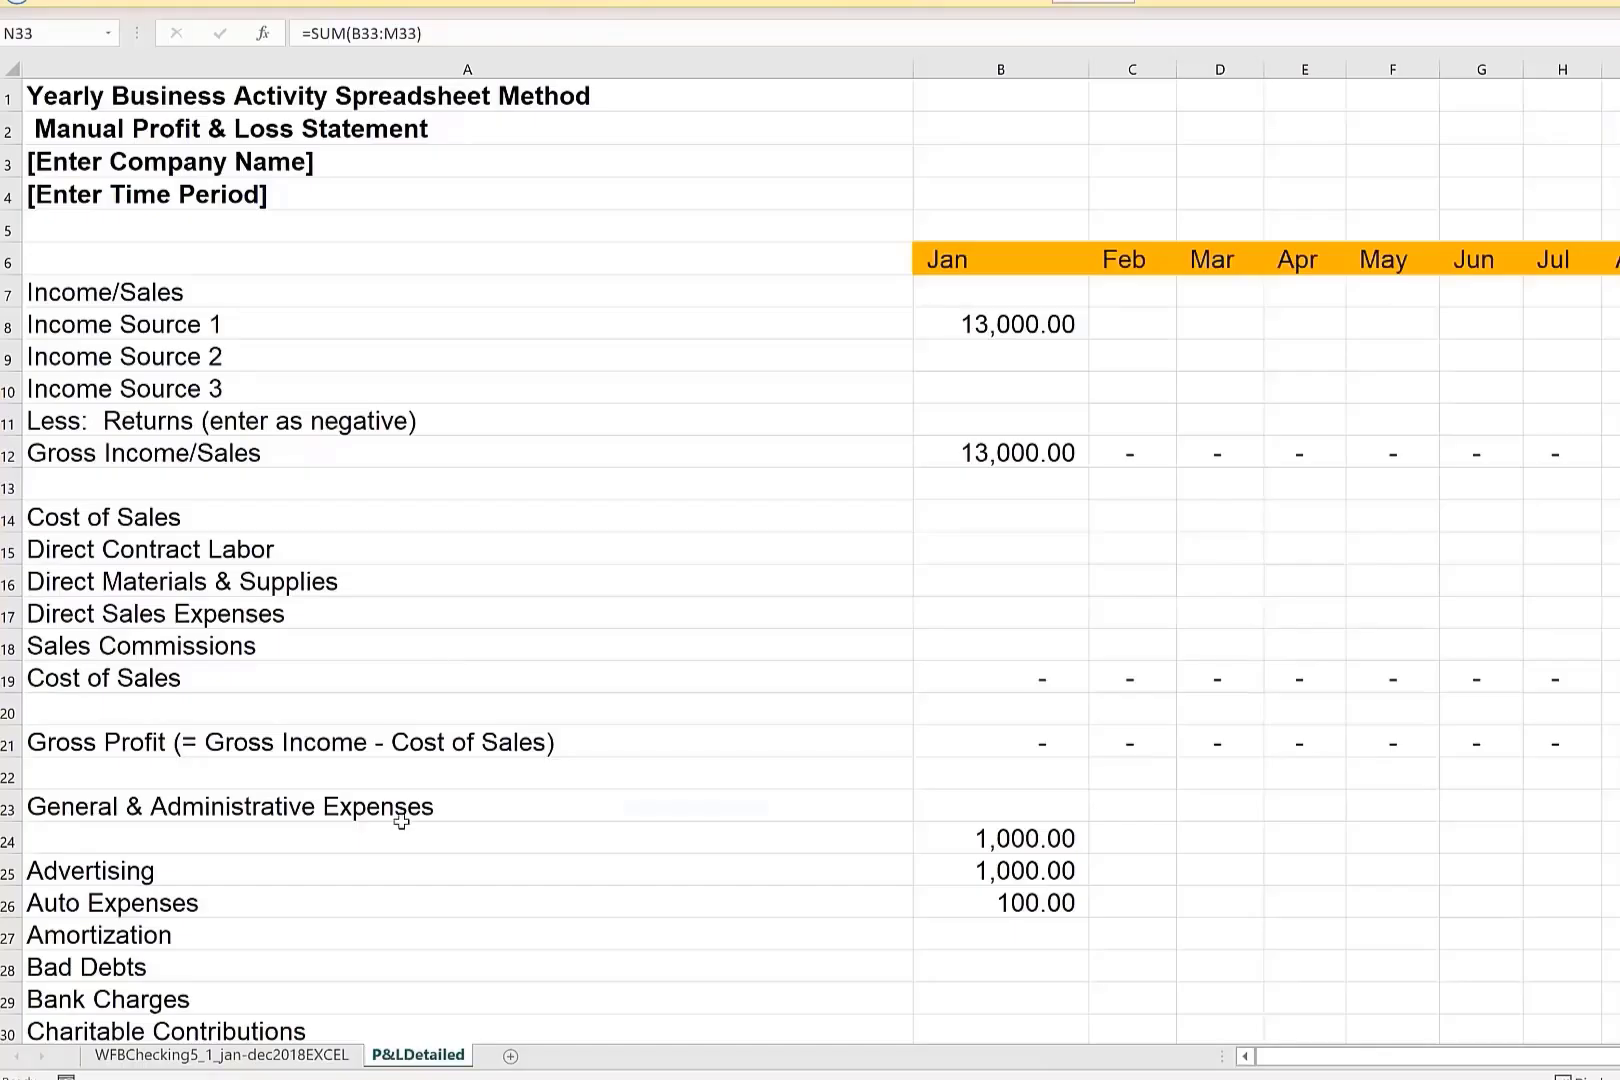
click(253, 1054)
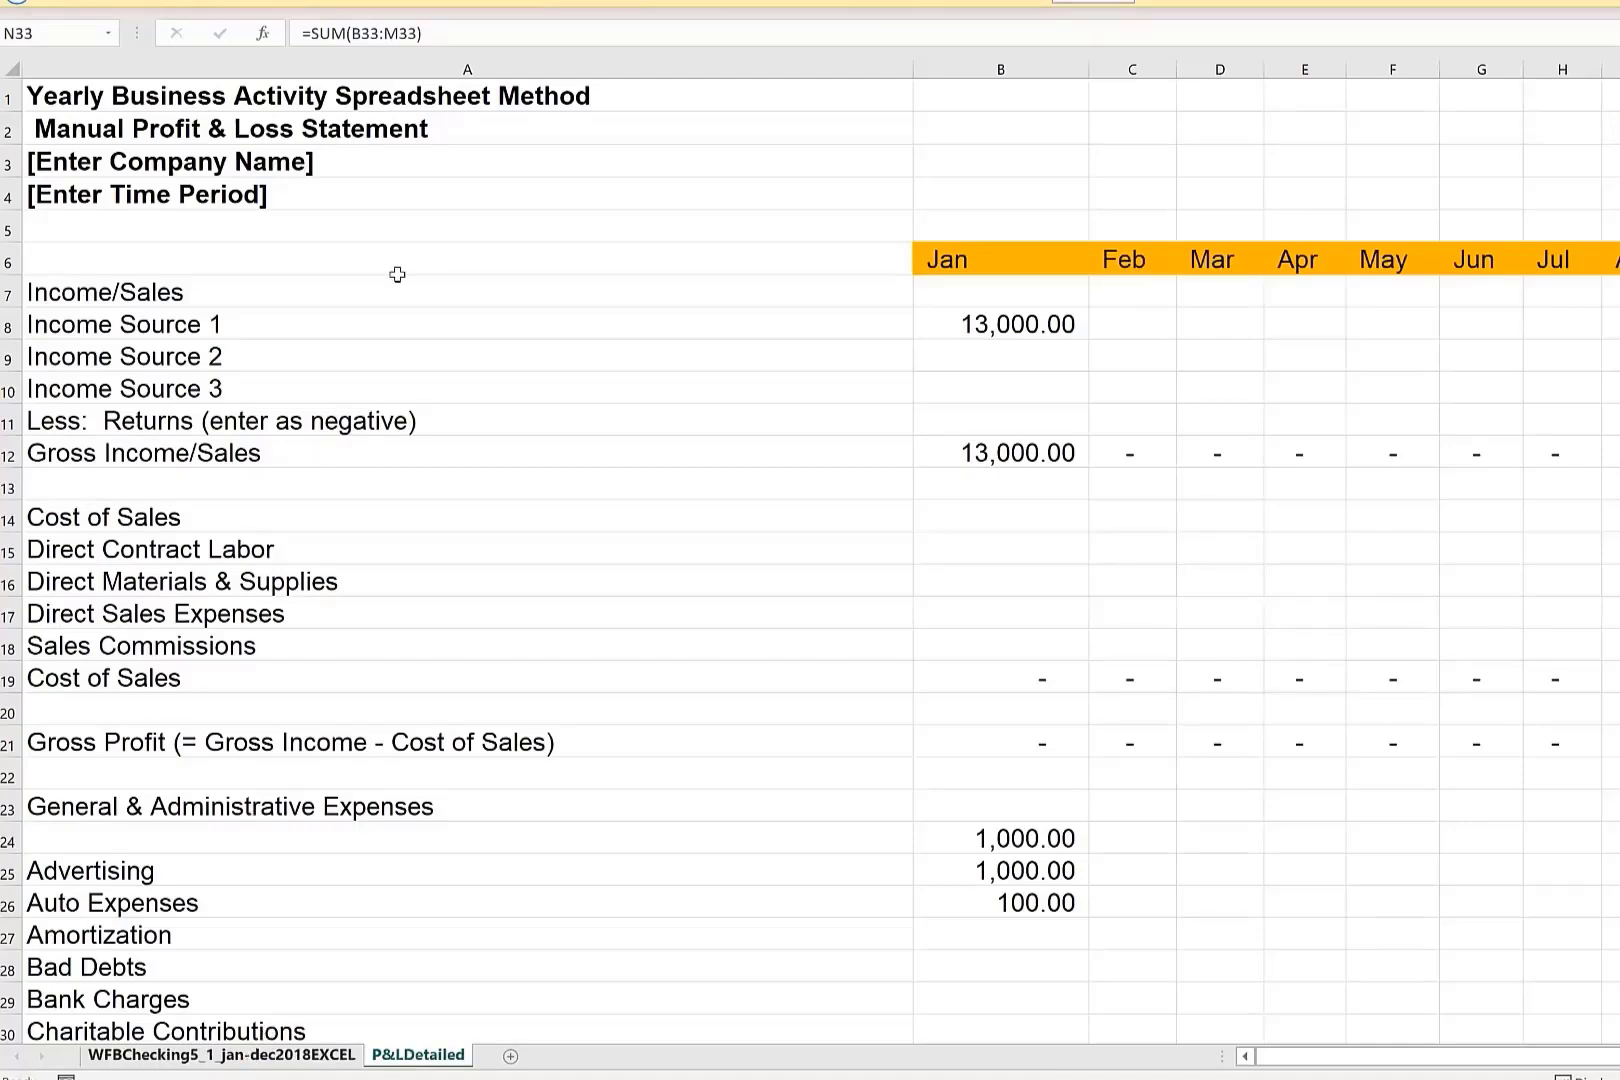
click(418, 1055)
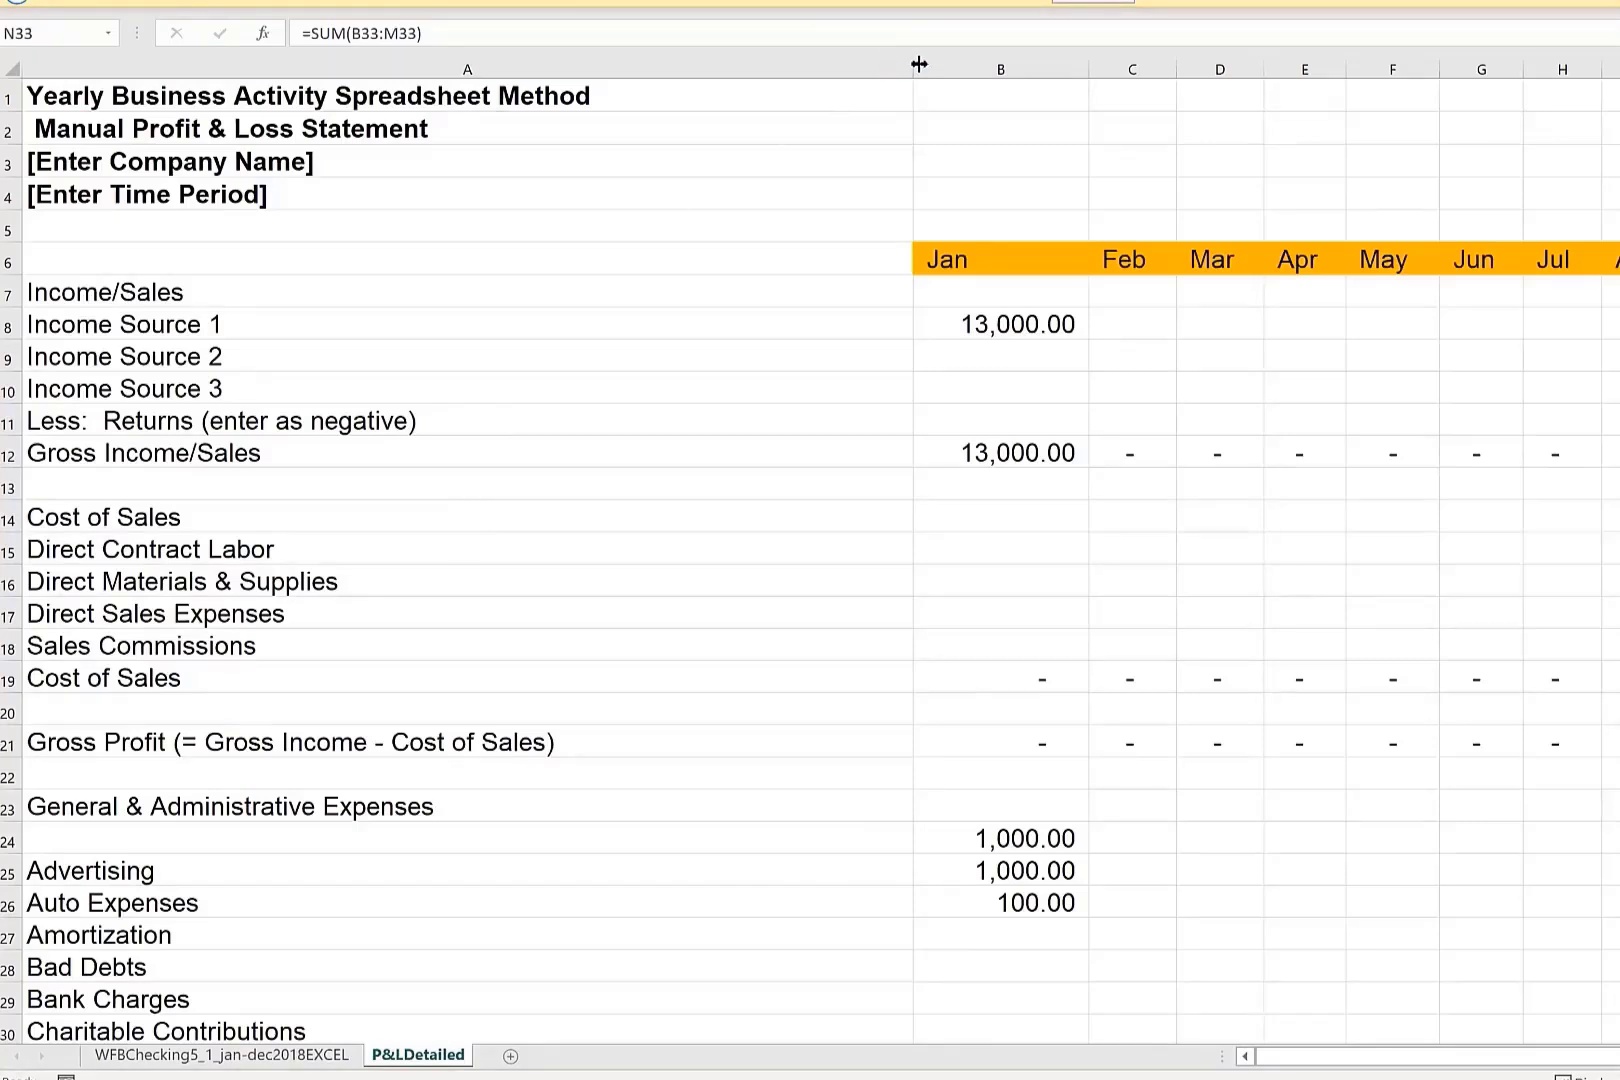
Narrow column A of the P&LDetailed sheet to just fit its longest labels and review the income and expense lines.
drag(918, 64, 635, 207)
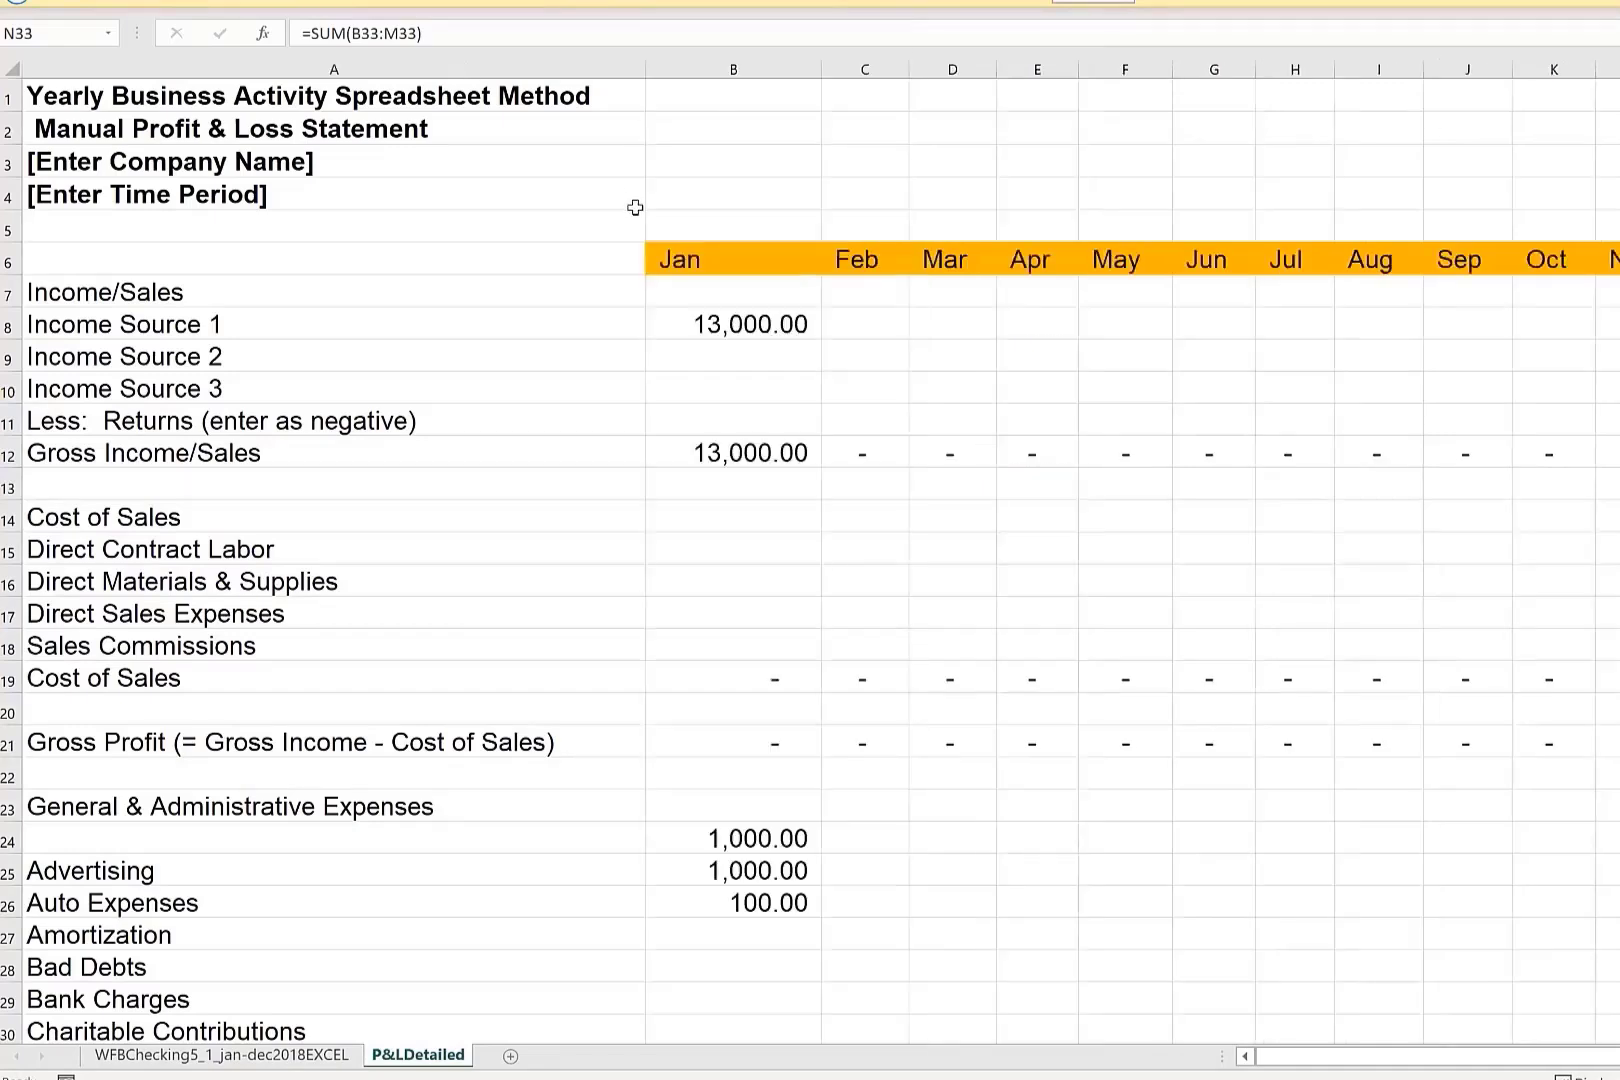
scroll(1468, 531, down, 1)
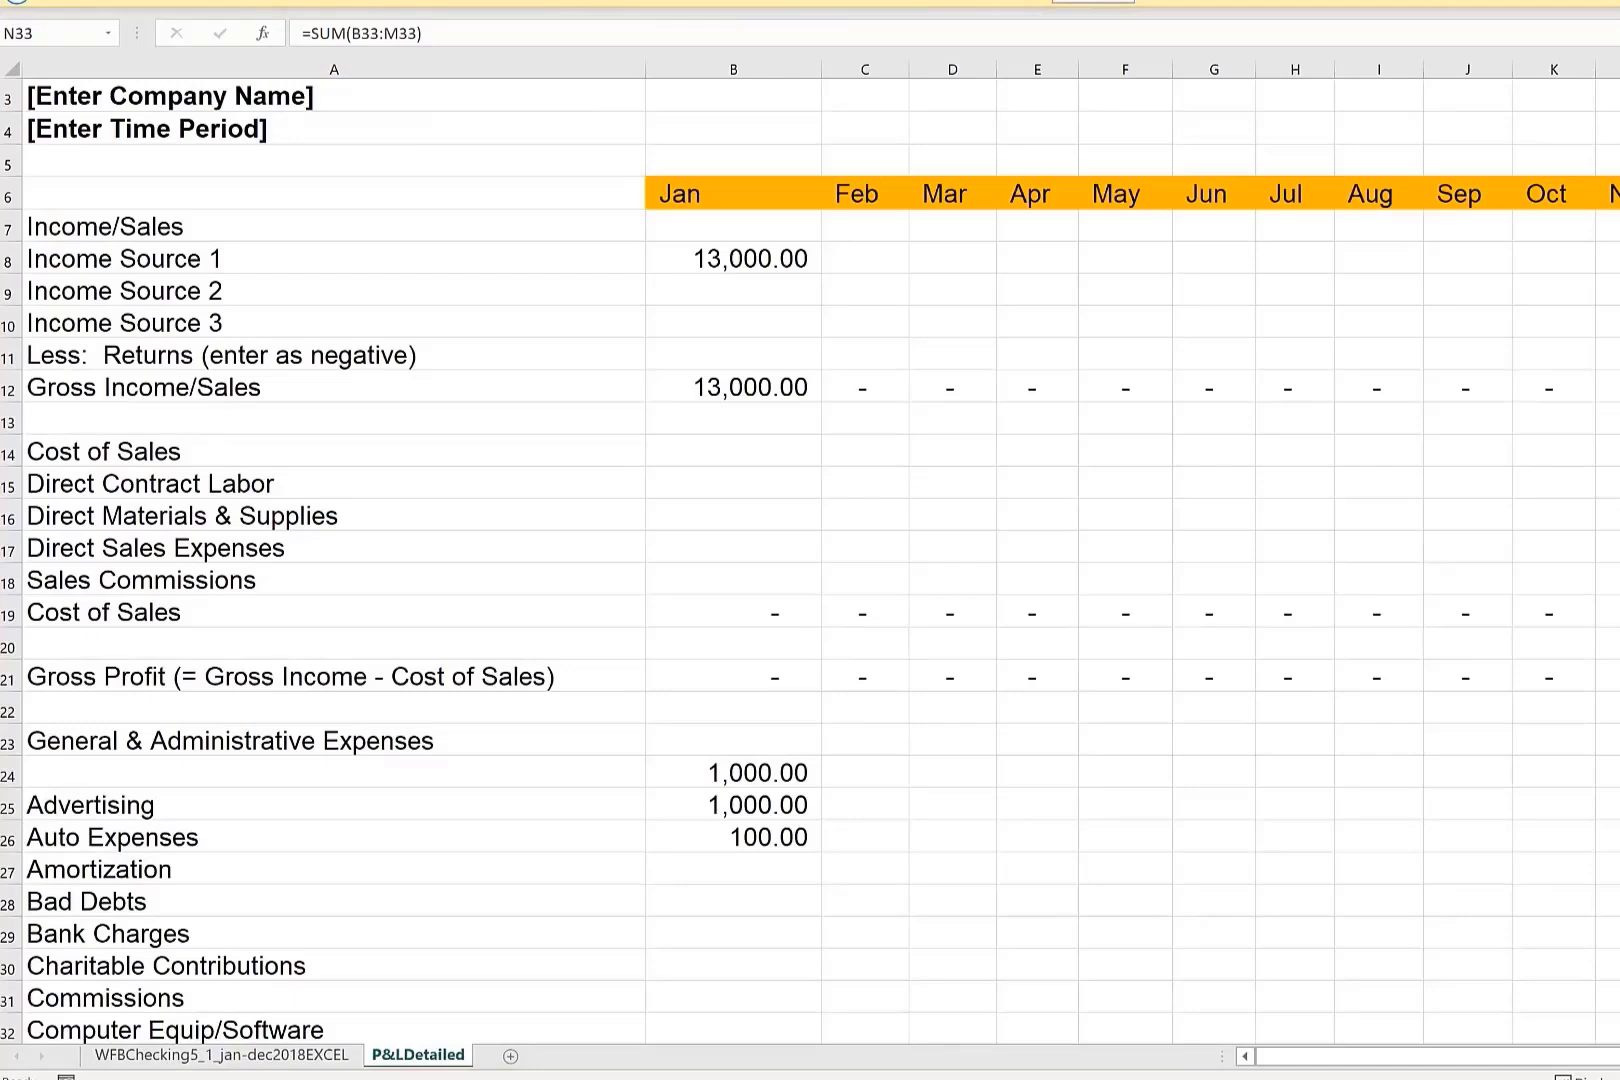
scroll(810, 560, down, 2)
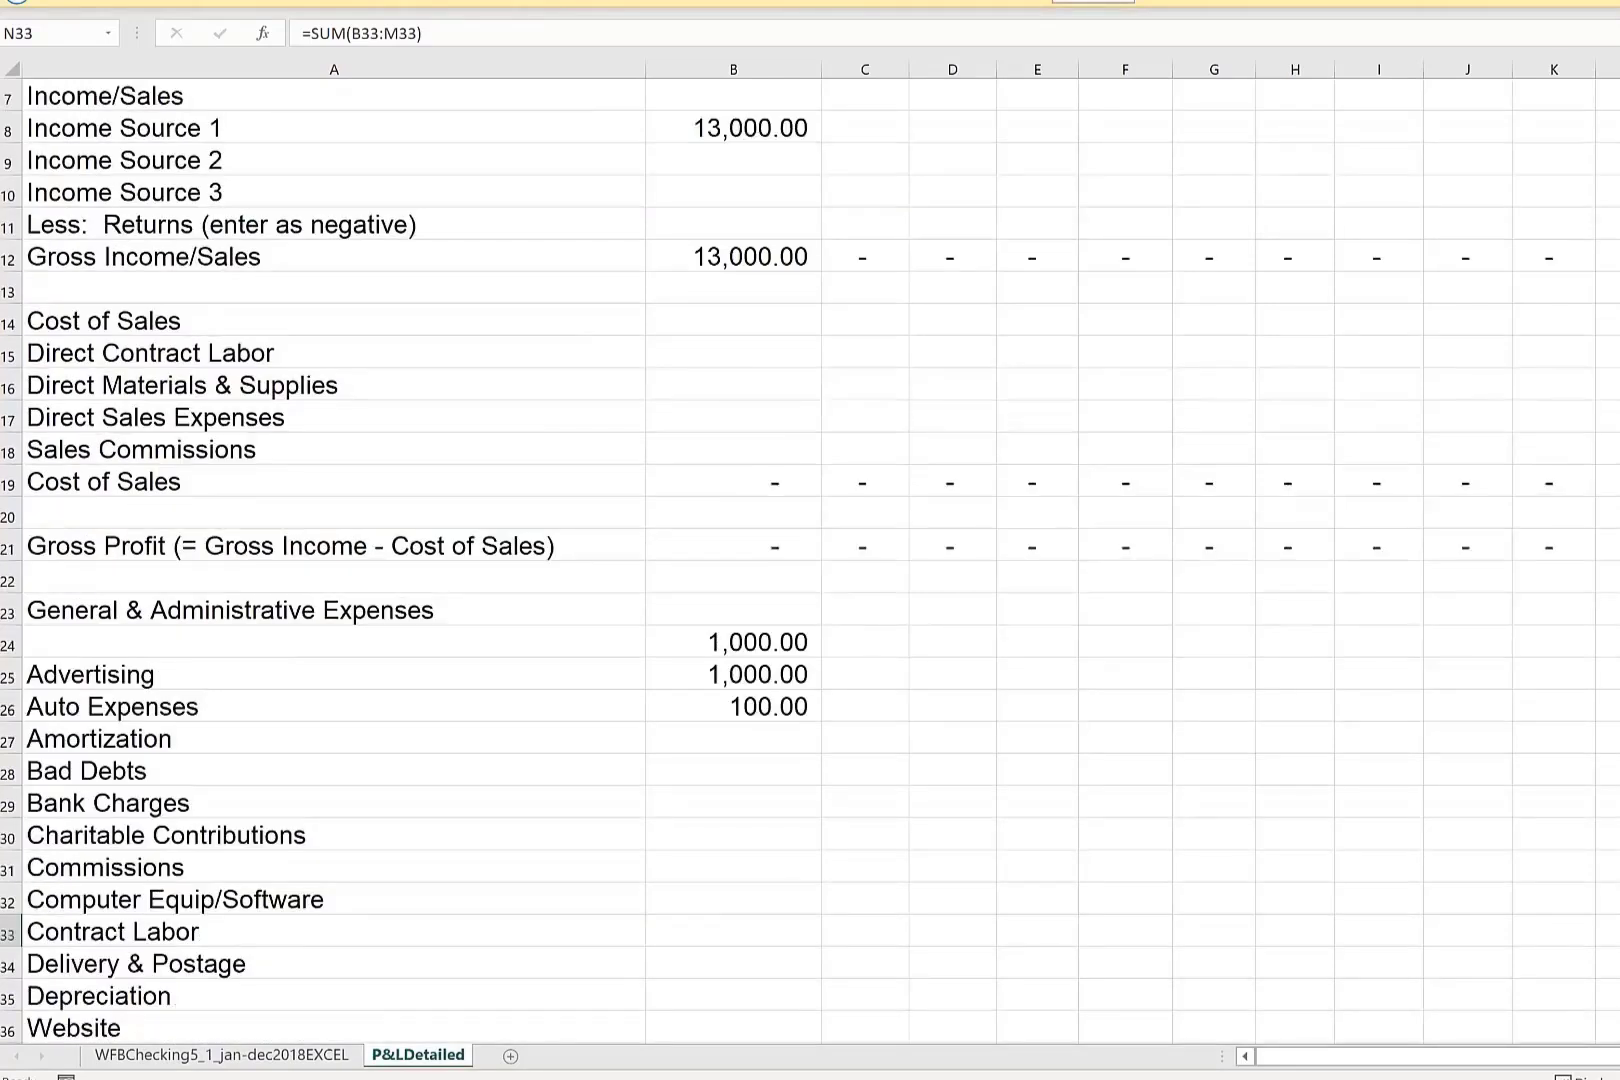
scroll(998, 696, up, 2)
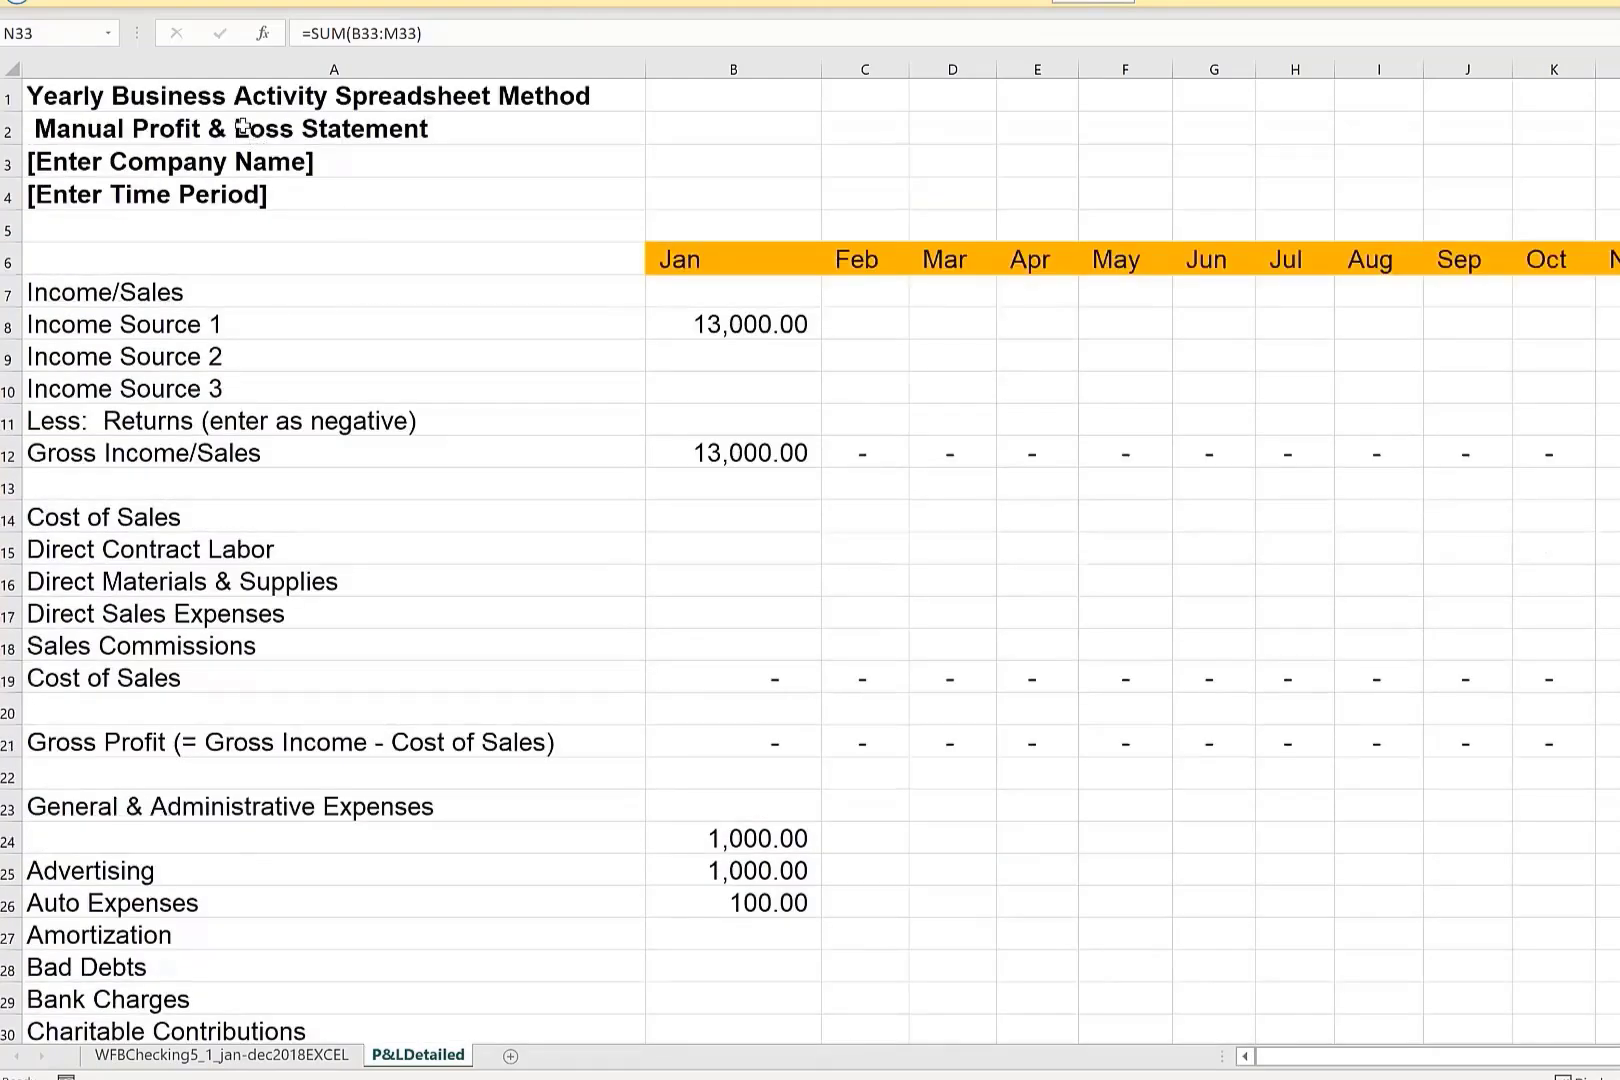
click(213, 104)
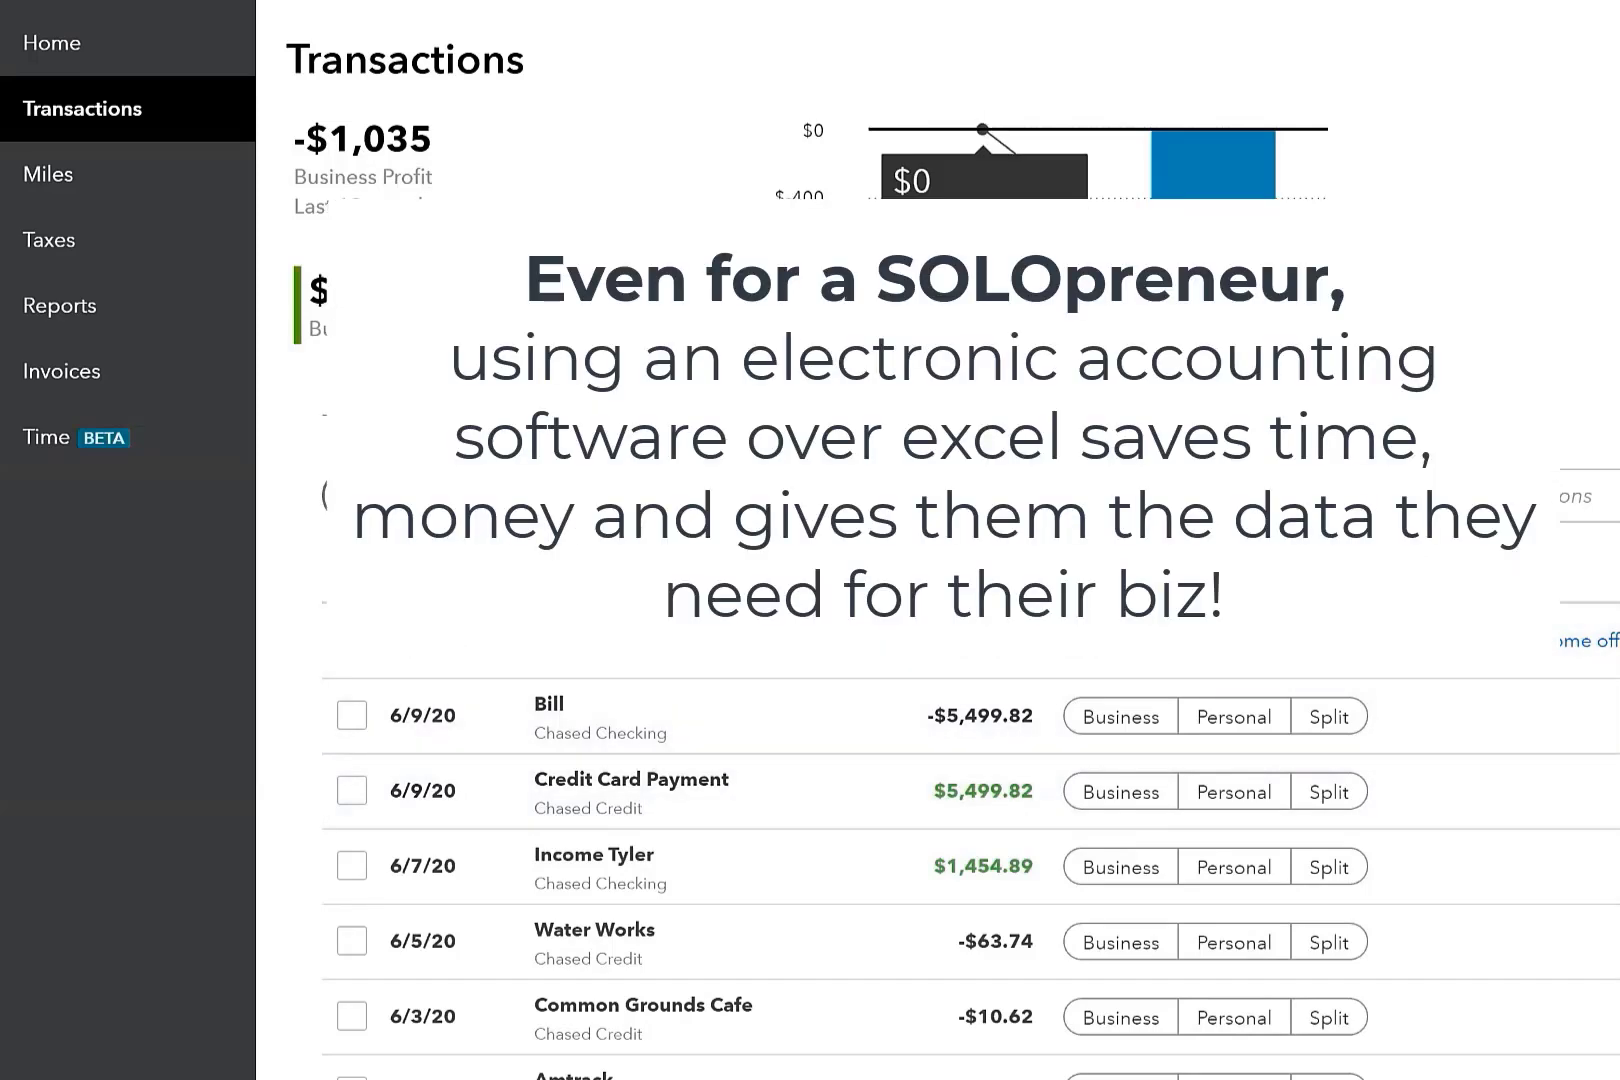
scroll(970, 700, down, 4)
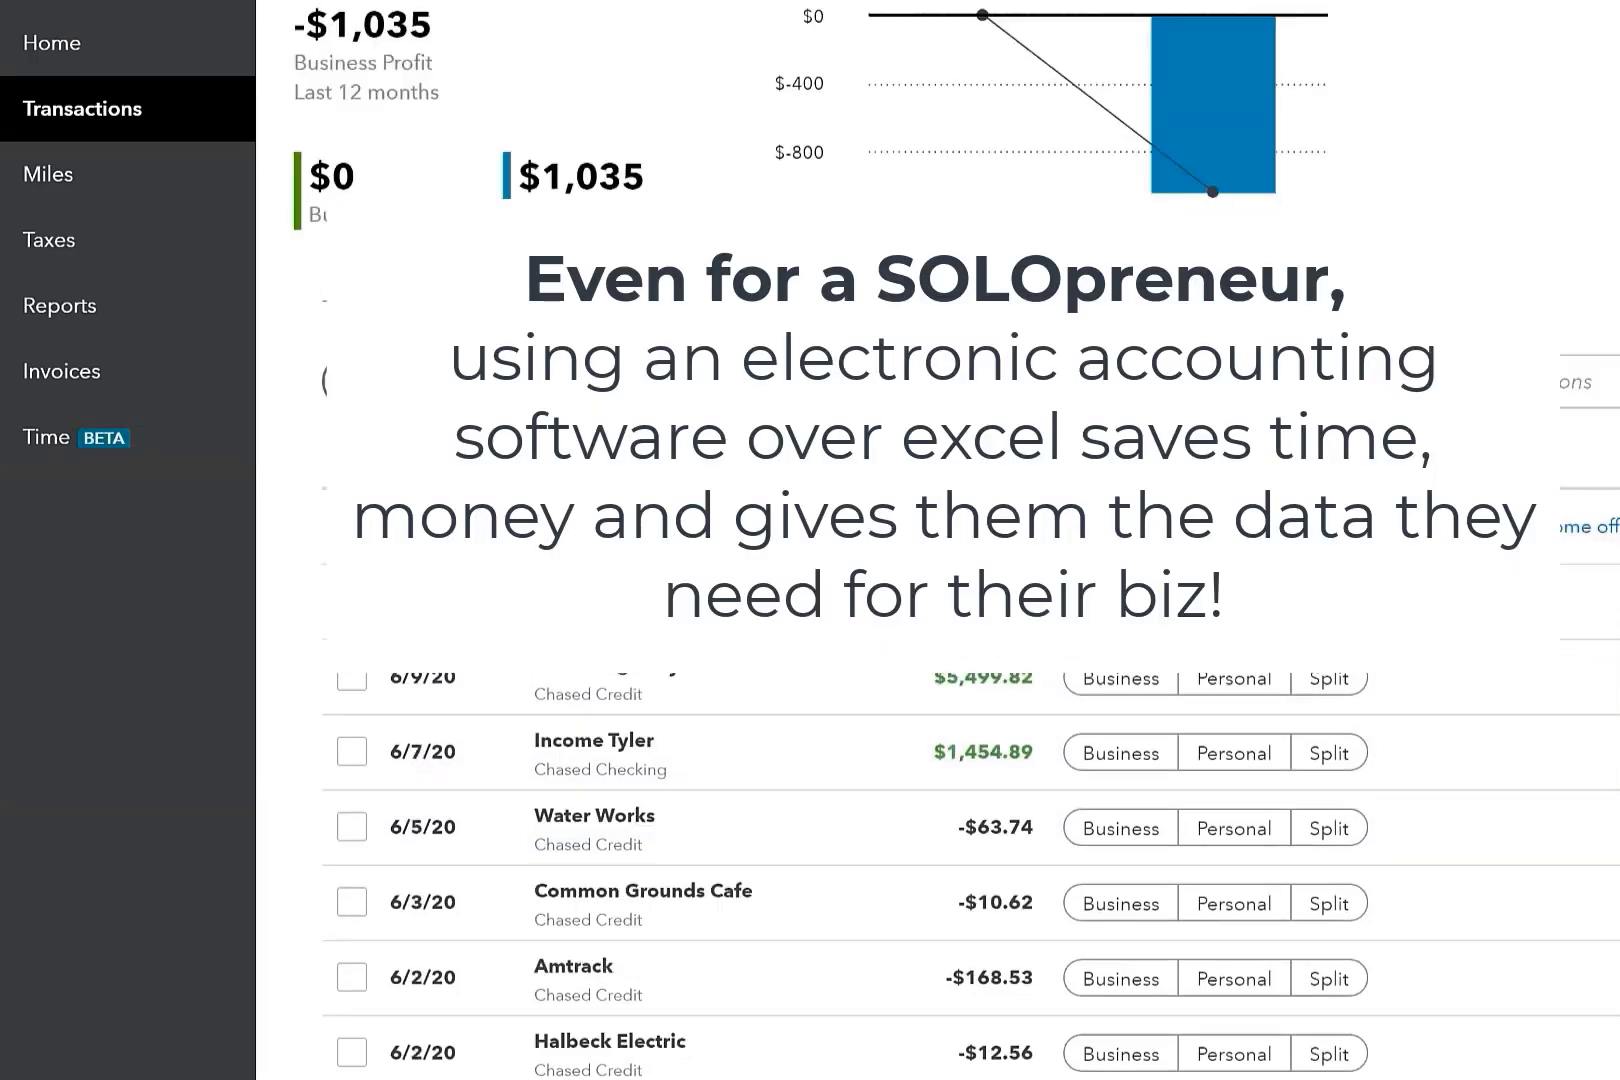
scroll(698, 445, up, 4)
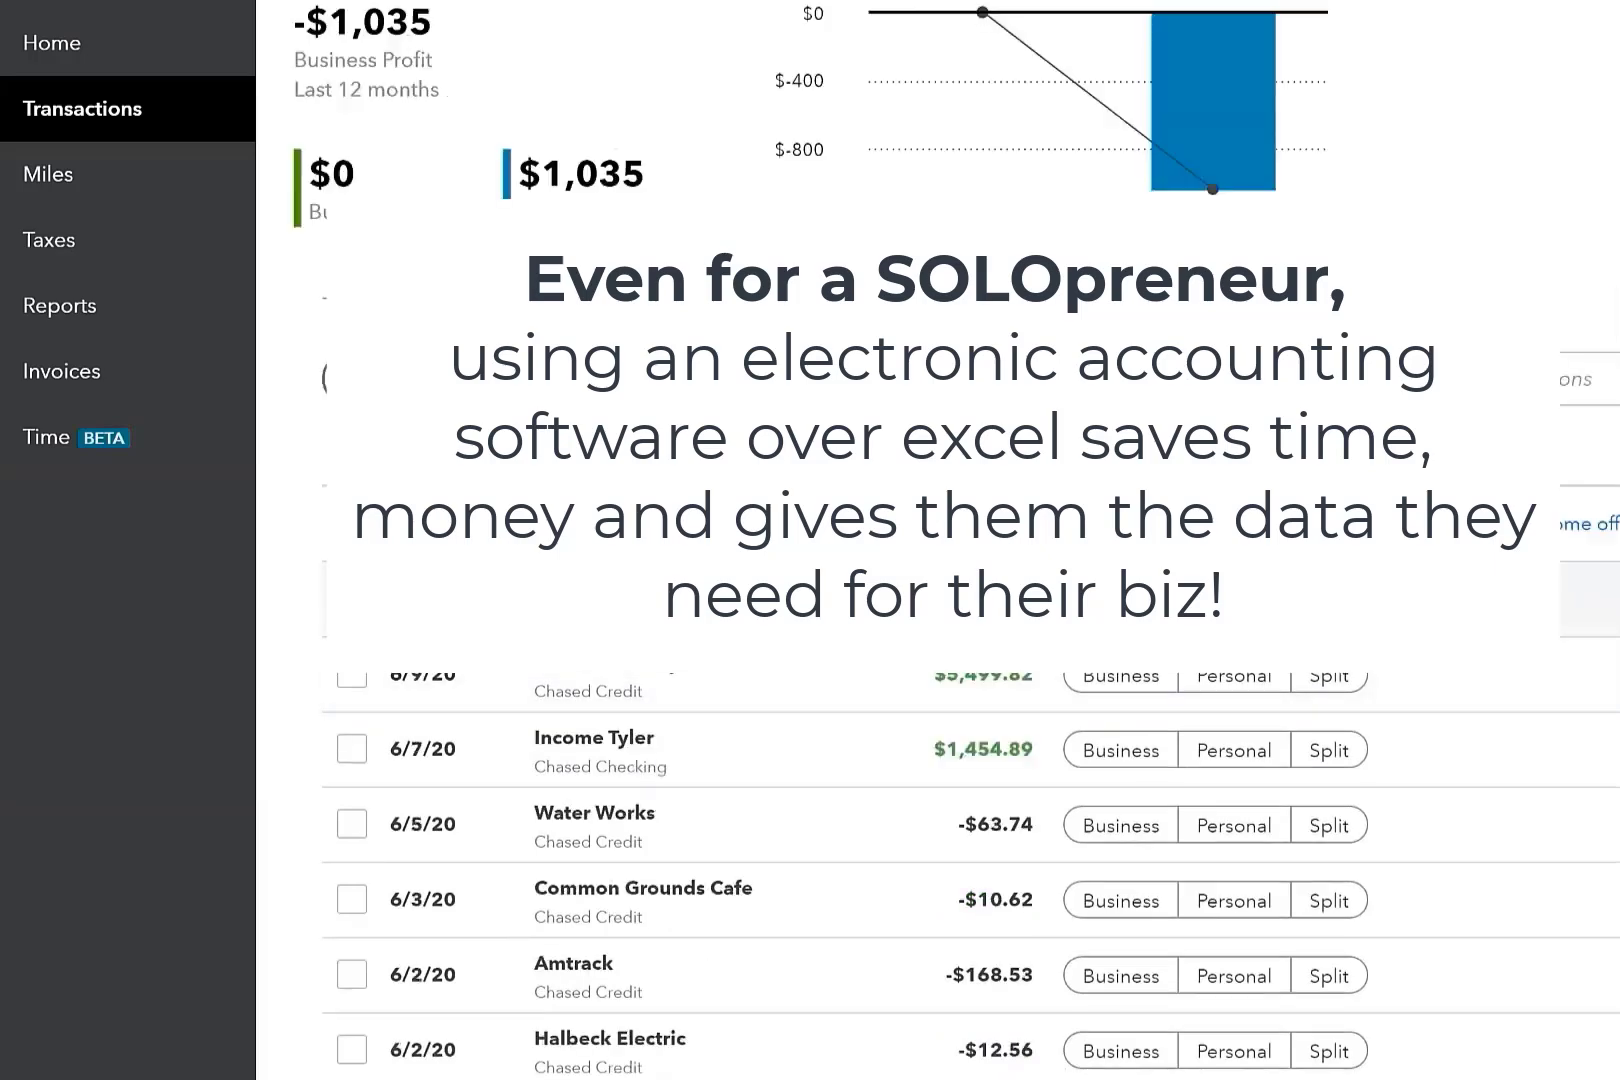